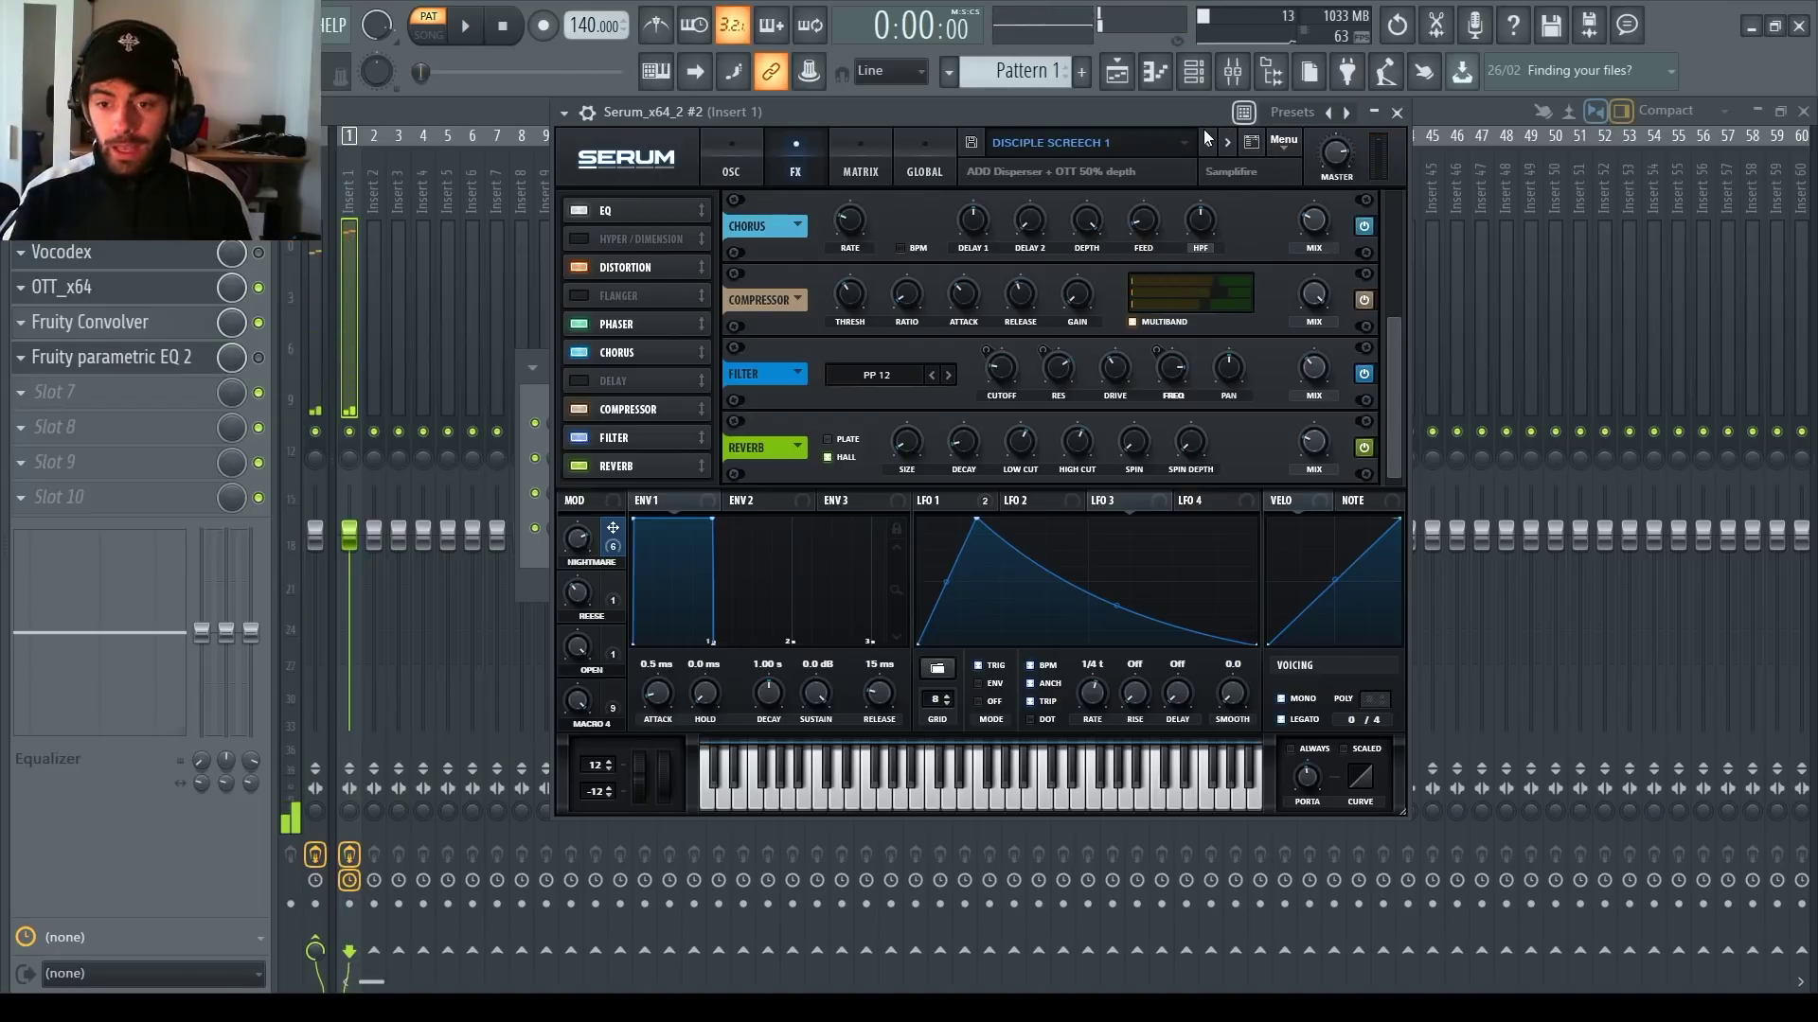
Step: Show the preset's oscillator page and sweep its Reese and Open macros to audition the sound
{"action": "left_click", "coordinate": [725, 169]}
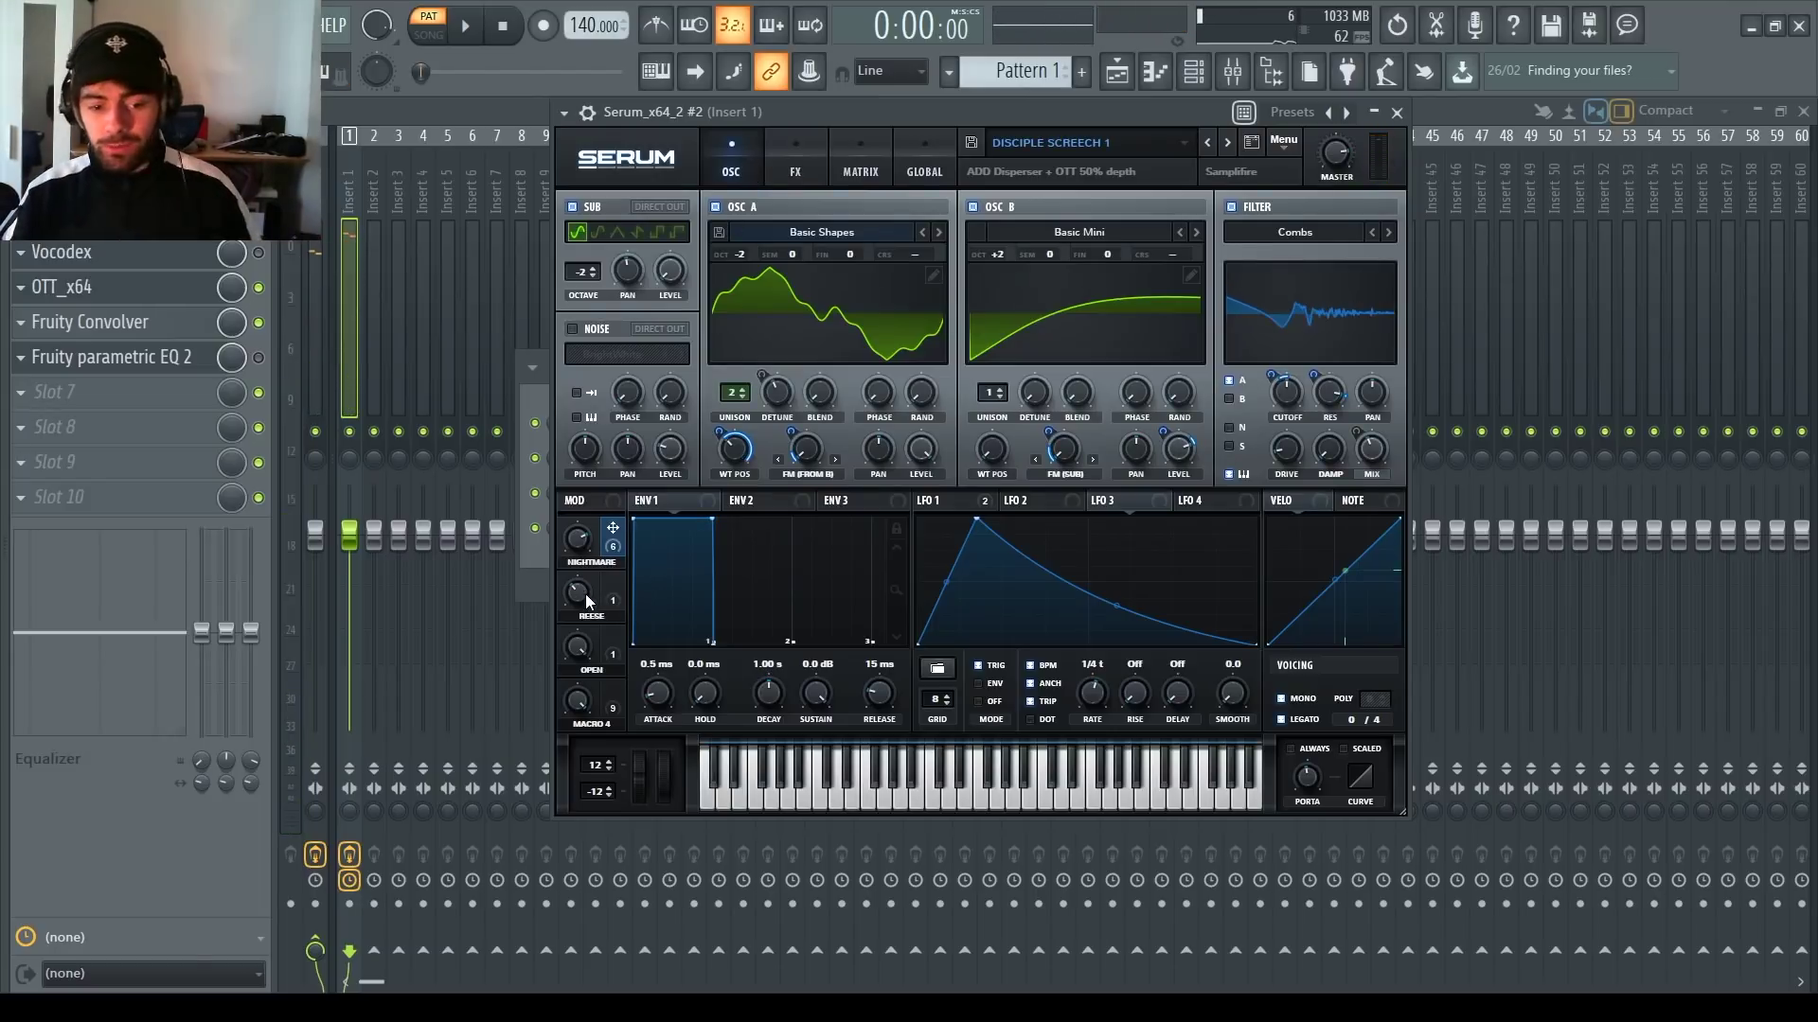
{"action": "left_click_drag", "start_coordinate": [586, 598], "coordinate": [552, 789]}
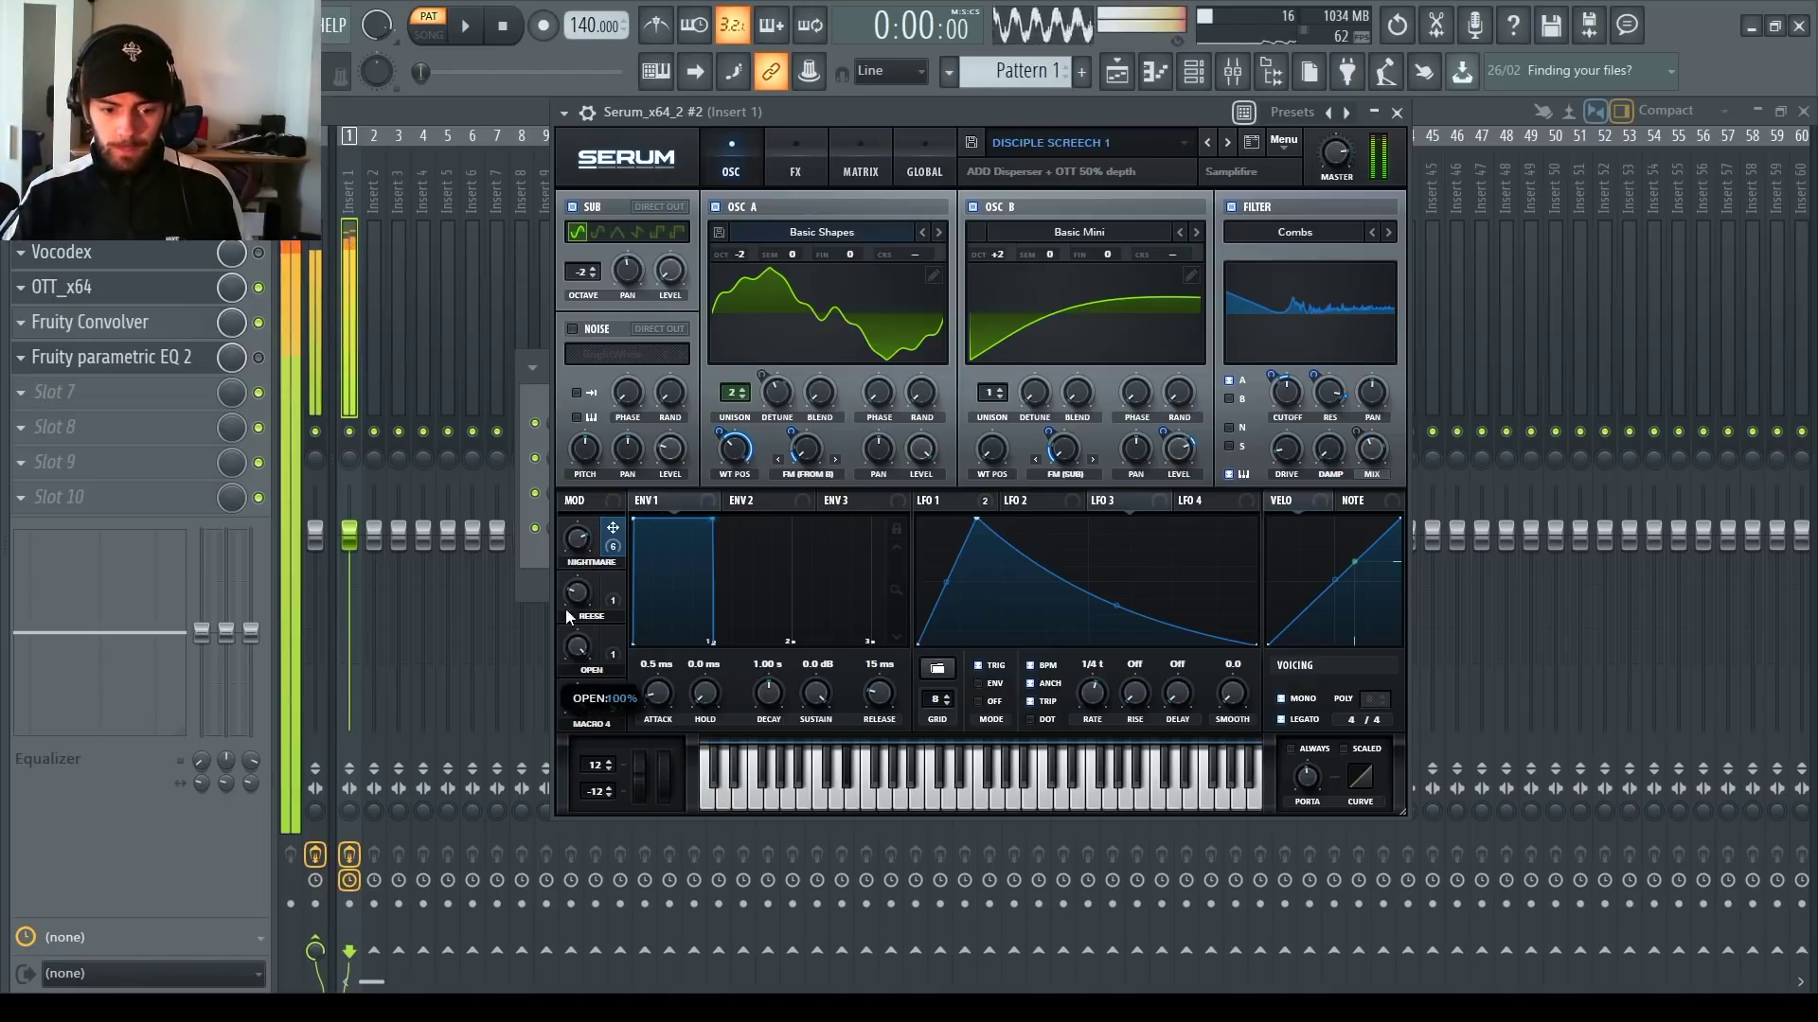
{"action": "left_click_drag", "start_coordinate": [575, 715], "coordinate": [562, 829]}
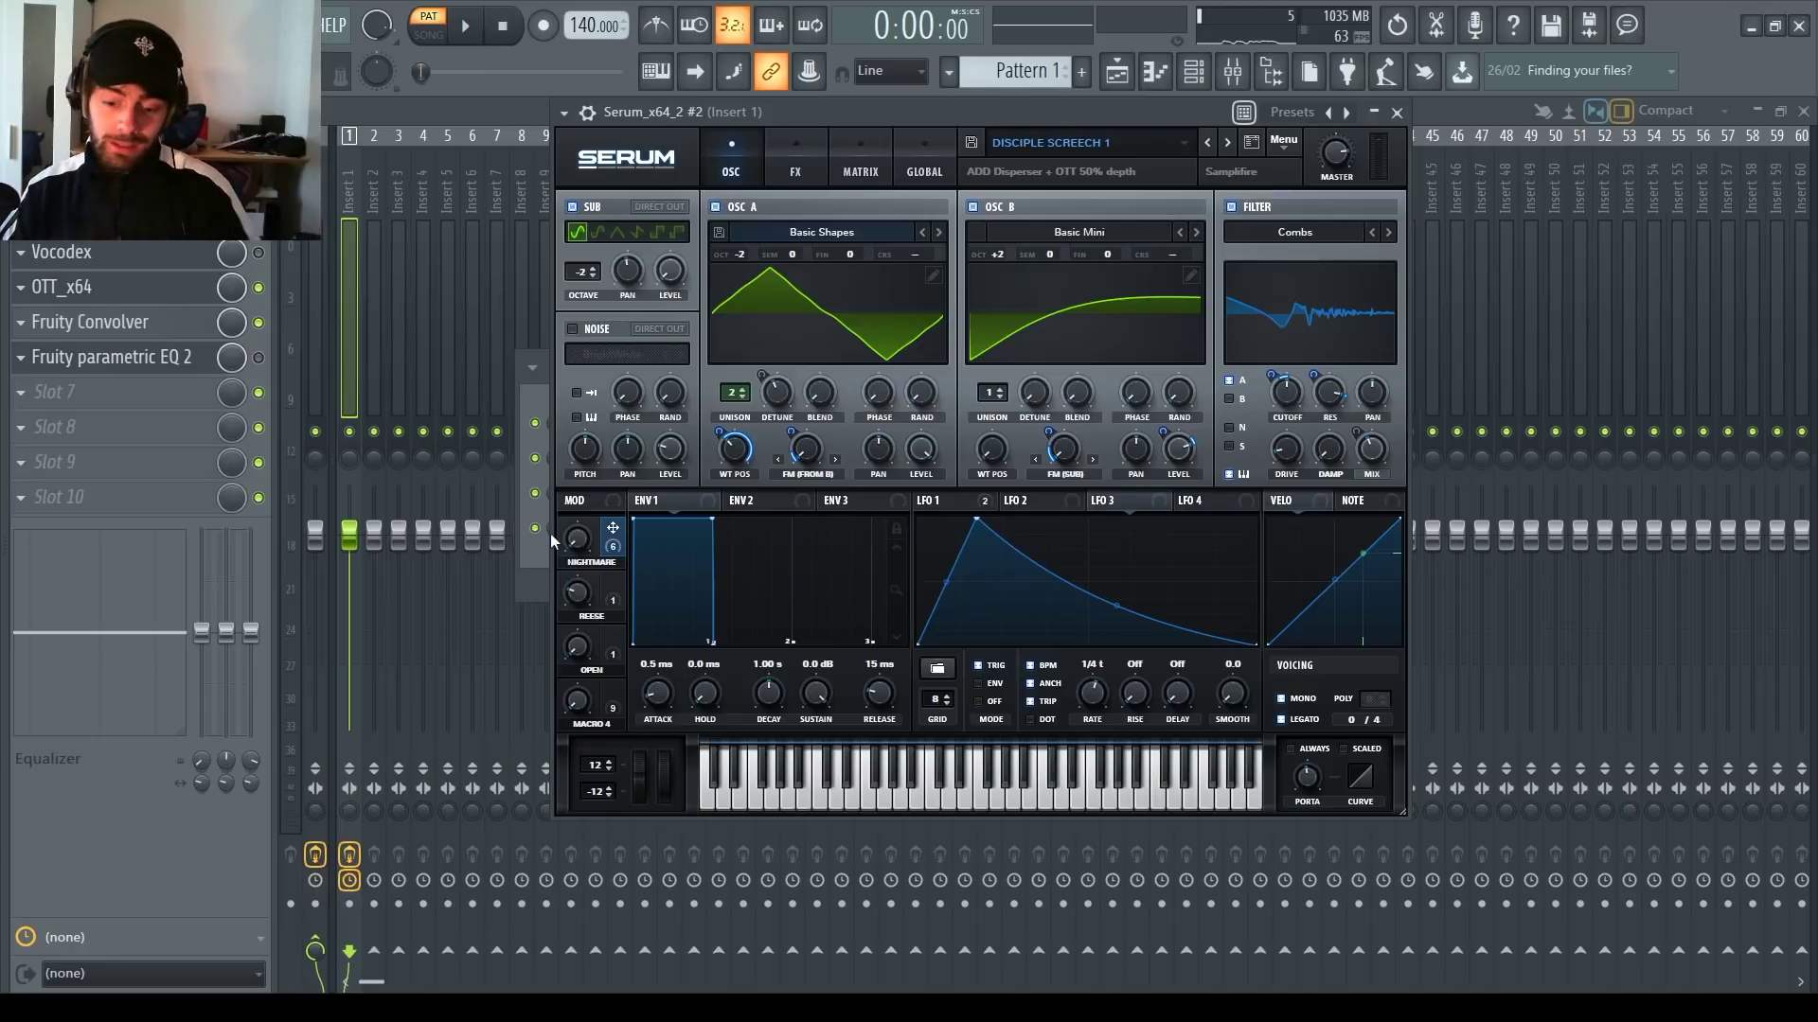
Step: Move the preset's window aside and add a new Serum channel, placing its window beside it for comparison
{"action": "left_click_drag", "start_coordinate": [1026, 121], "coordinate": [1606, 209]}
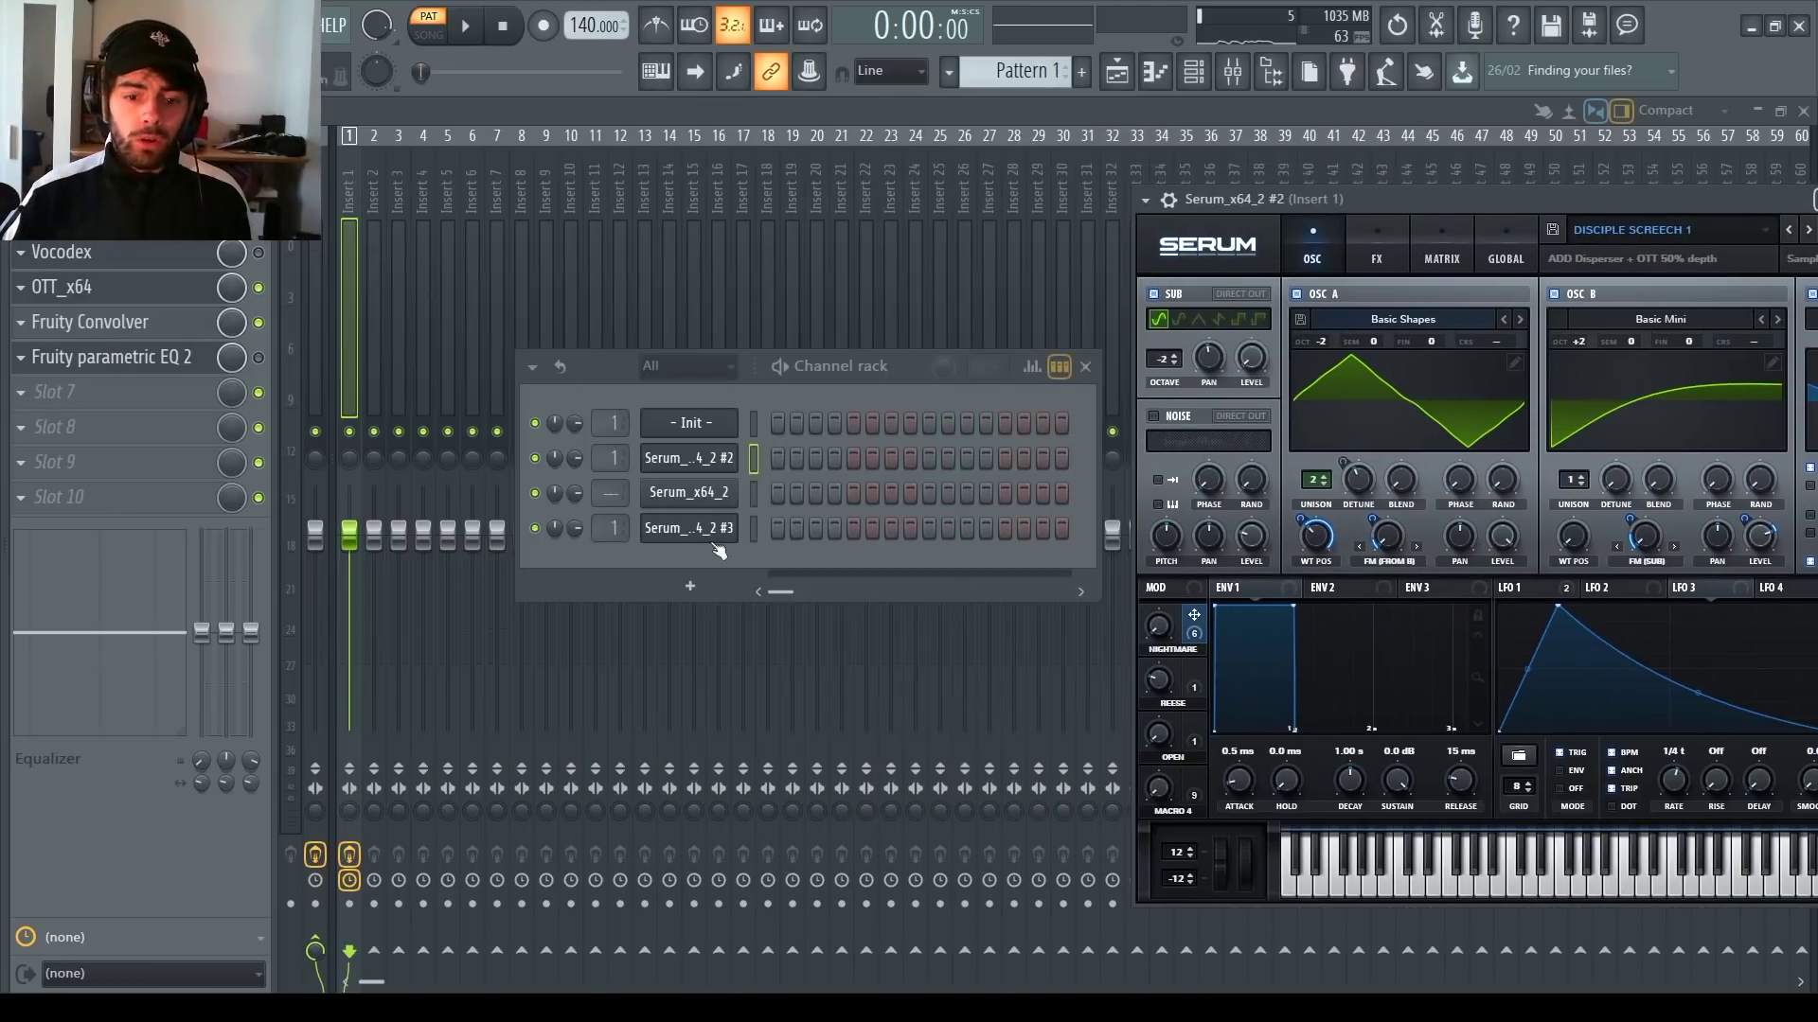
{"action": "left_click", "coordinate": [752, 840]}
{"action": "left_click_drag", "start_coordinate": [655, 326], "coordinate": [809, 200]}
{"action": "left_click_drag", "start_coordinate": [1270, 202], "coordinate": [1327, 186]}
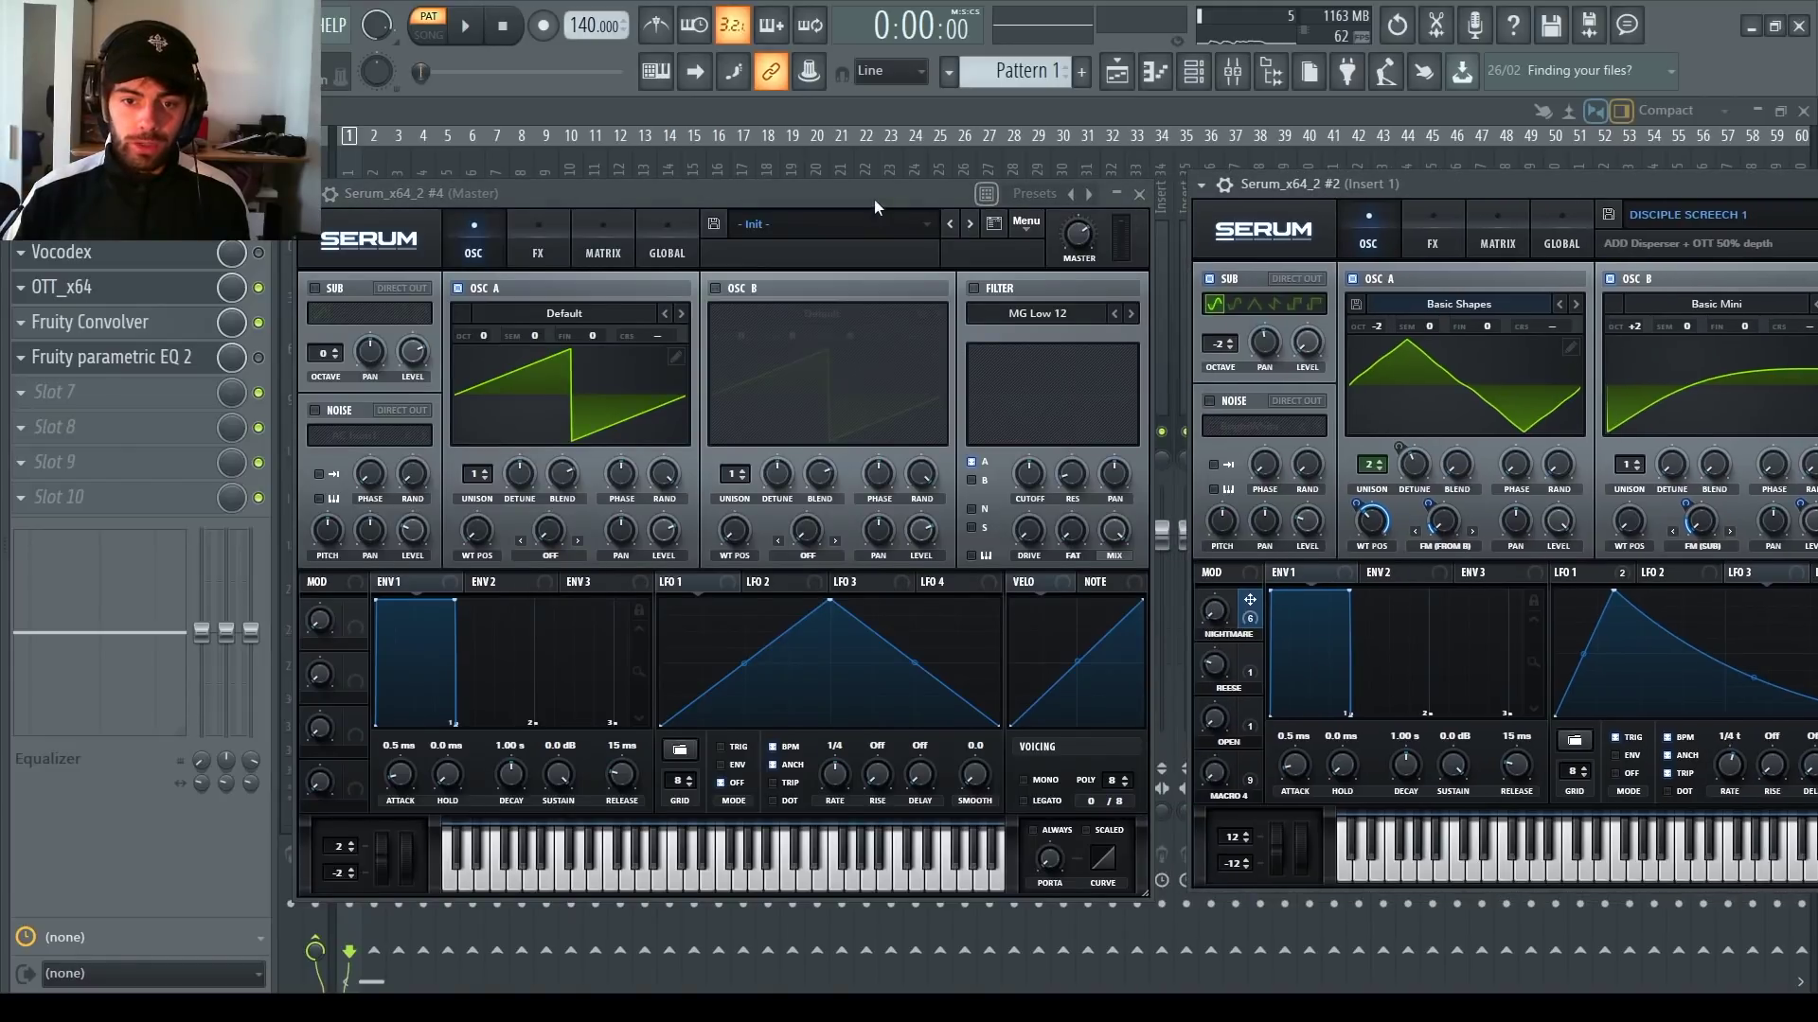
{"action": "left_click_drag", "start_coordinate": [872, 199], "coordinate": [880, 200]}
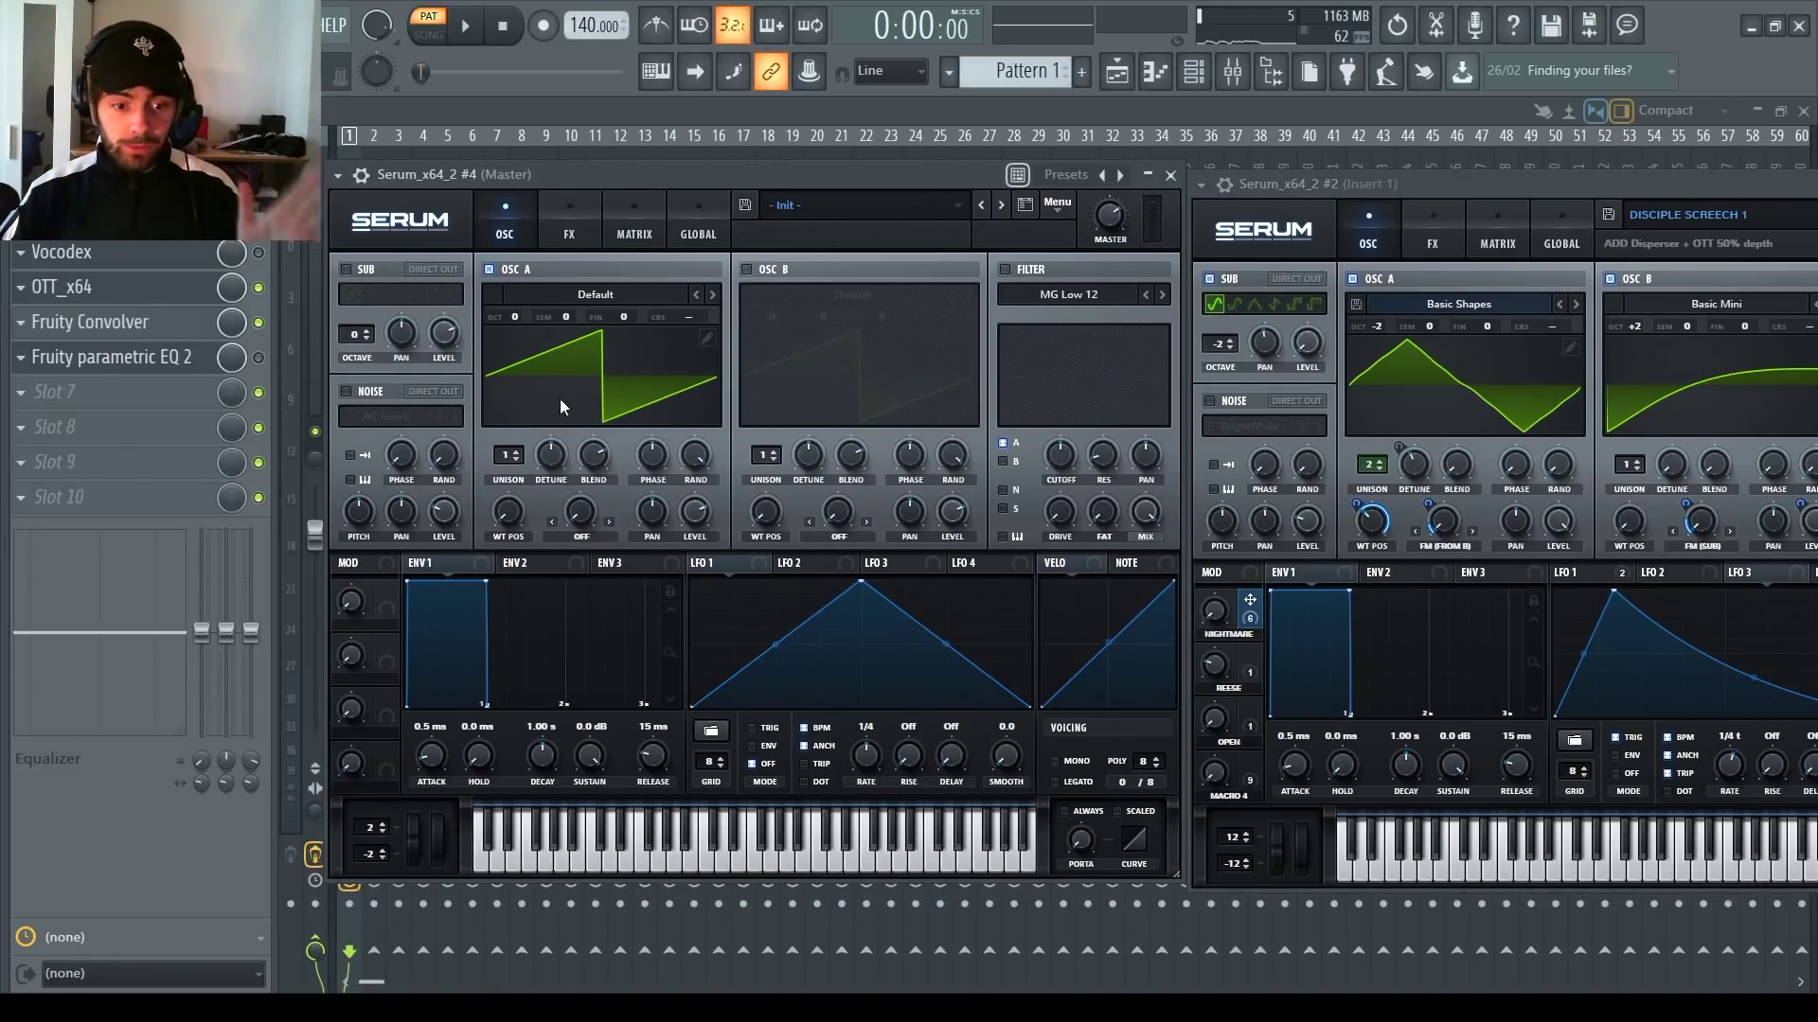
Step: Set oscillator A of the new patch to 2 unison voices with a unison width of 0
{"action": "left_click", "coordinate": [516, 455]}
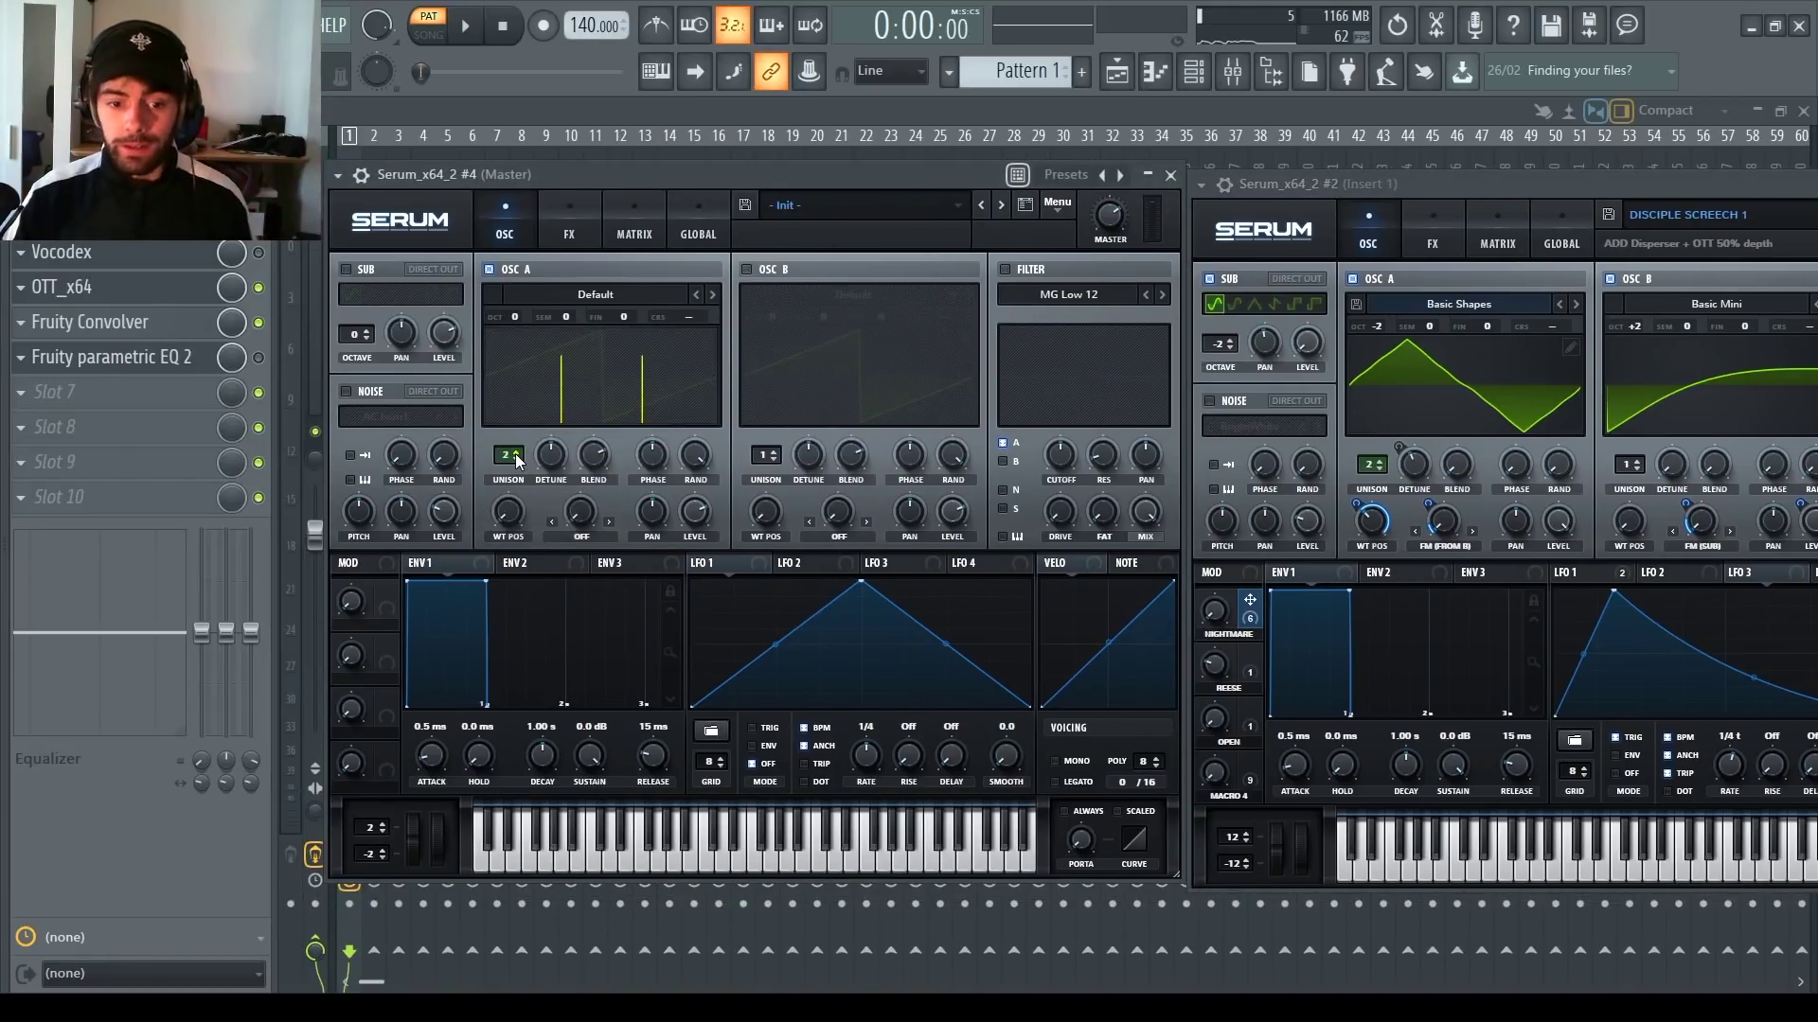
{"action": "left_click_drag", "start_coordinate": [673, 168], "coordinate": [728, 159]}
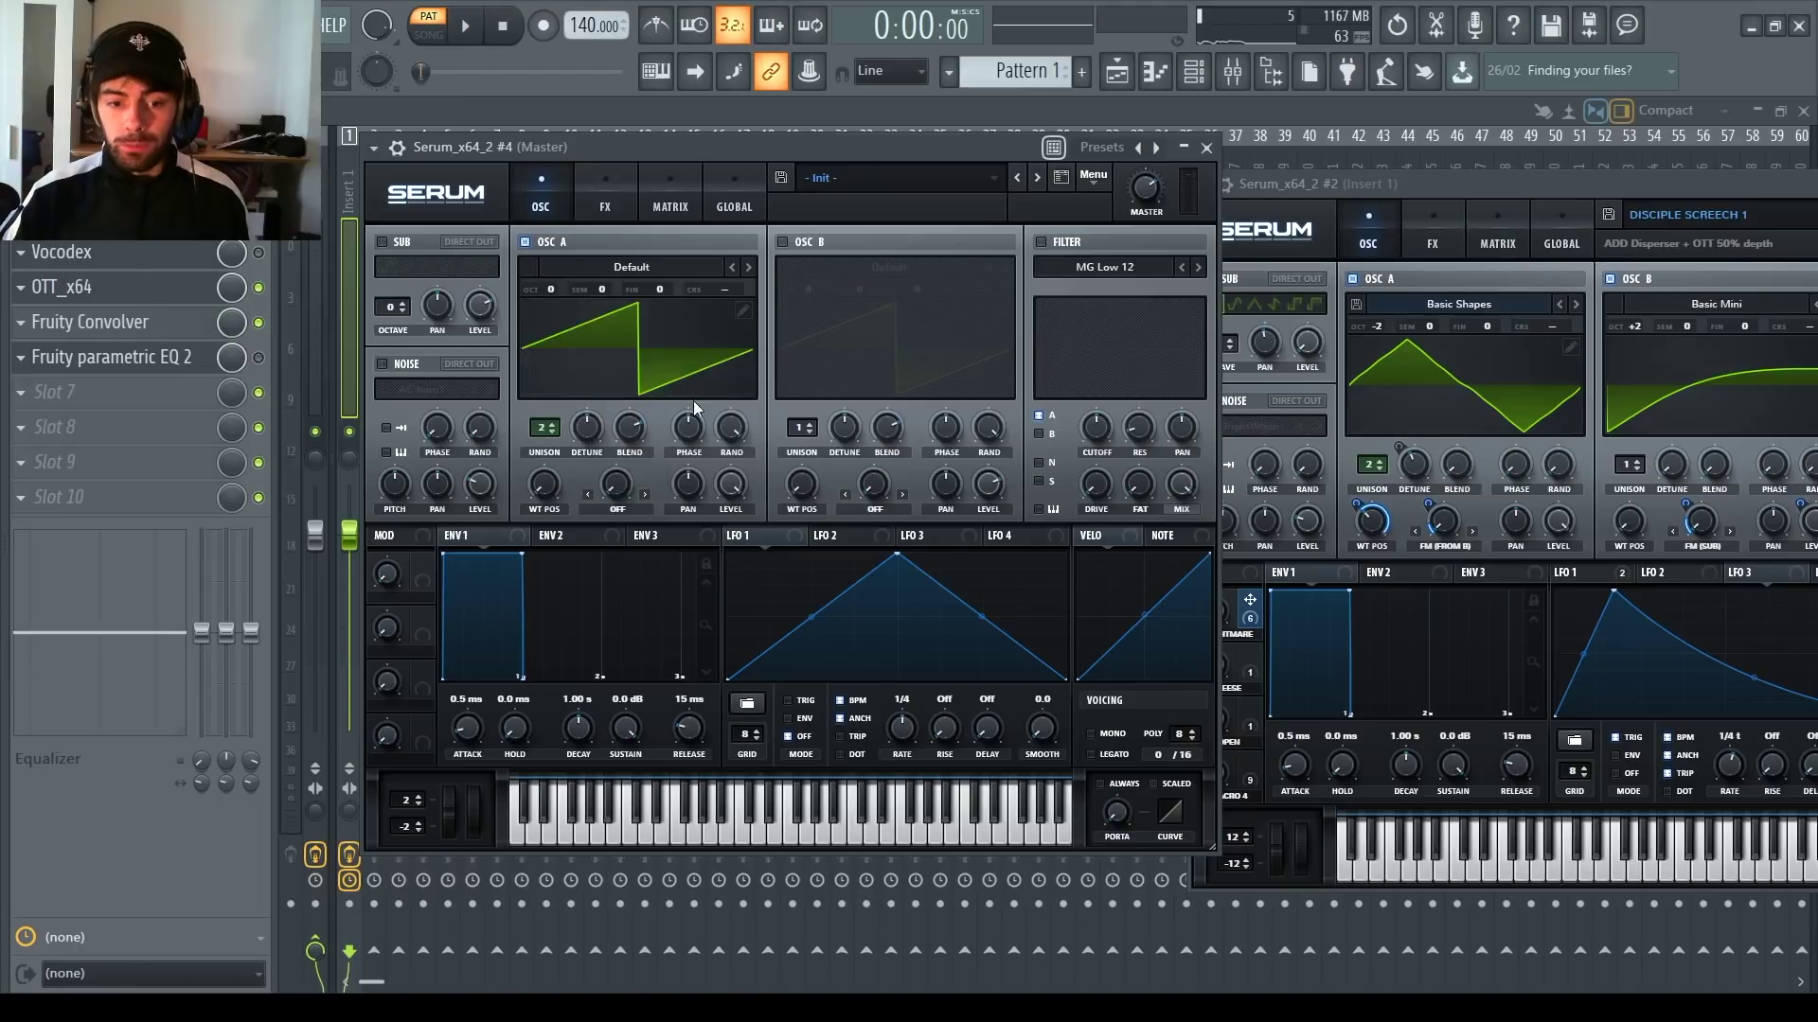
{"action": "left_click_drag", "start_coordinate": [710, 424], "coordinate": [688, 422]}
{"action": "left_click", "coordinate": [734, 201]}
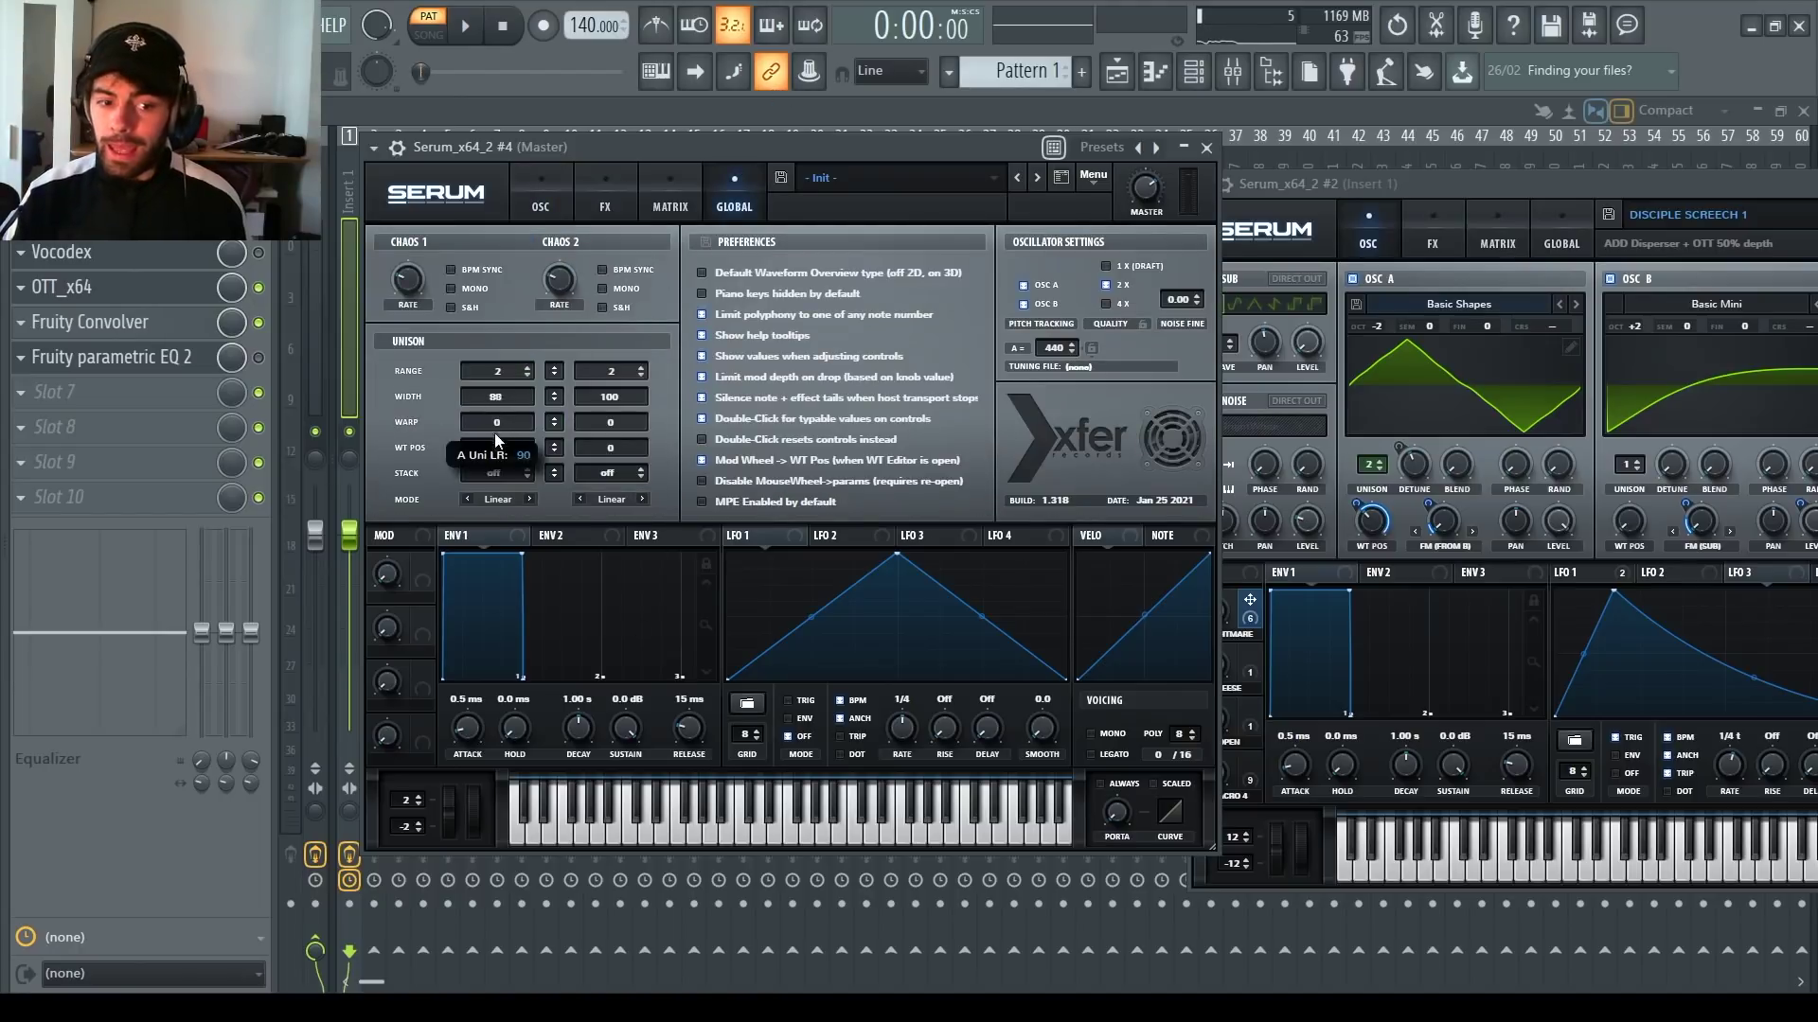
{"action": "left_click_drag", "start_coordinate": [507, 627], "coordinate": [517, 702]}
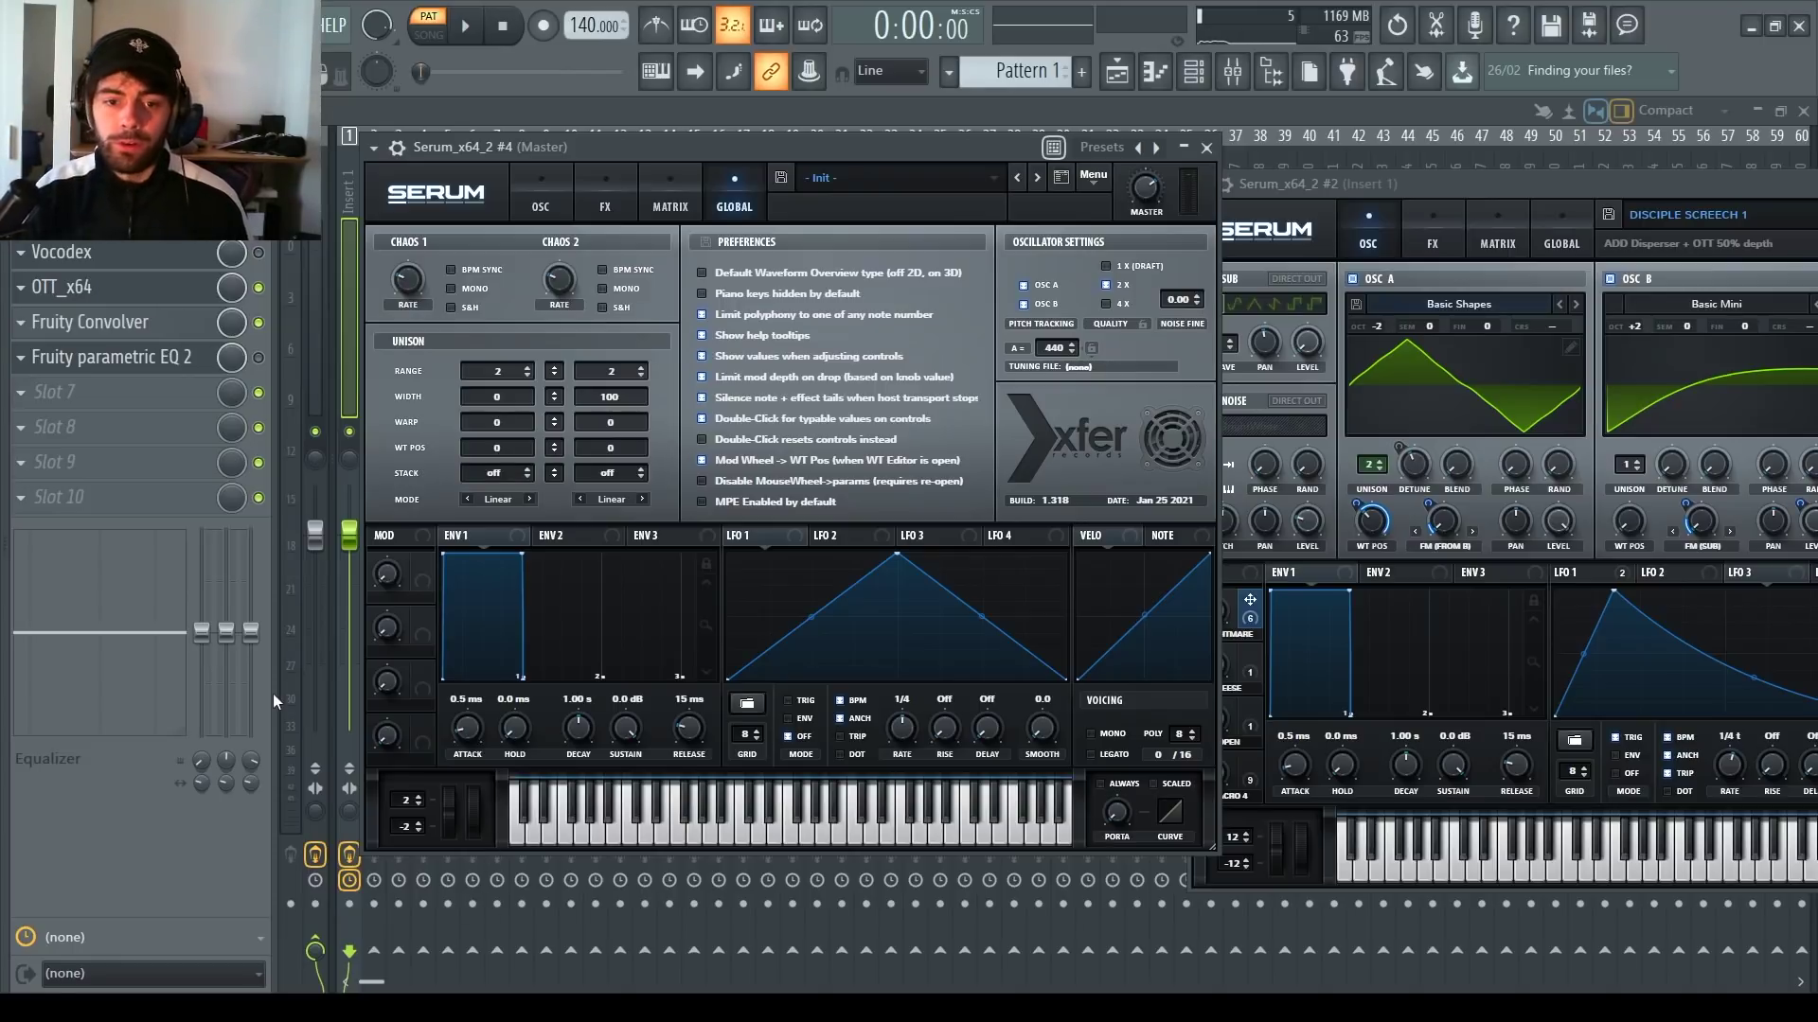
{"action": "left_click", "coordinate": [549, 197]}
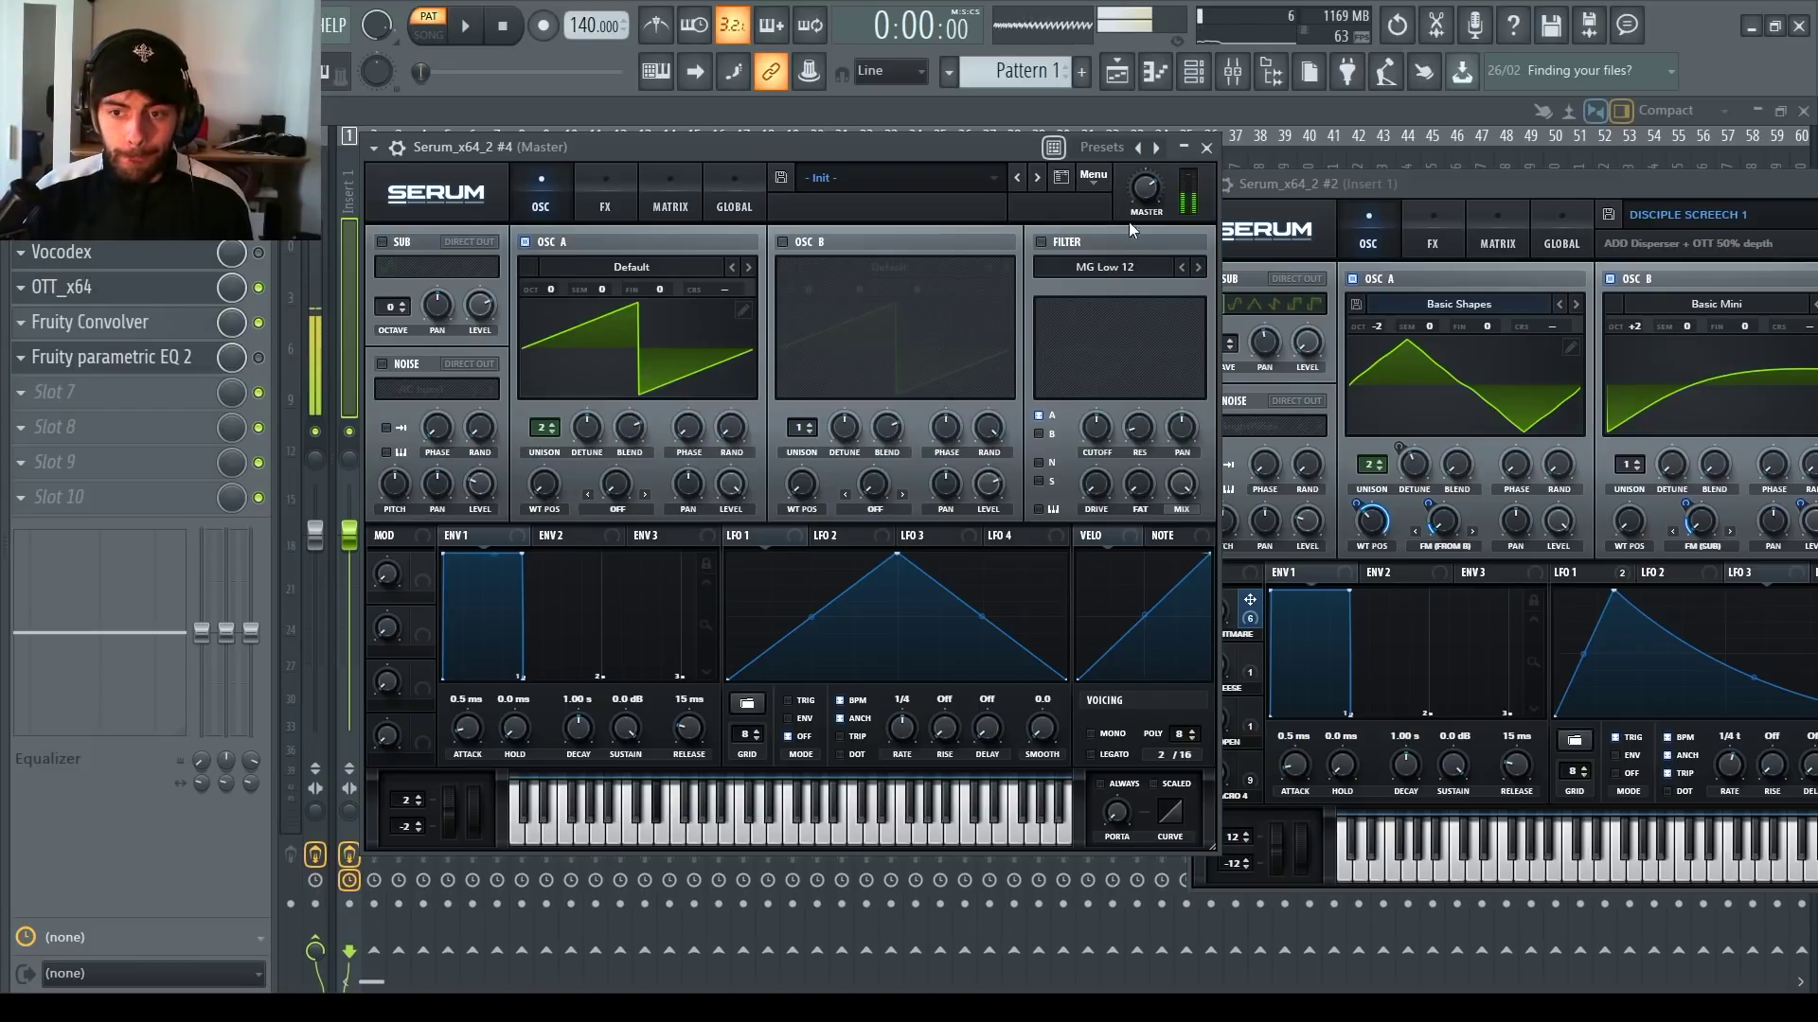
Step: Set the voicing to mono and legato and turn on the noise oscillator
{"action": "left_click", "coordinate": [1110, 734]}
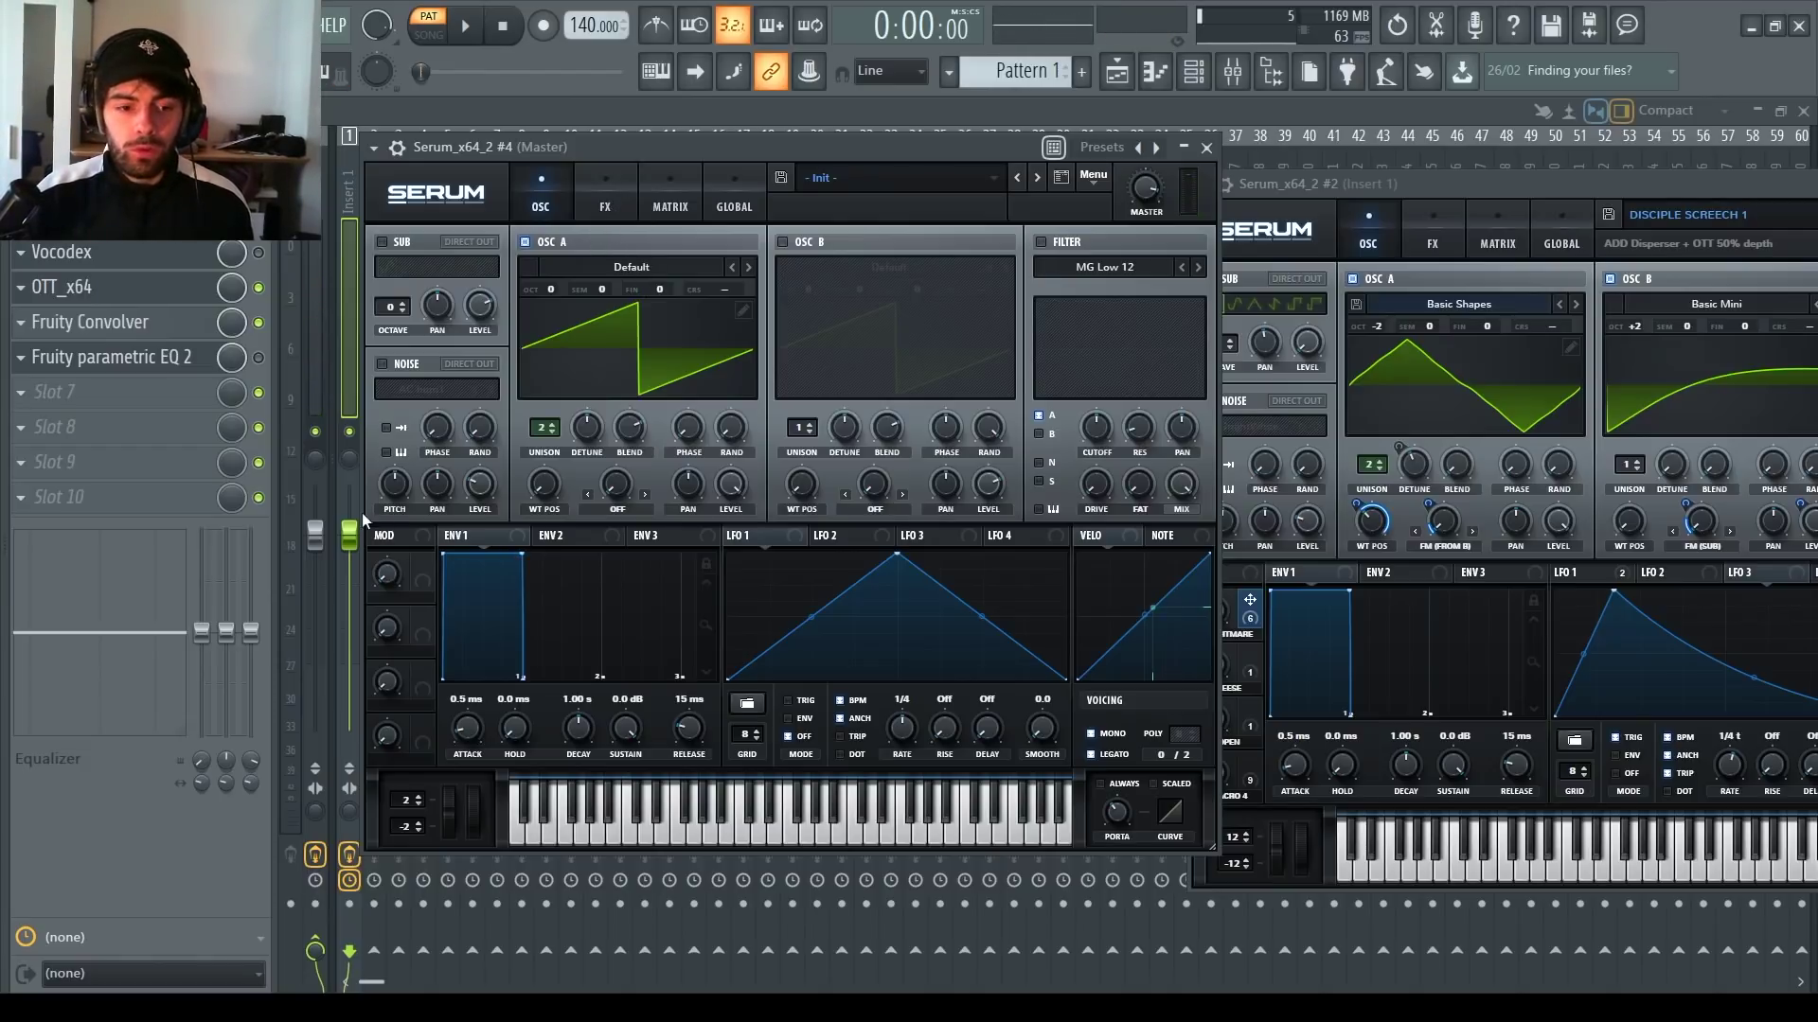
{"action": "left_click", "coordinate": [384, 365]}
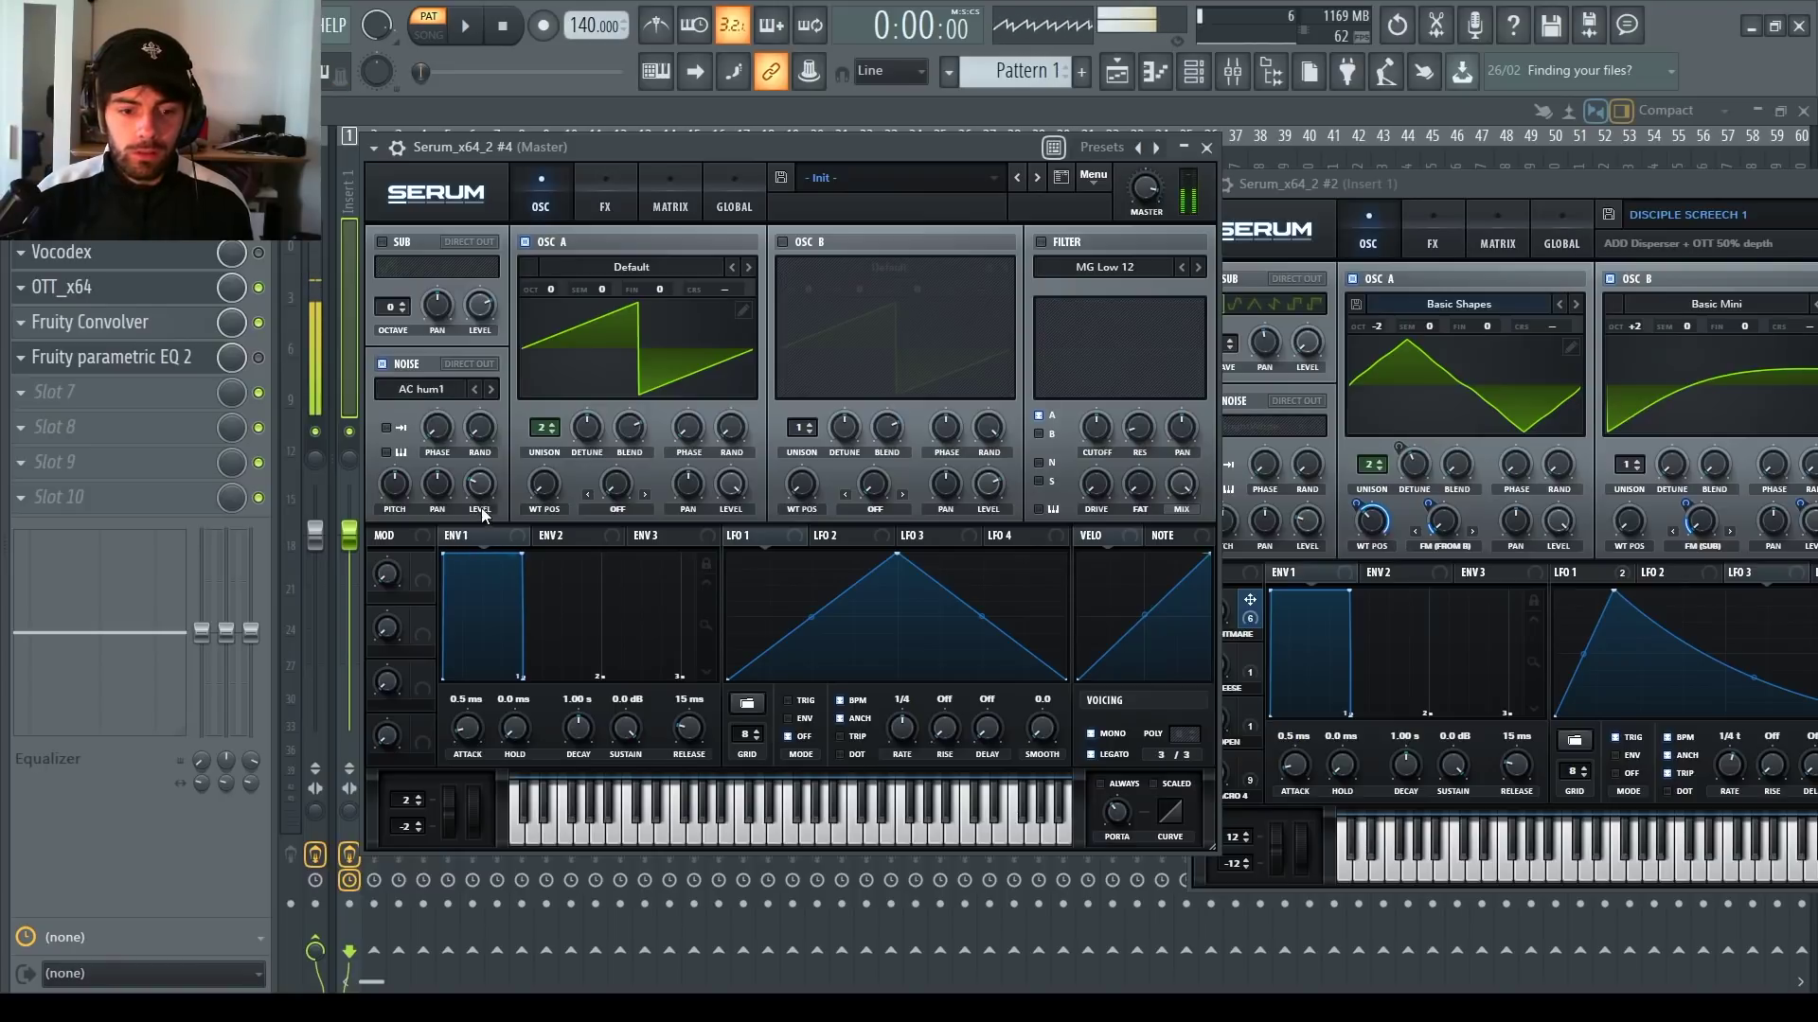
{"action": "mouse_move", "coordinate": [481, 507]}
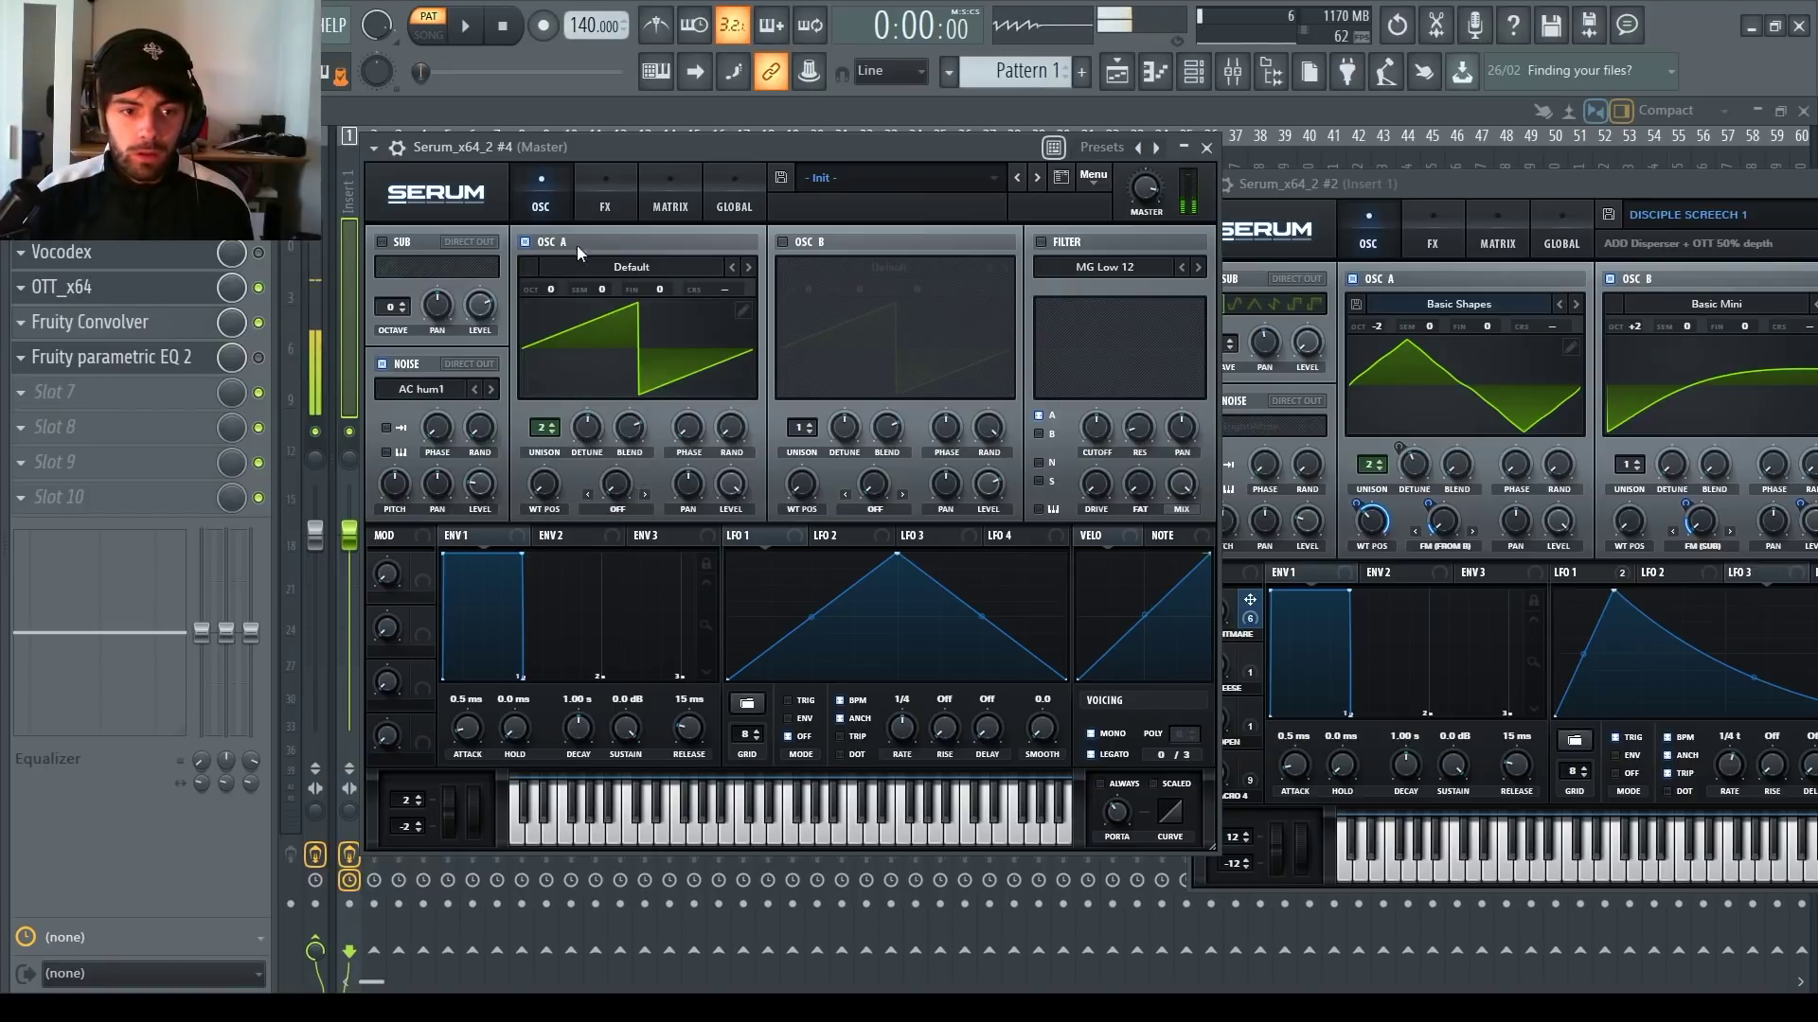
Step: Enable a Tube distortion effect in the patch and raise its drive
{"action": "left_click", "coordinate": [605, 201]}
{"action": "left_click", "coordinate": [388, 274]}
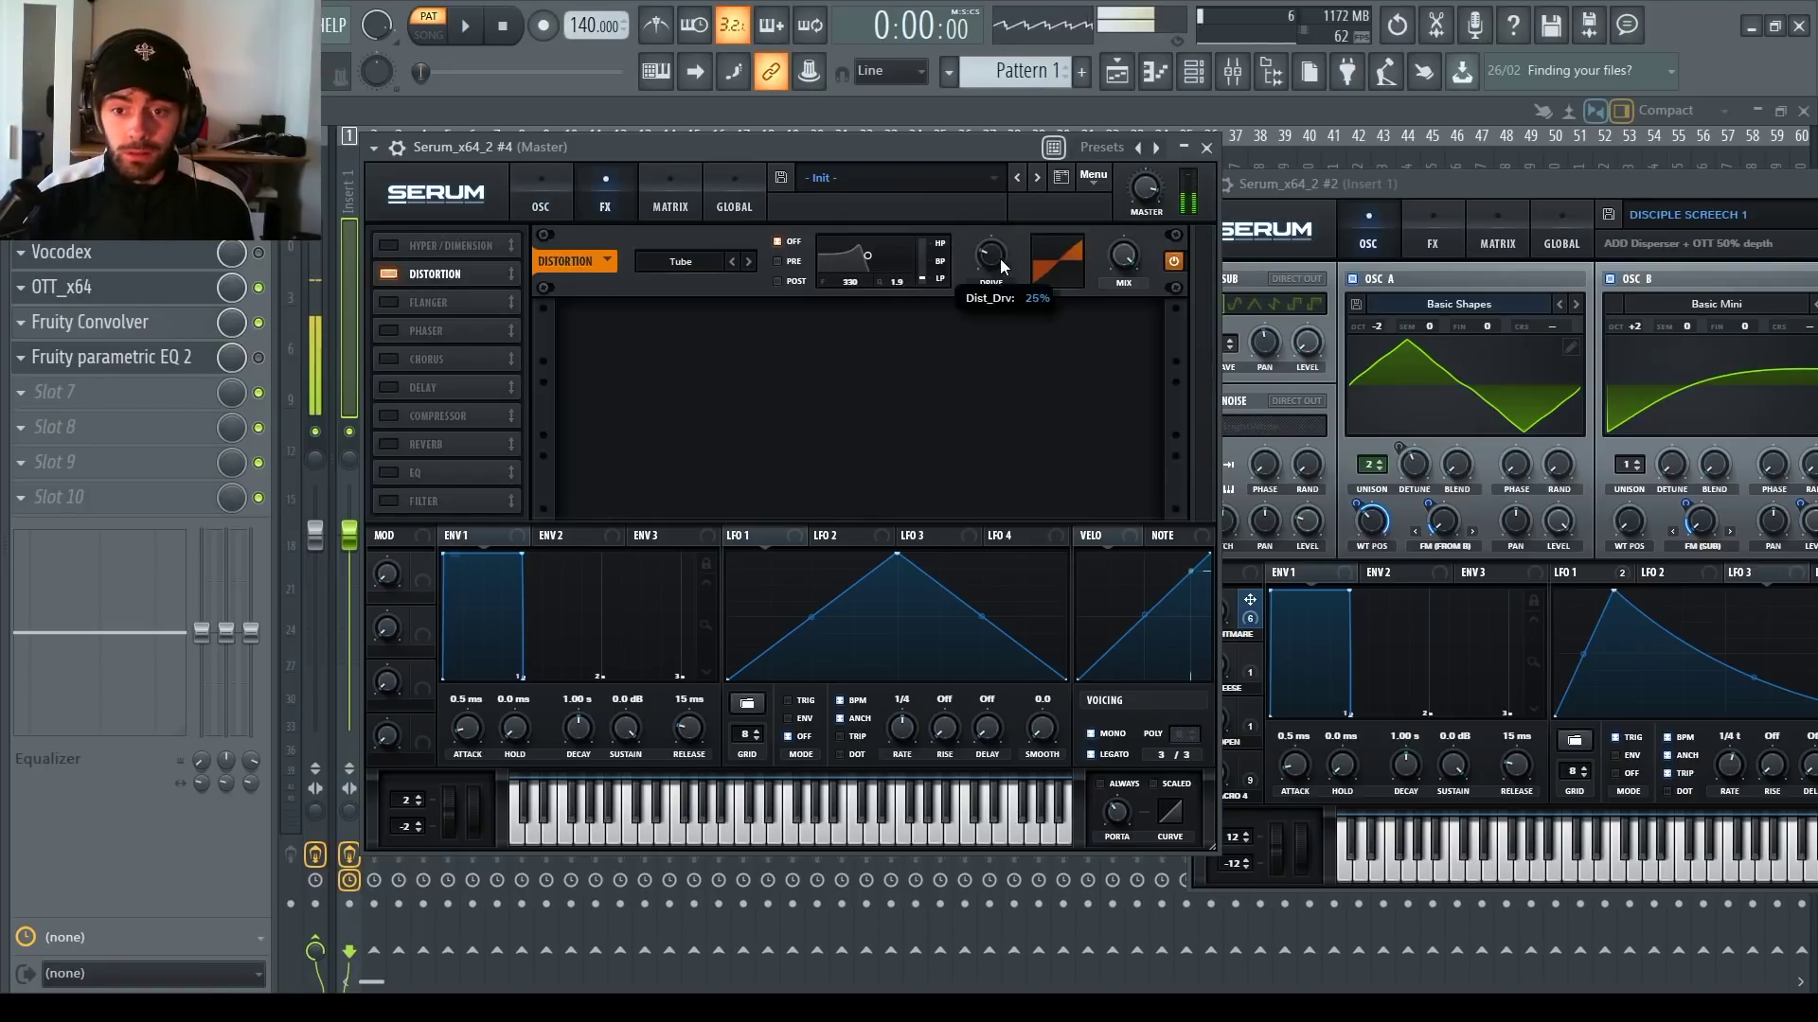
{"action": "left_click_drag", "start_coordinate": [1000, 259], "coordinate": [1031, 144]}
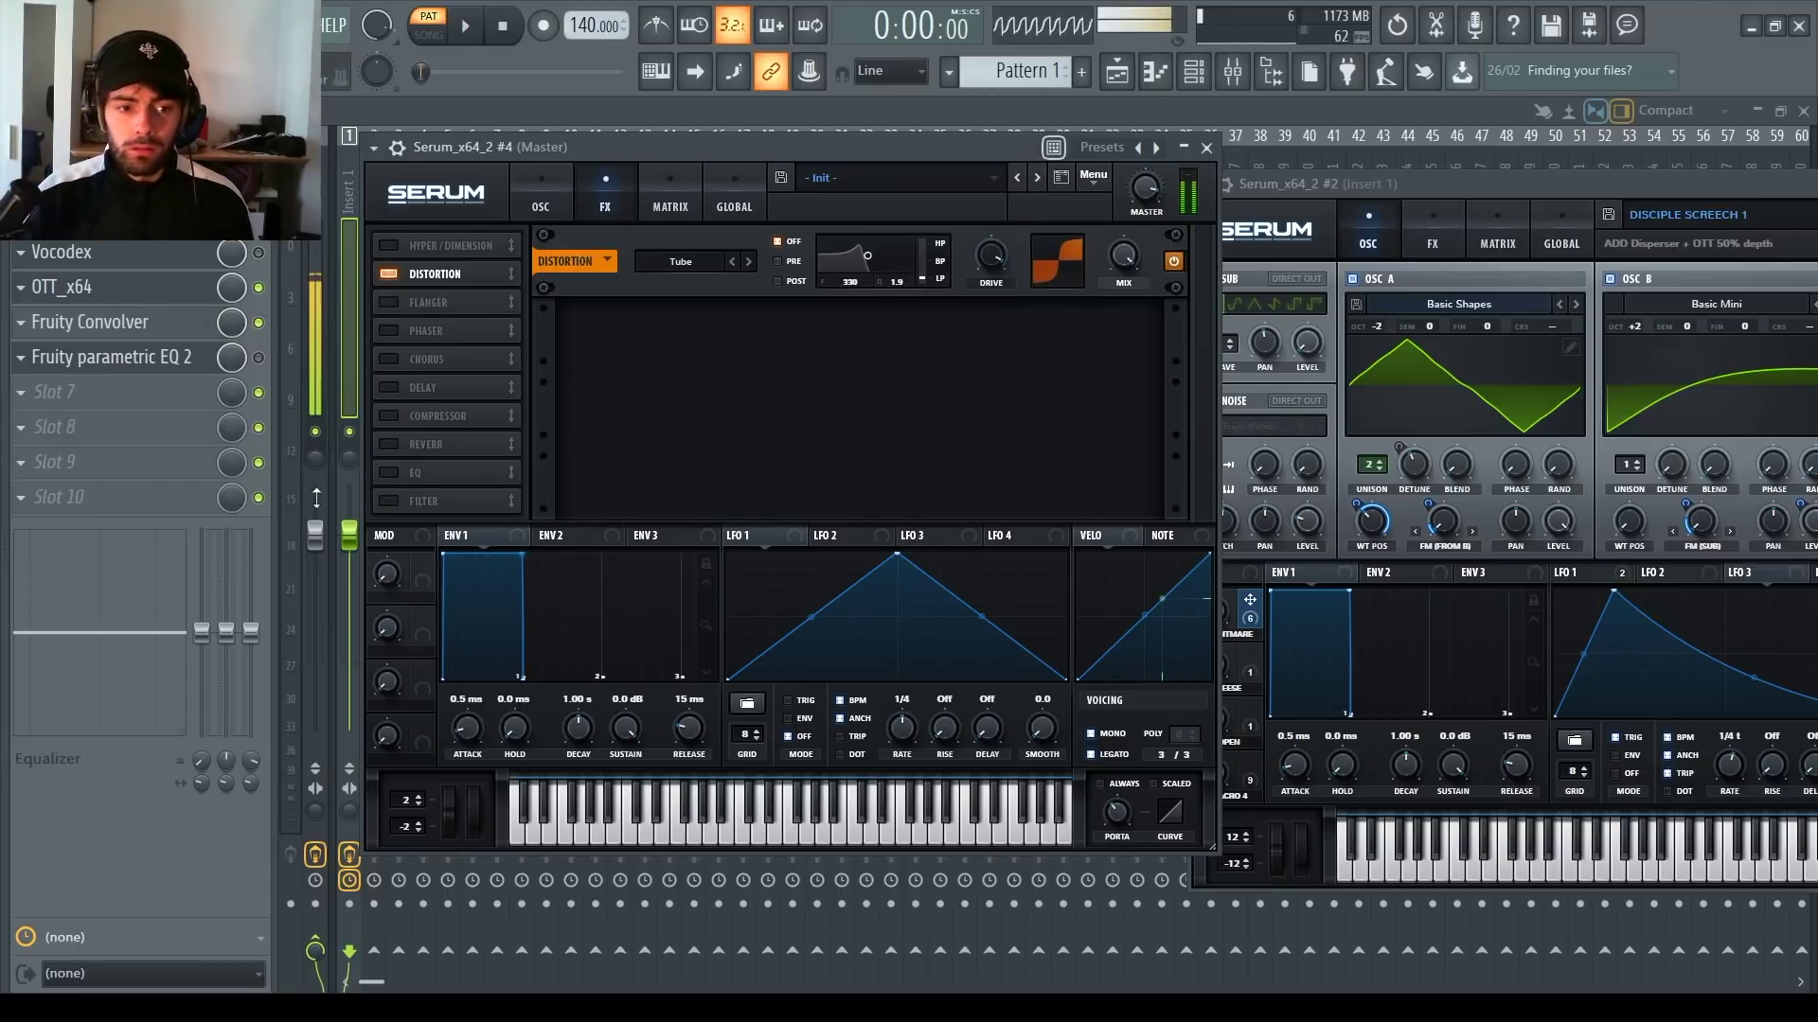
Step: Adjust the noise oscillator's level and change its sample to Inharmx 1
{"action": "left_click", "coordinate": [541, 206]}
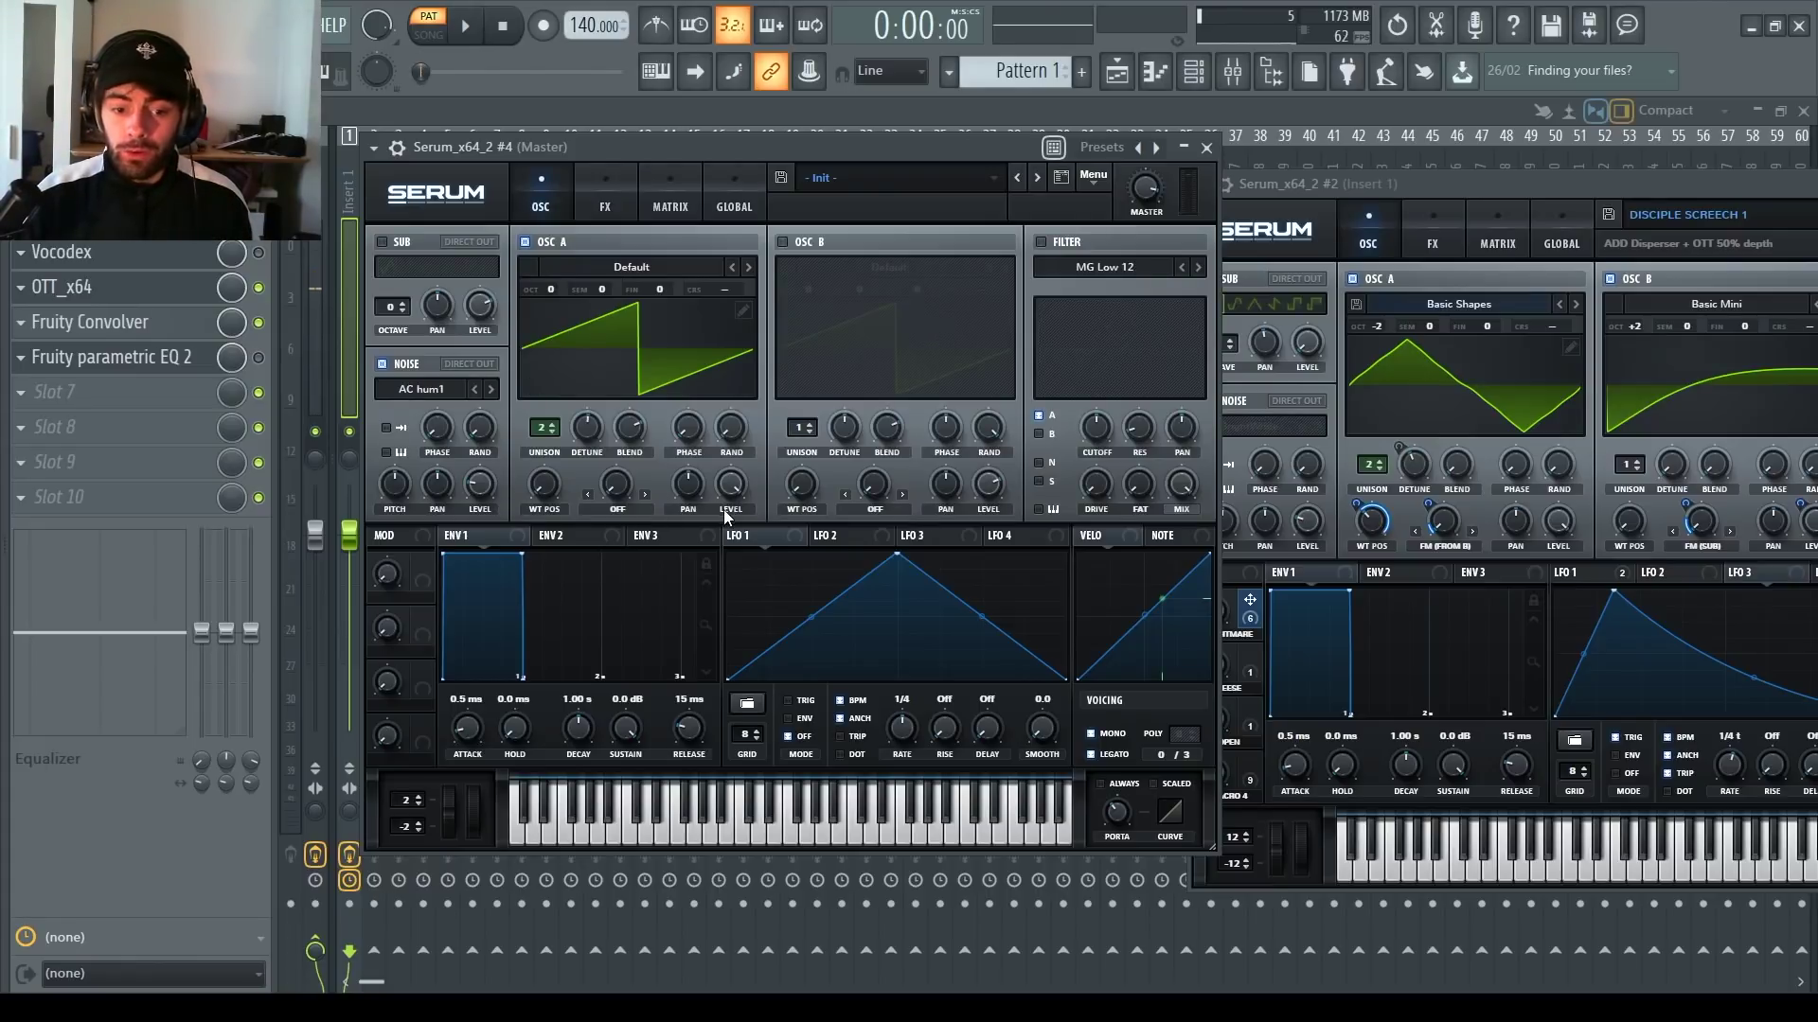
{"action": "left_click_drag", "start_coordinate": [484, 475], "coordinate": [484, 479]}
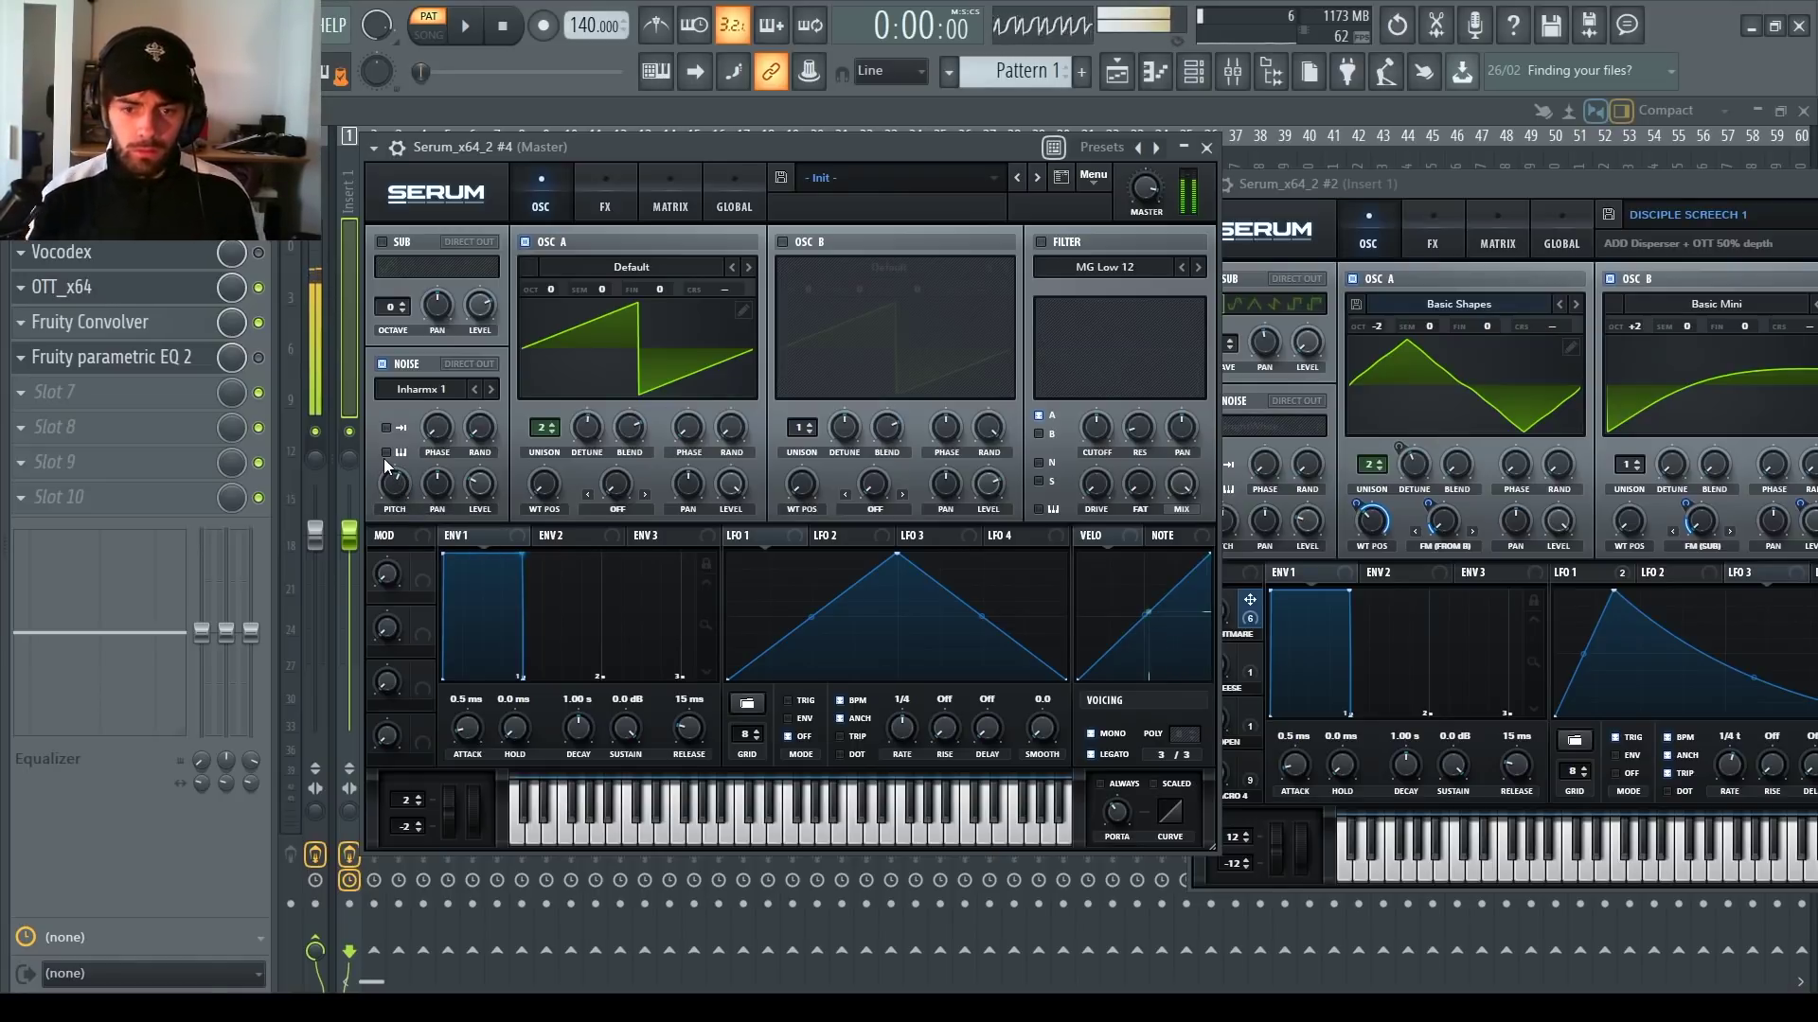
Step: Enable the filter, choose the Combs type and adjust its cutoff
{"action": "left_click", "coordinate": [1054, 248]}
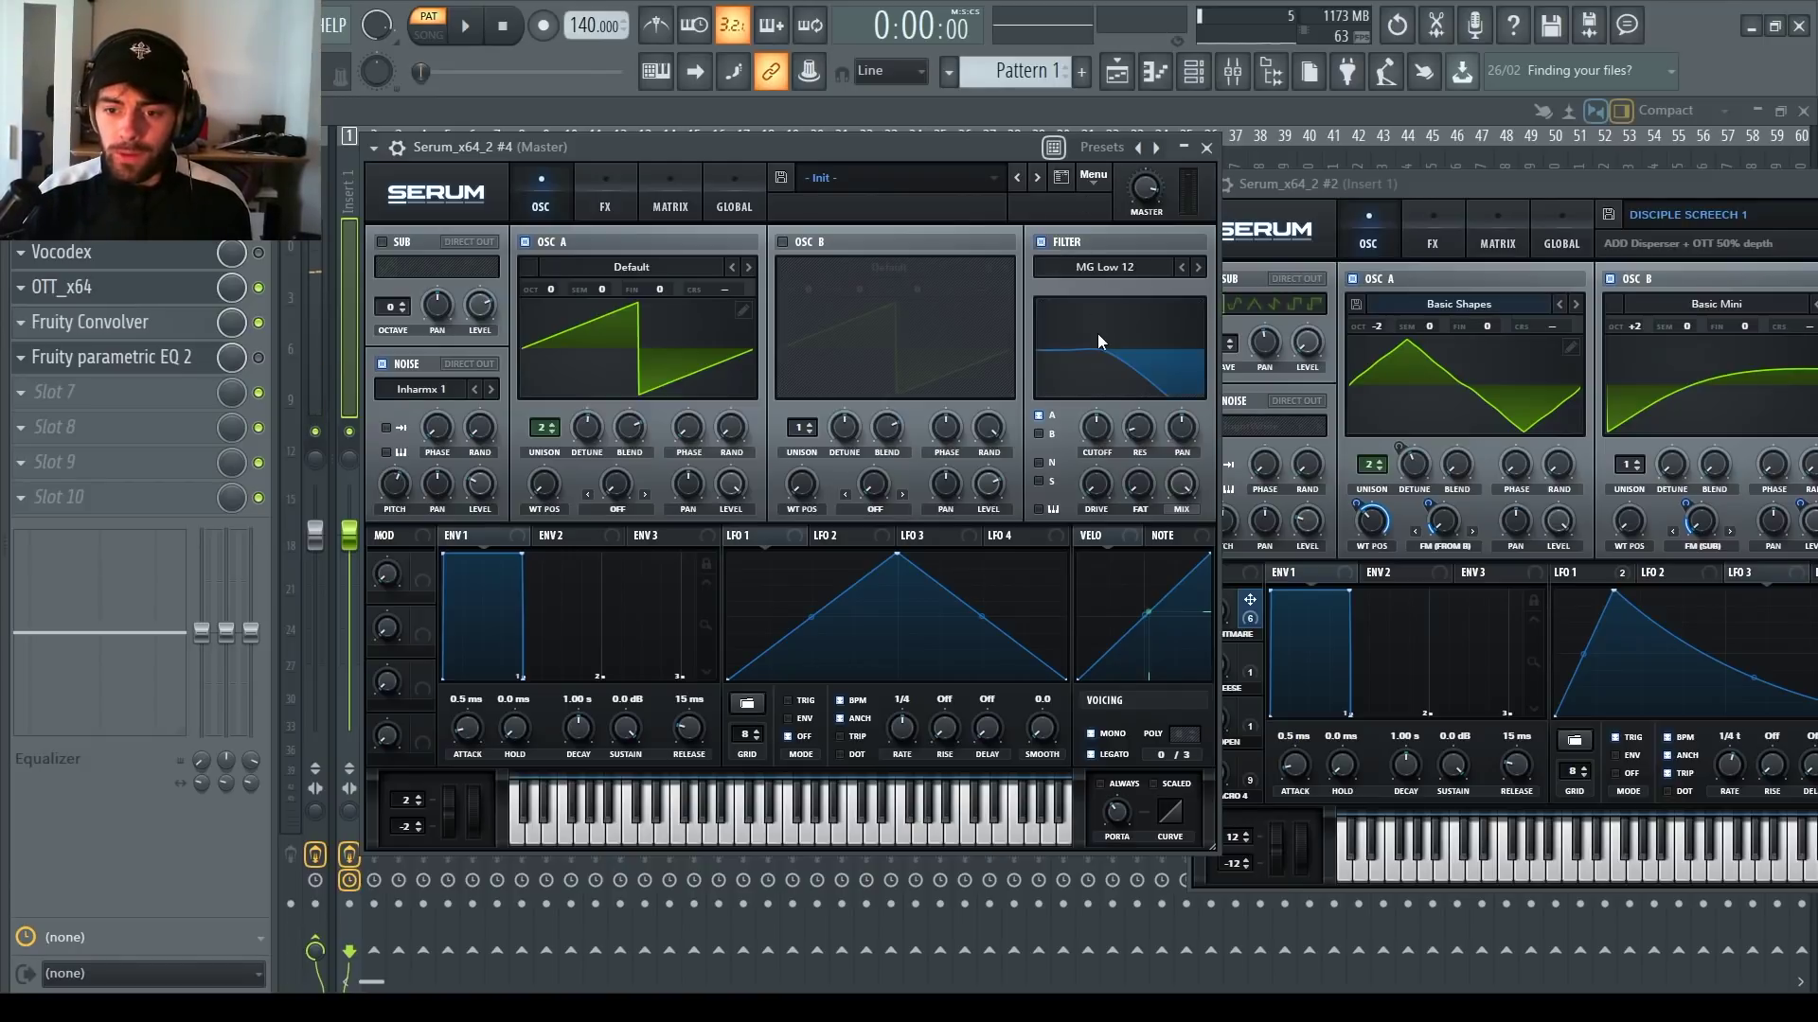
{"action": "left_click", "coordinate": [1268, 569]}
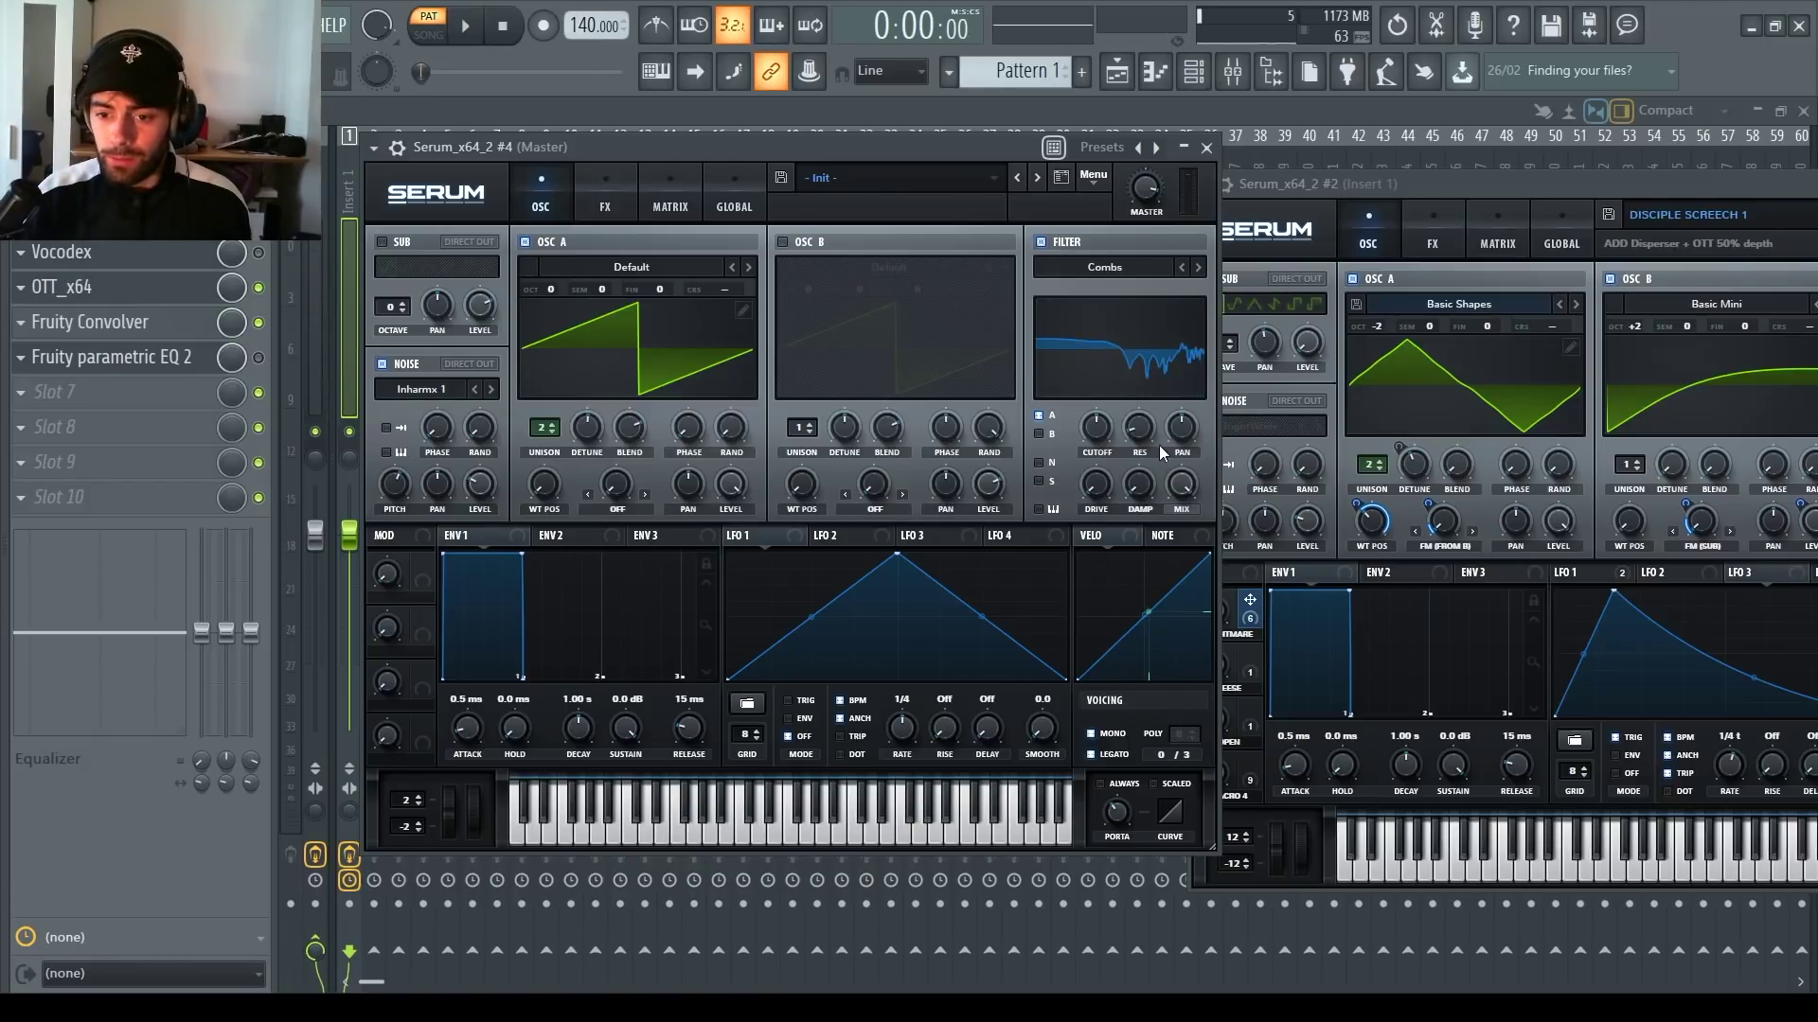
{"action": "left_click_drag", "start_coordinate": [1091, 462], "coordinate": [1093, 450]}
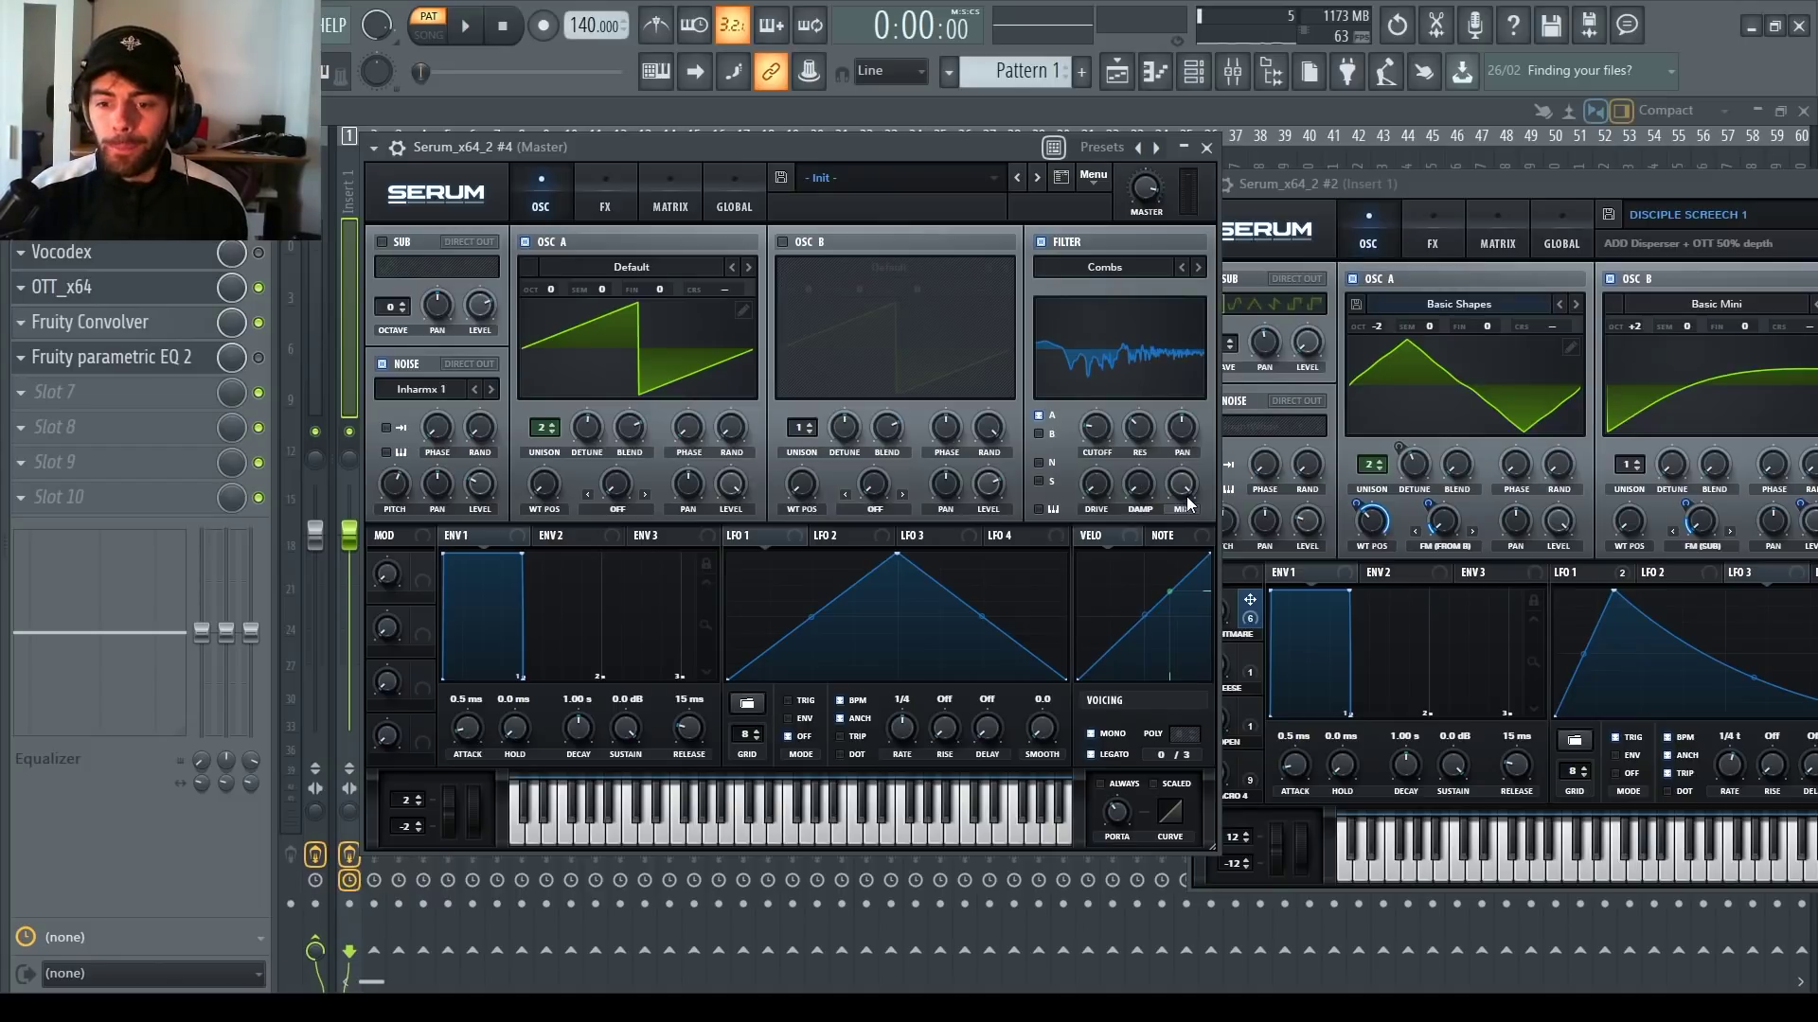
{"action": "left_click_drag", "start_coordinate": [1098, 435], "coordinate": [1107, 440]}
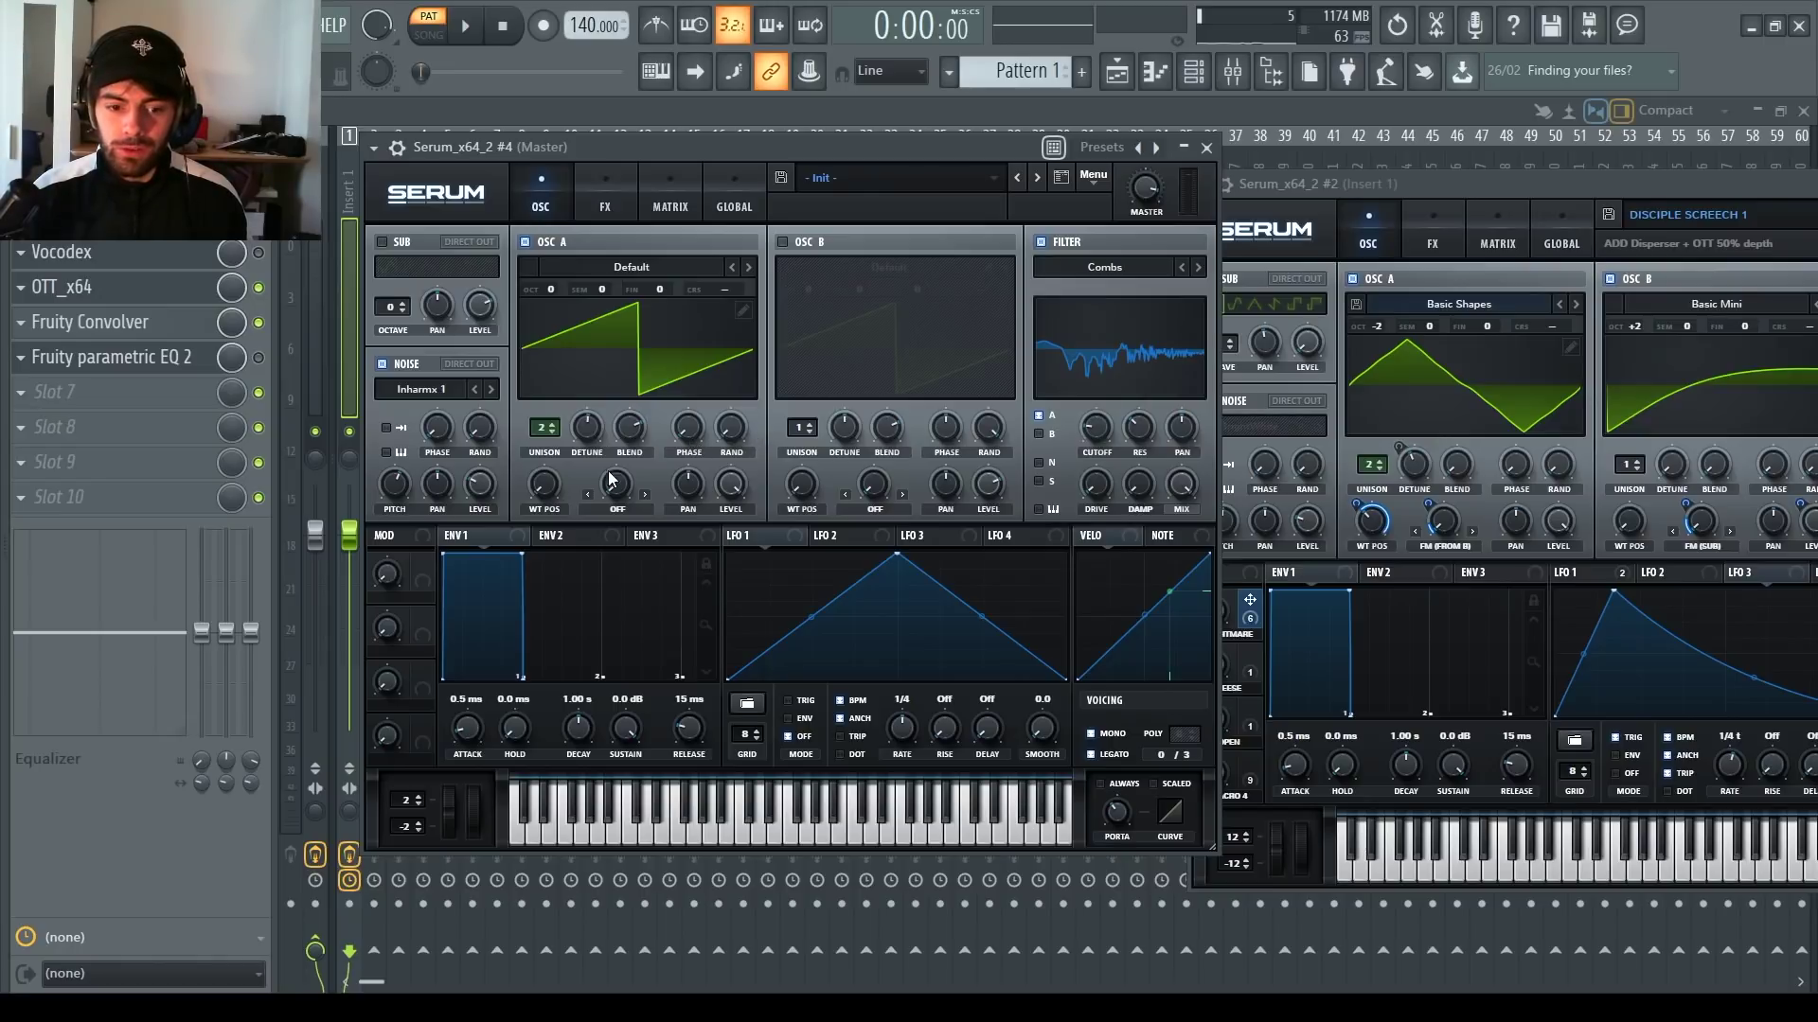
Step: Set oscillator A's warp mode to FM (from B)
{"action": "scroll", "coordinate": [627, 513], "scroll_direction": "down", "scroll_amount": 2}
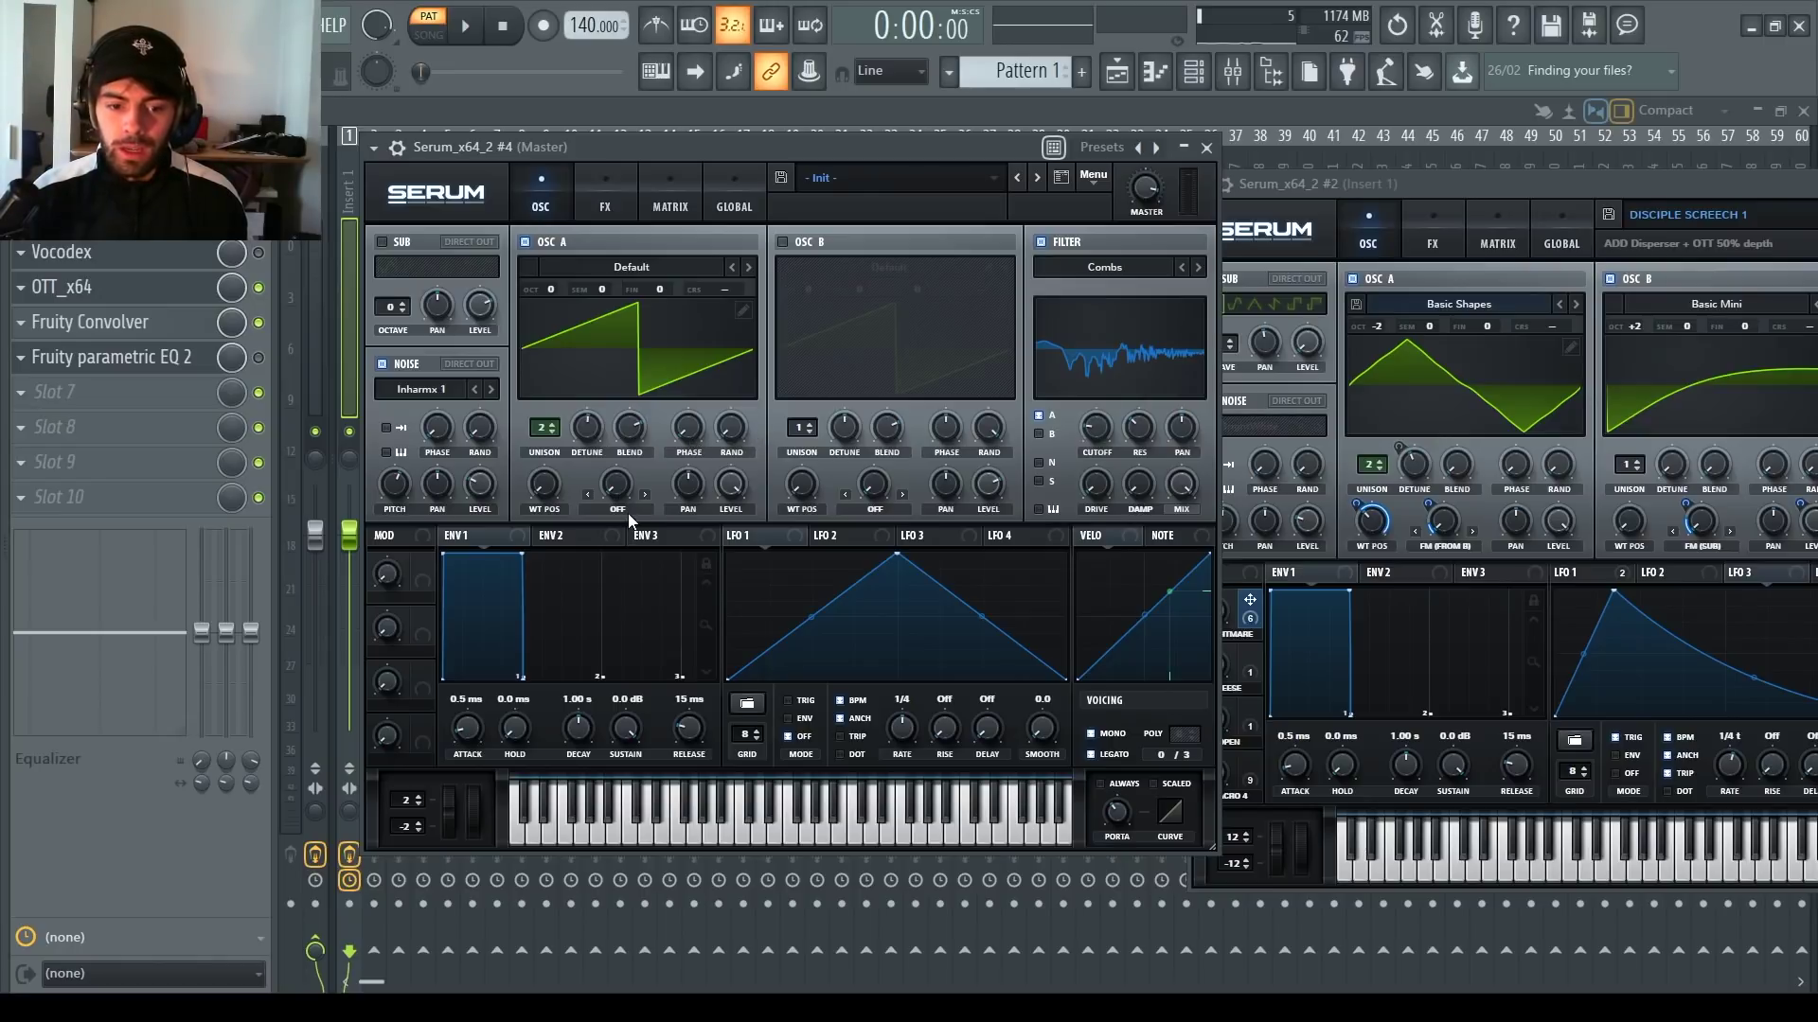
{"action": "left_click", "coordinate": [667, 896]}
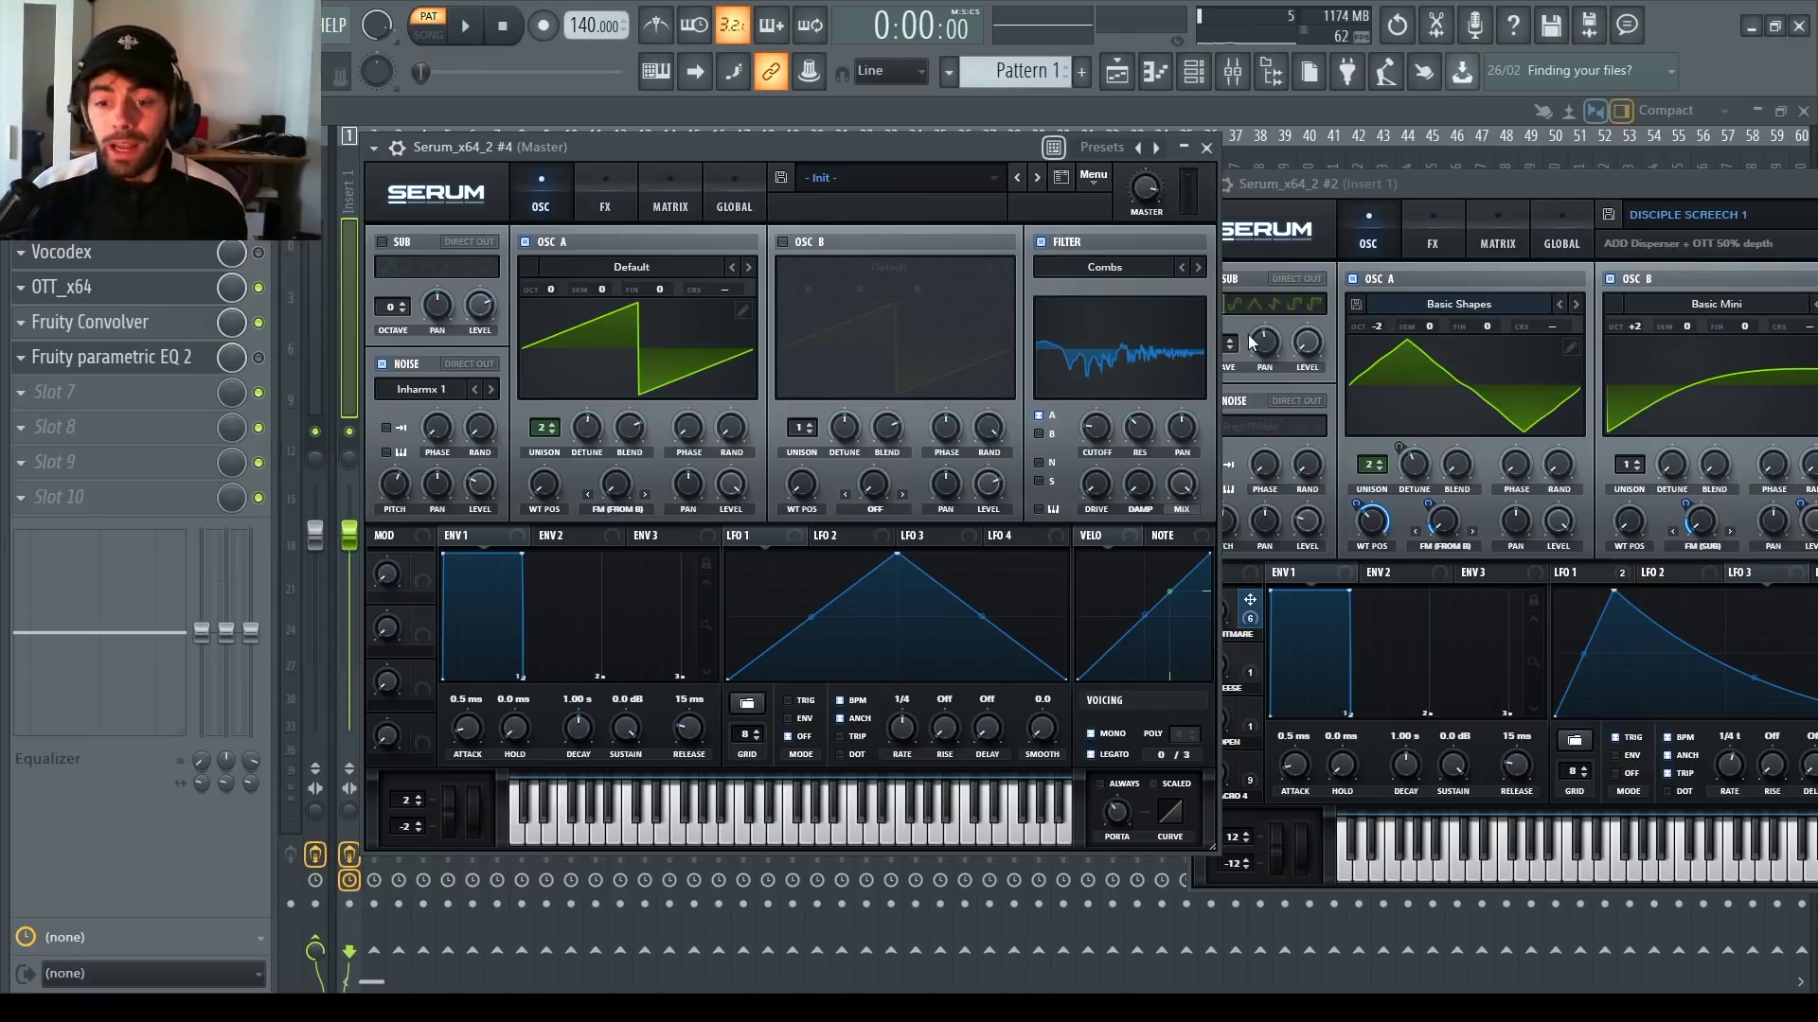
{"action": "mouse_move", "coordinate": [787, 540]}
{"action": "left_mouse_down"}
{"action": "mouse_move", "coordinate": [1085, 428]}
{"action": "mouse_move", "coordinate": [1090, 481]}
{"action": "left_mouse_up"}
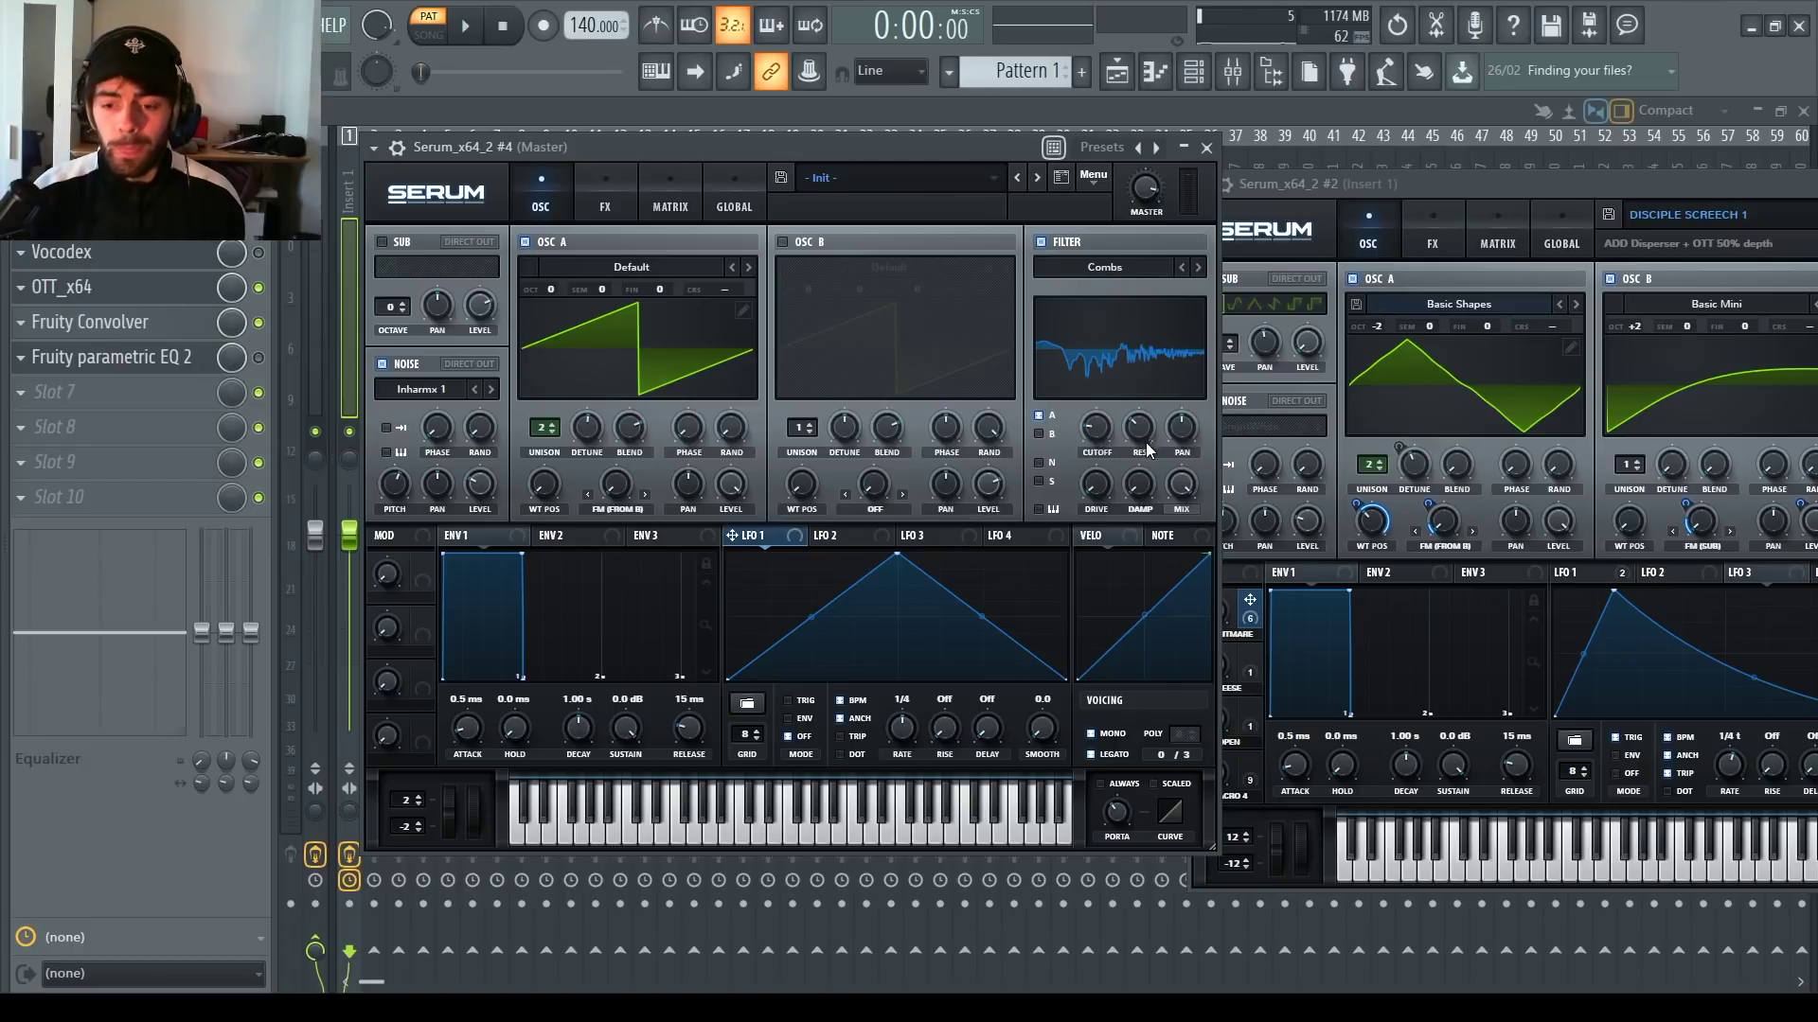
{"action": "left_click", "coordinate": [781, 242]}
{"action": "left_click", "coordinate": [782, 244]}
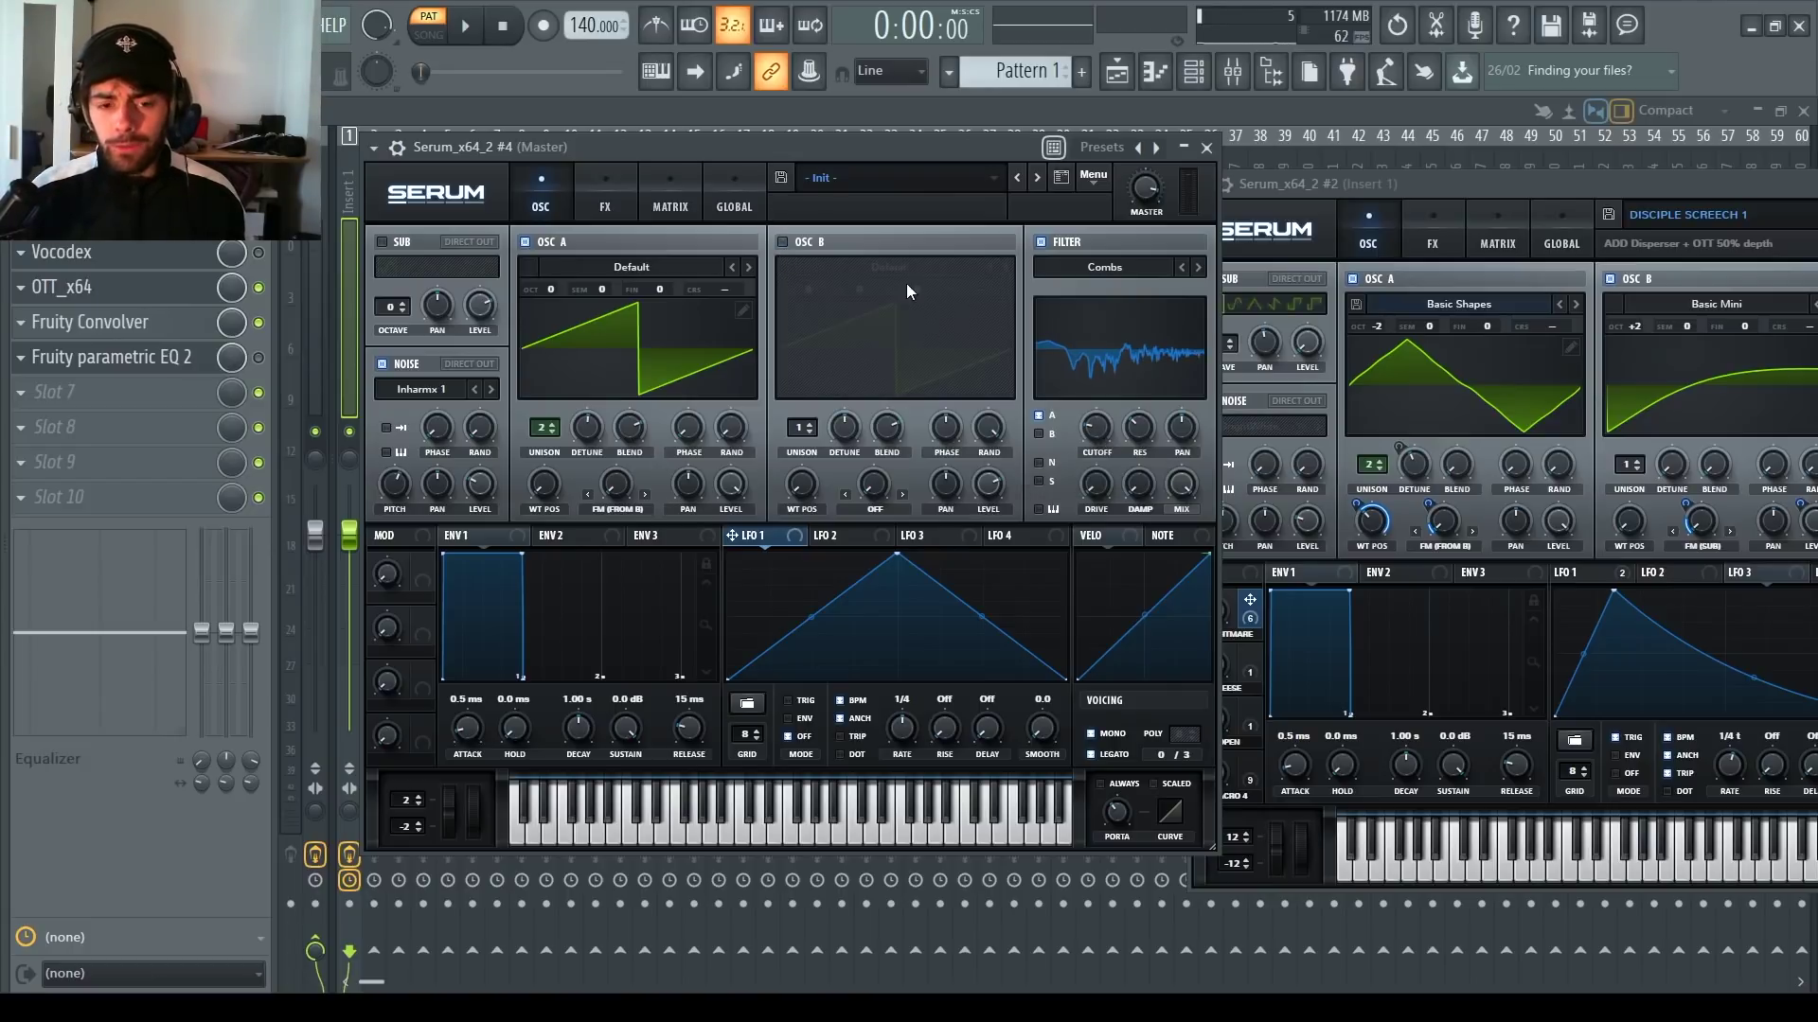
{"action": "left_click", "coordinate": [602, 201]}
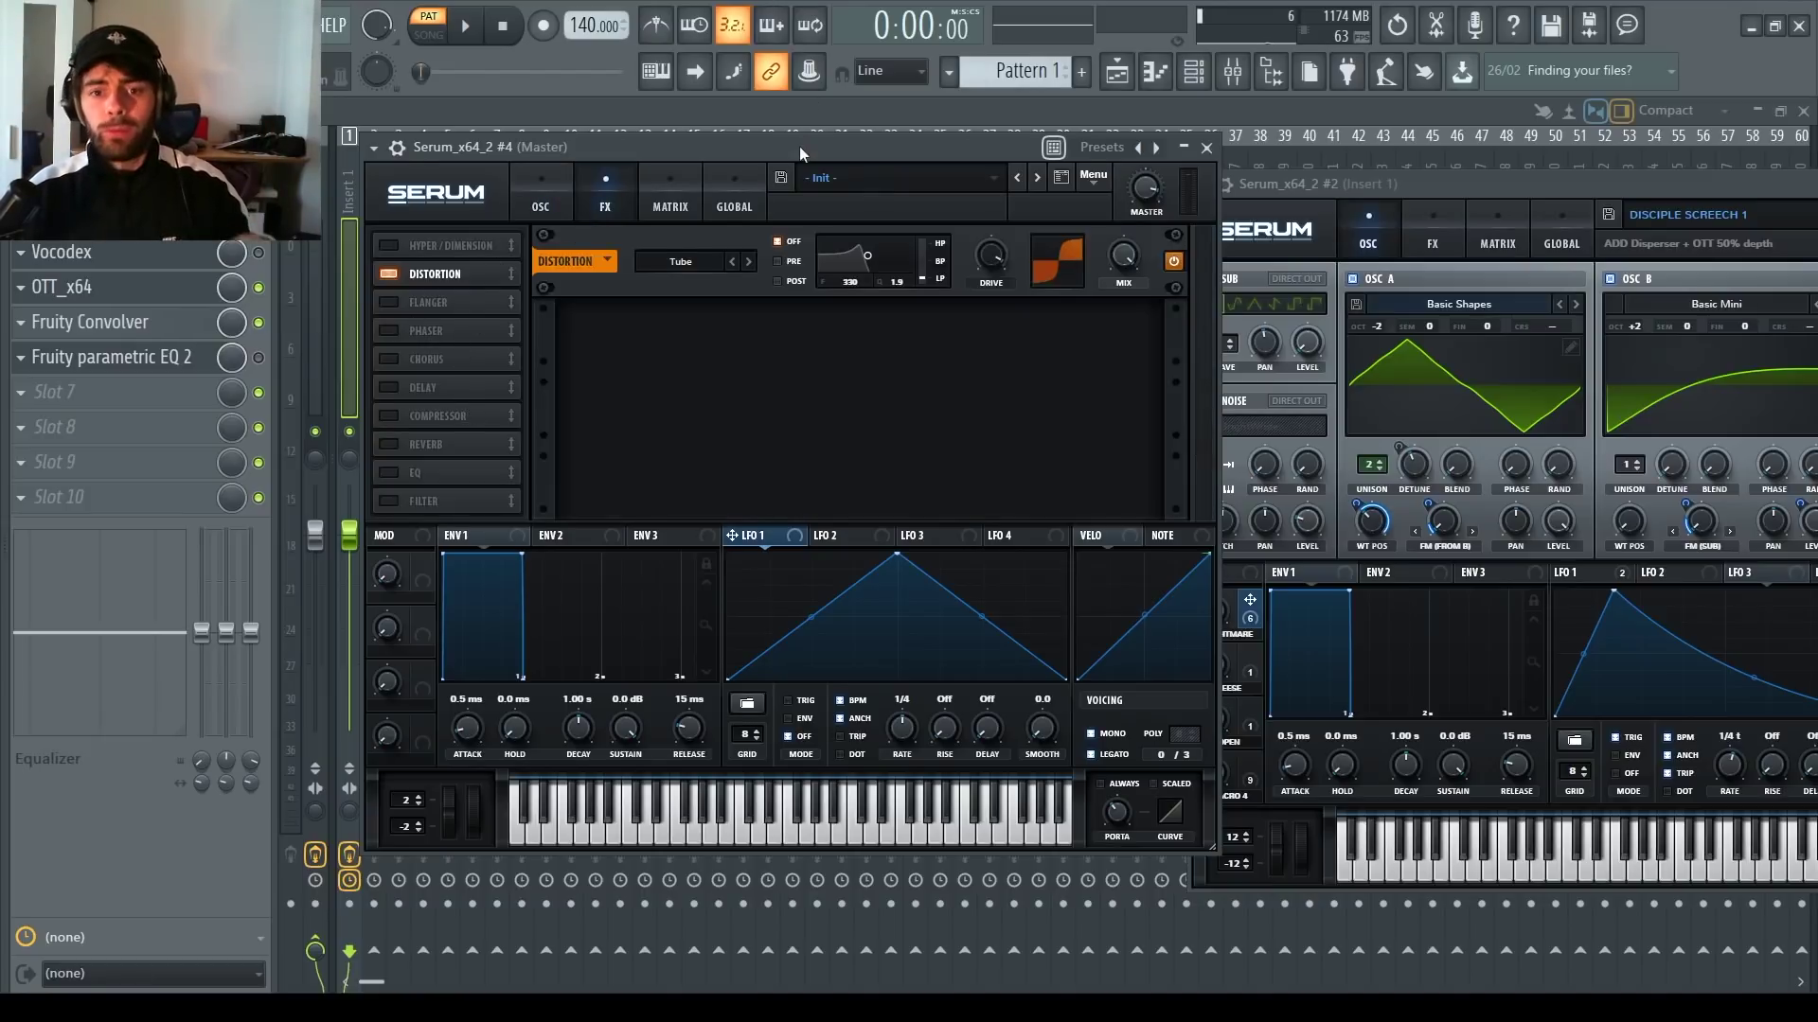
Step: Move the current Serum window aside and add another Serum channel with a blank patch
{"action": "left_click_drag", "start_coordinate": [799, 146], "coordinate": [1394, 99]}
{"action": "left_click", "coordinate": [718, 602]}
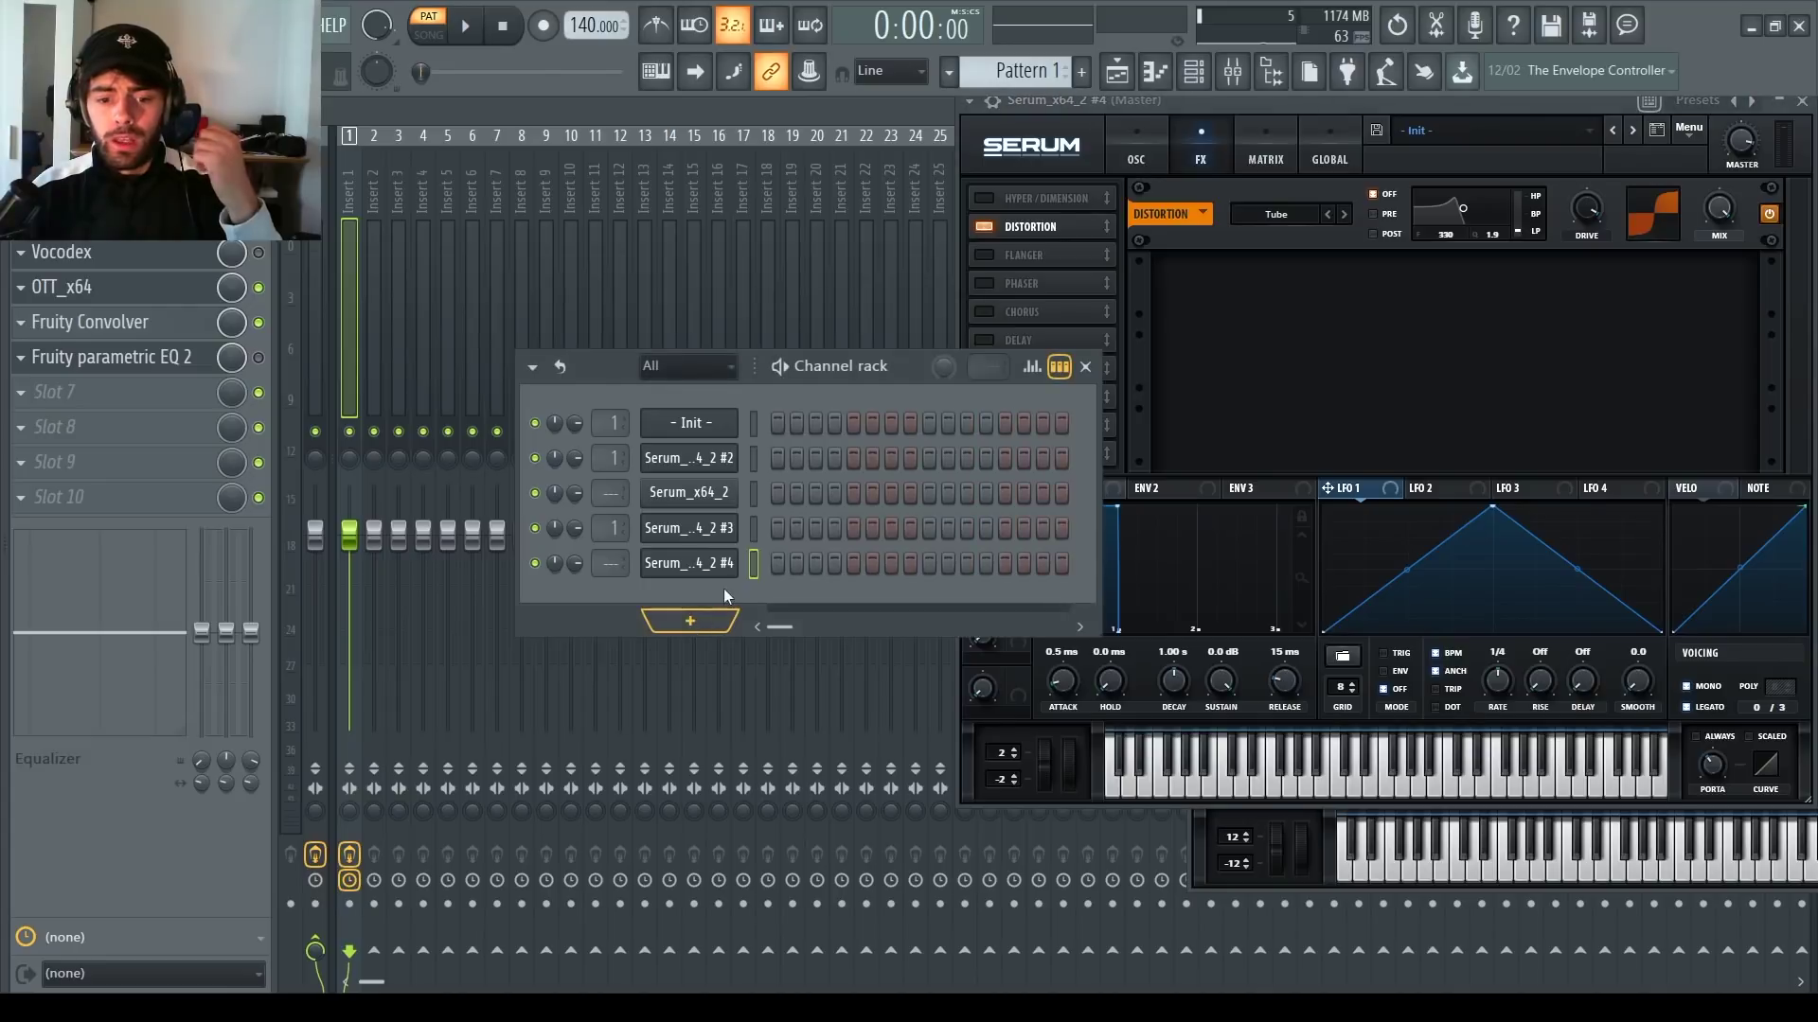
{"action": "left_click", "coordinate": [753, 842]}
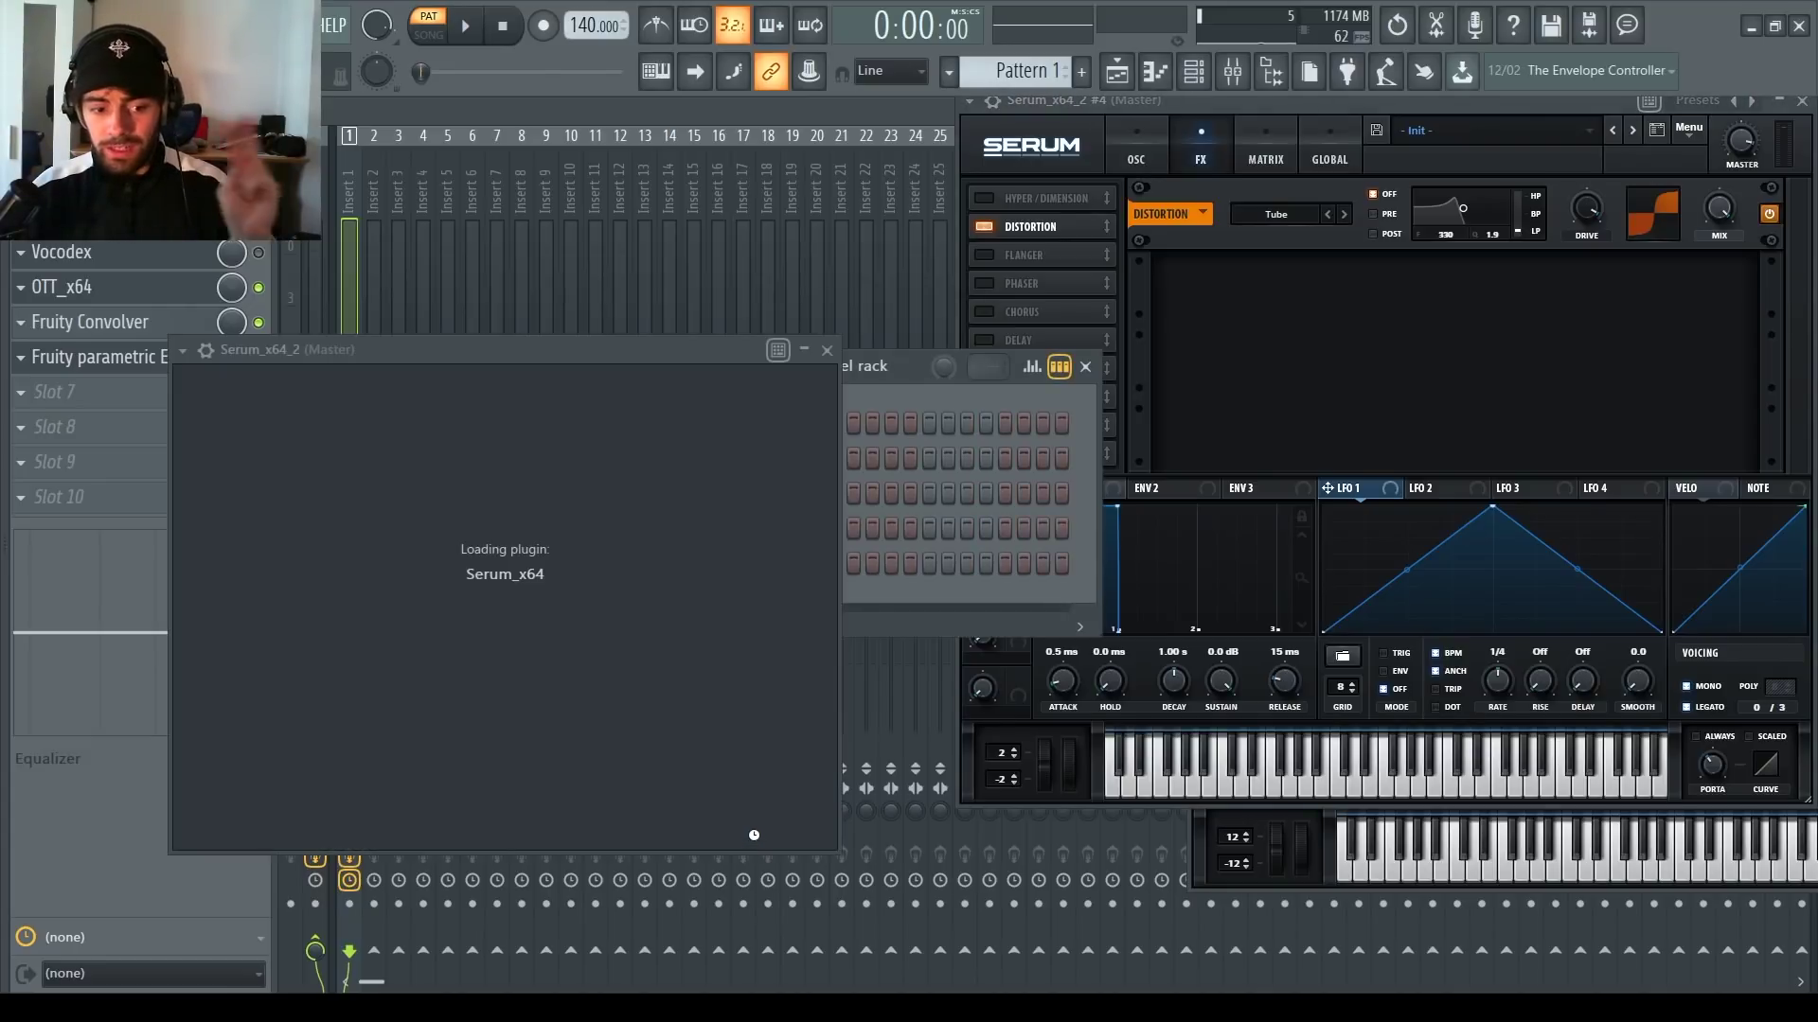
{"action": "left_click_drag", "start_coordinate": [689, 356], "coordinate": [763, 266]}
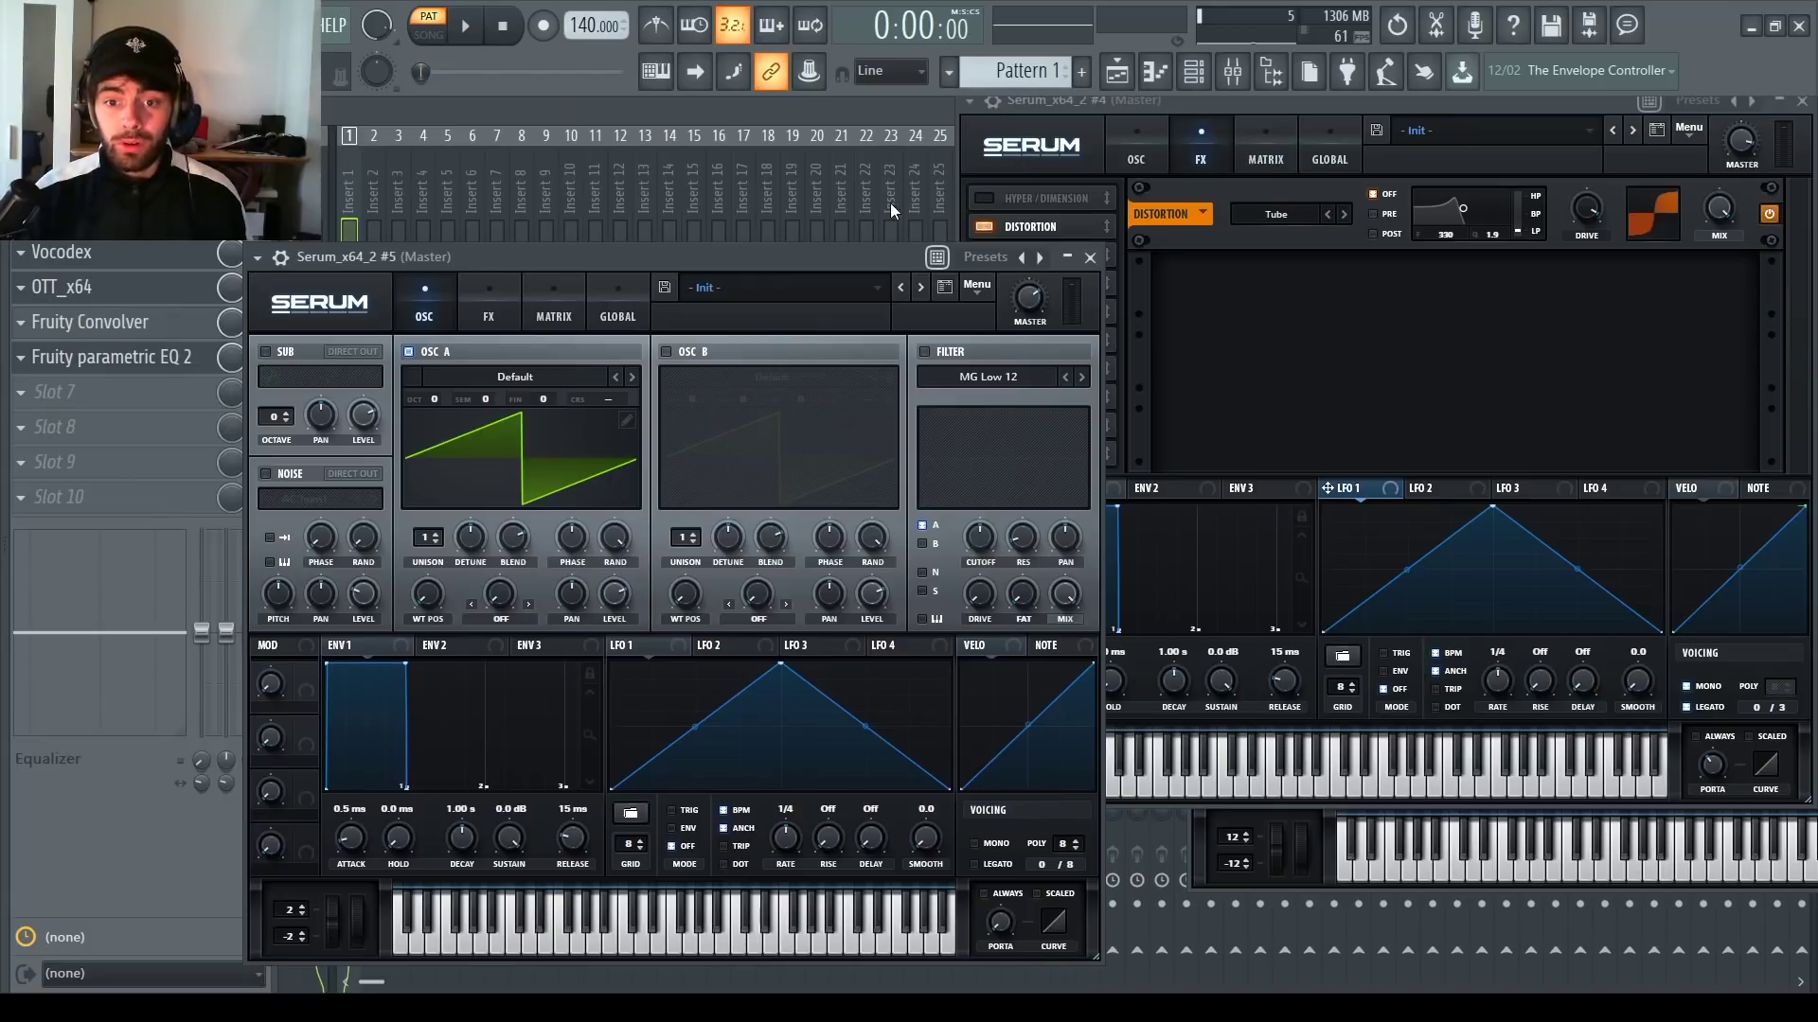
Step: Turn on oscillator B, load Basic Shapes into both oscillators and adjust oscillator B's level
{"action": "left_click", "coordinate": [666, 352]}
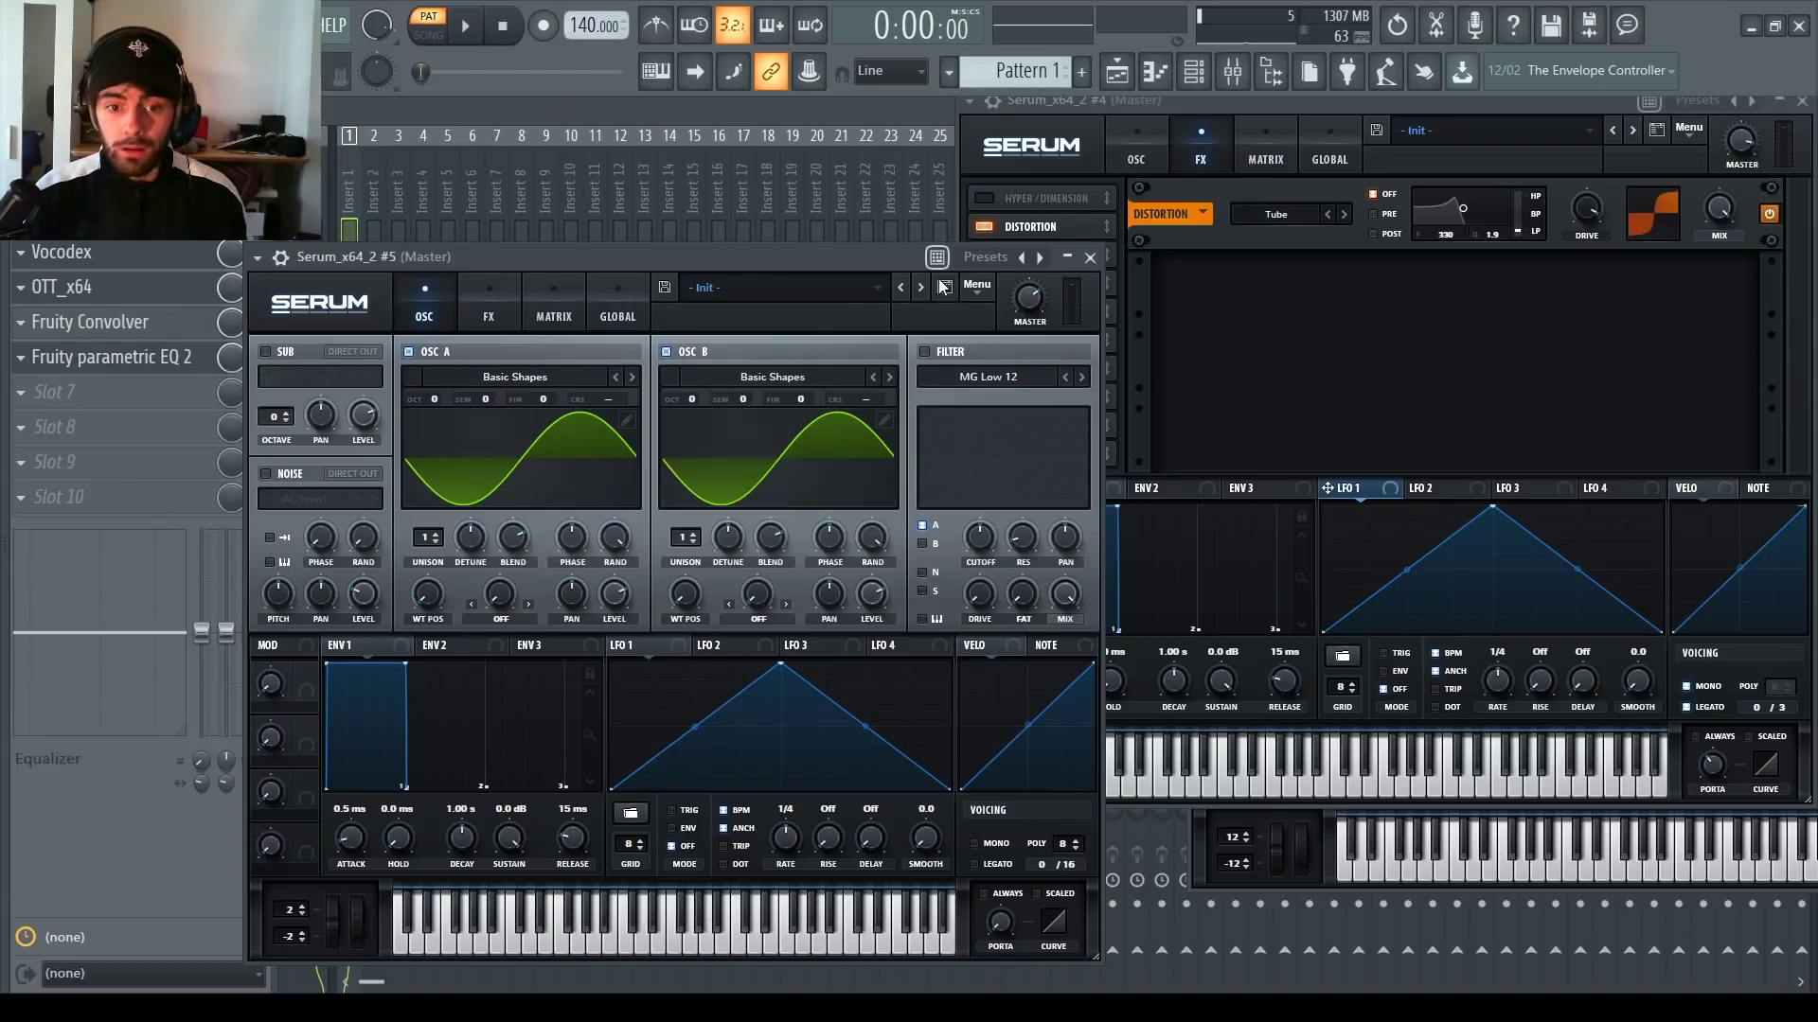
{"action": "left_click_drag", "start_coordinate": [859, 254], "coordinate": [872, 168]}
{"action": "left_click_drag", "start_coordinate": [883, 508], "coordinate": [884, 520]}
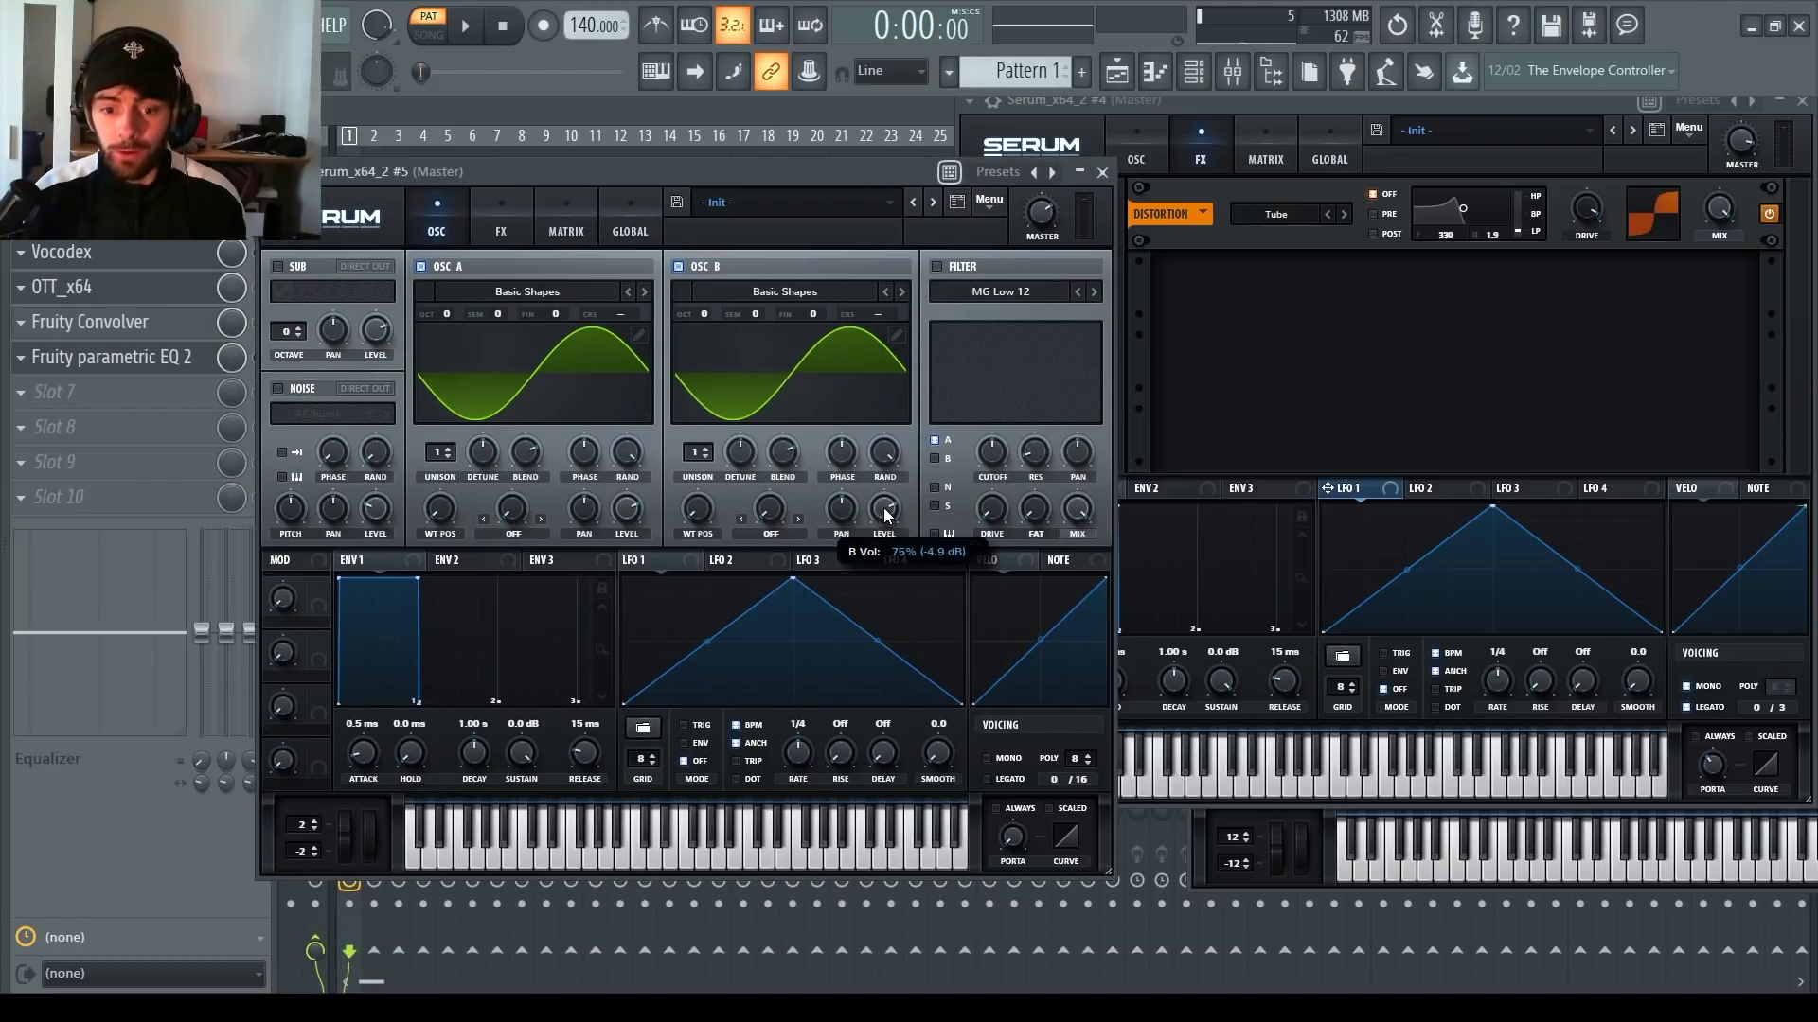
Step: Set oscillator A's random phase to 0%, its octave to -2 and oscillator B's octave to +2
{"action": "left_click_drag", "start_coordinate": [840, 449], "coordinate": [884, 606]}
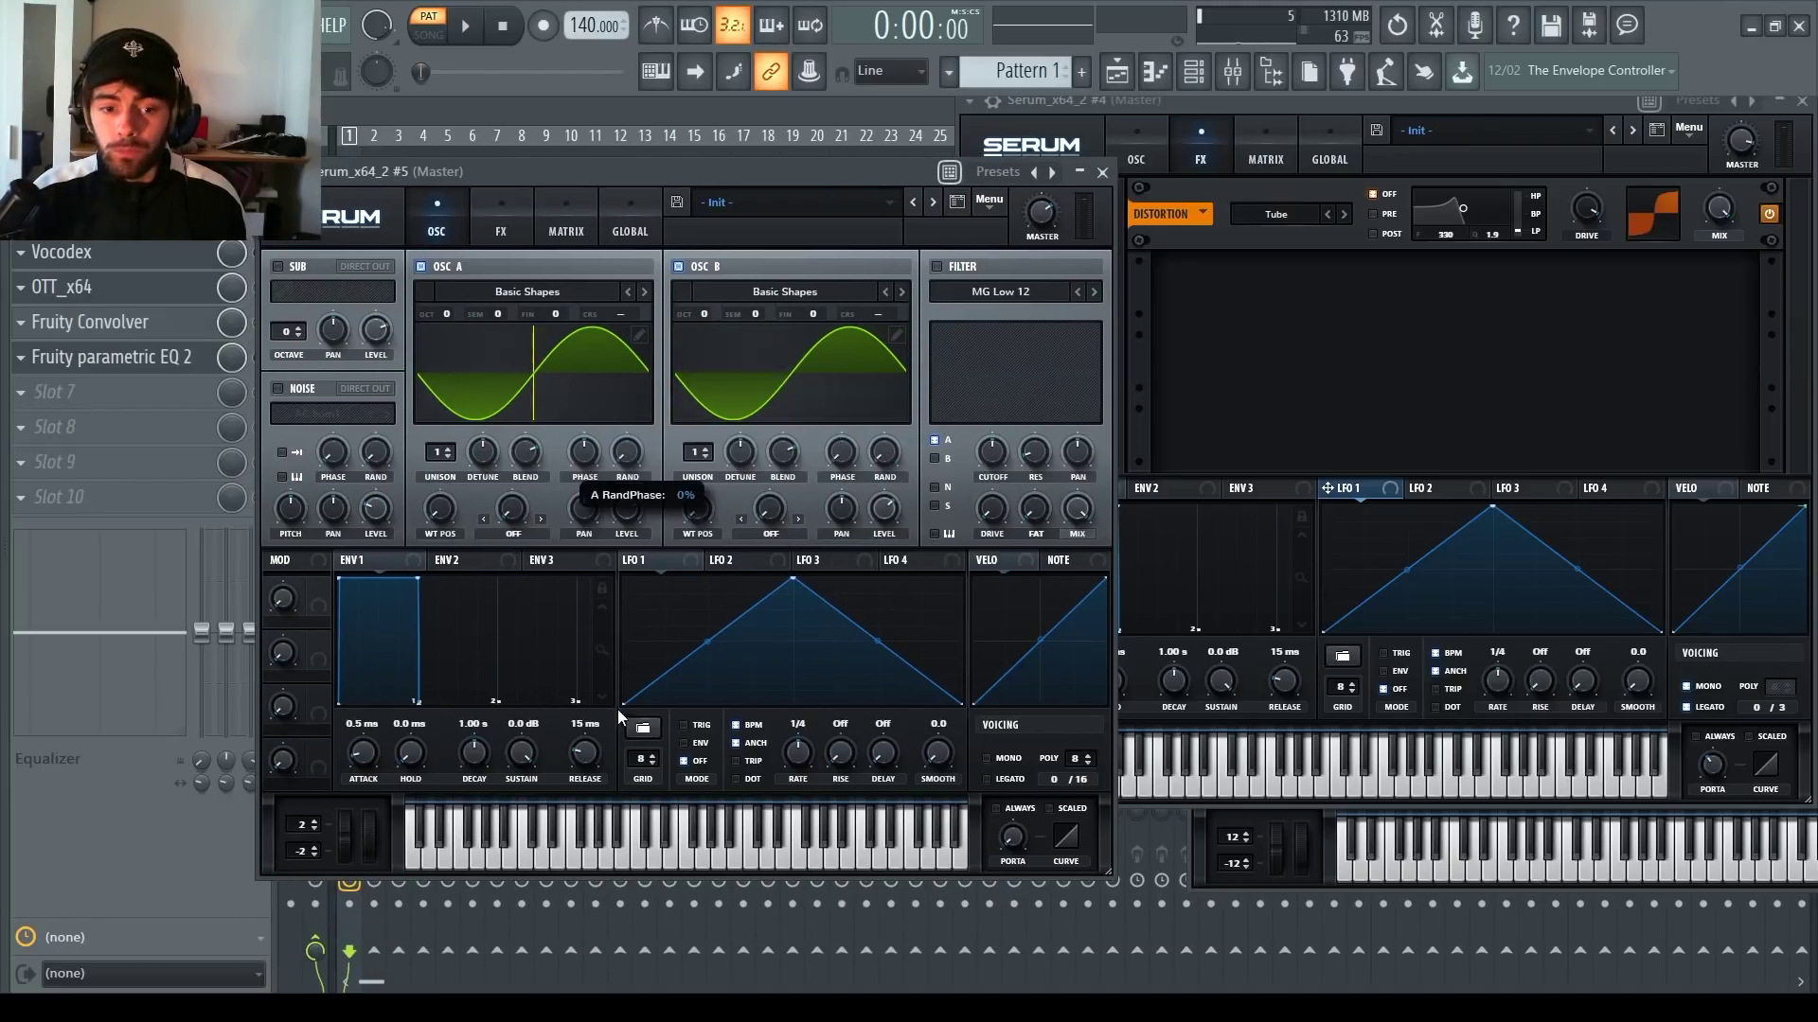
{"action": "left_click_drag", "start_coordinate": [442, 313], "coordinate": [449, 364]}
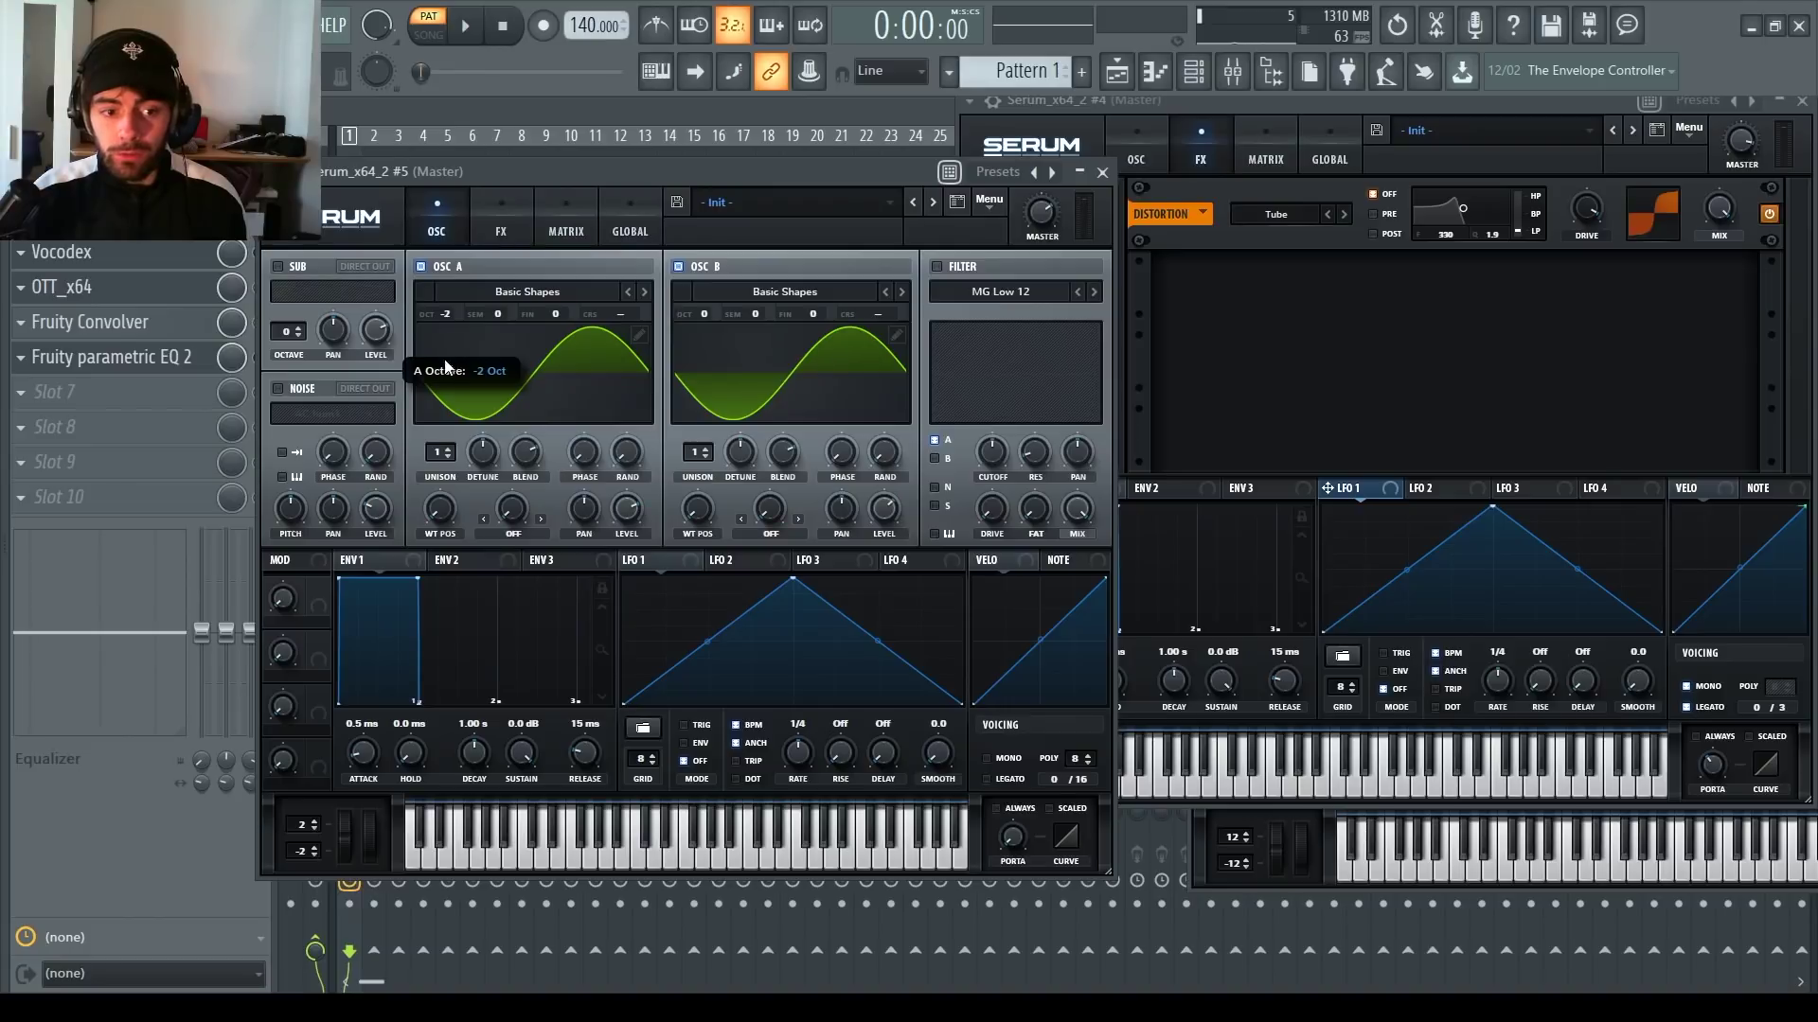
{"action": "left_click_drag", "start_coordinate": [702, 314], "coordinate": [725, 277]}
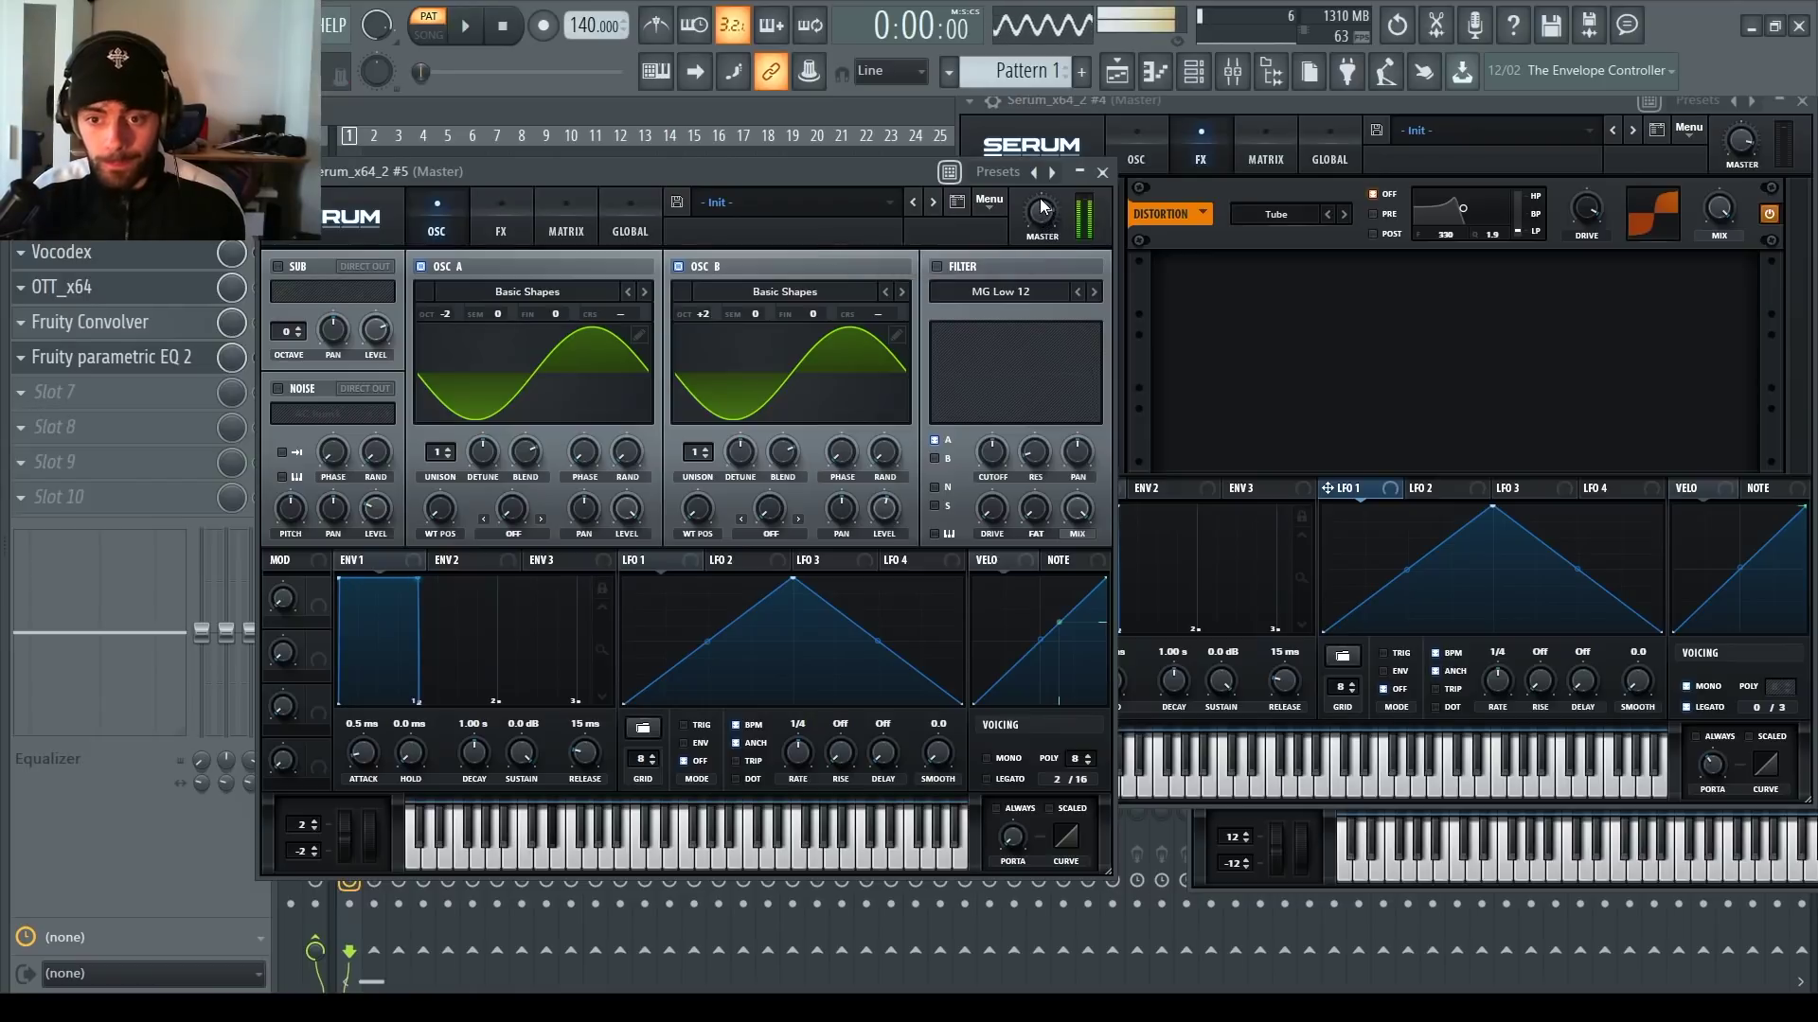
Step: Switch the voicing to mono legato and add a Tube distortion with the drive at about 88%
{"action": "left_click", "coordinate": [1007, 762]}
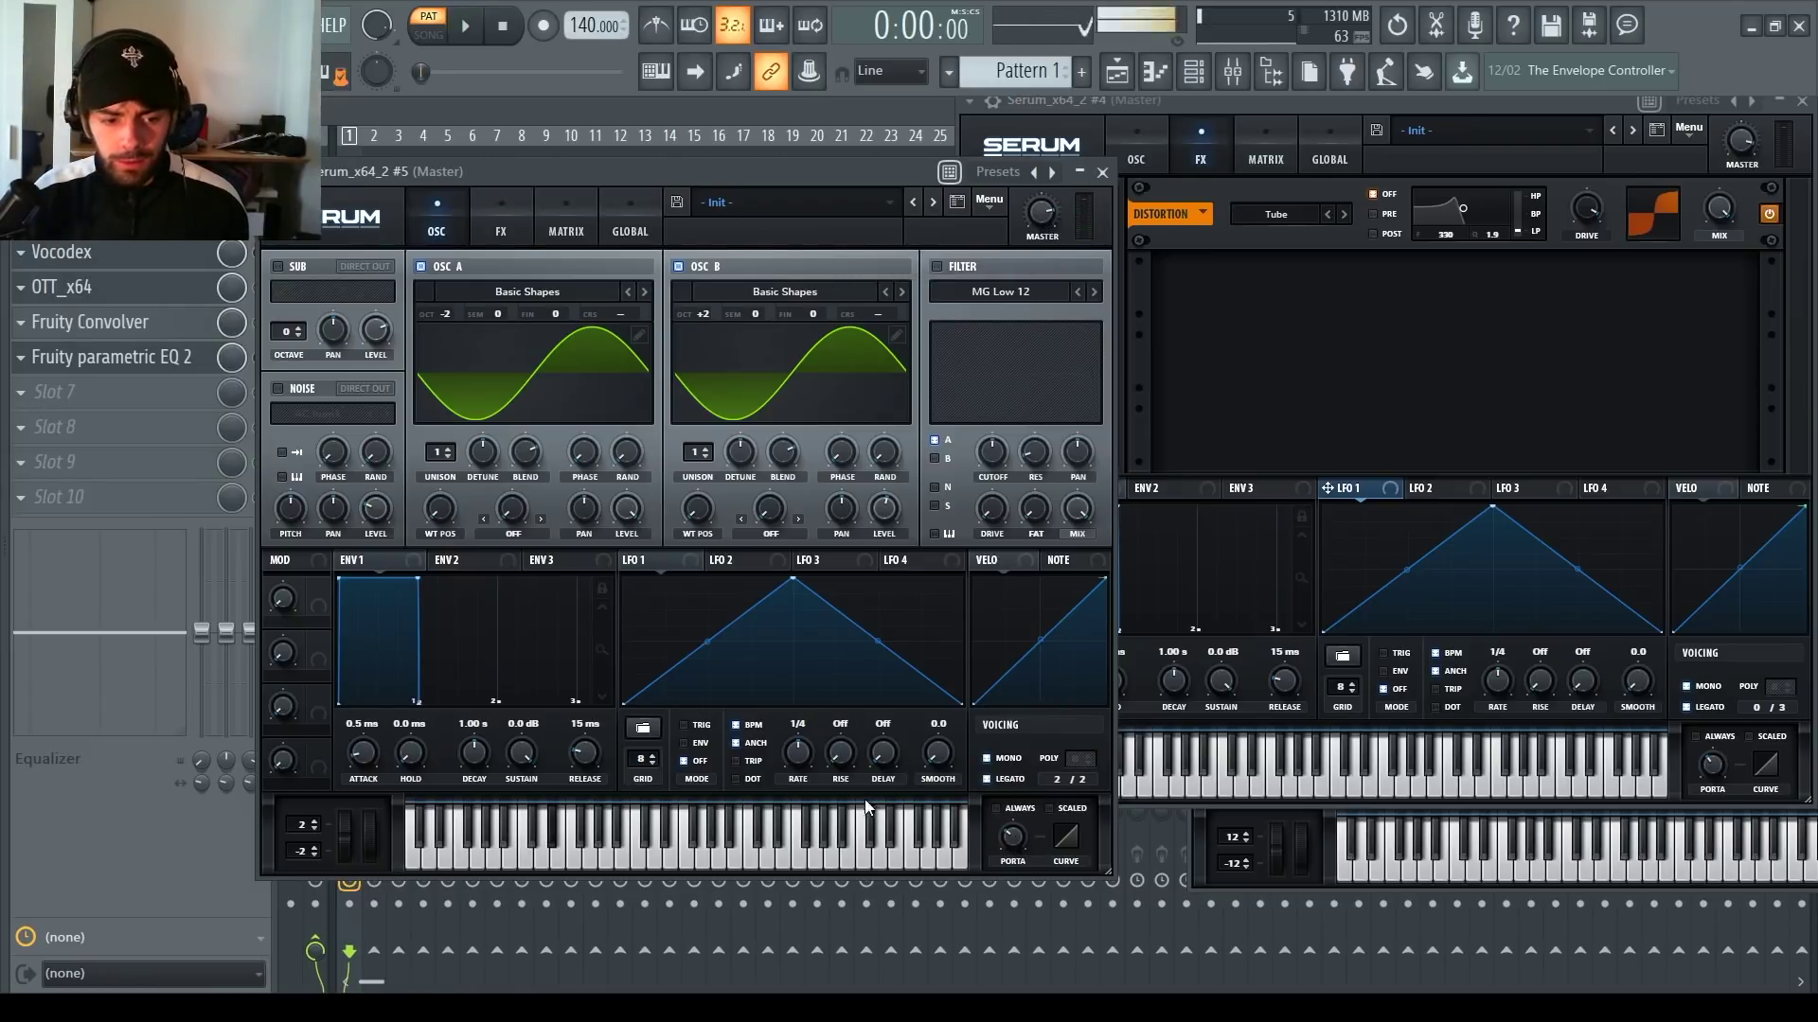
{"action": "left_click", "coordinate": [513, 221]}
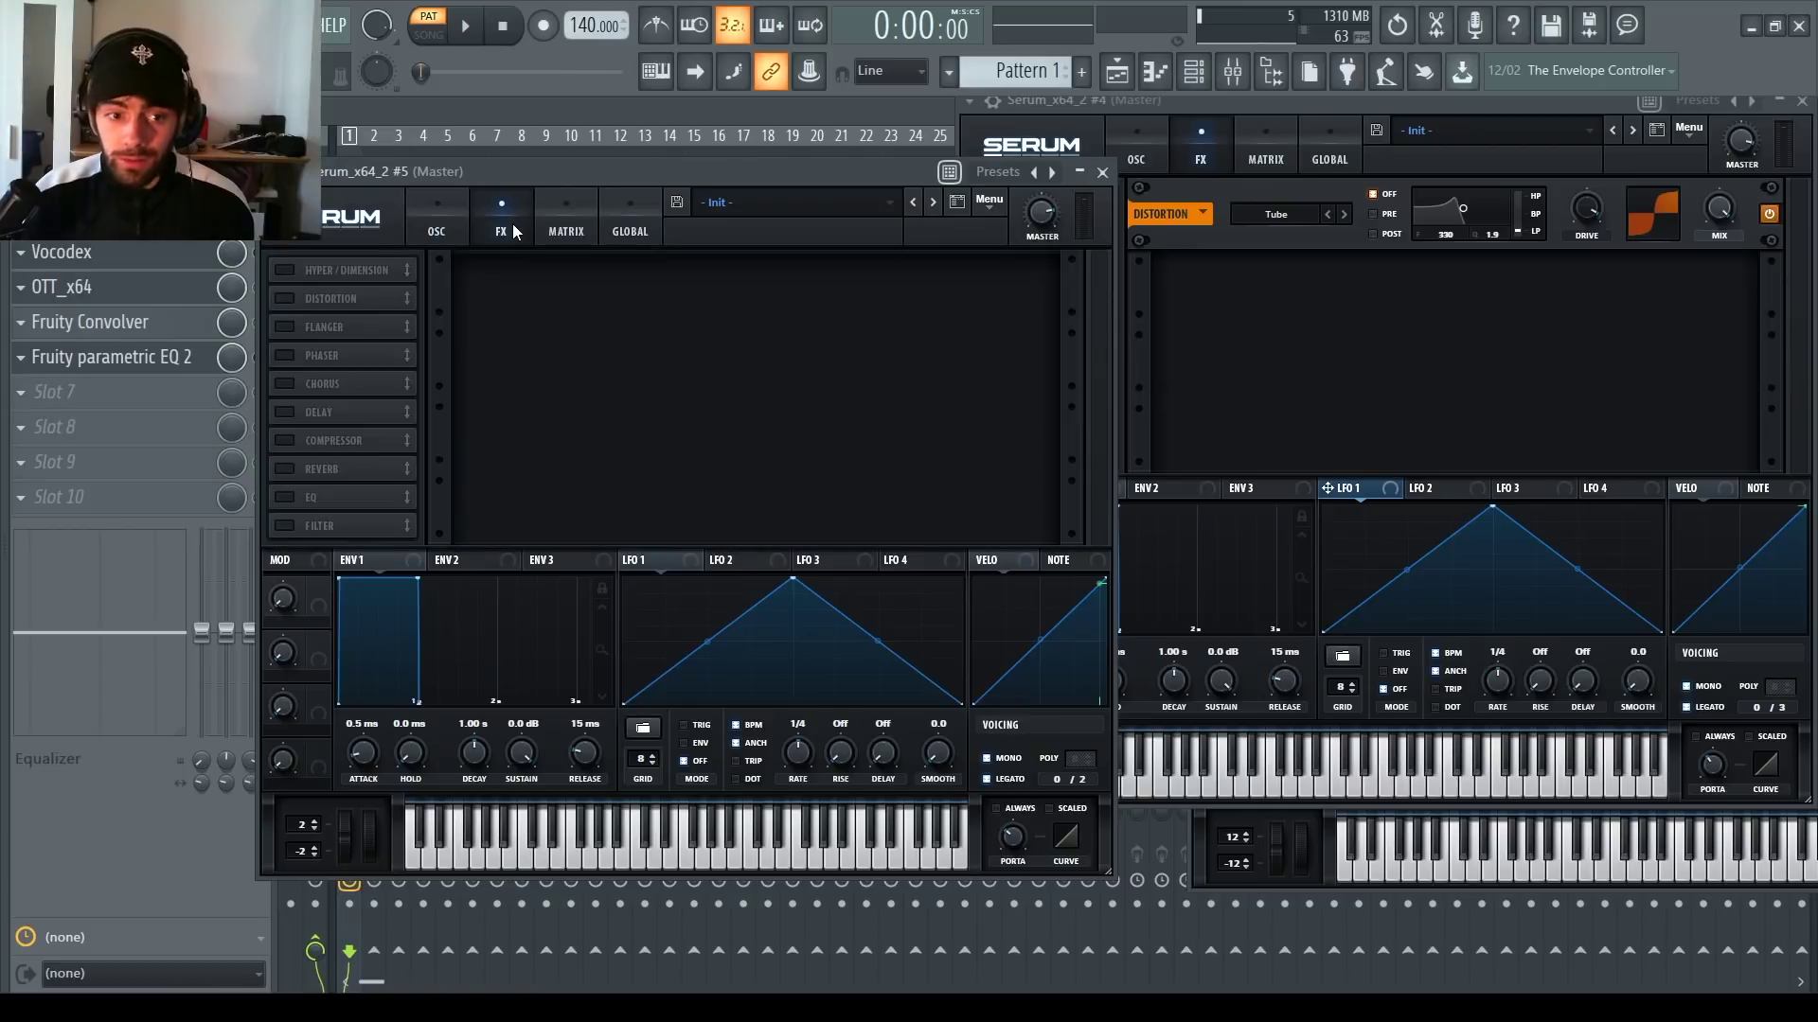
{"action": "left_click", "coordinate": [309, 296]}
{"action": "left_click_drag", "start_coordinate": [886, 280], "coordinate": [890, 233]}
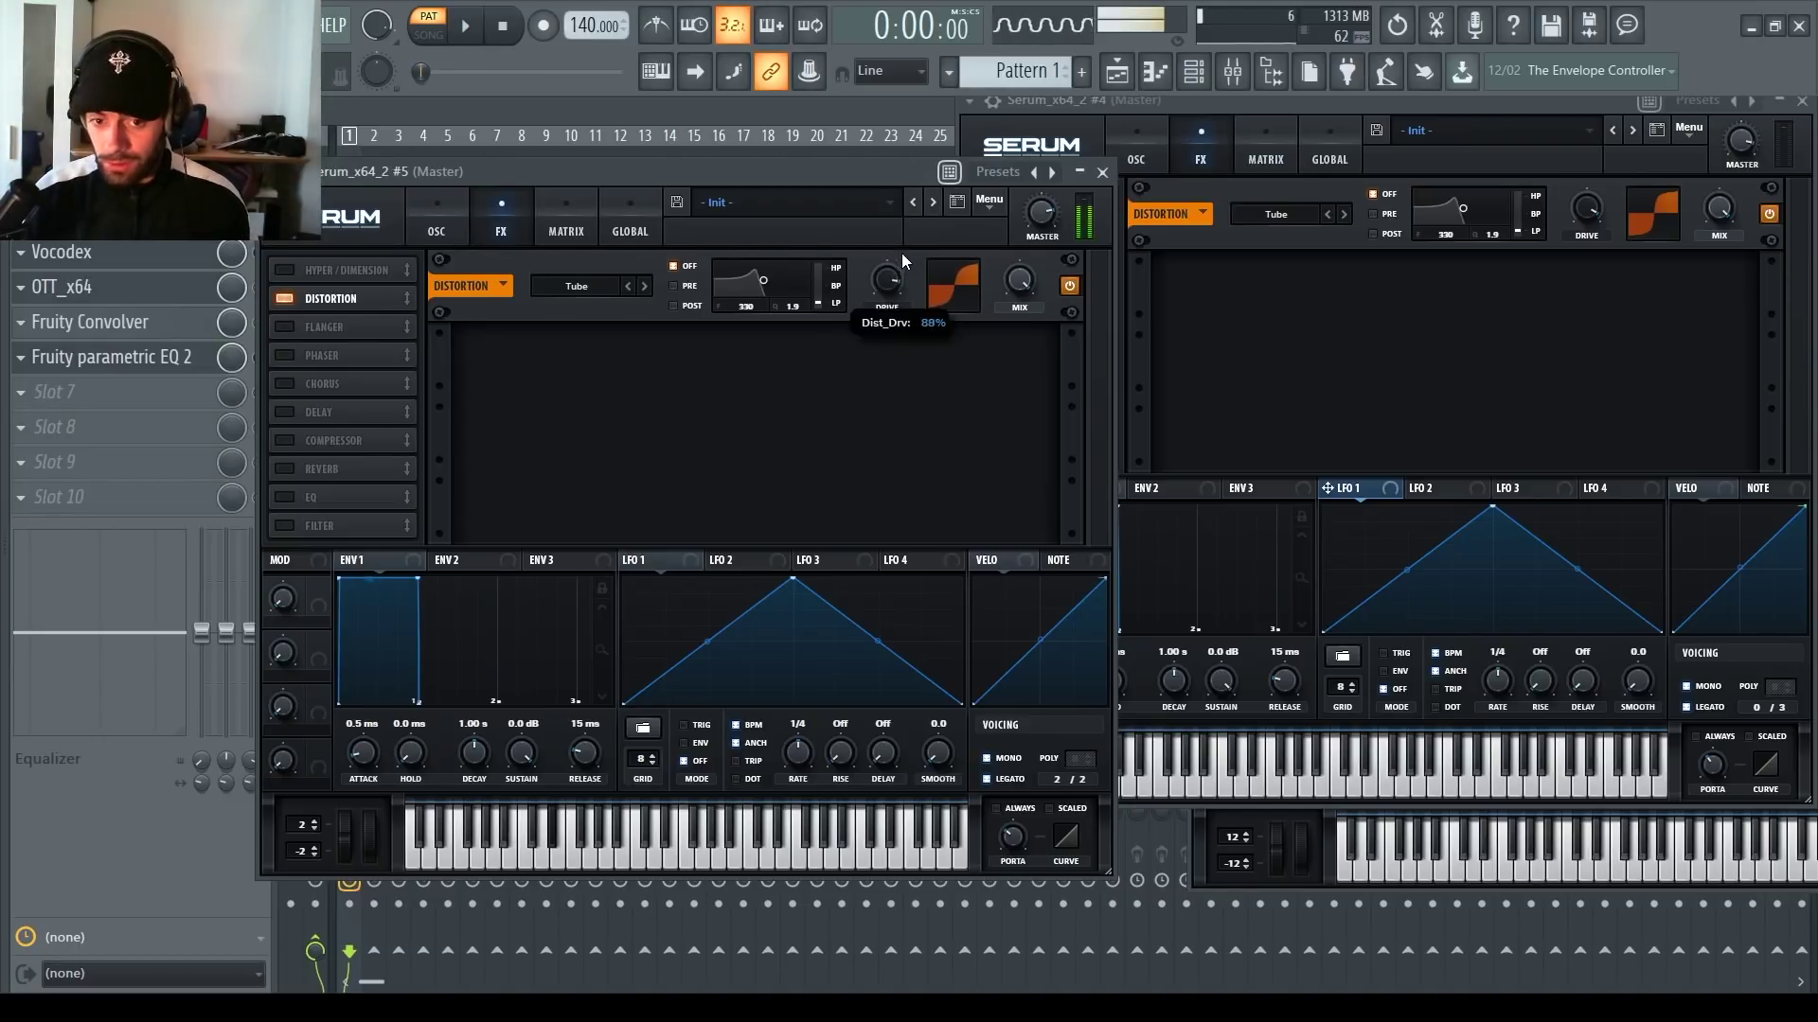
Step: Move oscillator A's wavetable position to the triangle shape and compare the sine and triangle frames' harmonics in the wavetable editor
{"action": "left_click", "coordinate": [434, 227]}
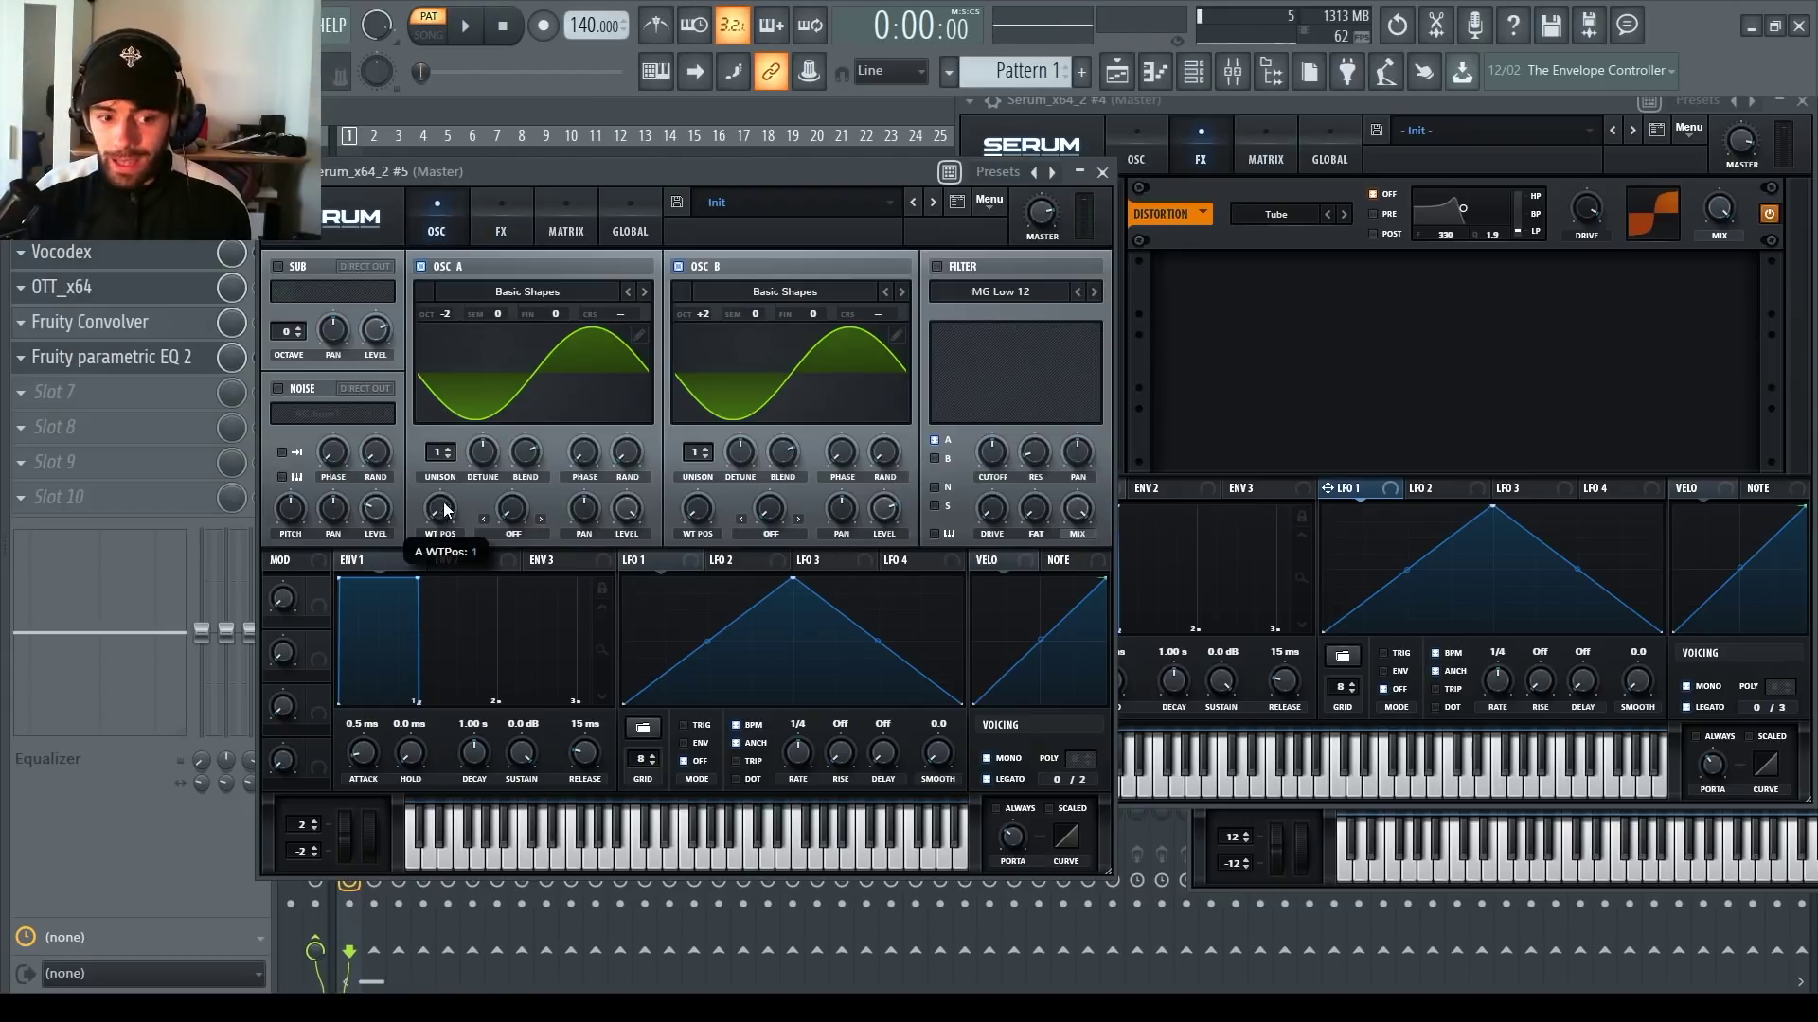
{"action": "left_click_drag", "start_coordinate": [440, 510], "coordinate": [452, 448]}
{"action": "left_click", "coordinate": [639, 333]}
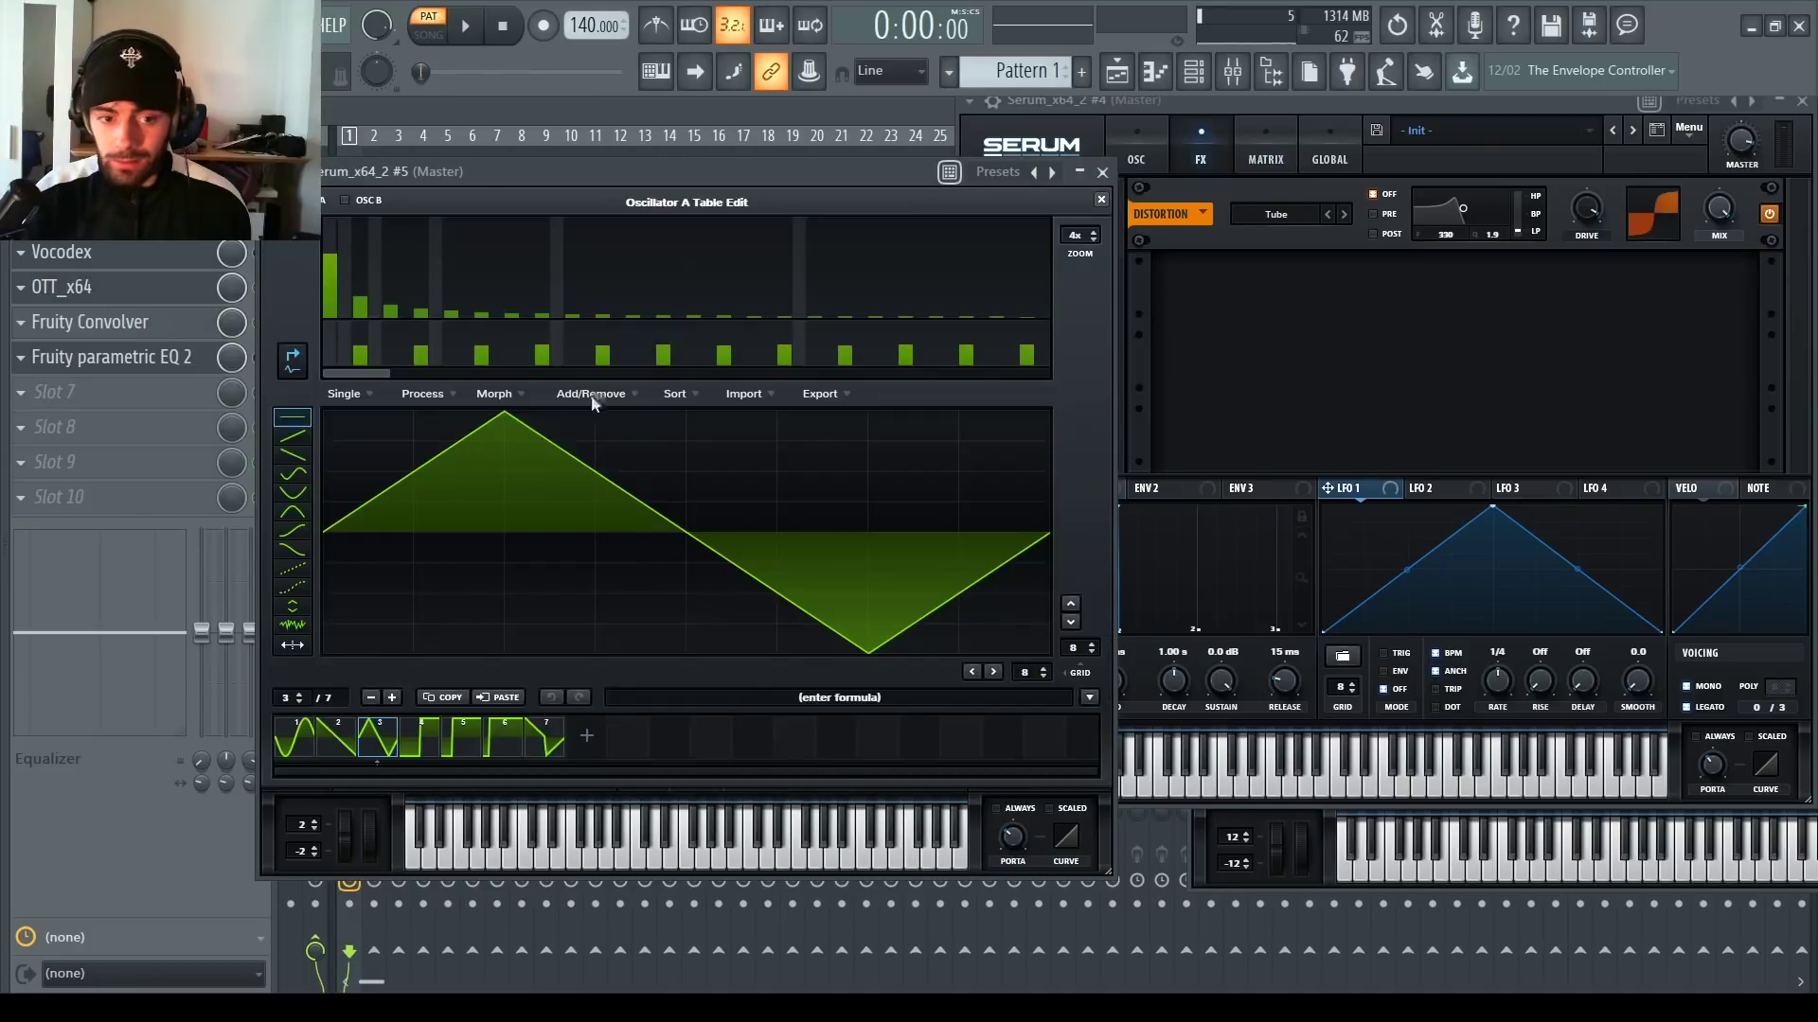
{"action": "left_click", "coordinate": [291, 733]}
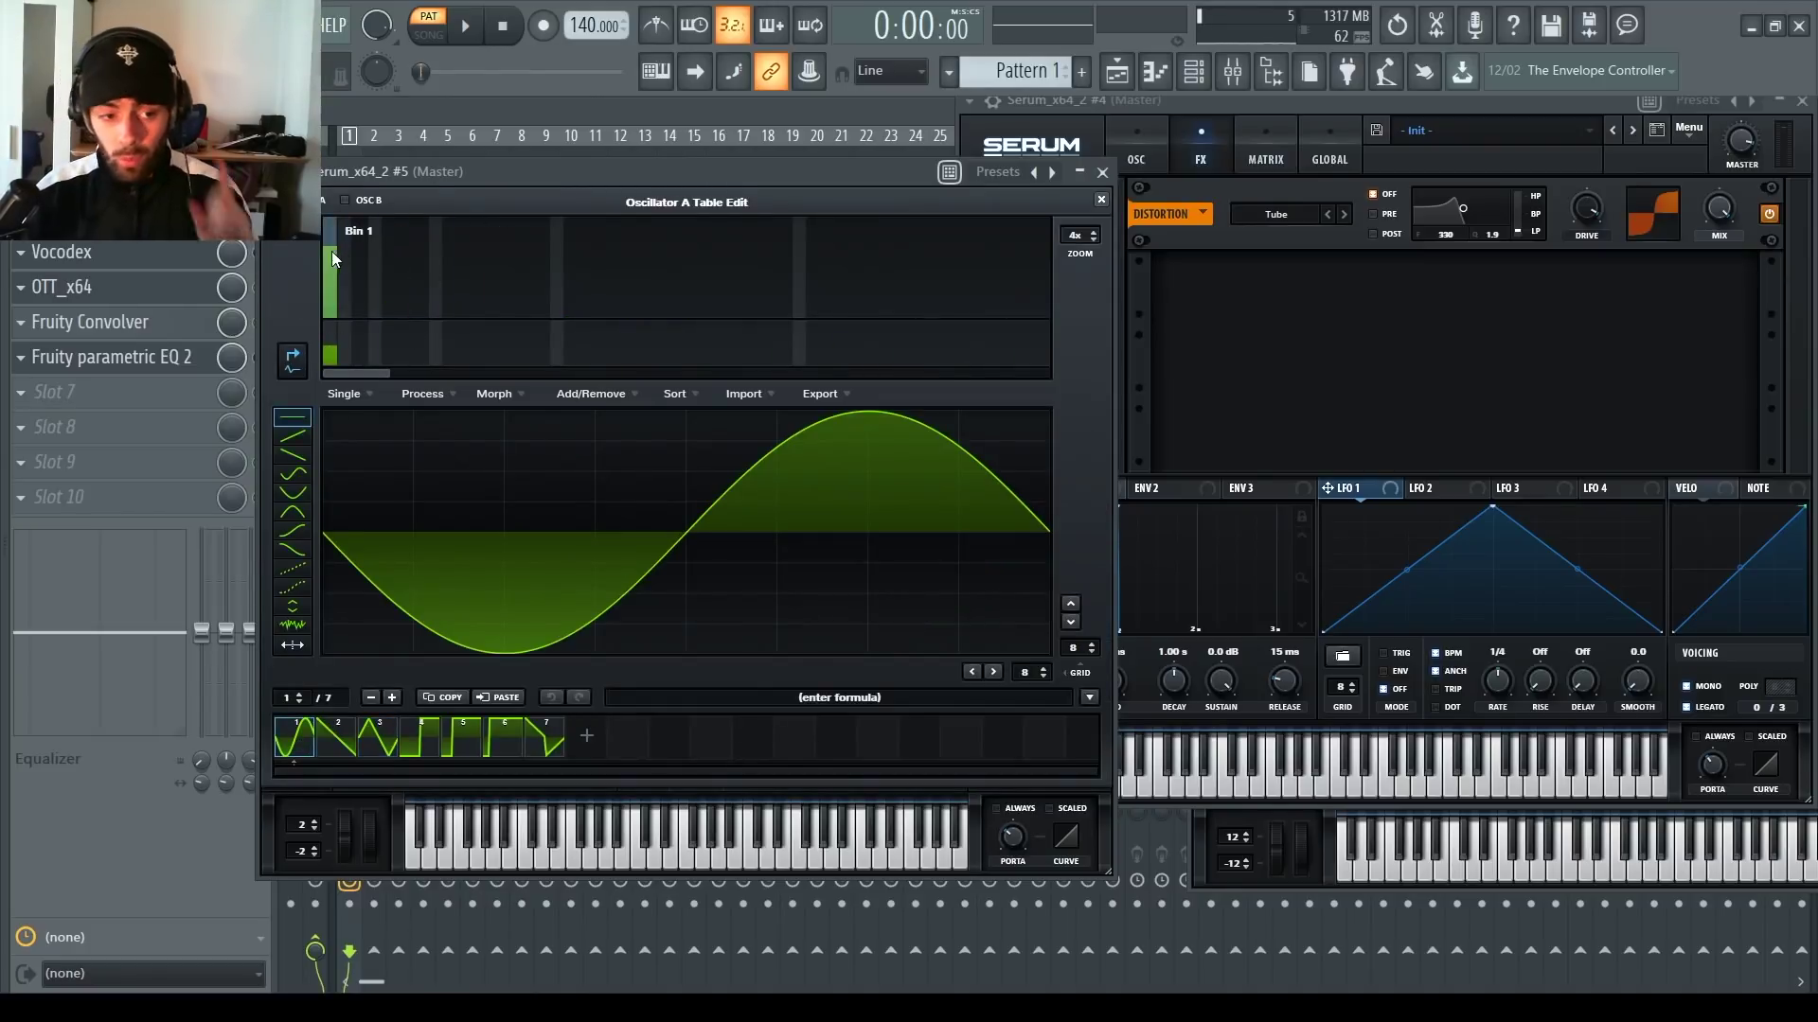
{"action": "left_click", "coordinate": [378, 736]}
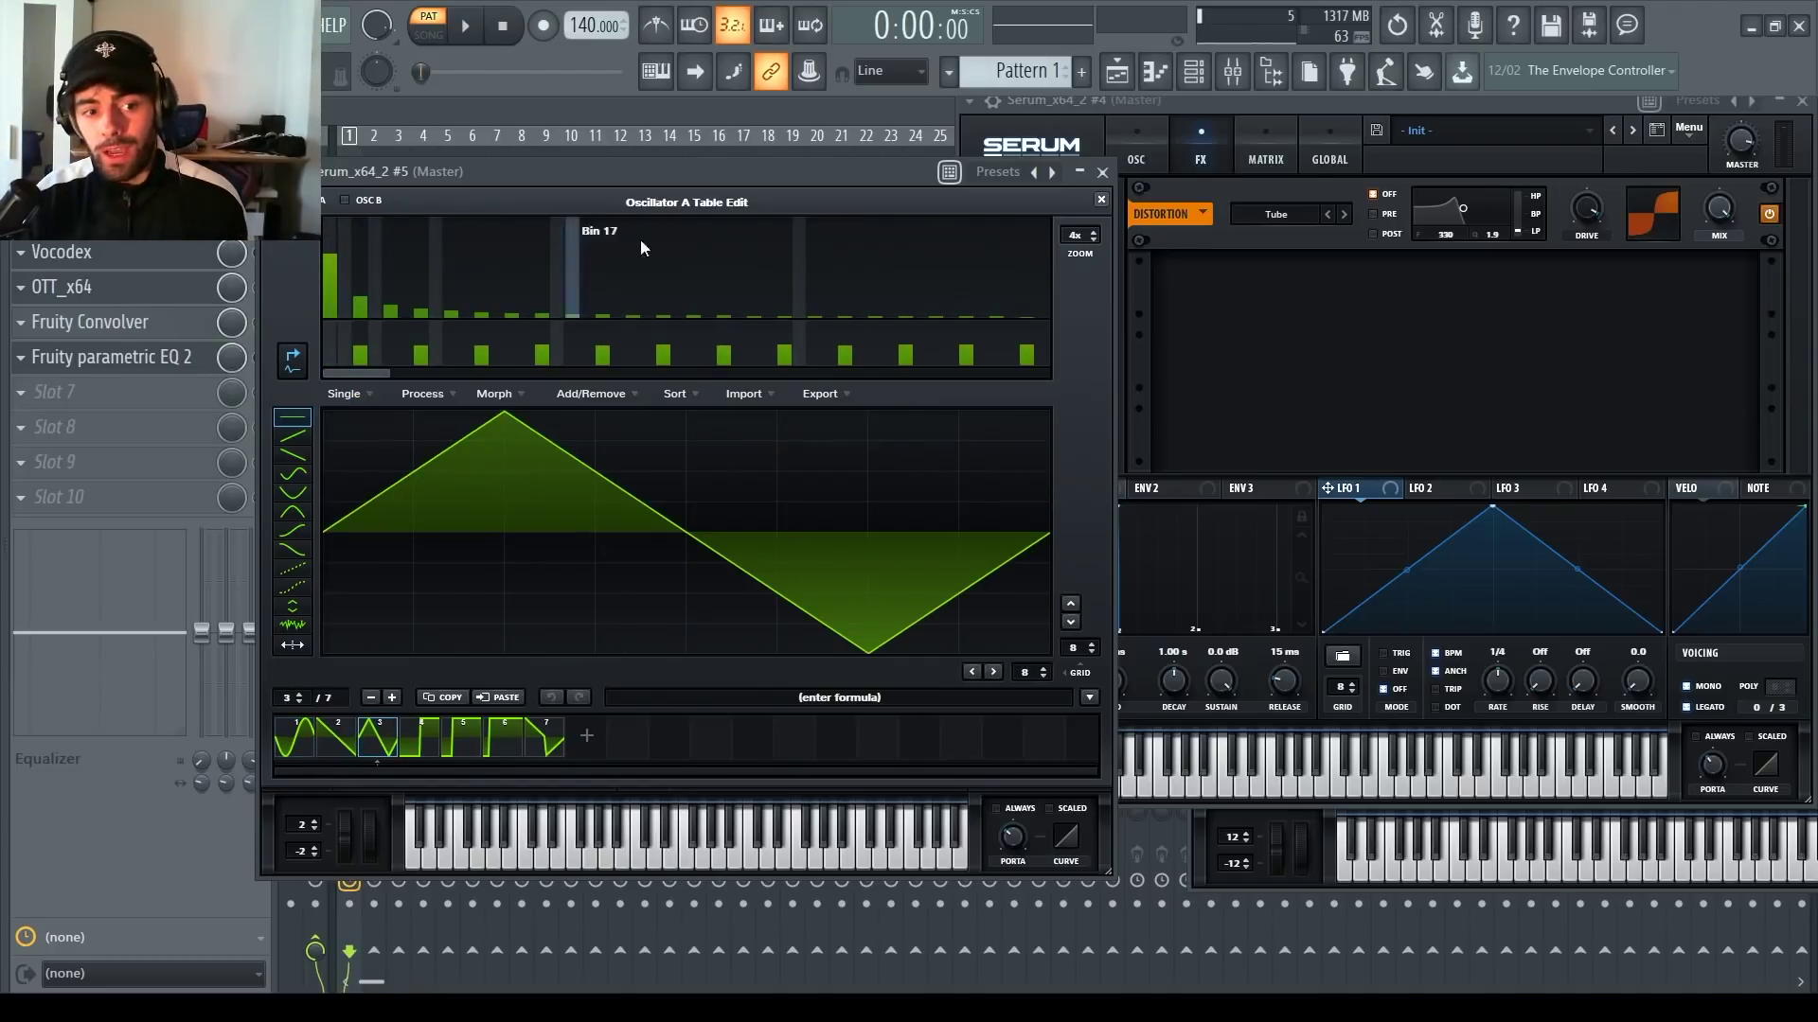
{"action": "left_click", "coordinate": [1101, 198]}
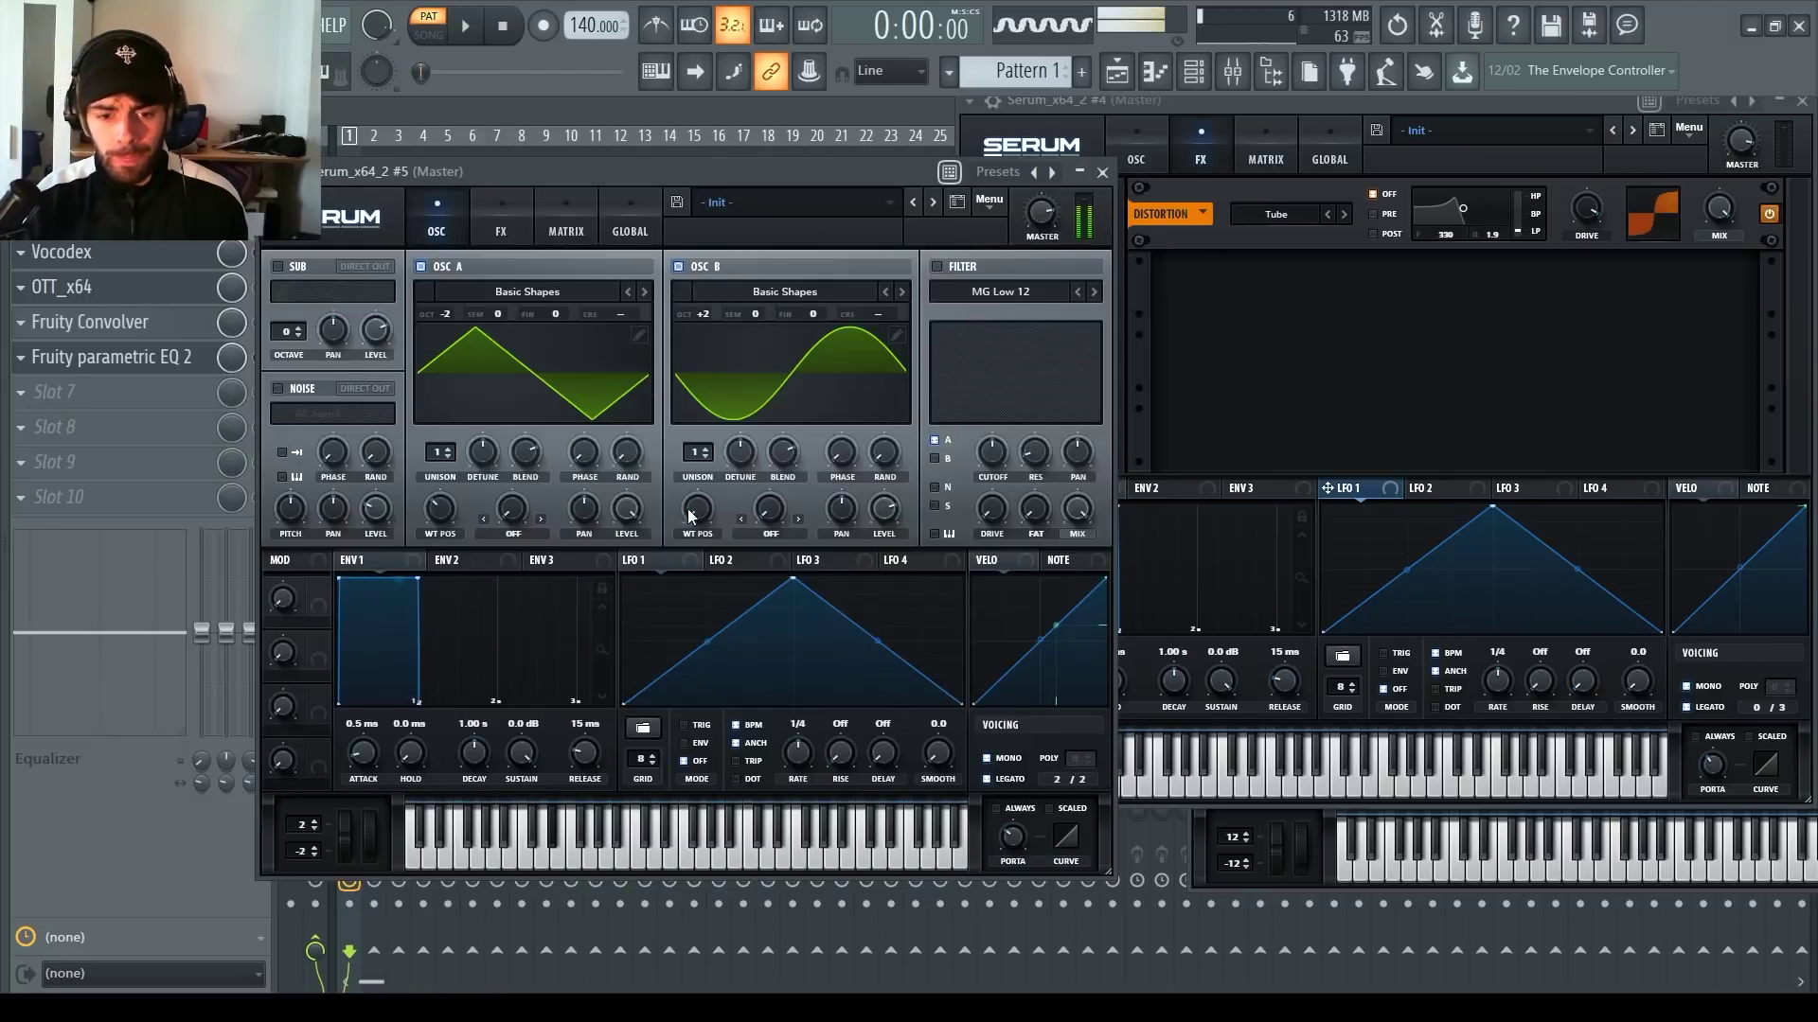
Step: Move oscillator B's wavetable position to the triangle shape and enable the noise oscillator
{"action": "left_click_drag", "start_coordinate": [690, 509], "coordinate": [689, 429]}
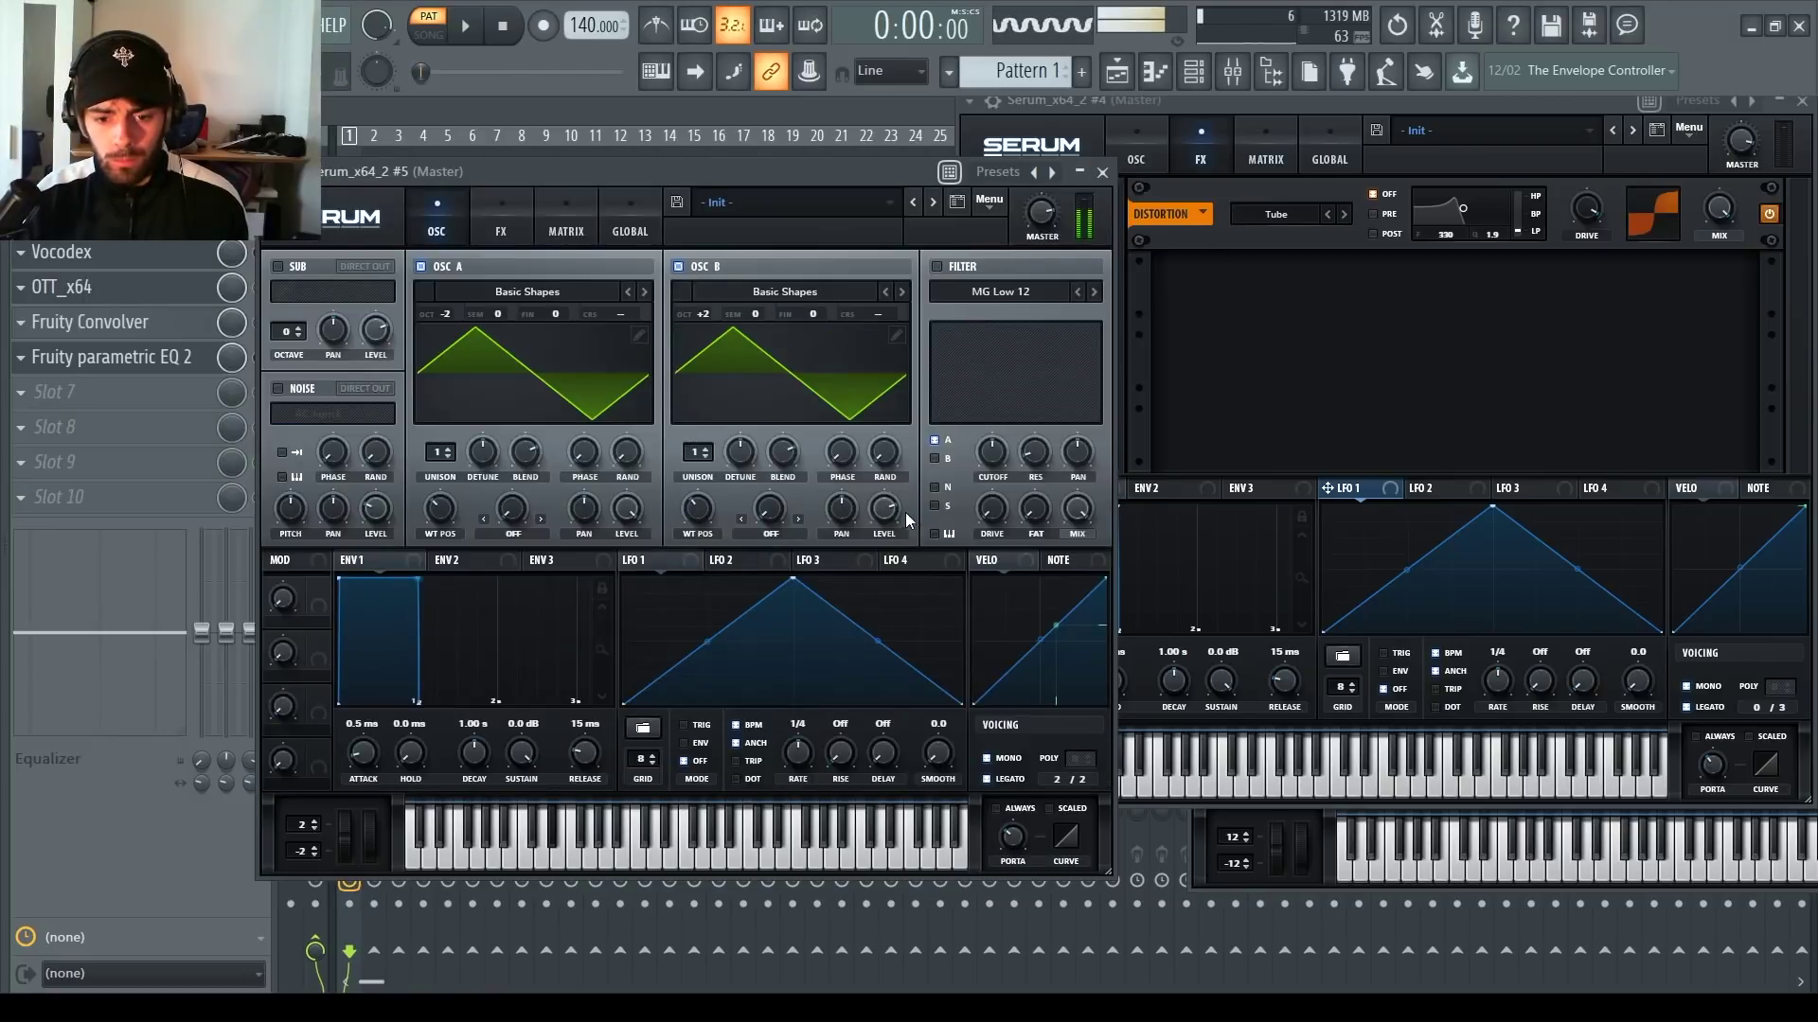
{"action": "left_click", "coordinate": [500, 221]}
{"action": "left_click", "coordinate": [438, 222]}
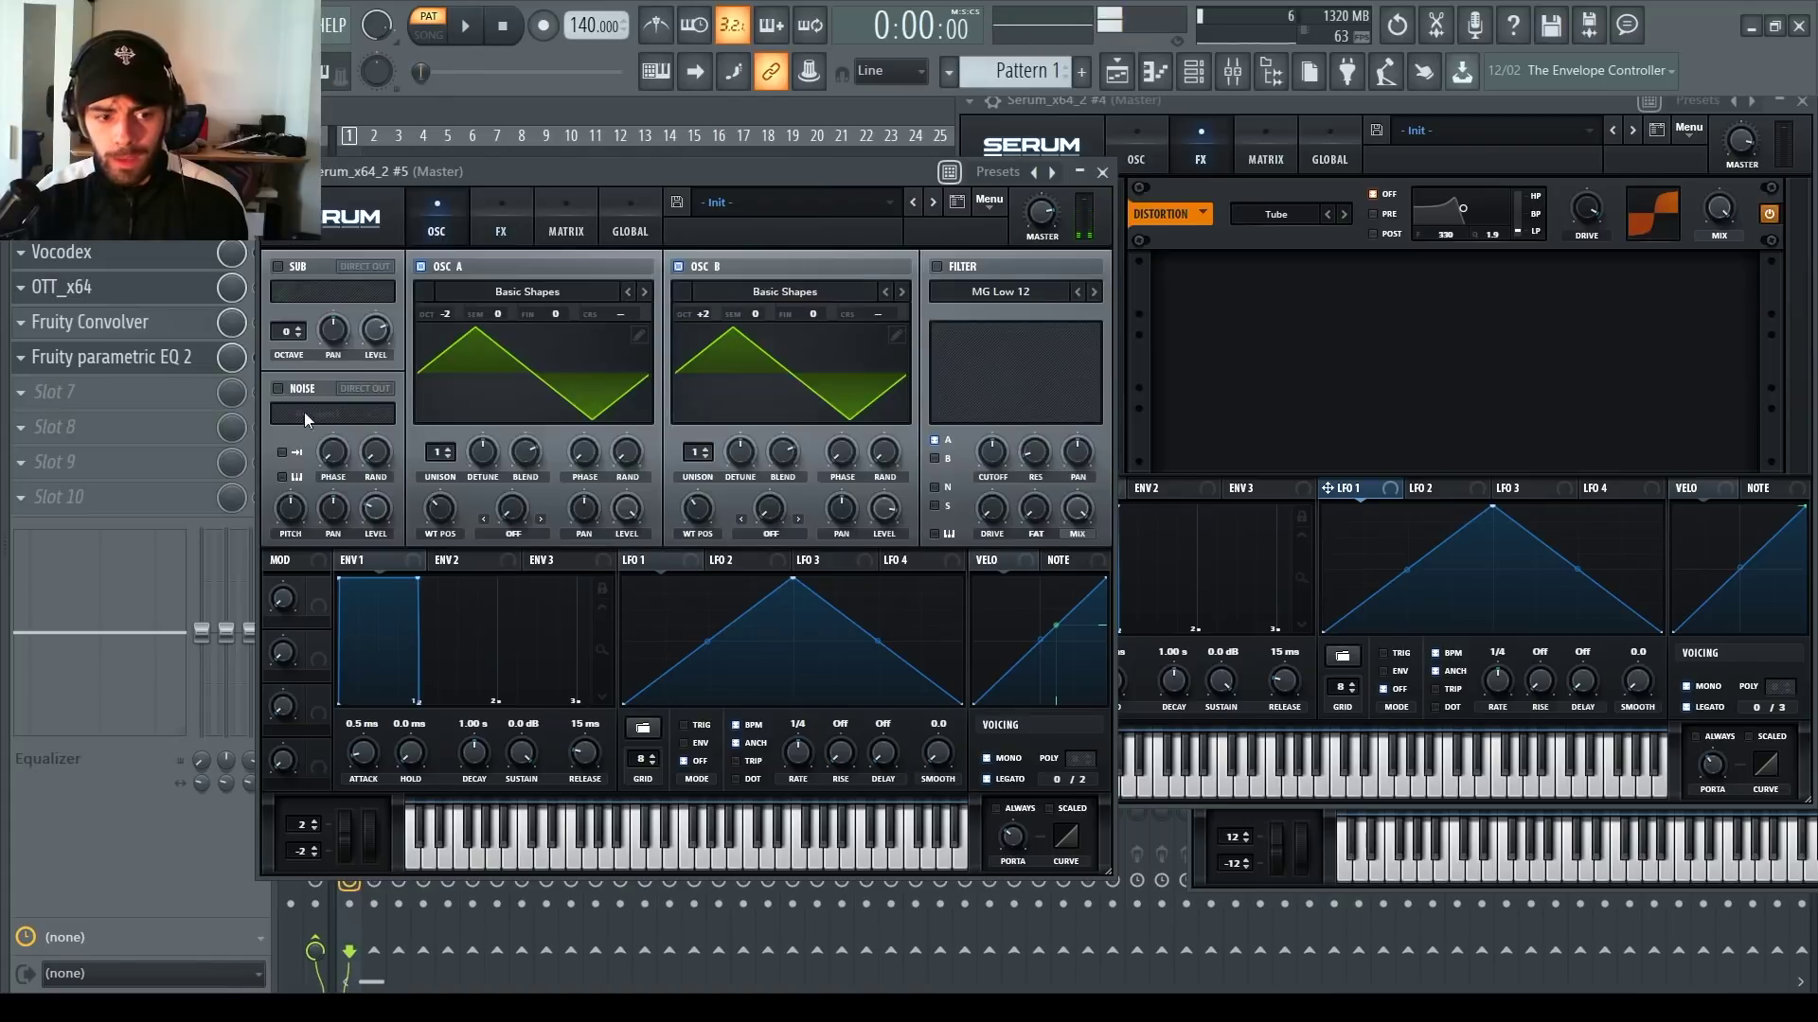
{"action": "left_click", "coordinate": [278, 389]}
{"action": "left_click", "coordinate": [501, 221]}
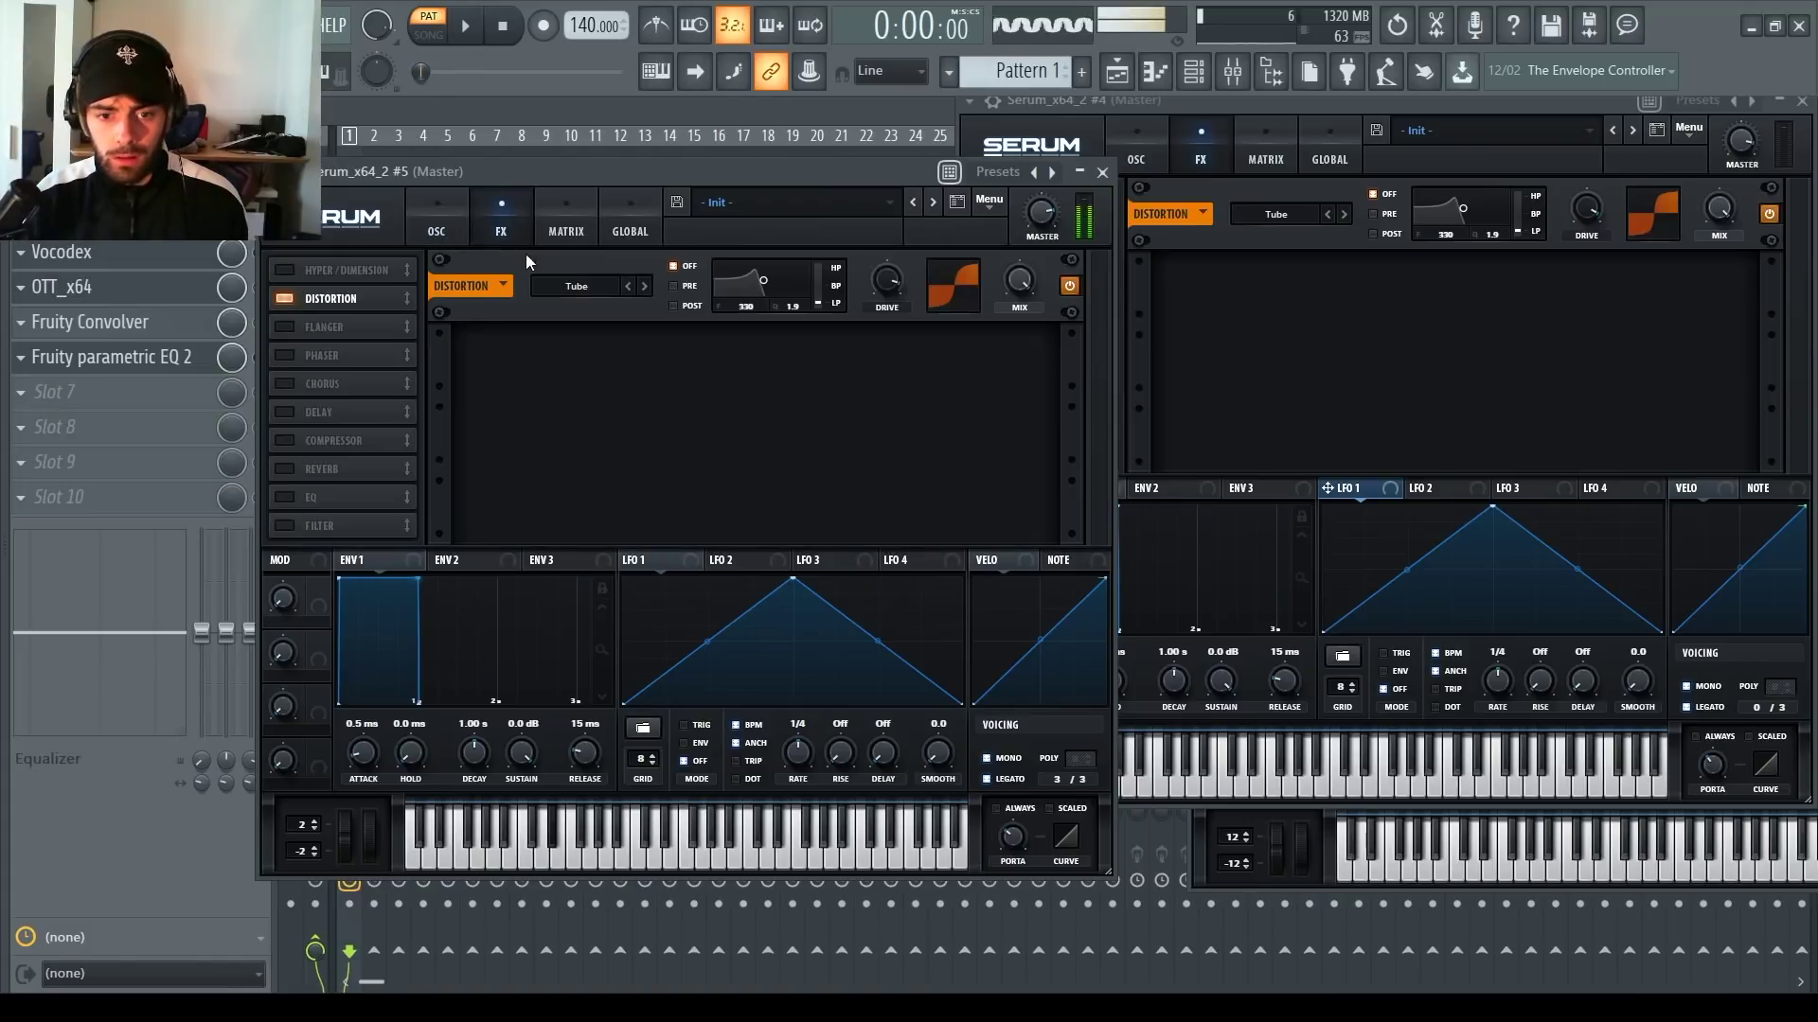
Step: Briefly try the EQ effect, then add a multiband compressor behind the distortion
{"action": "mouse_move", "coordinate": [893, 273]}
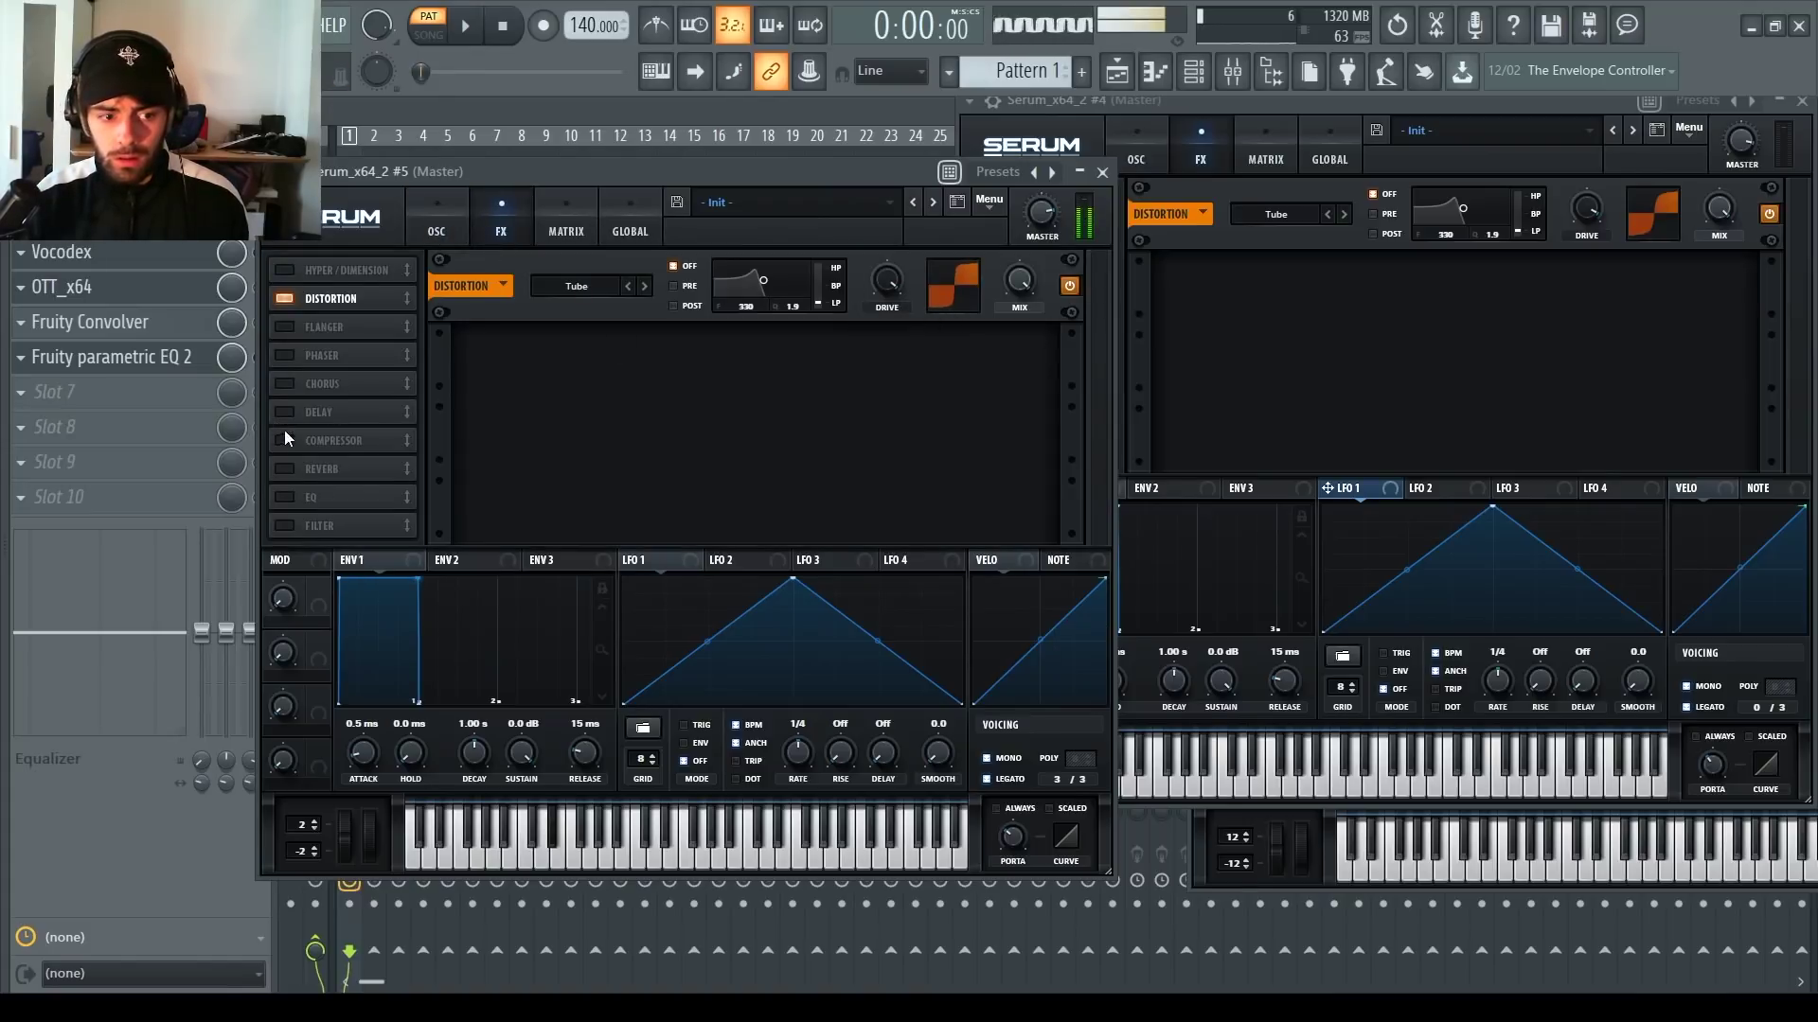
{"action": "left_click", "coordinate": [284, 498]}
{"action": "left_click", "coordinate": [283, 499]}
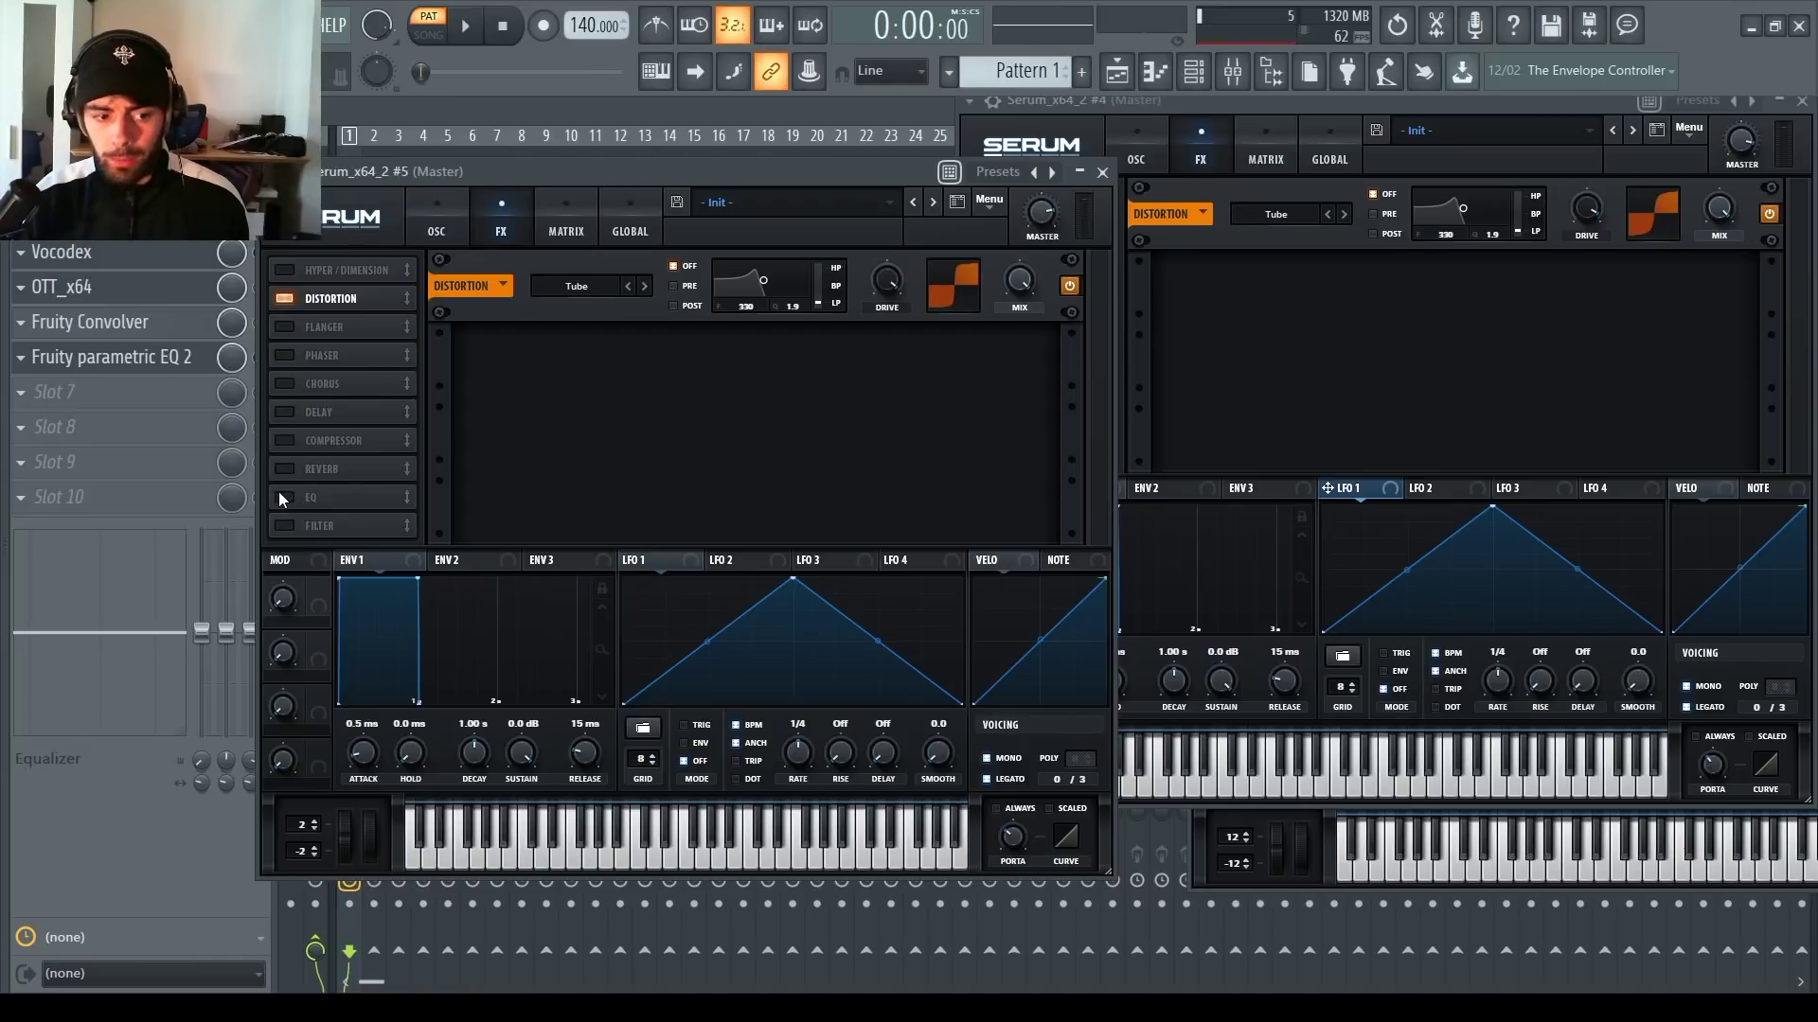
{"action": "left_click", "coordinate": [284, 441]}
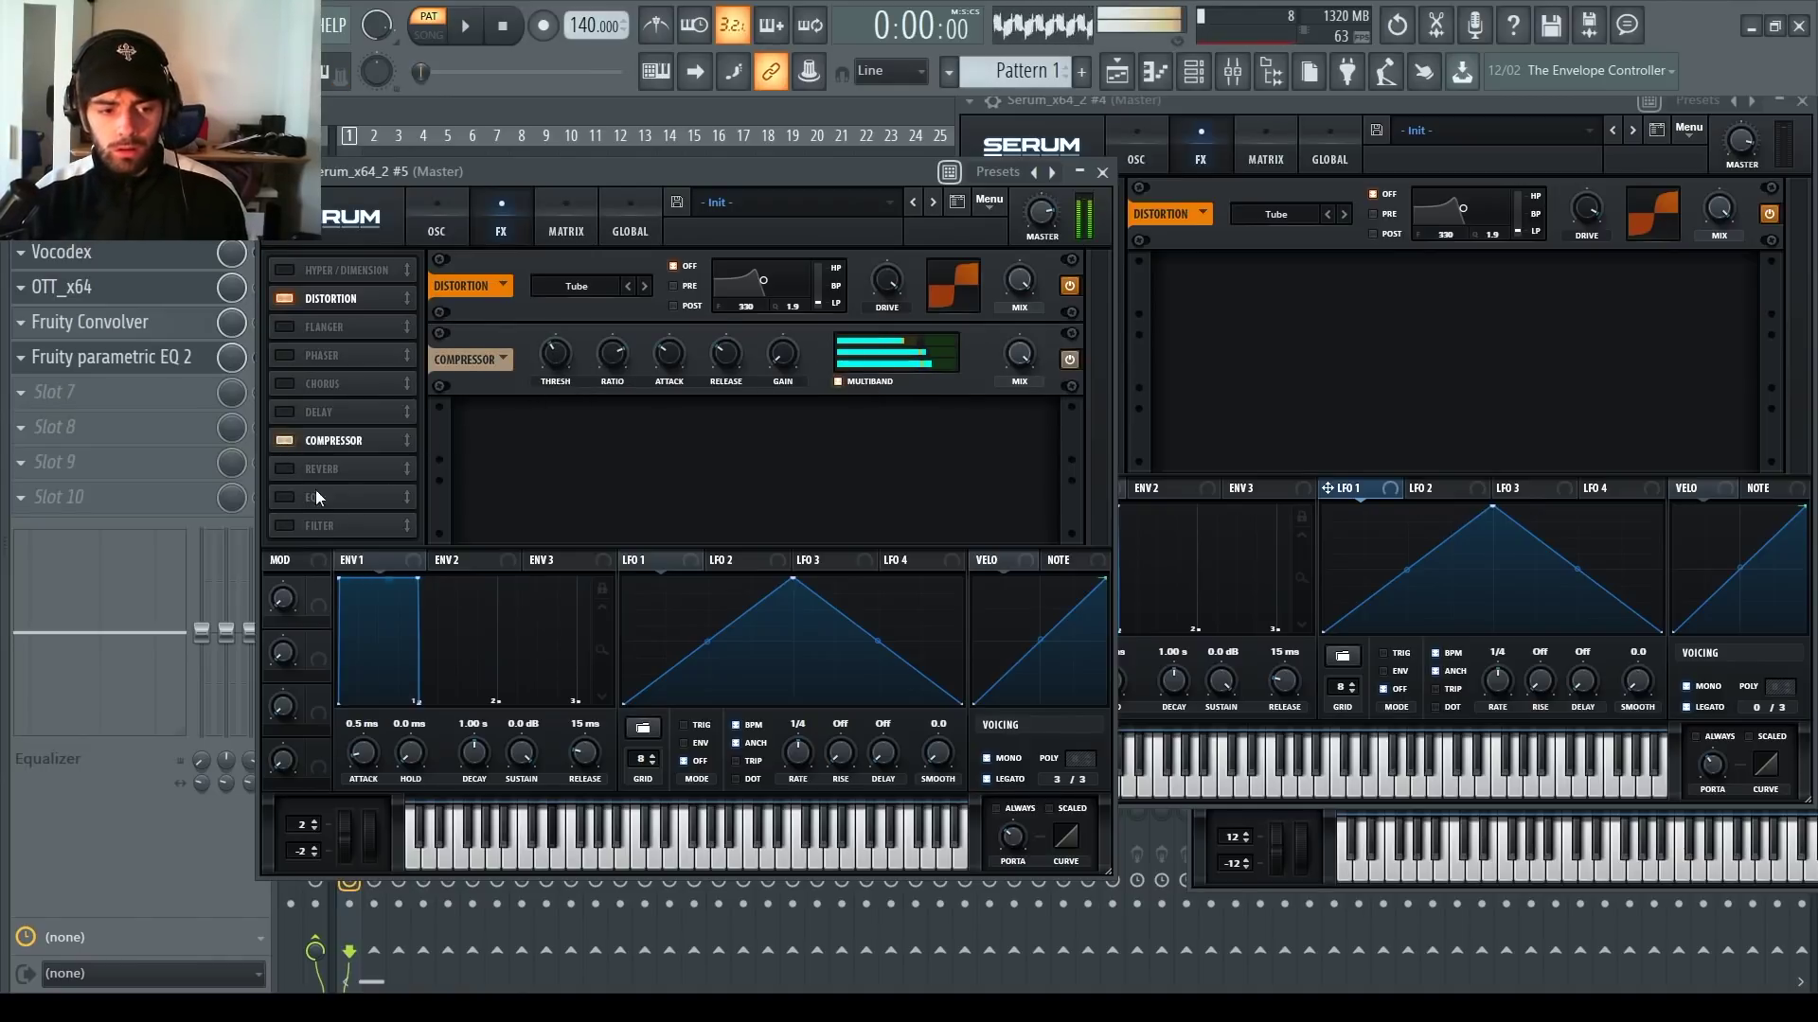
{"action": "left_click", "coordinate": [436, 231]}
{"action": "left_click", "coordinate": [500, 231]}
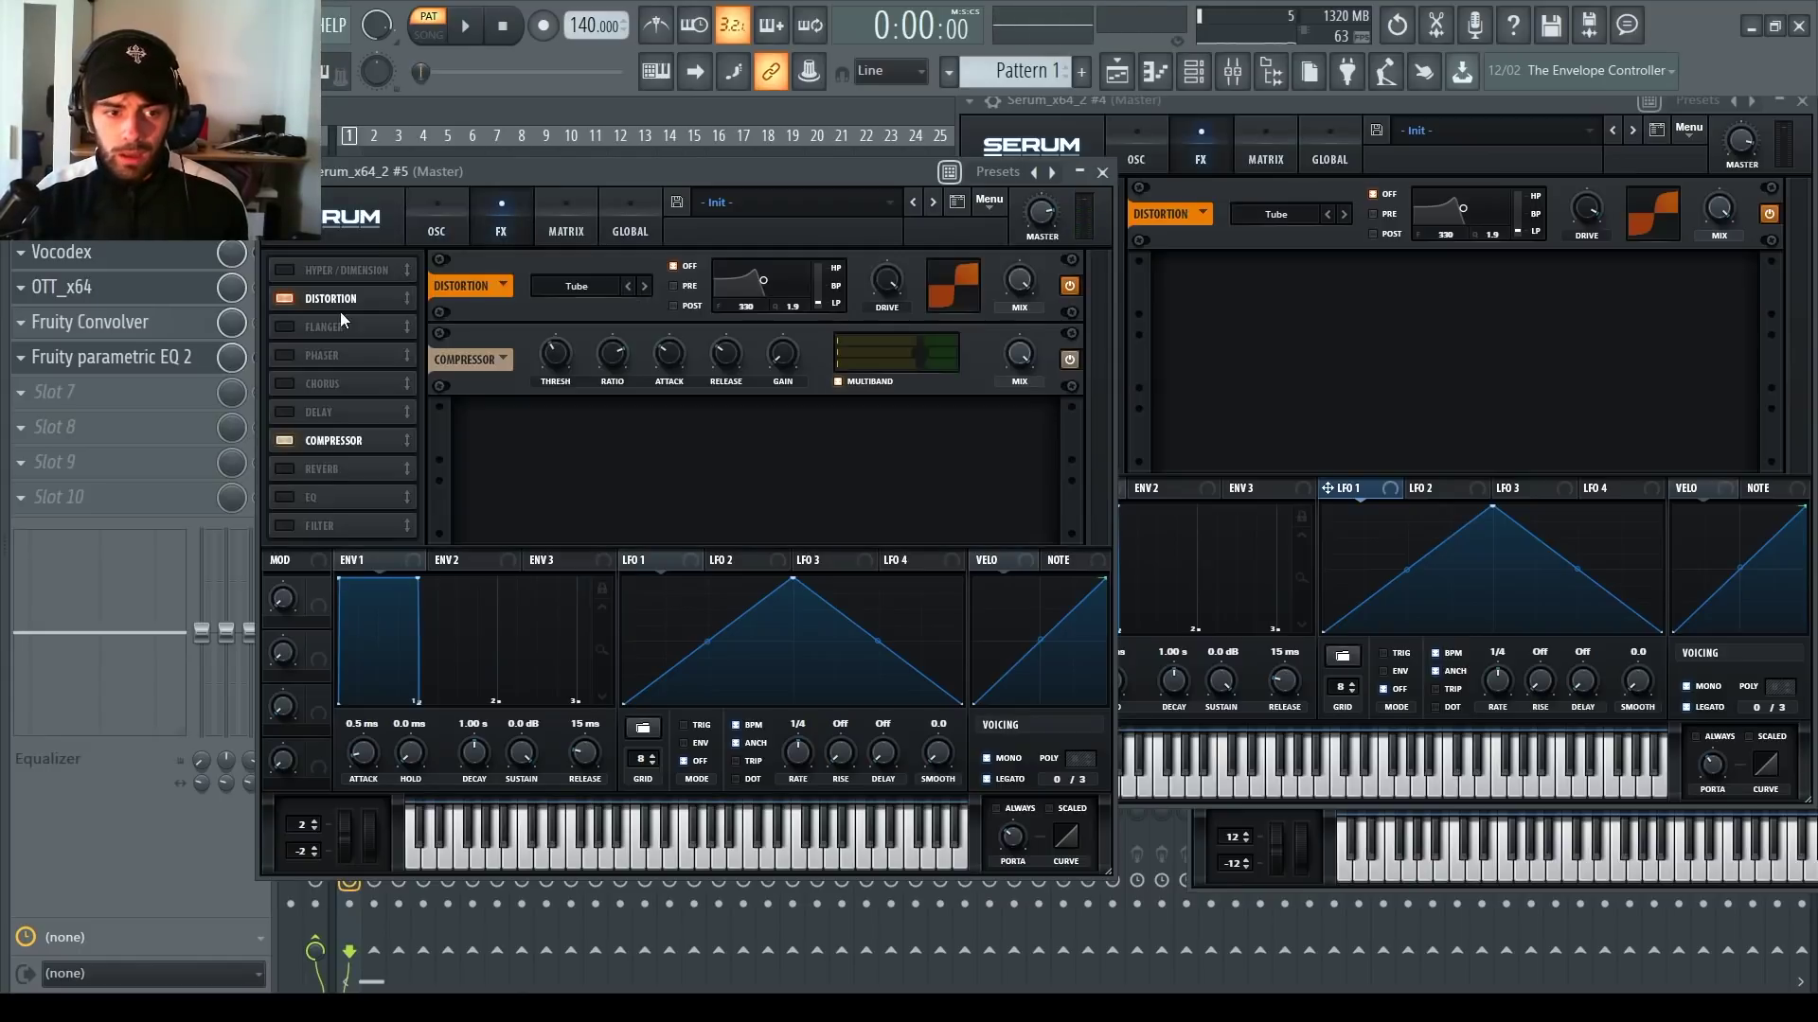
Step: Add a filter effect between the distortion and the compressor and set its type to PP 12
{"action": "left_click", "coordinate": [280, 527]}
{"action": "left_click_drag", "start_coordinate": [276, 529], "coordinate": [337, 326]}
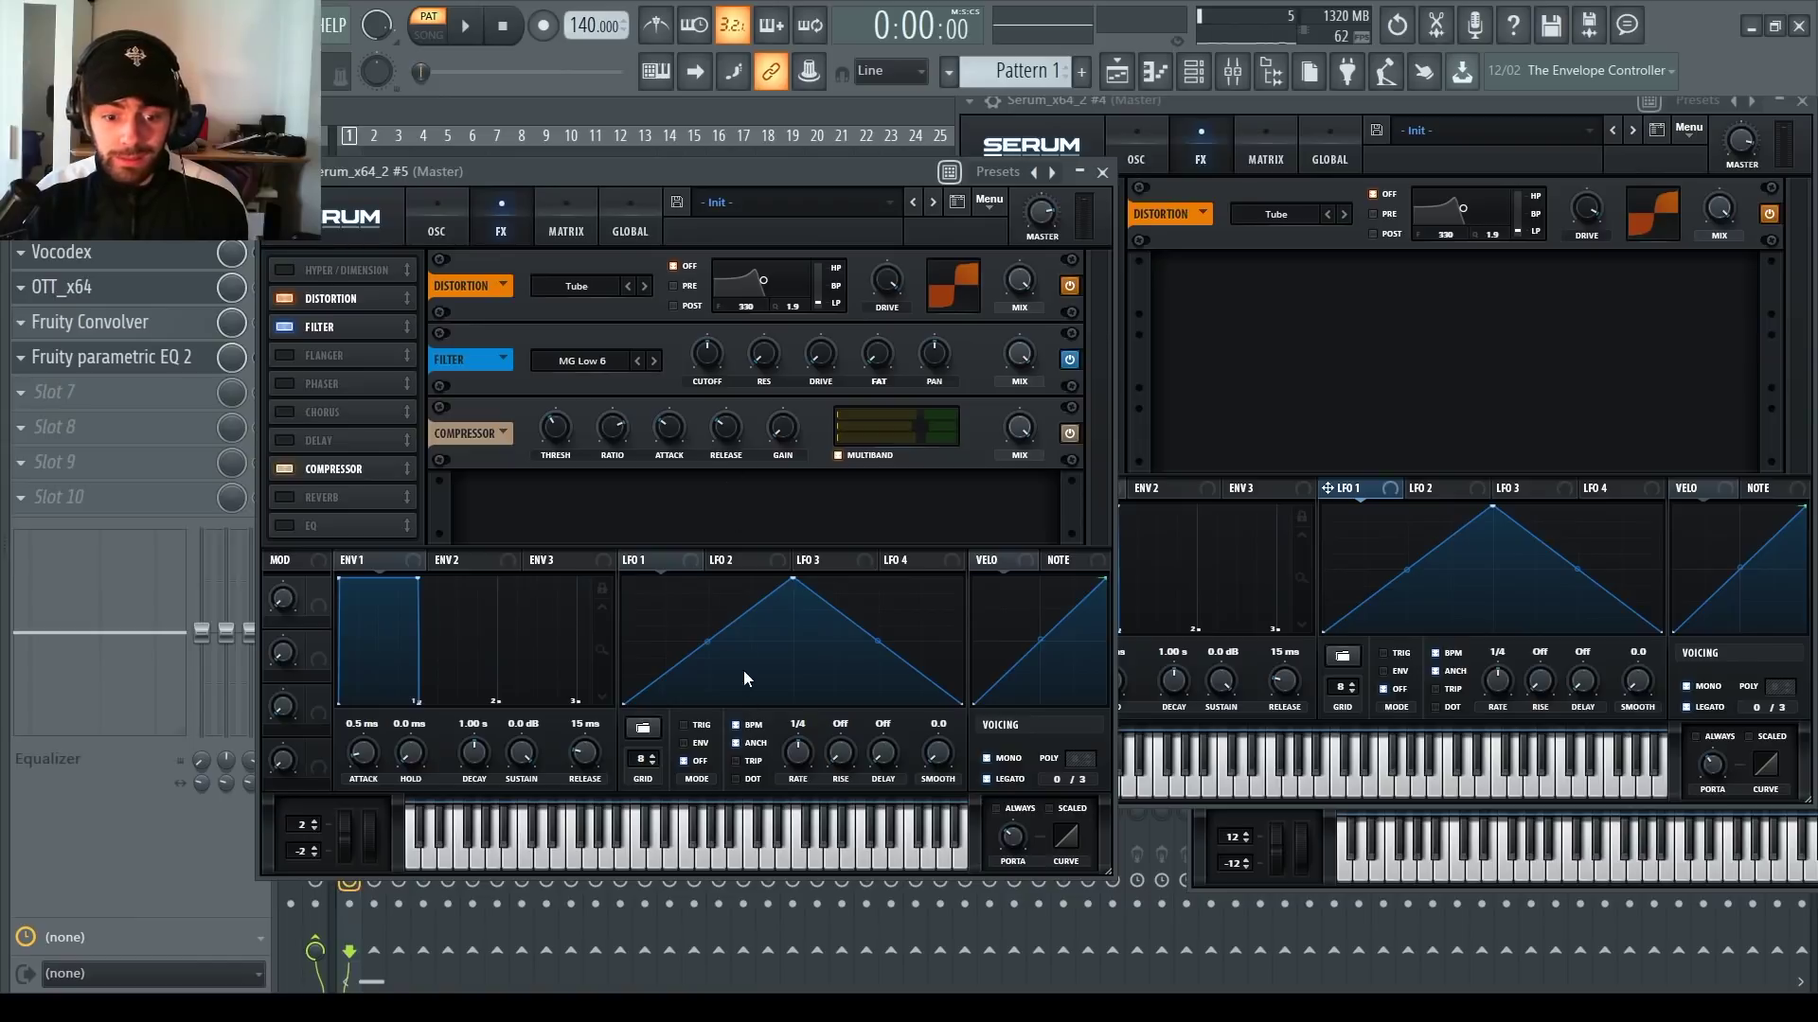
{"action": "left_click", "coordinate": [743, 636]}
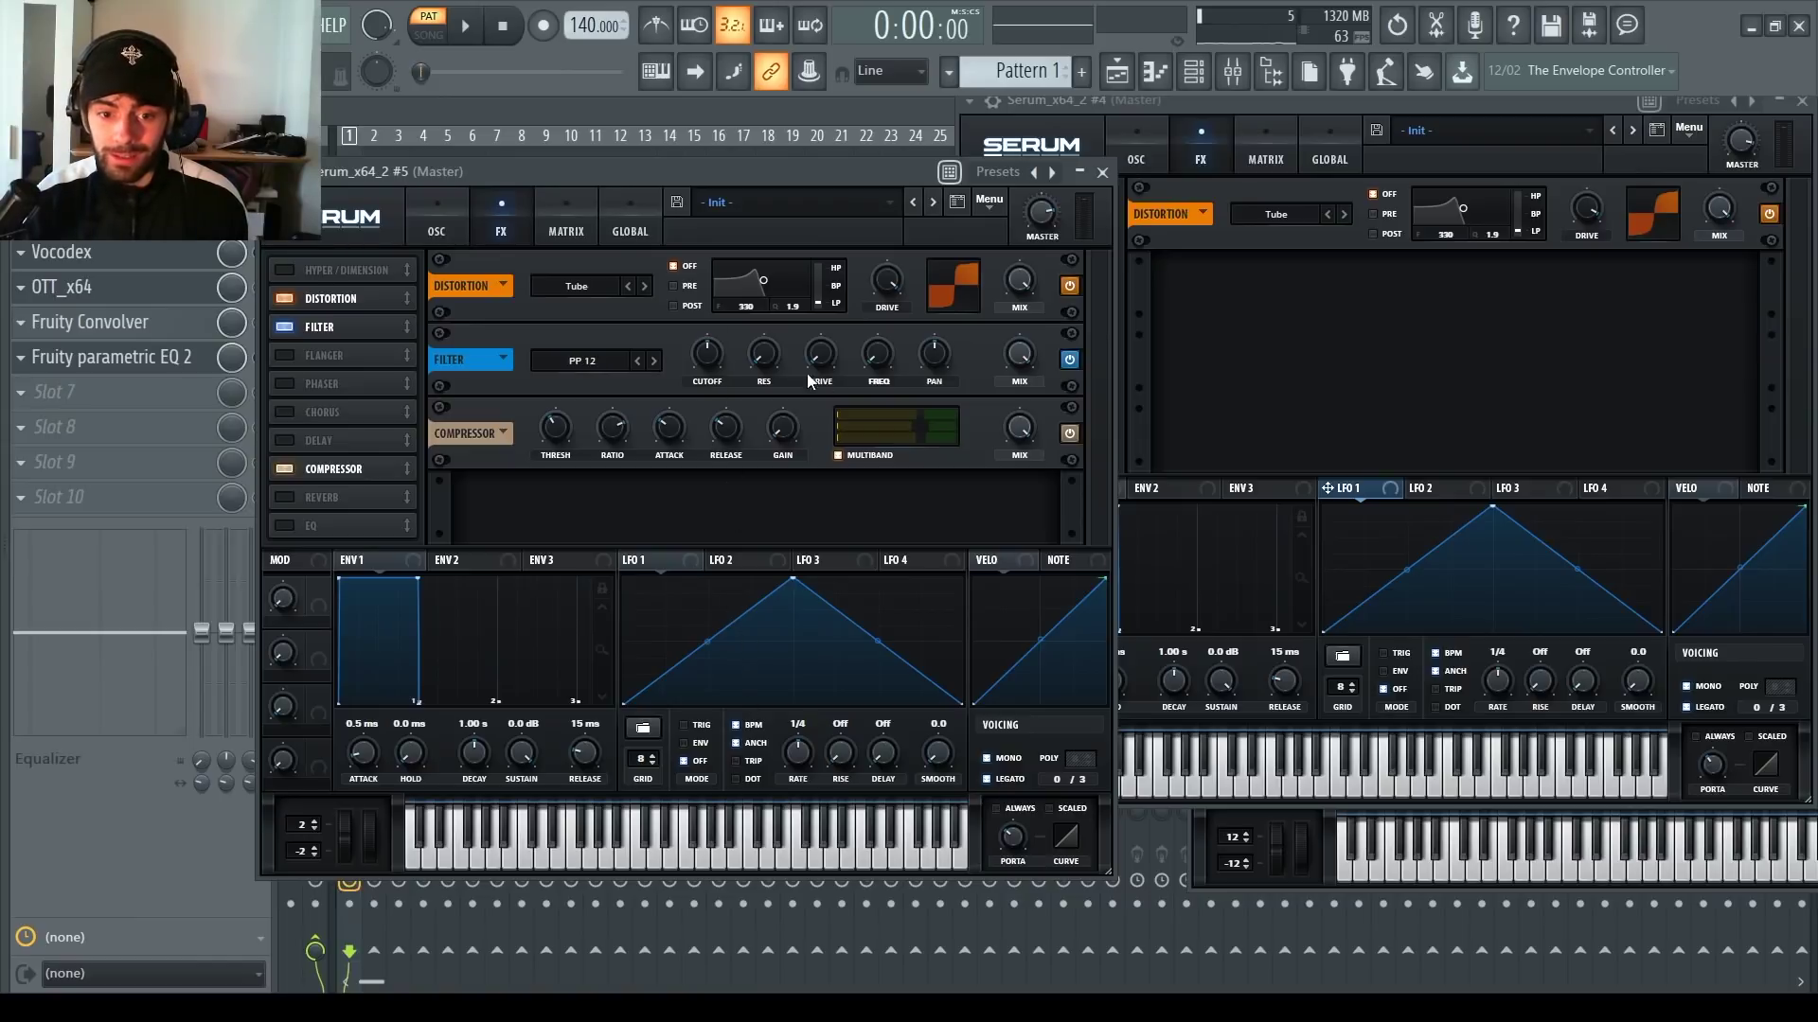
Step: Adjust the PP 12 filter's resonance, drive and second frequency, set its cutoff to about 125 Hz, and bring its mix to 0%
{"action": "left_click_drag", "start_coordinate": [764, 358], "coordinate": [767, 304]}
{"action": "left_click_drag", "start_coordinate": [706, 355], "coordinate": [704, 378]}
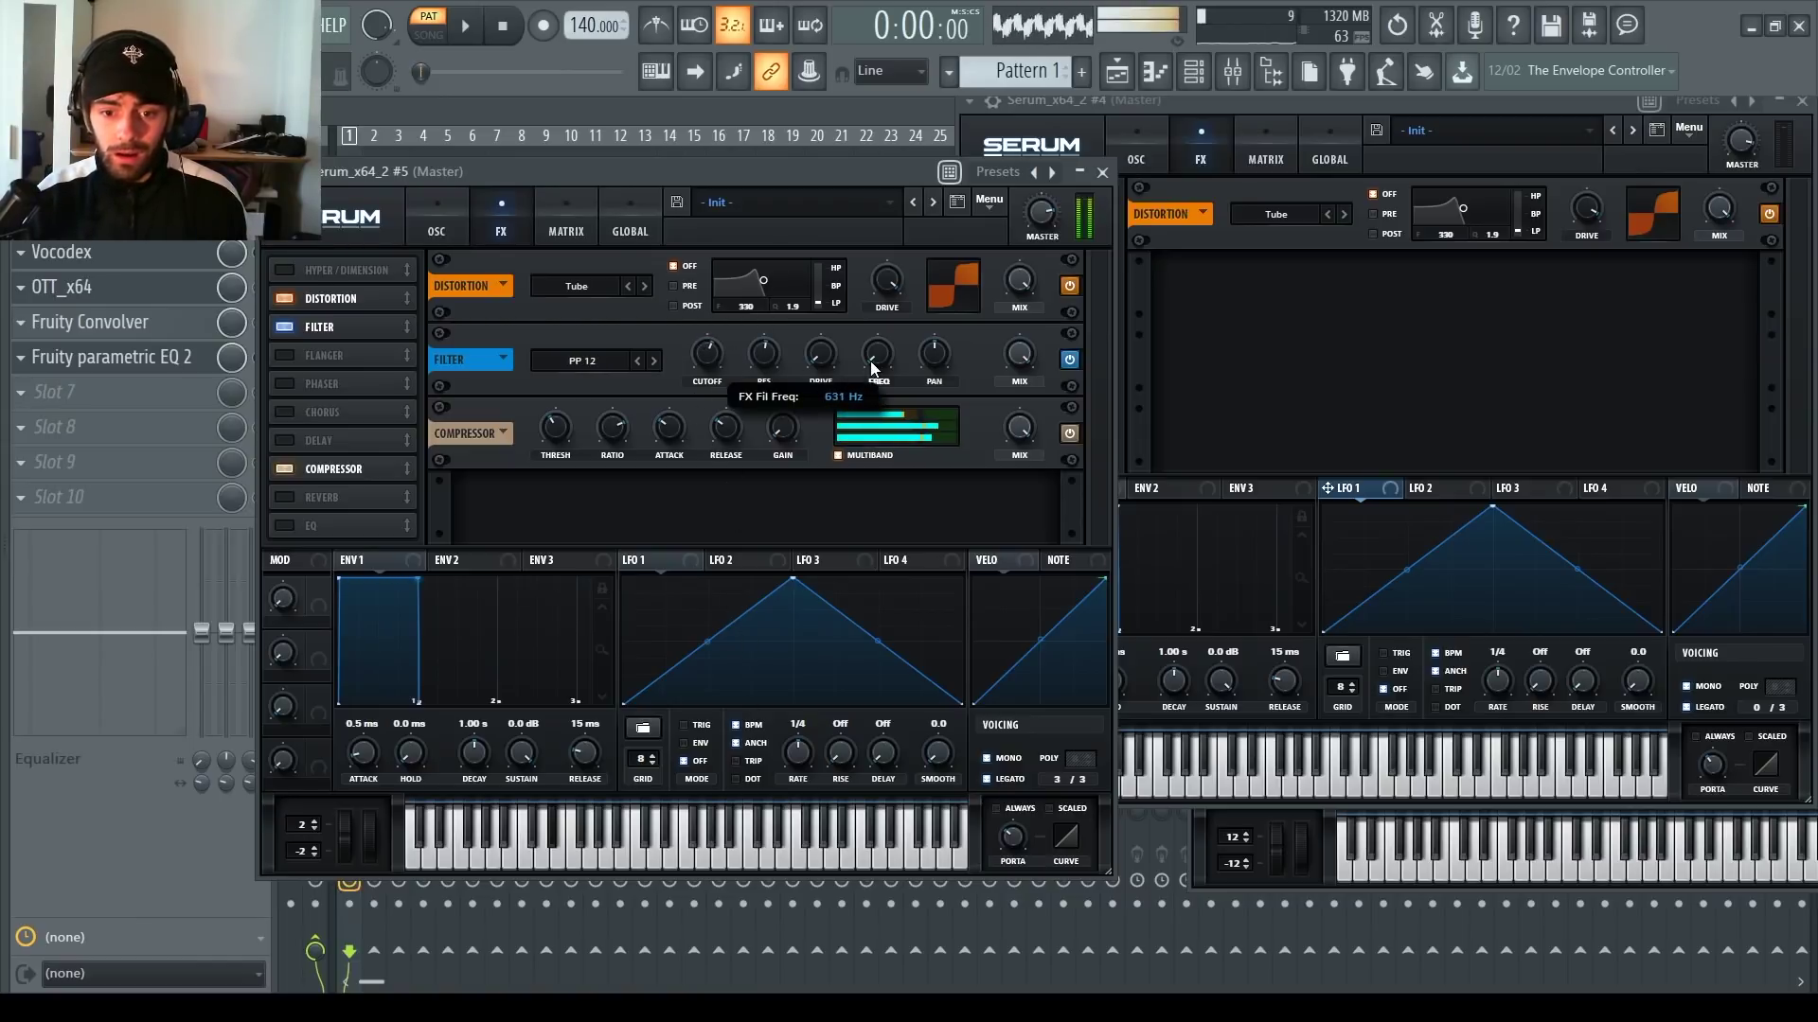
{"action": "left_click_drag", "start_coordinate": [879, 354], "coordinate": [890, 229]}
{"action": "left_click_drag", "start_coordinate": [835, 354], "coordinate": [835, 326]}
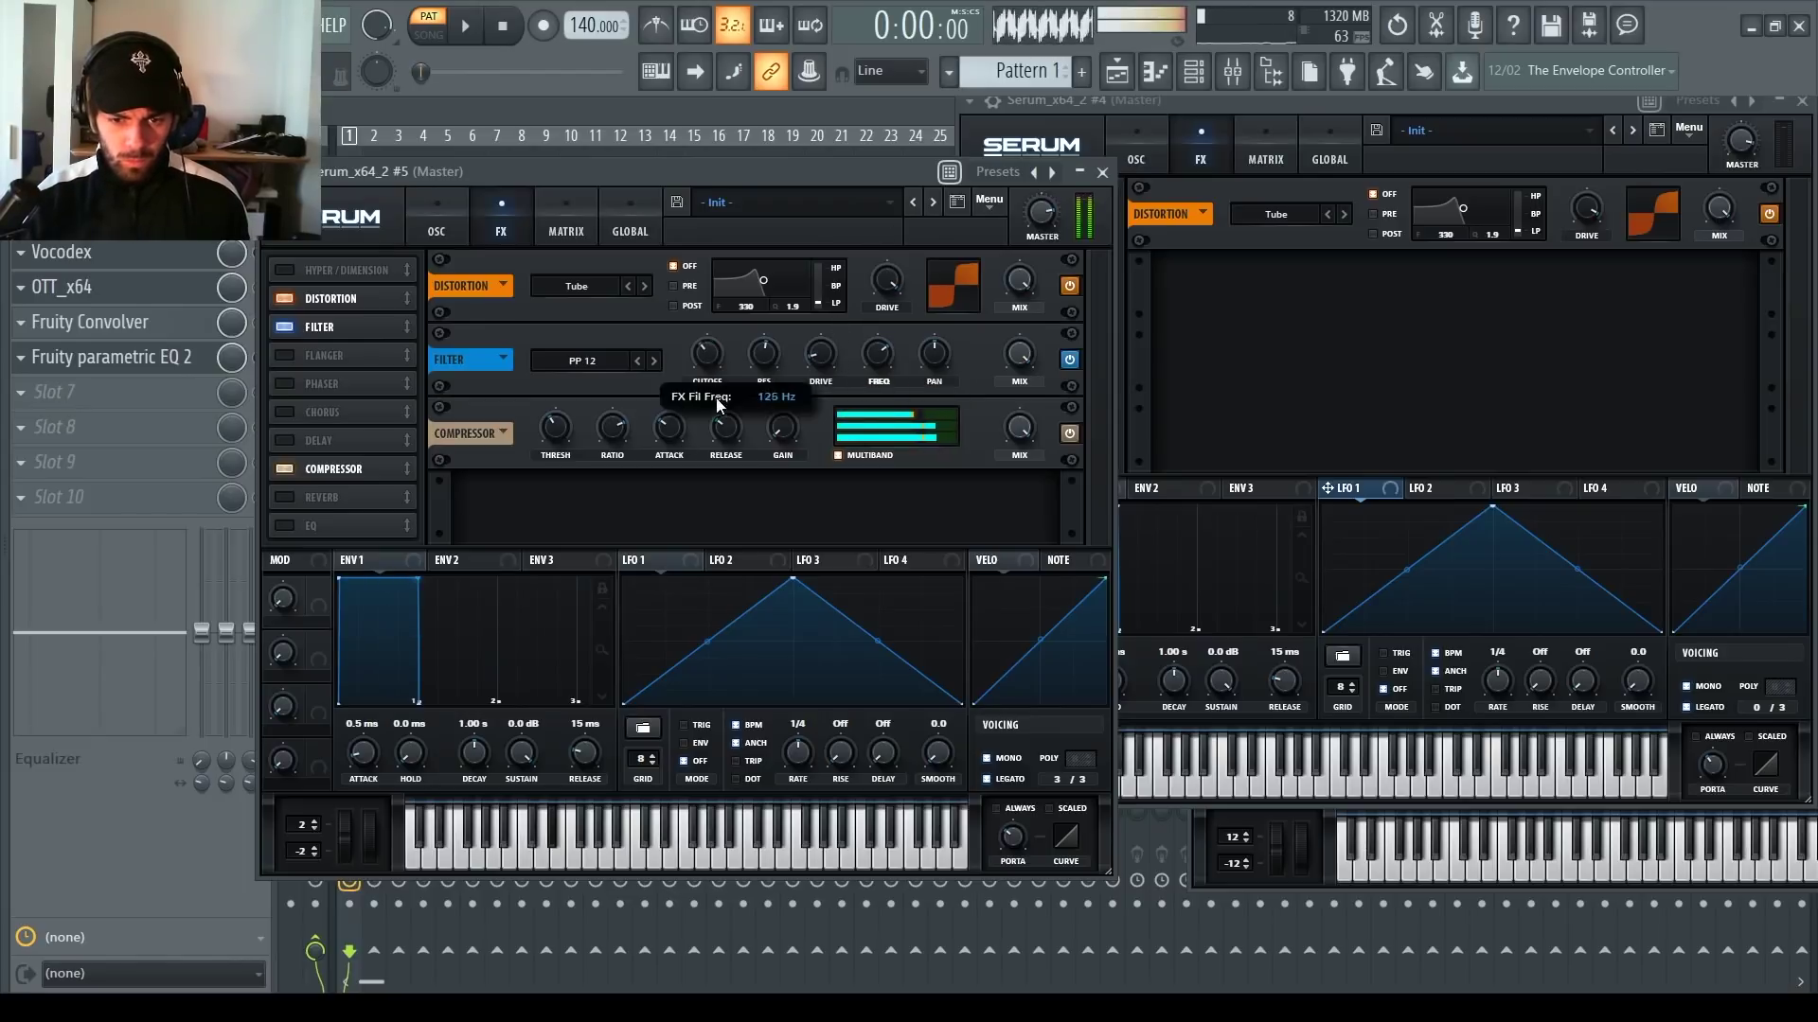
{"action": "left_click_drag", "start_coordinate": [877, 356], "coordinate": [864, 421]}
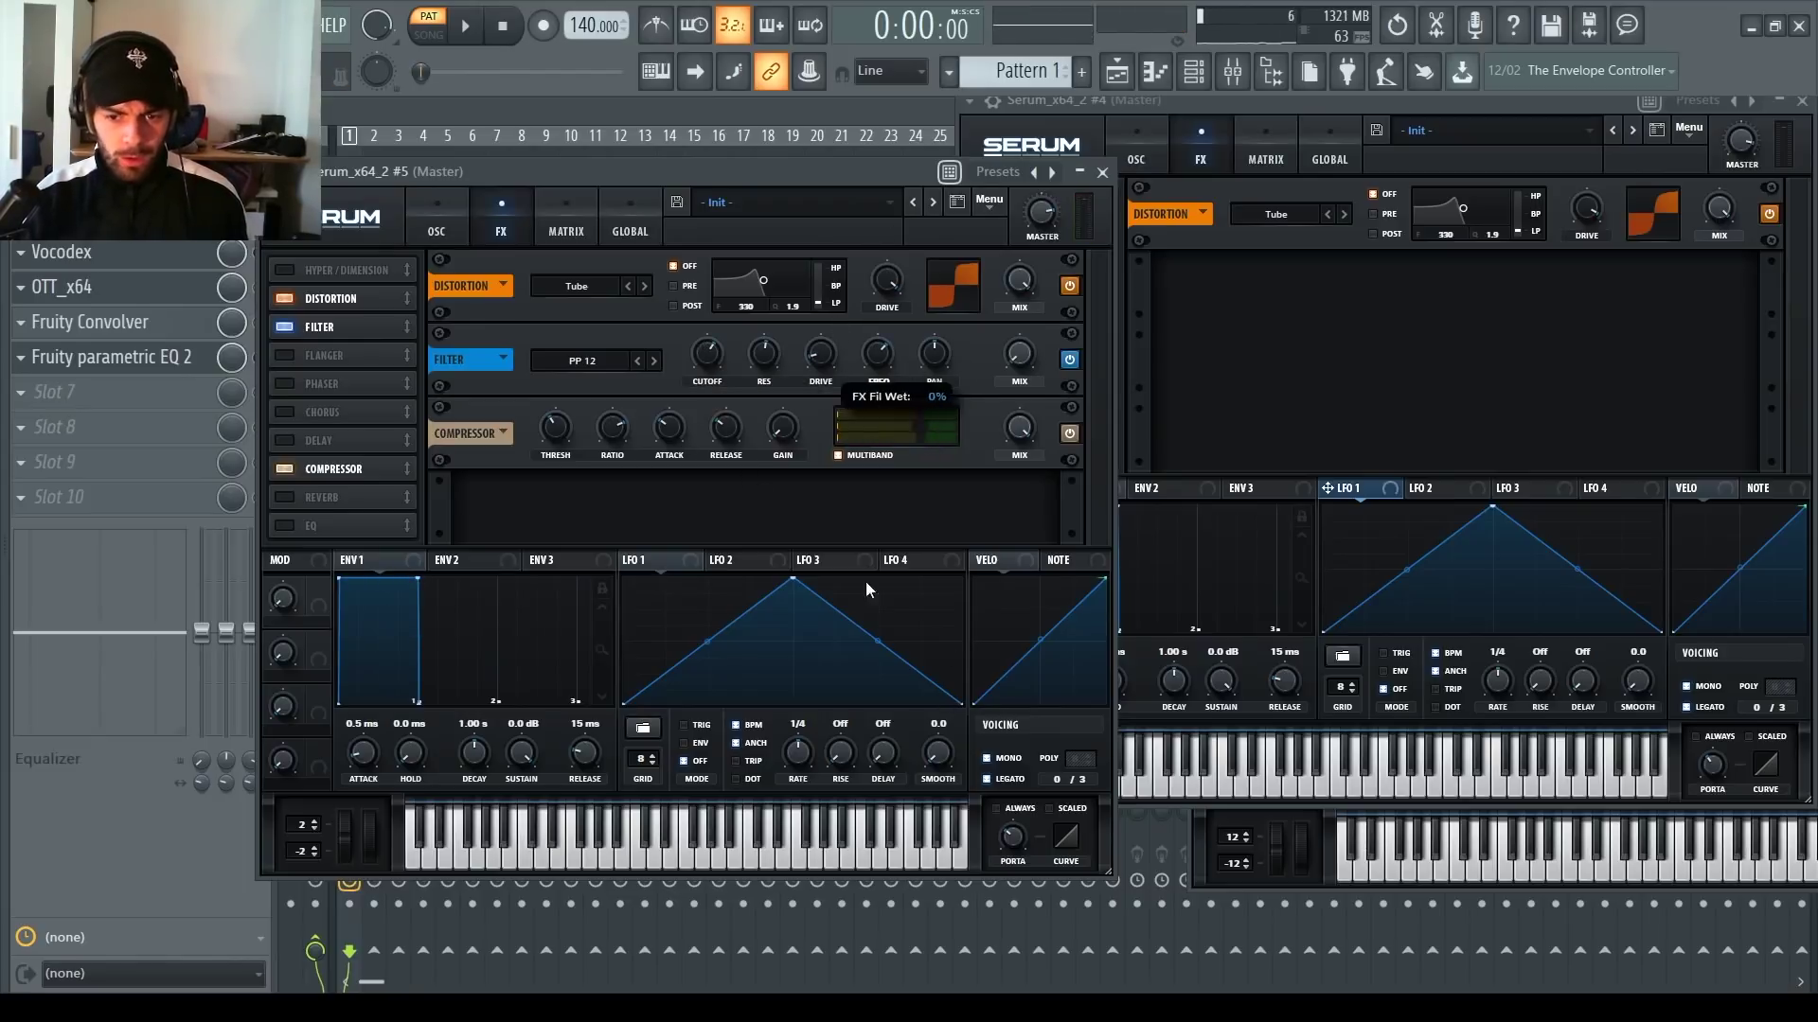
Step: Add a phaser with a rate of 0.00 Hz, adjust its depth, phase, feedback and frequency, and set its mix to about 58%
{"action": "left_click", "coordinate": [281, 384]}
{"action": "left_click_drag", "start_coordinate": [556, 429], "coordinate": [514, 461]}
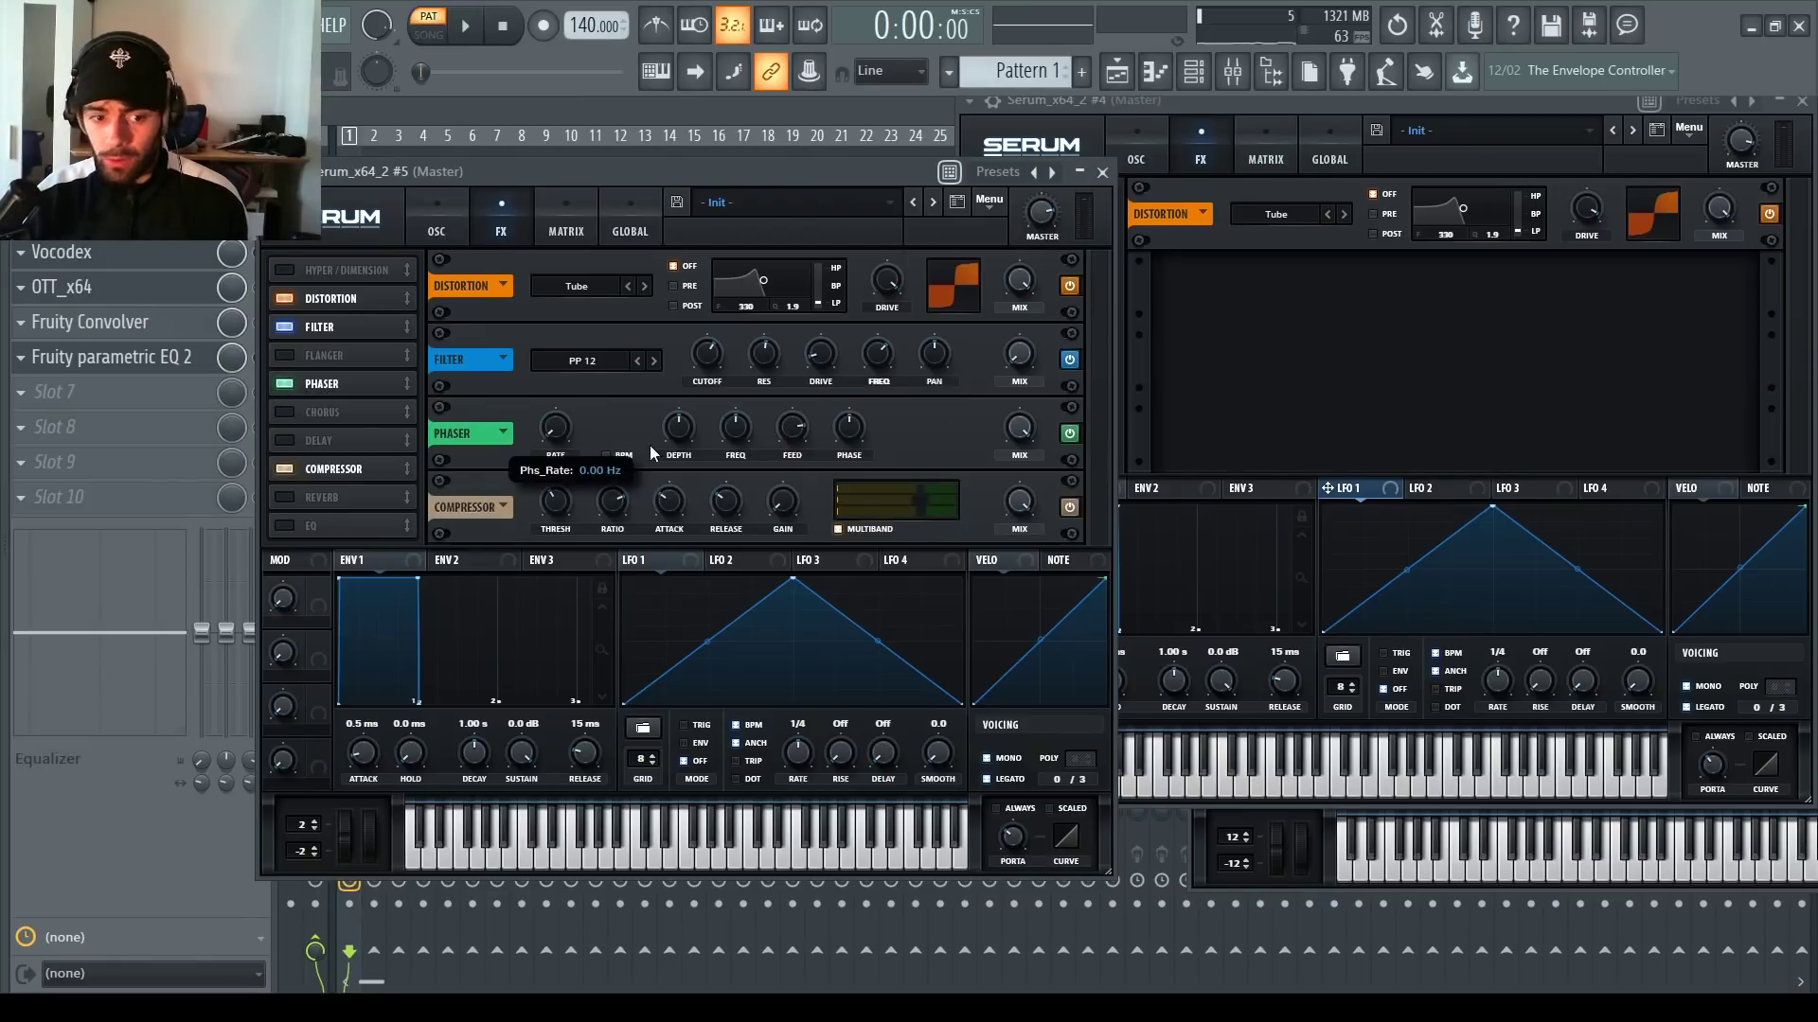
{"action": "left_click_drag", "start_coordinate": [679, 429], "coordinate": [635, 463]}
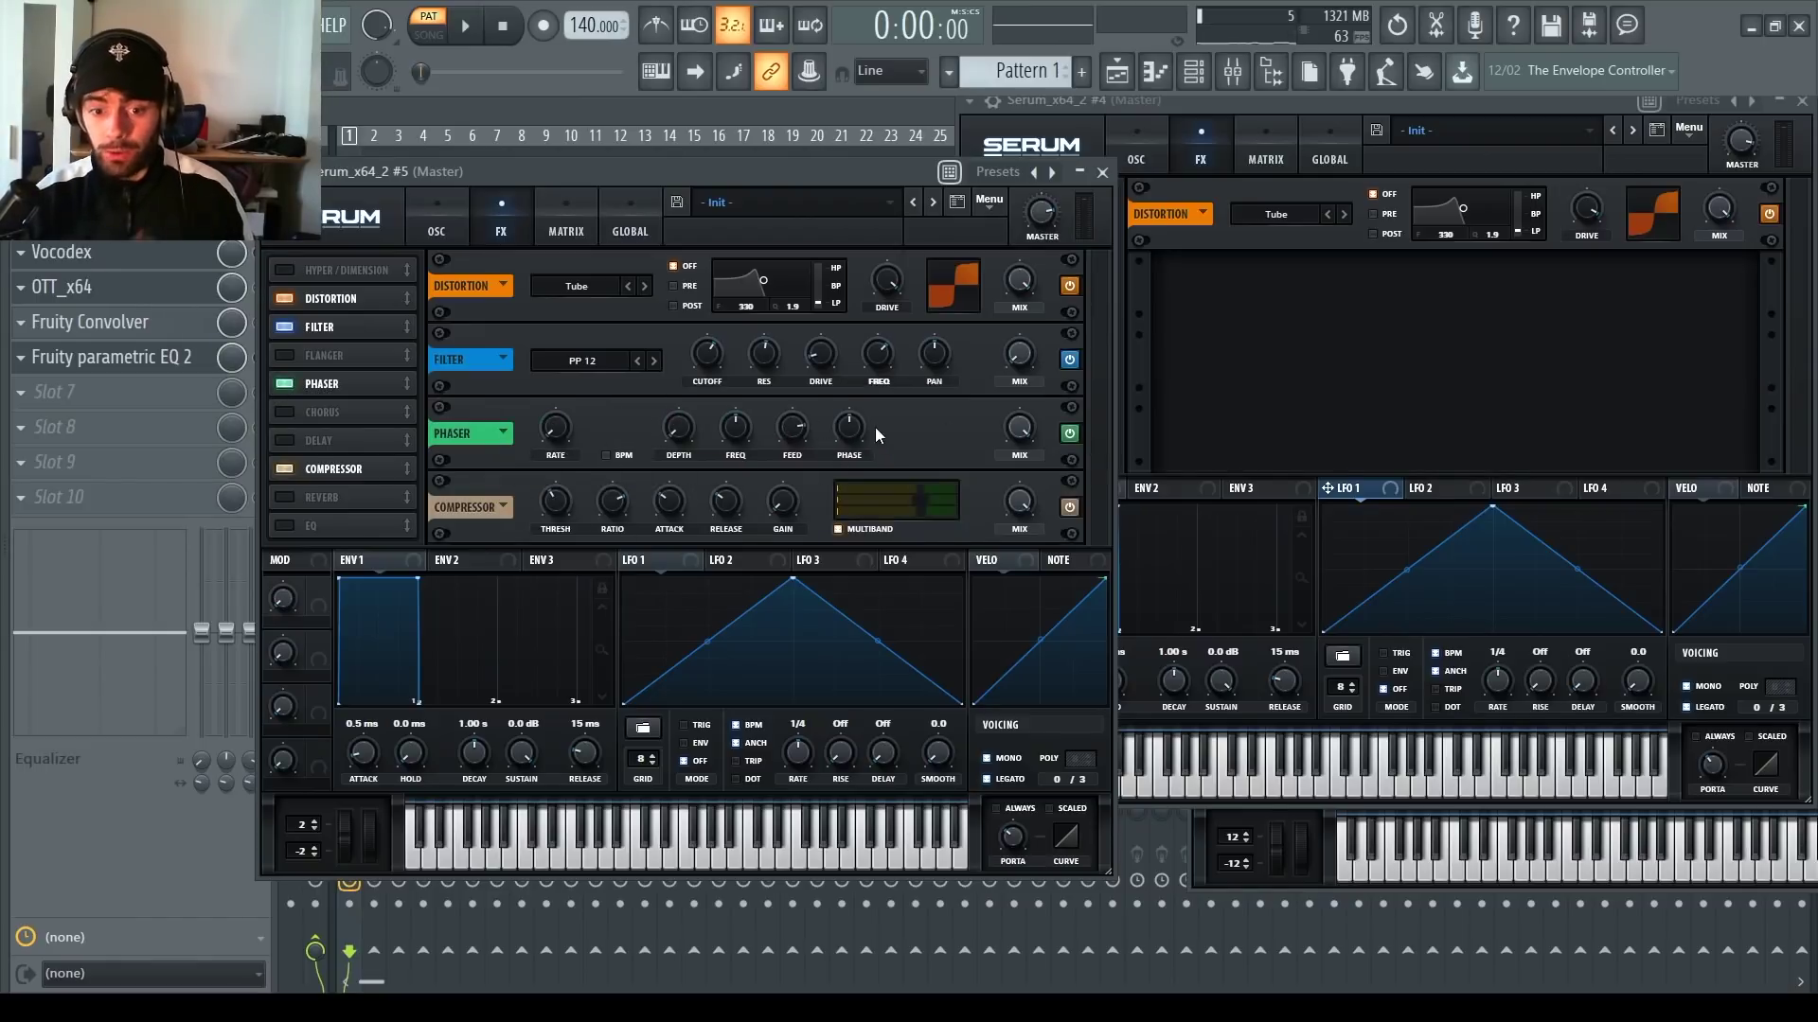
{"action": "left_click_drag", "start_coordinate": [850, 429], "coordinate": [722, 542]}
{"action": "left_click_drag", "start_coordinate": [794, 426], "coordinate": [784, 451]}
{"action": "mouse_move", "coordinate": [736, 429]}
{"action": "left_mouse_down"}
{"action": "mouse_move", "coordinate": [786, 443]}
{"action": "mouse_move", "coordinate": [742, 430]}
{"action": "left_mouse_up"}
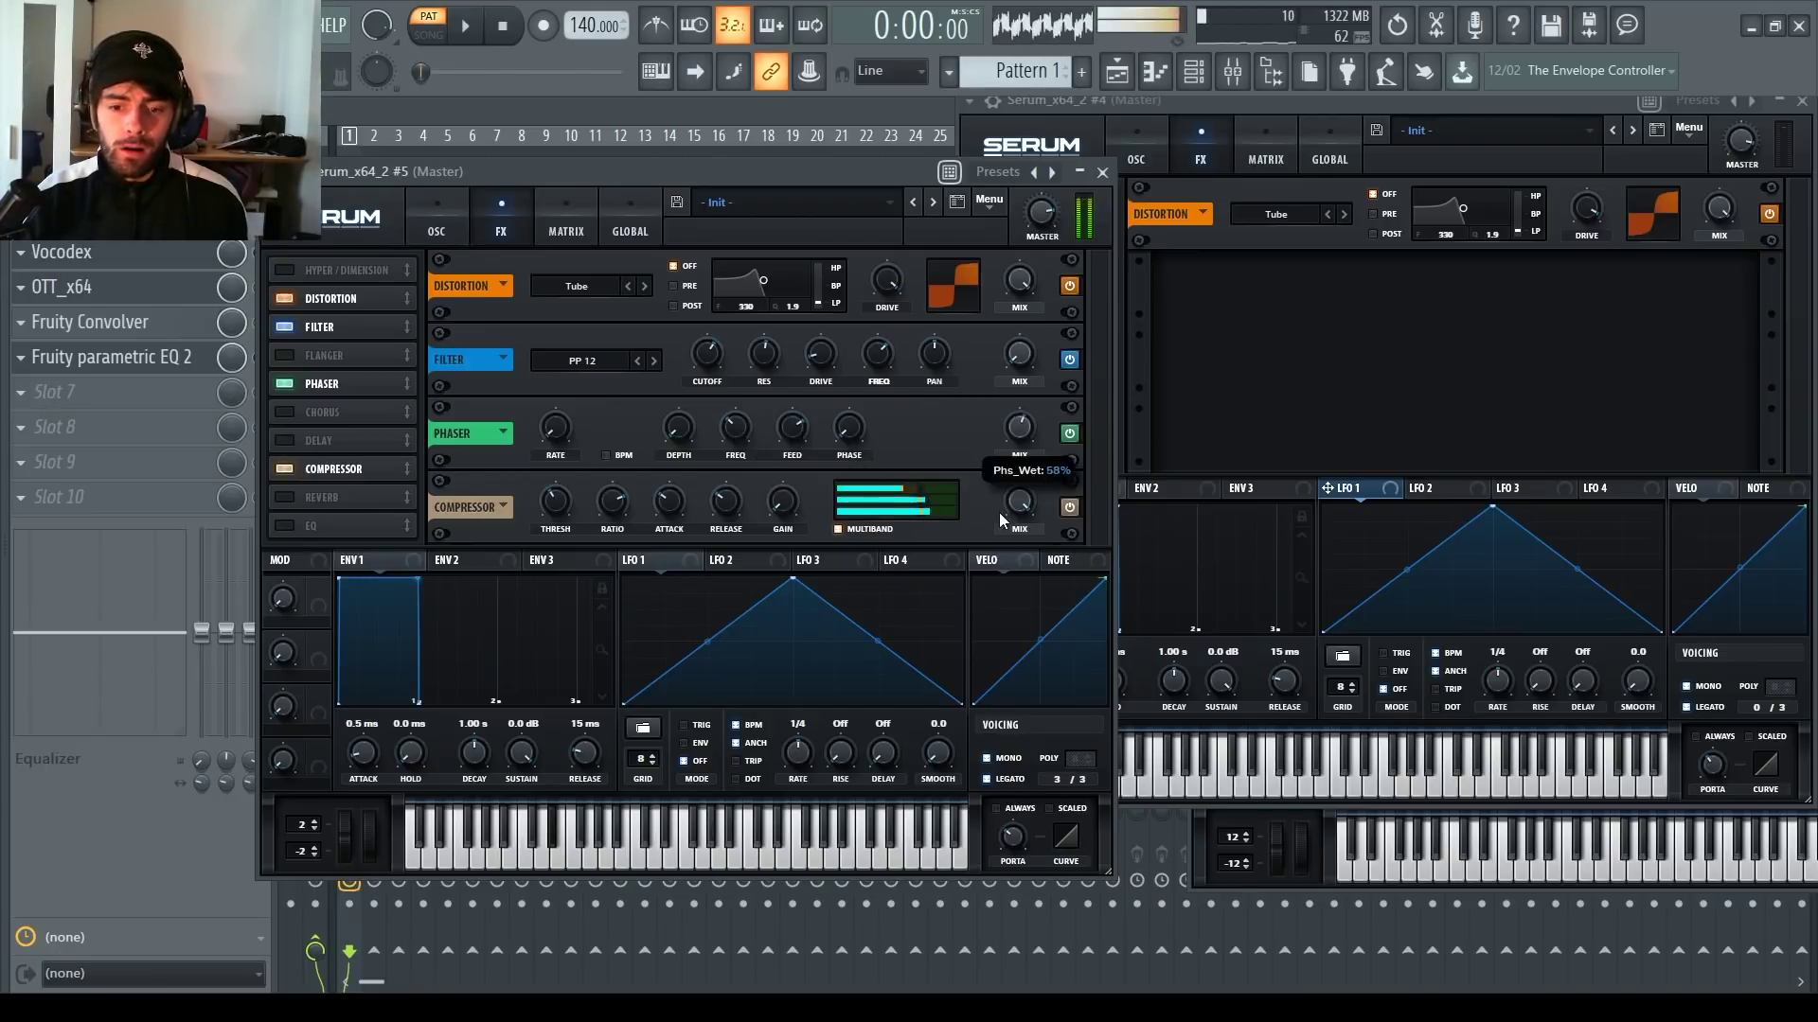
{"action": "left_click", "coordinate": [441, 207]}
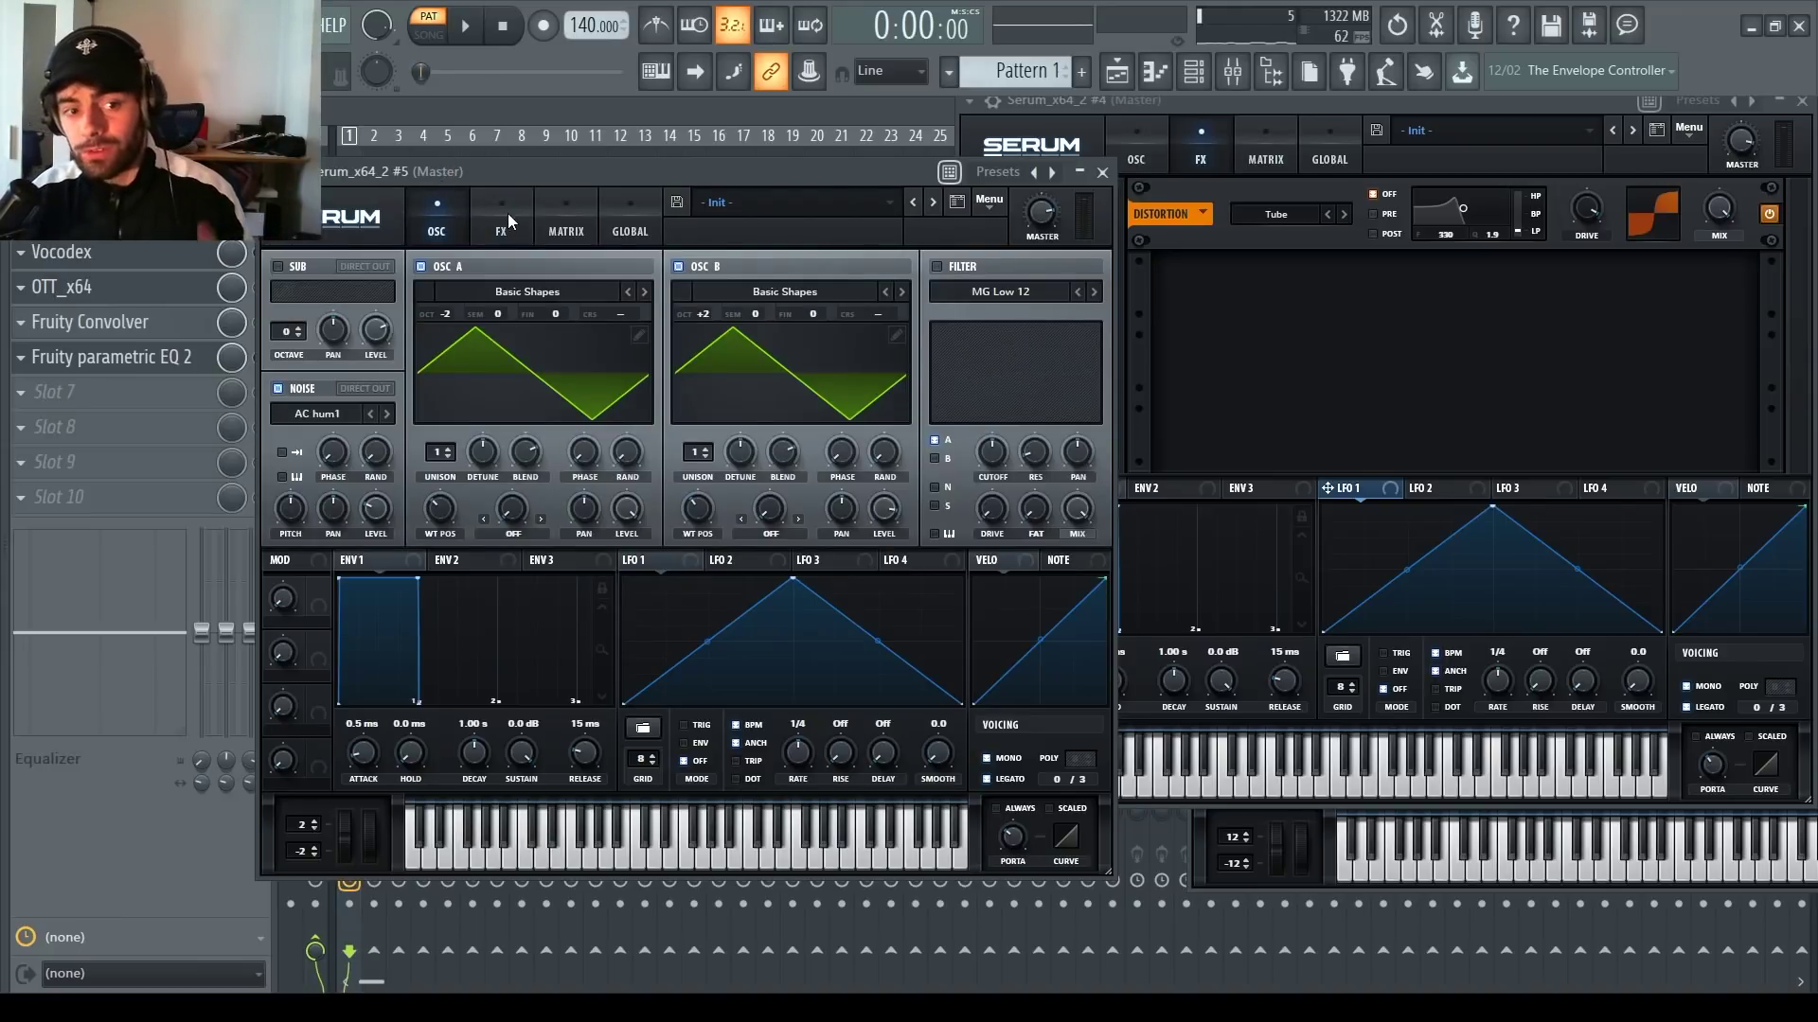
Step: Close the practice Serum patch and open the Serum #2 channel with the Disciple Screech 1 preset
{"action": "left_click", "coordinate": [1102, 171]}
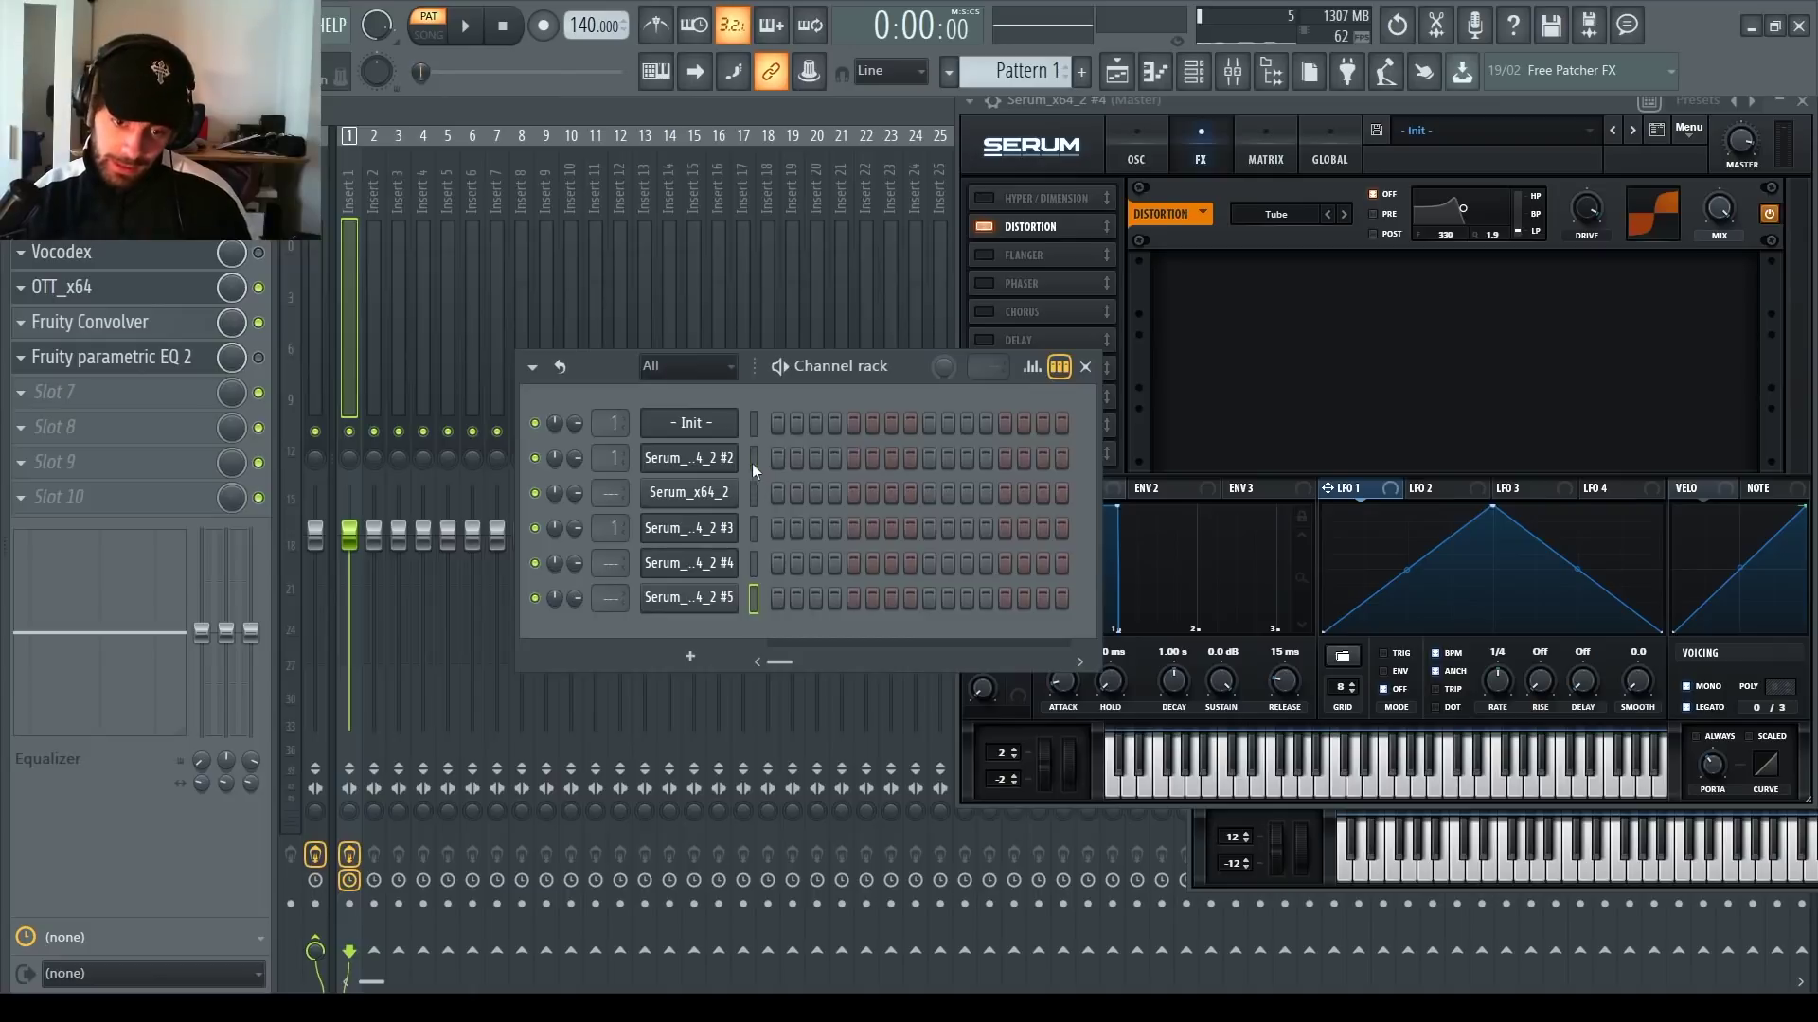
{"action": "left_click", "coordinate": [706, 459]}
{"action": "left_click_drag", "start_coordinate": [1475, 172], "coordinate": [623, 168]}
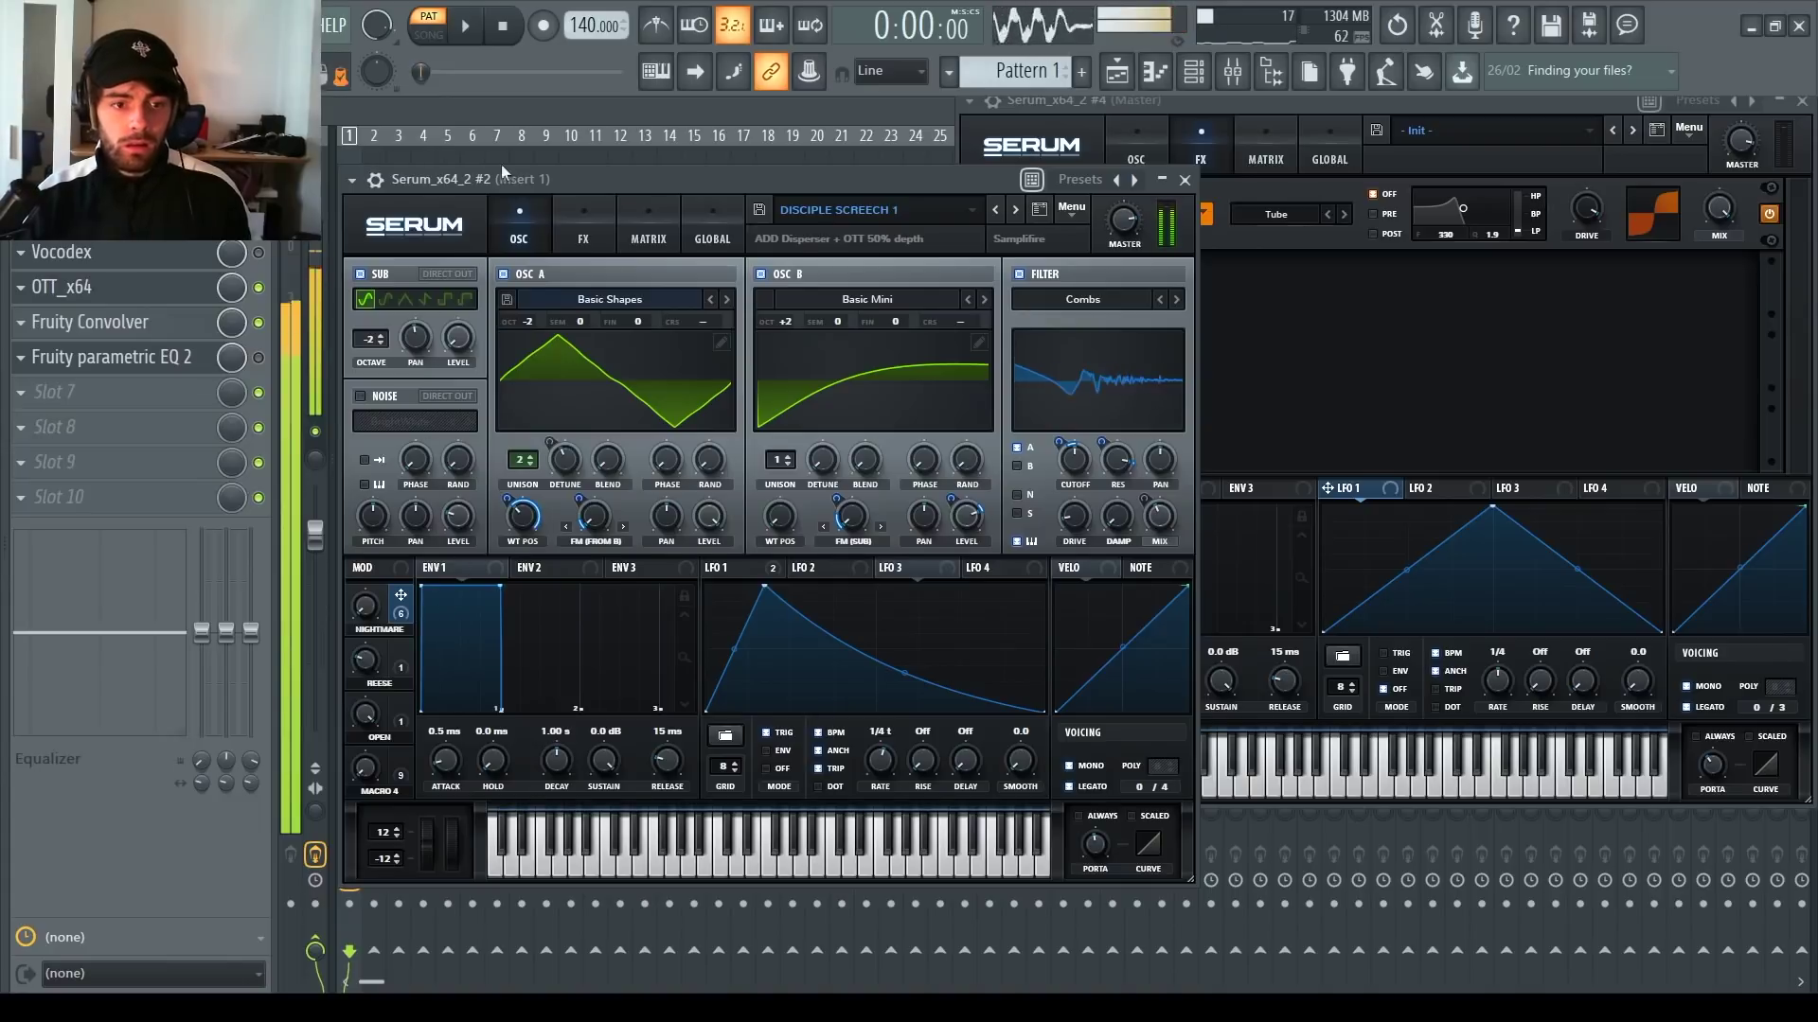
{"action": "left_click_drag", "start_coordinate": [523, 182], "coordinate": [817, 155]}
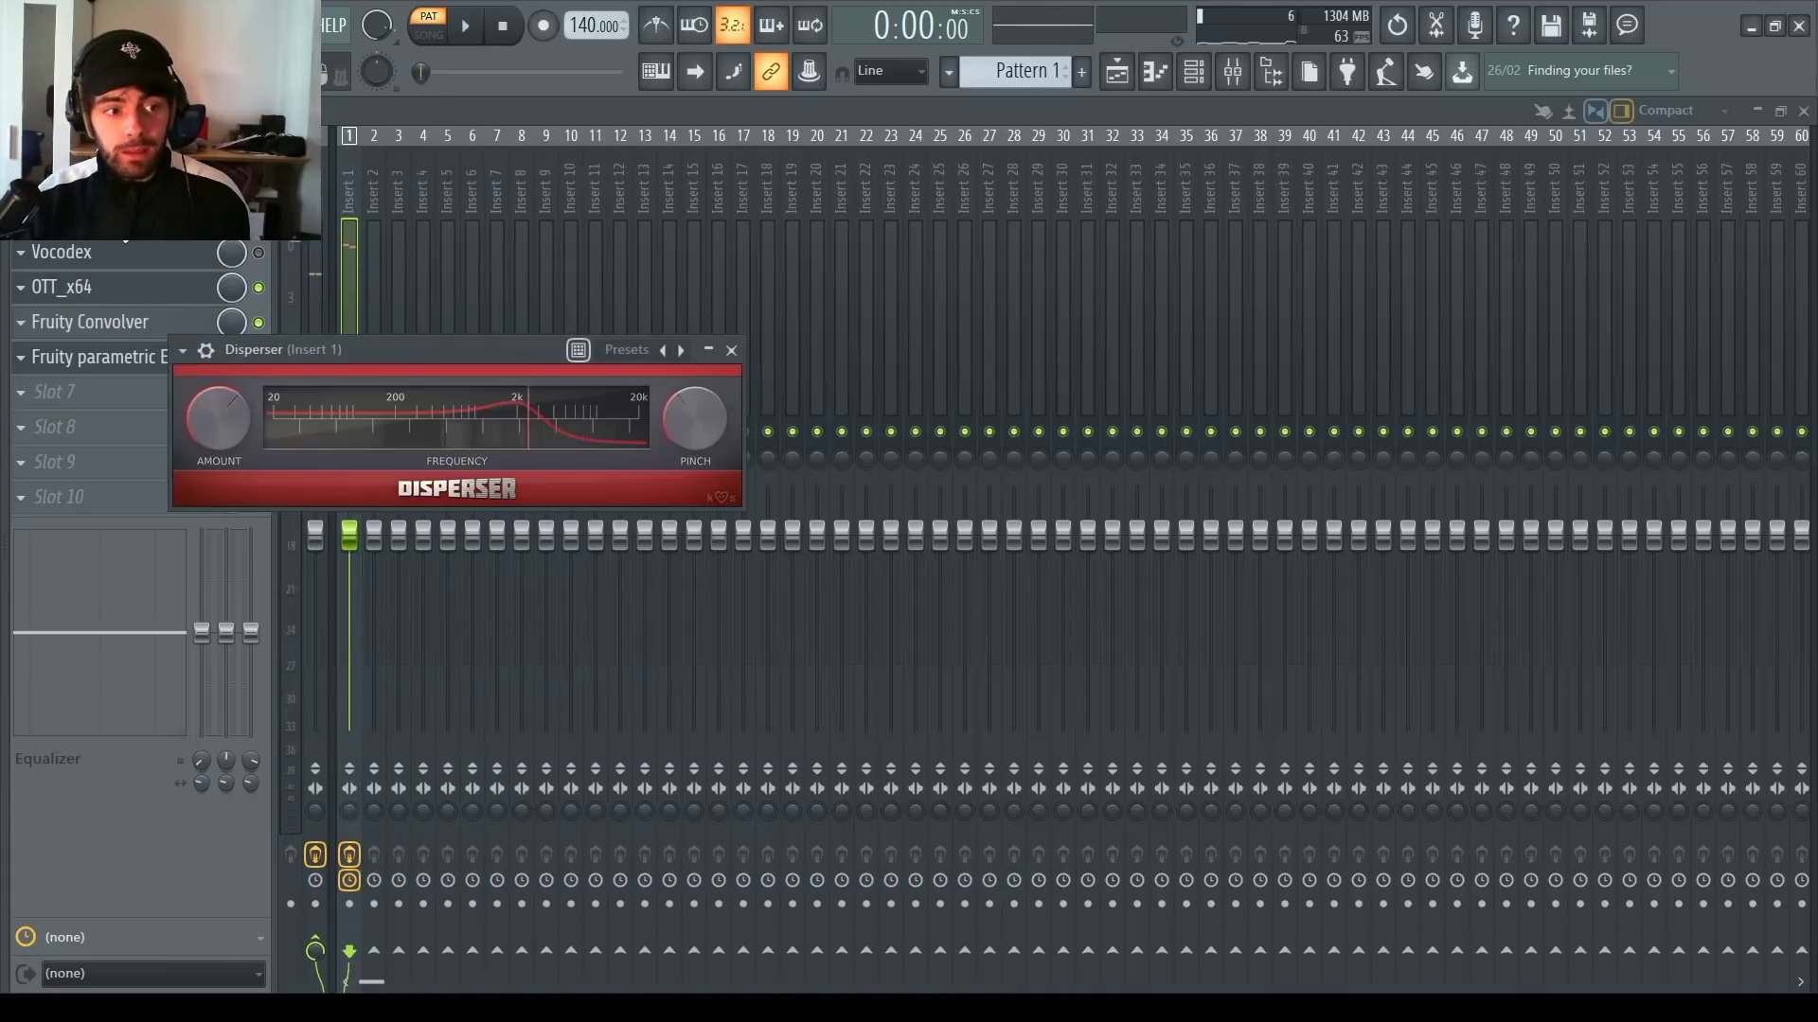
Step: Examine the Disperser, OTT and Fruity Convolver settings in the effect chain on Insert 1
{"action": "left_click_drag", "start_coordinate": [551, 349], "coordinate": [1149, 341]}
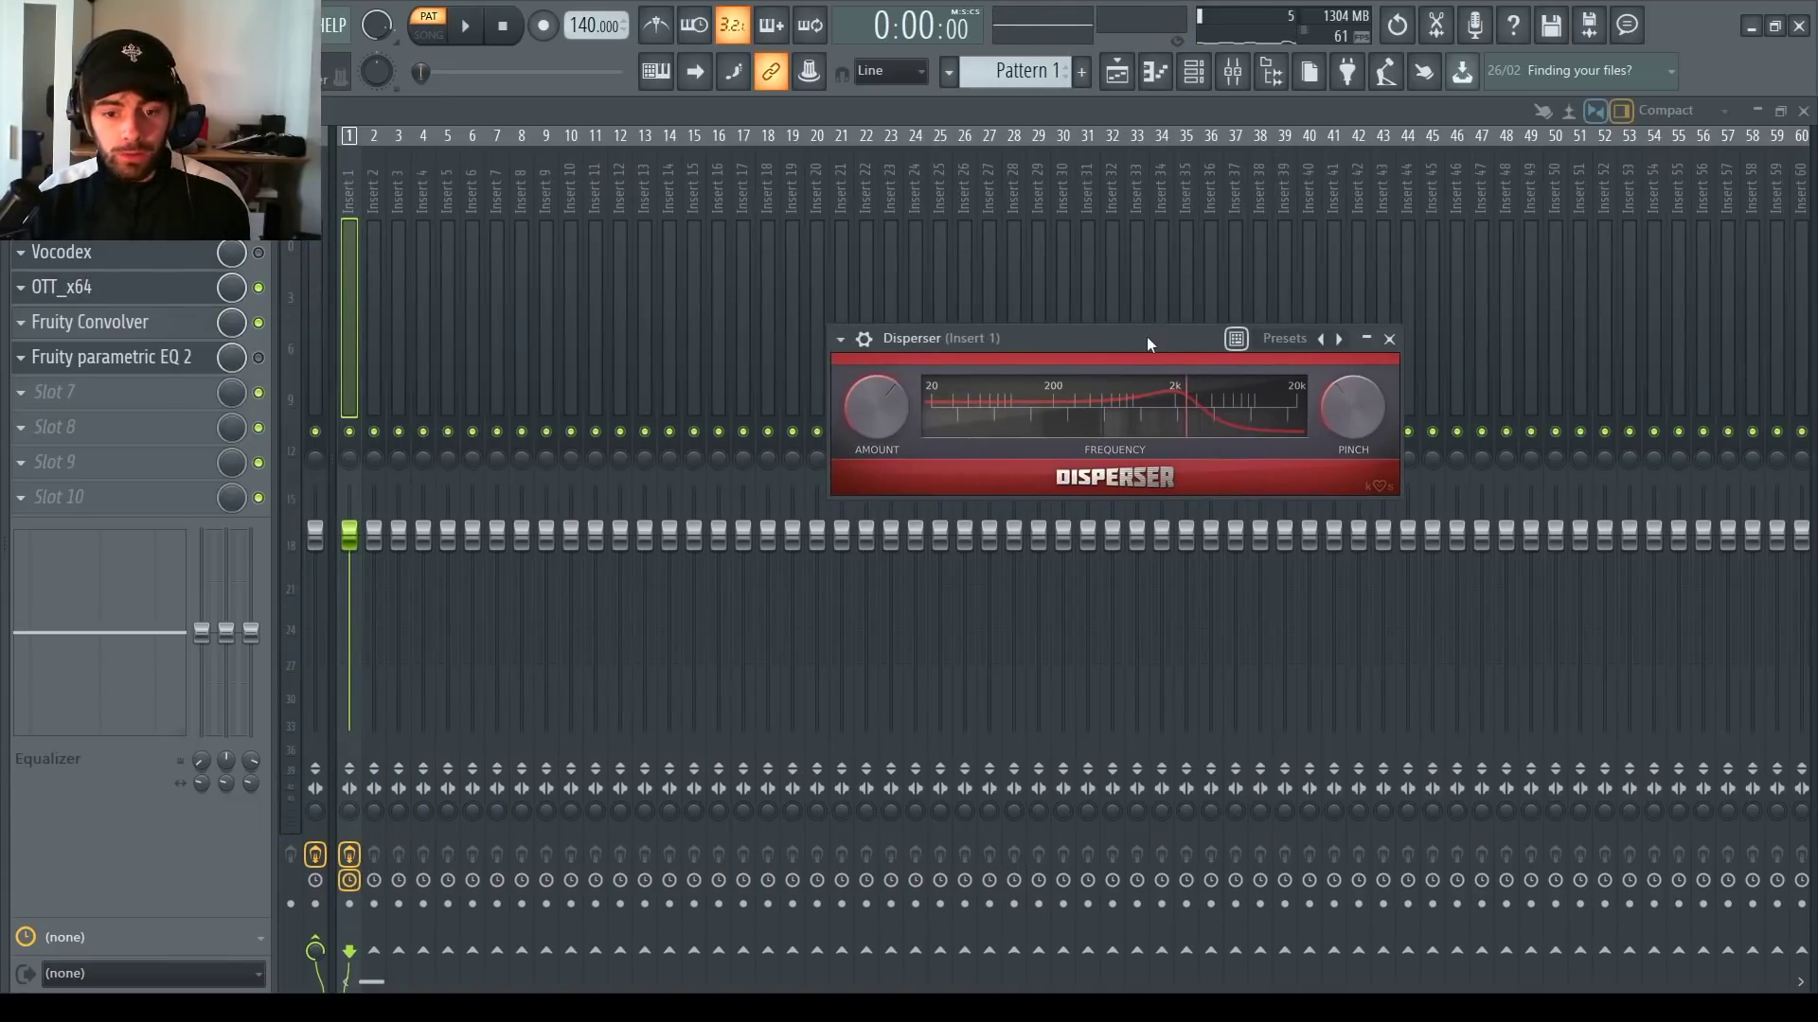
{"action": "left_click", "coordinate": [74, 287]}
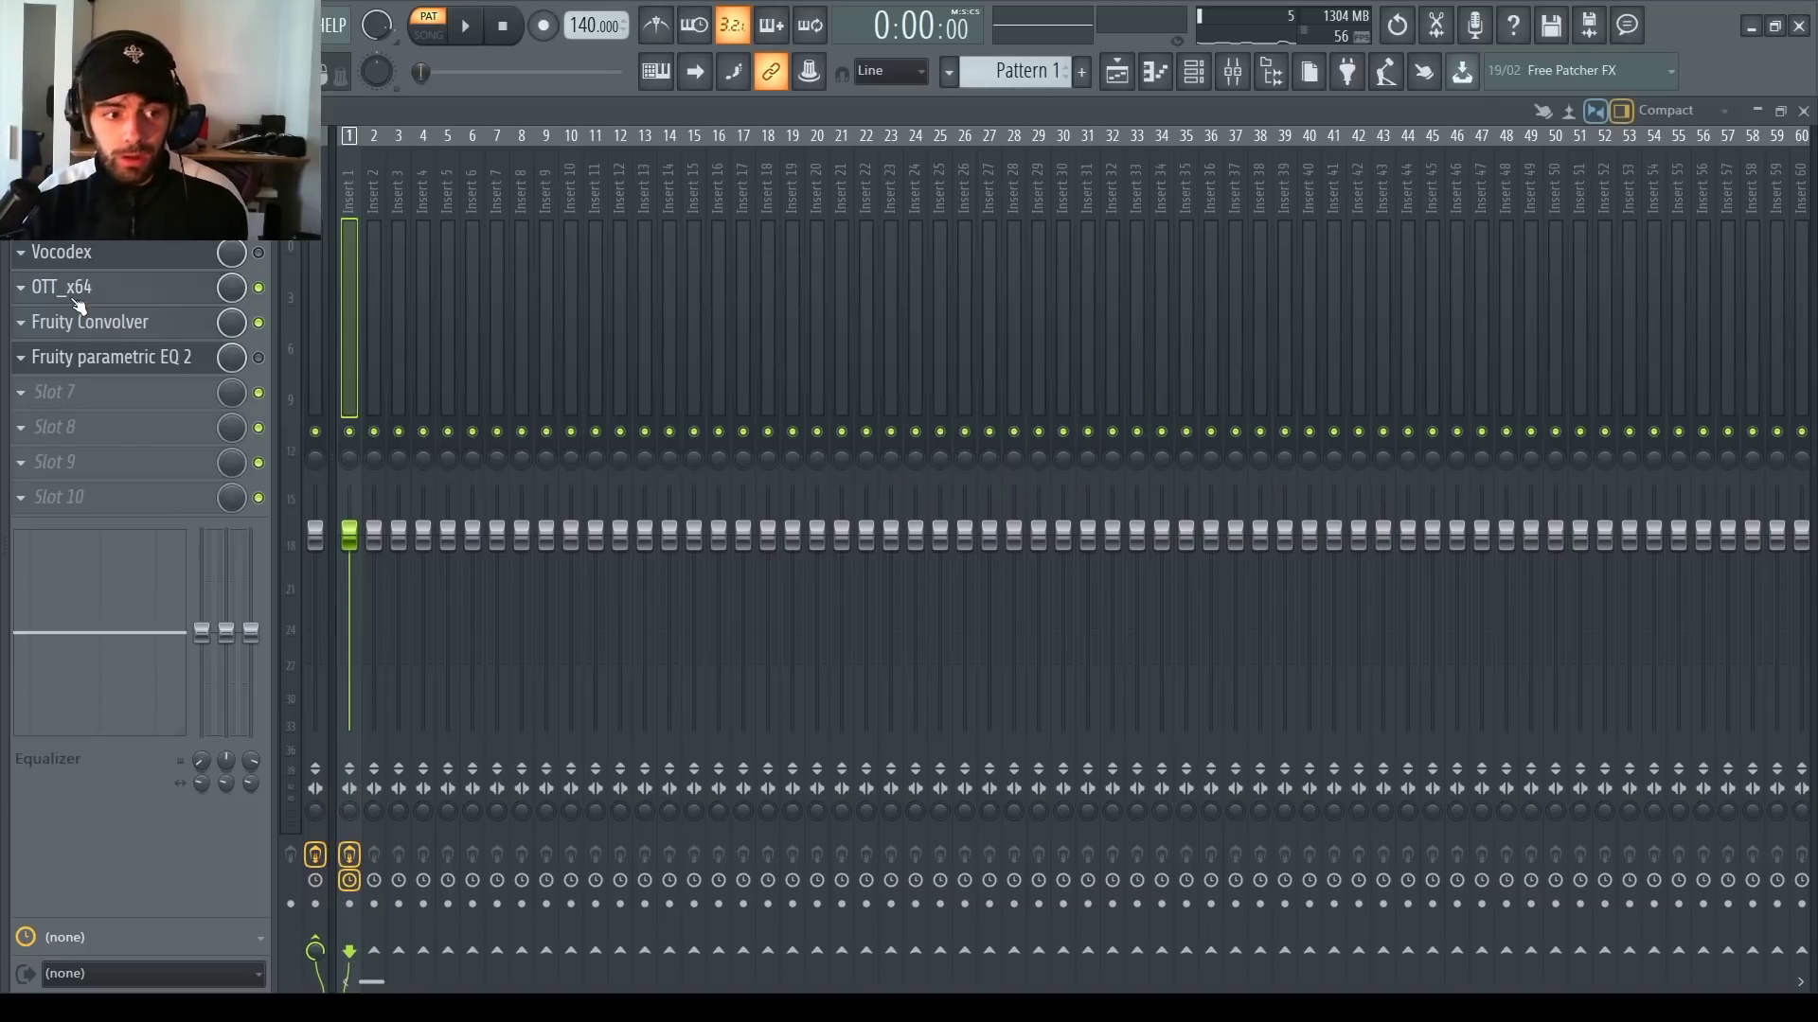
{"action": "left_click_drag", "start_coordinate": [386, 392], "coordinate": [1038, 280]}
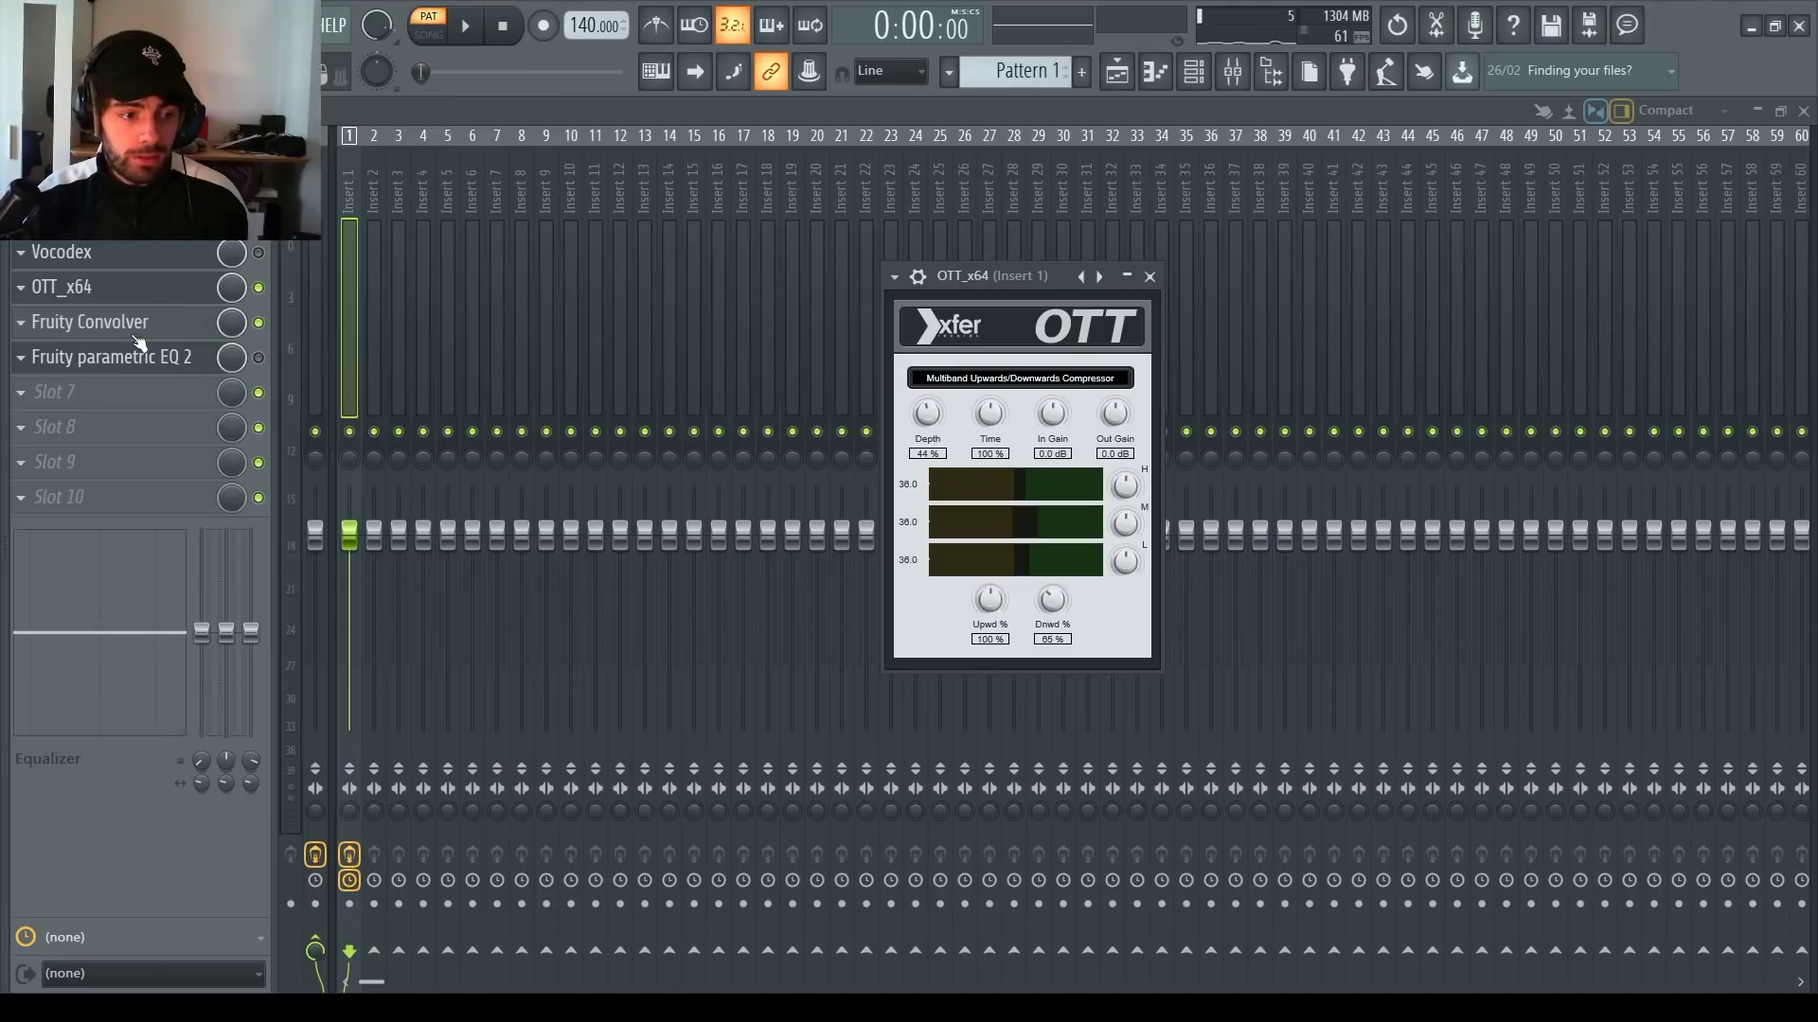
{"action": "left_click", "coordinate": [141, 331]}
{"action": "left_click_drag", "start_coordinate": [504, 197], "coordinate": [1245, 239]}
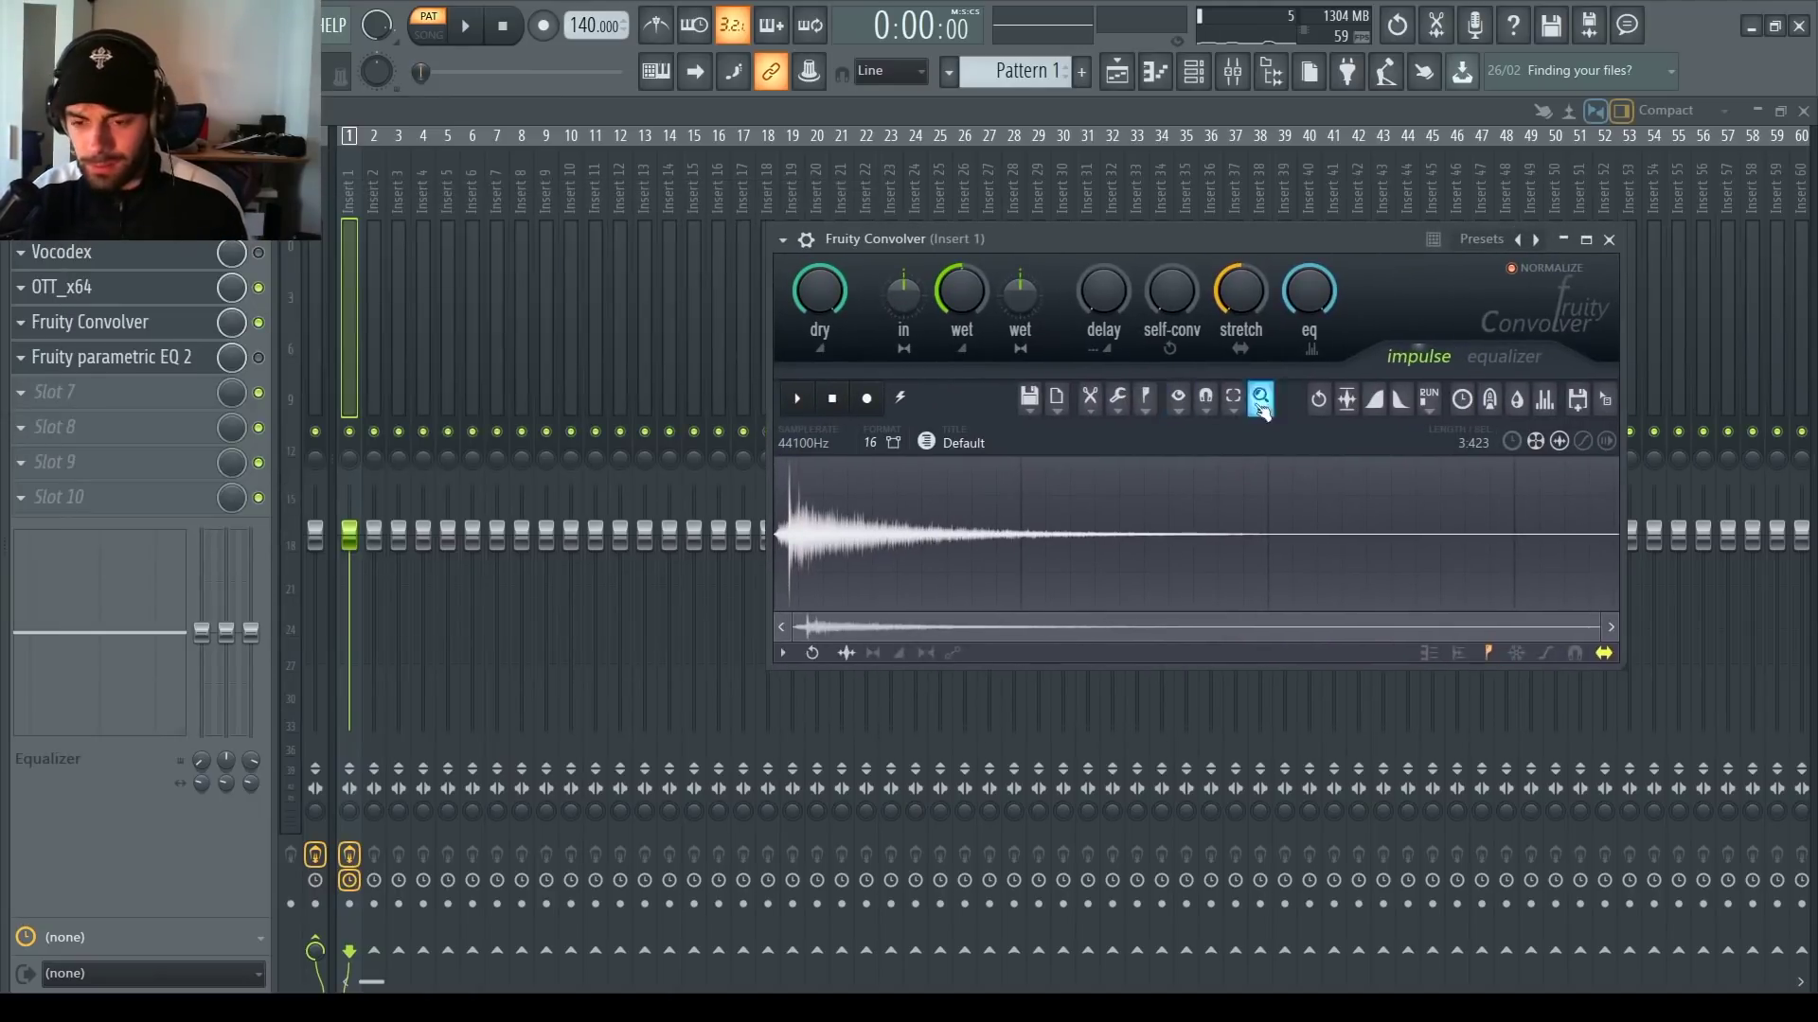
{"action": "left_click", "coordinate": [1608, 240]}
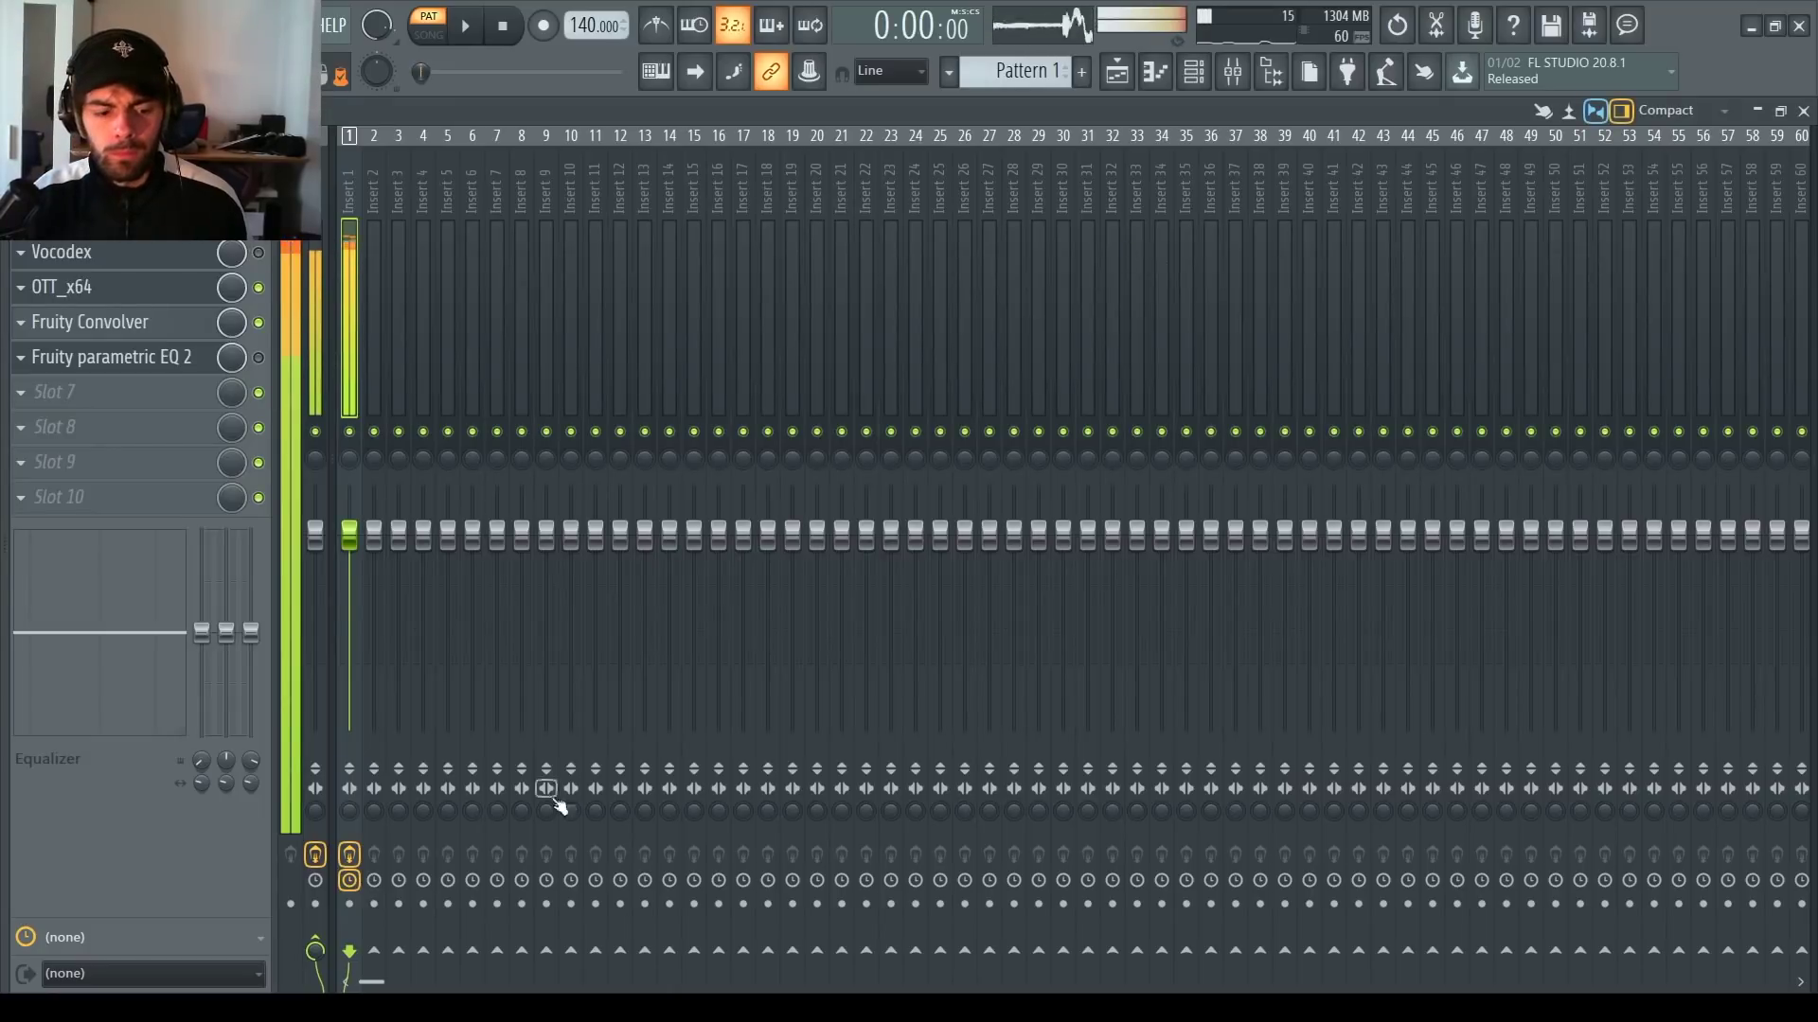
Step: Bypass and re-enable Insert 1's effects to compare the sound, and bring up the channel rack
{"action": "left_click", "coordinate": [364, 850]}
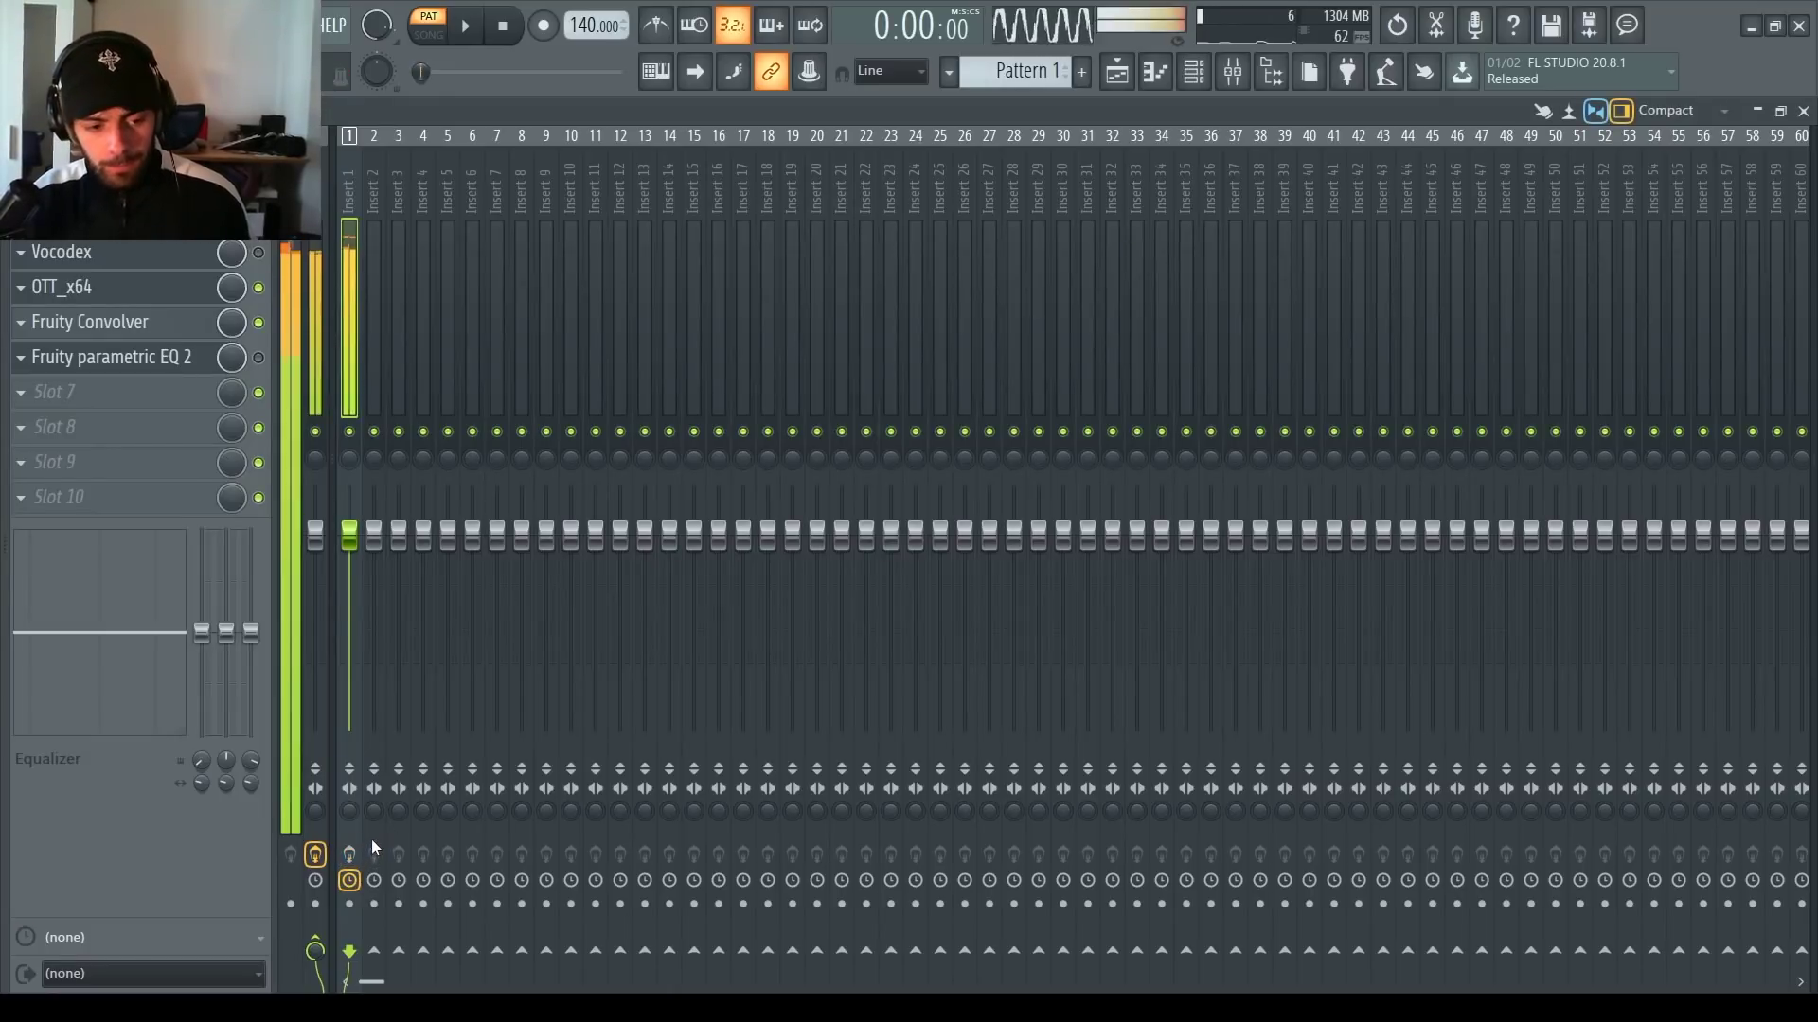
{"action": "left_click", "coordinate": [349, 854]}
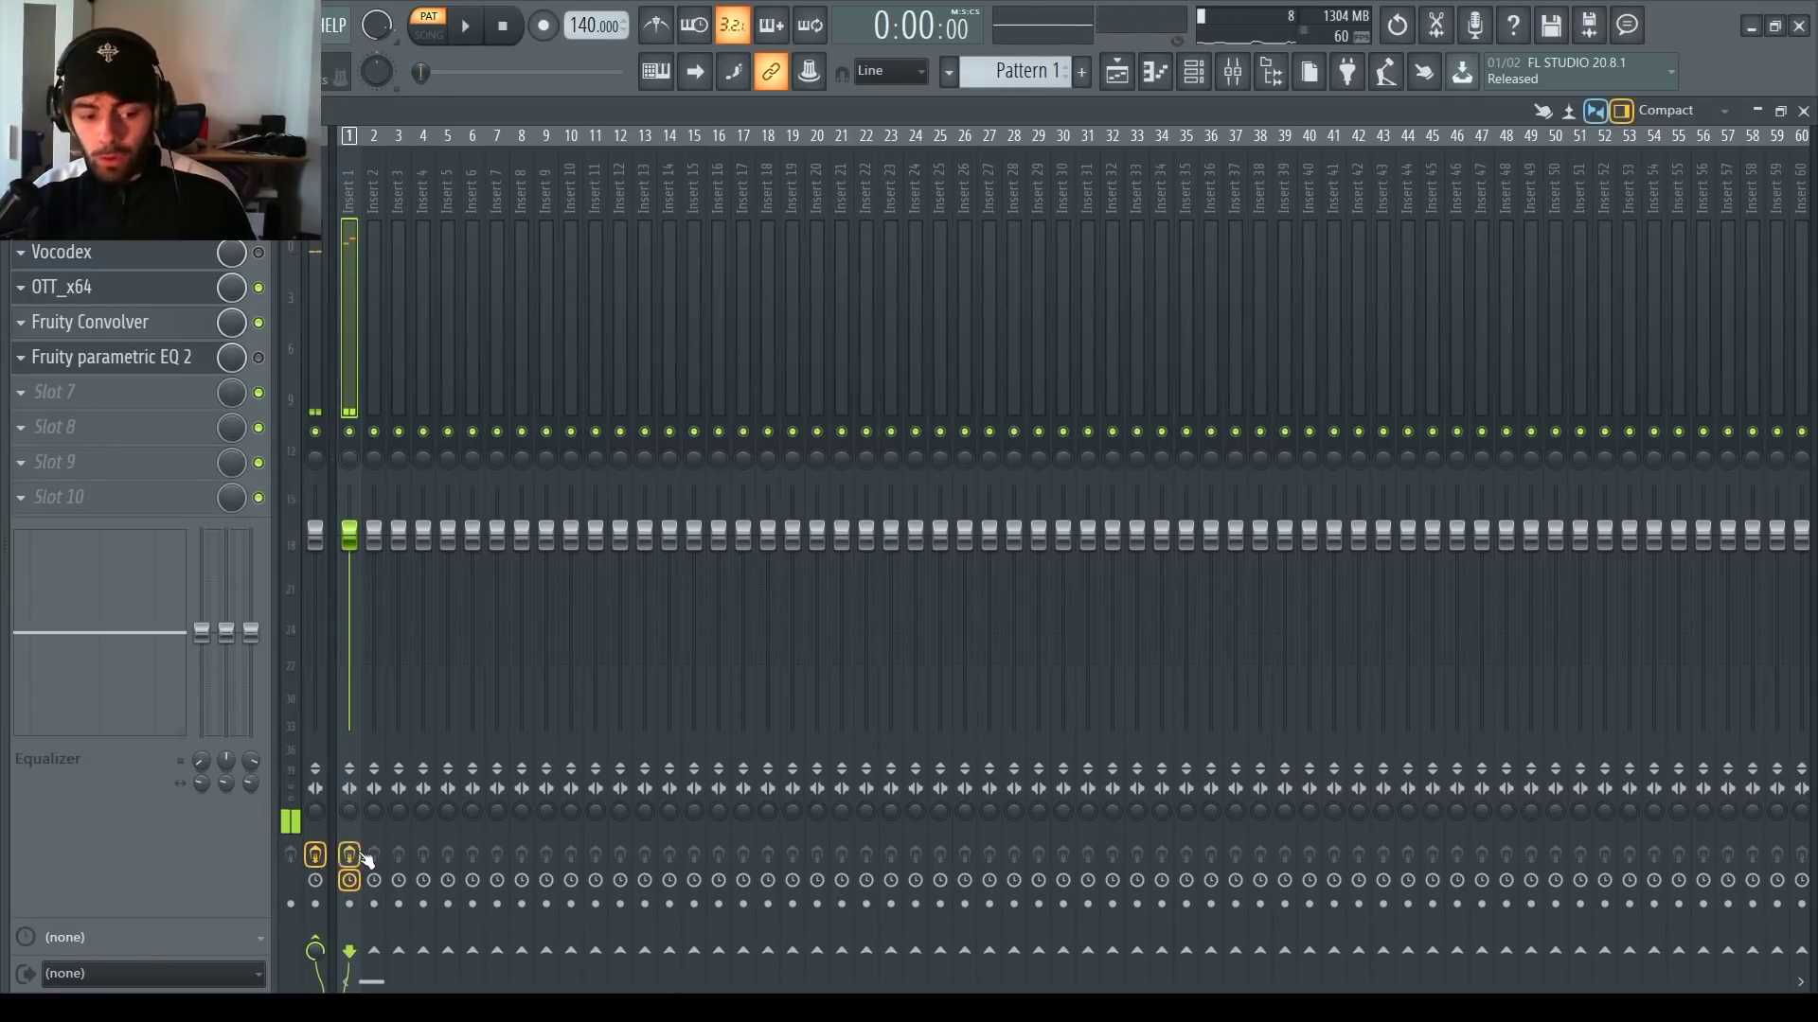
{"action": "left_click", "coordinate": [1194, 68]}
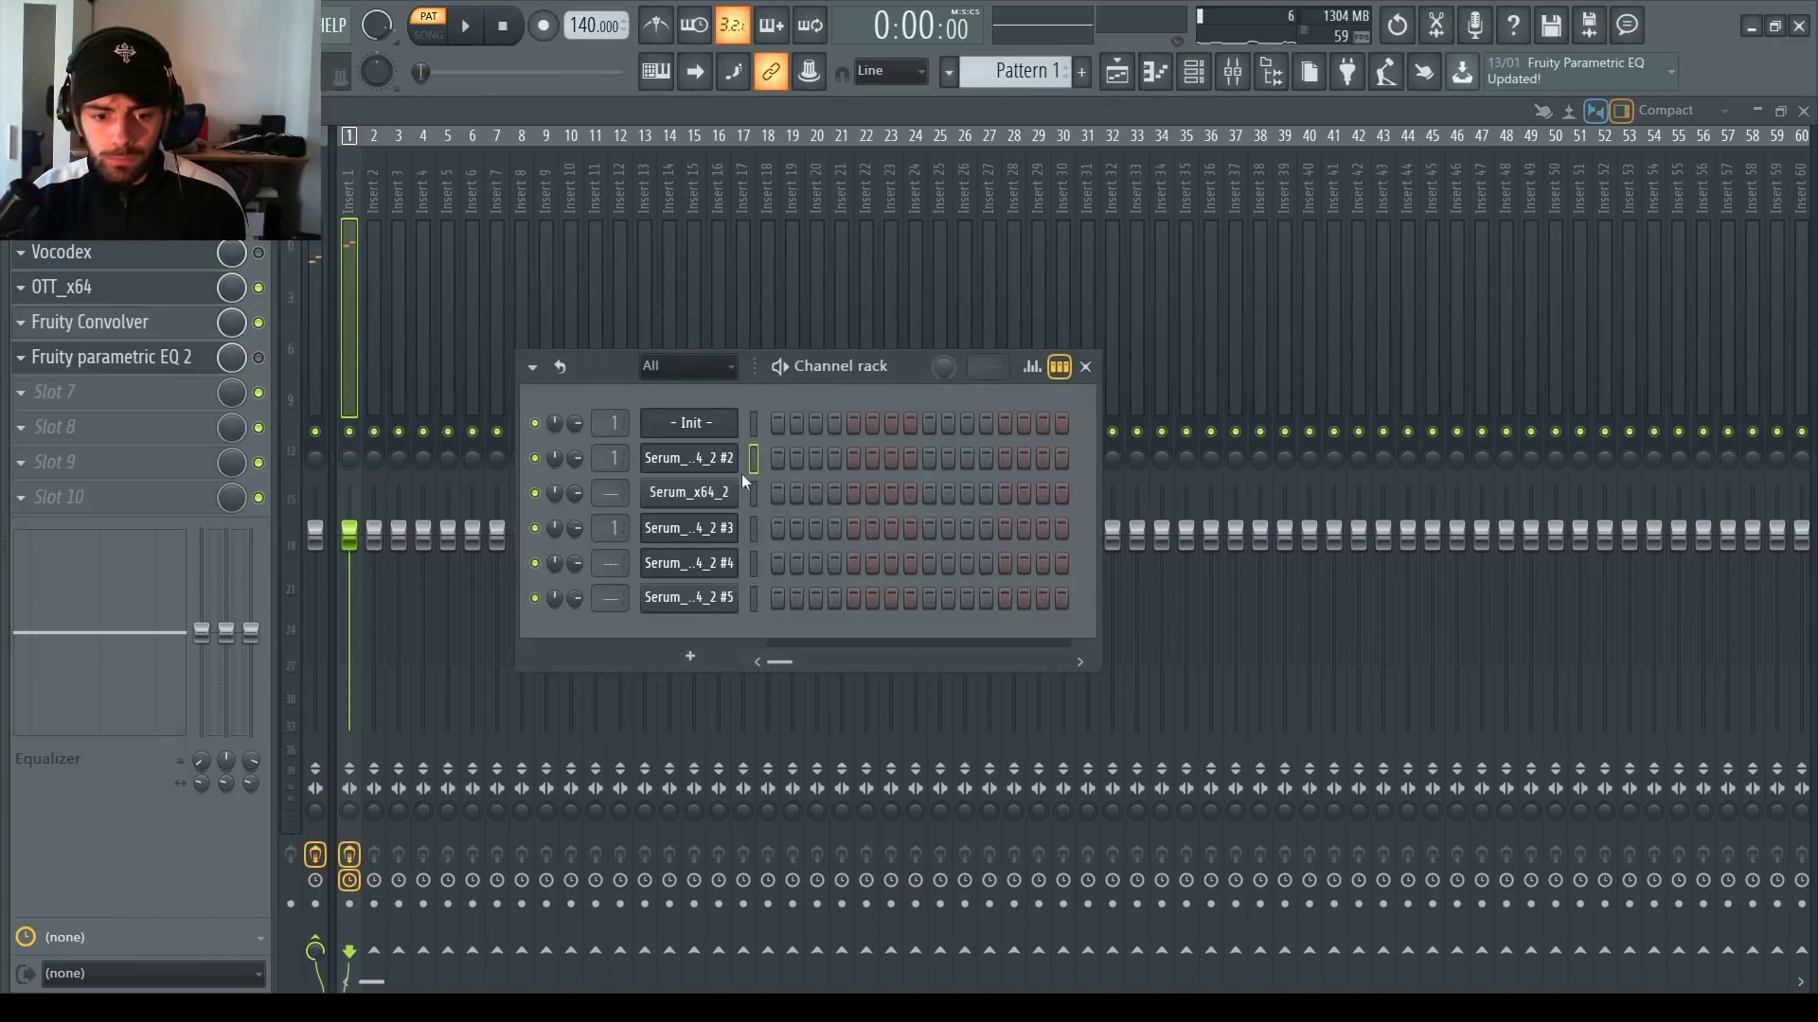
Step: Add a new blank Serum instance as another channel in the channel rack
{"action": "left_click", "coordinate": [752, 602]}
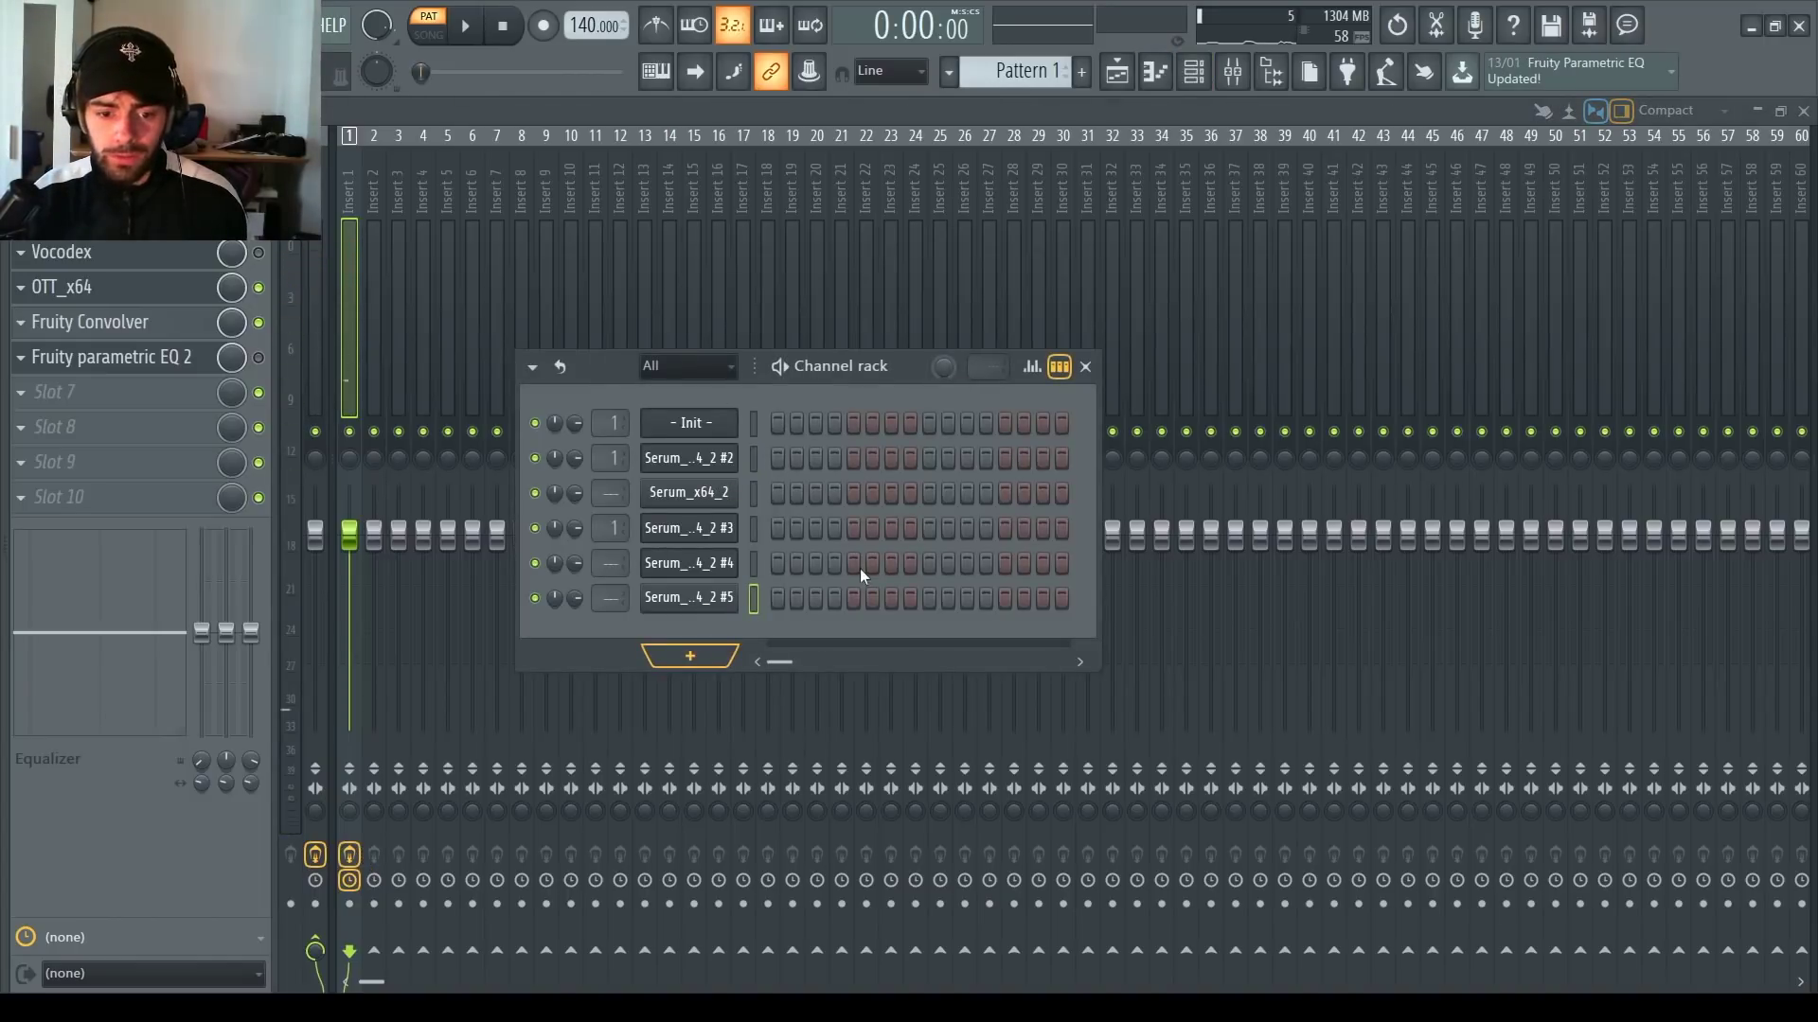
{"action": "left_click", "coordinate": [741, 852]}
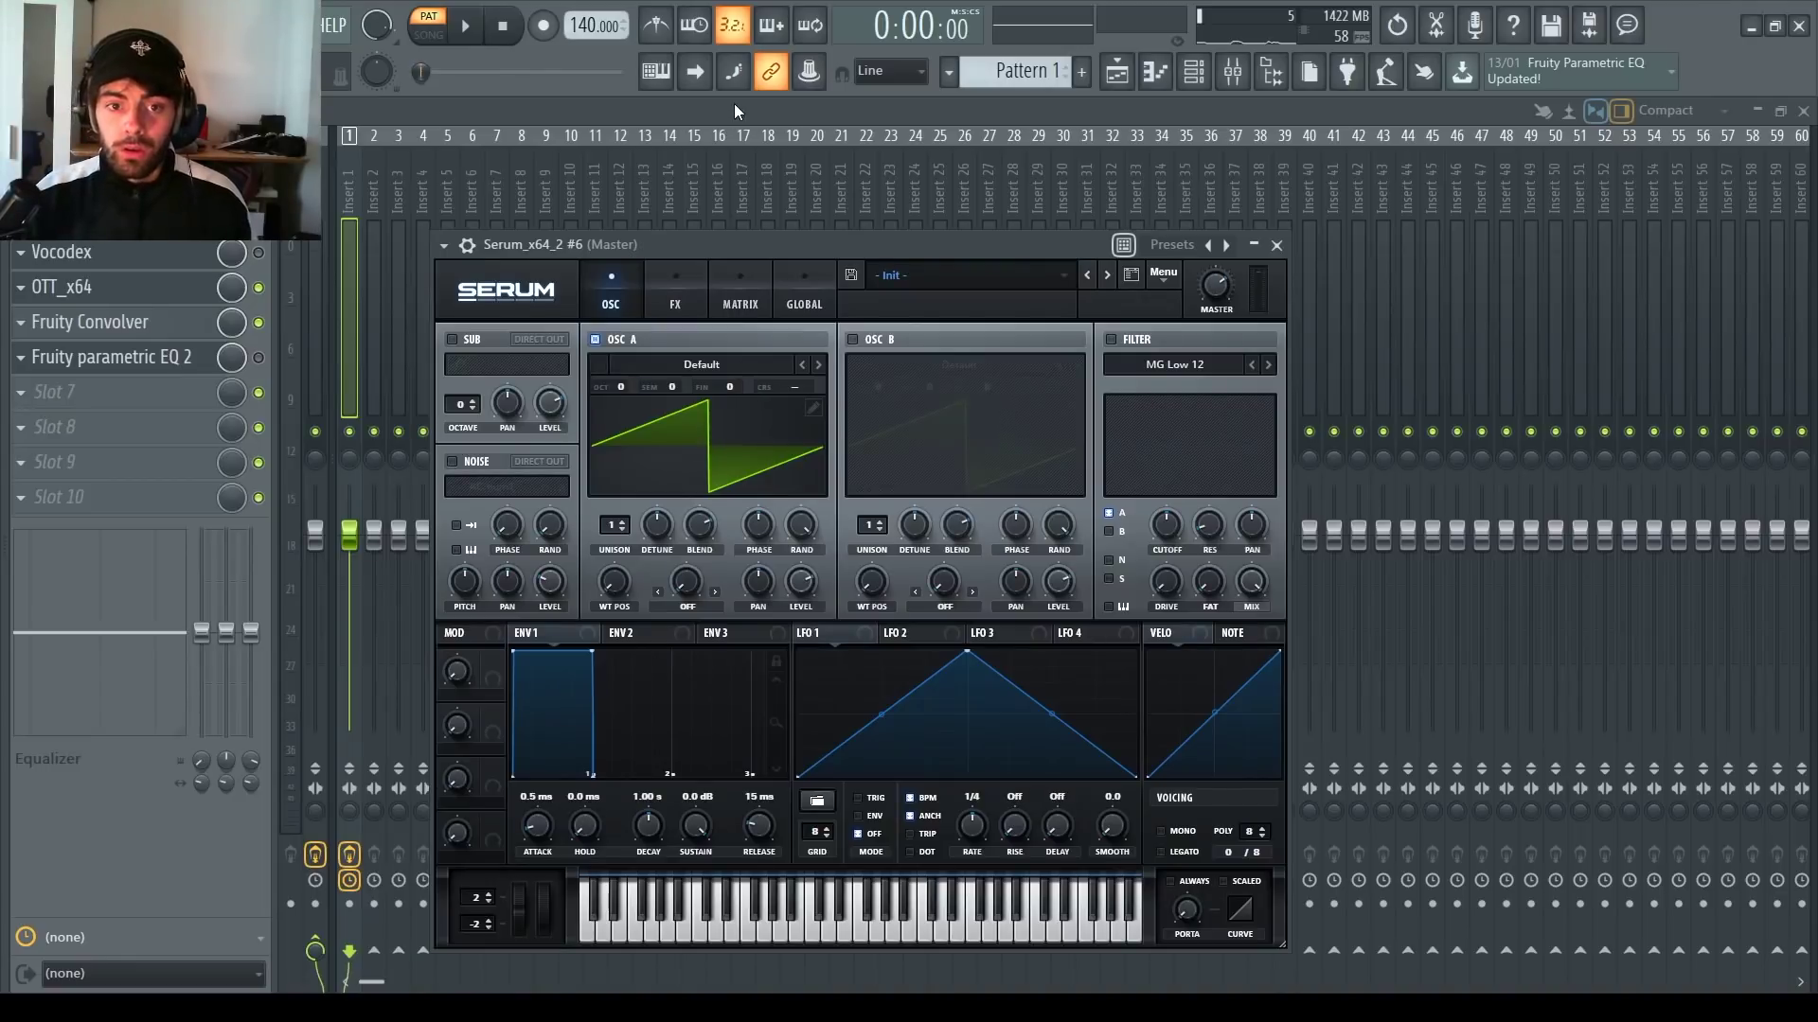
Step: Set oscillator A to the Basic Shapes triangle wave with 0% random phase and 2 unison voices
{"action": "left_click", "coordinate": [819, 364]}
{"action": "mouse_move", "coordinate": [623, 570]}
{"action": "left_mouse_down"}
{"action": "mouse_move", "coordinate": [635, 519]}
{"action": "mouse_move", "coordinate": [636, 545]}
{"action": "left_mouse_up"}
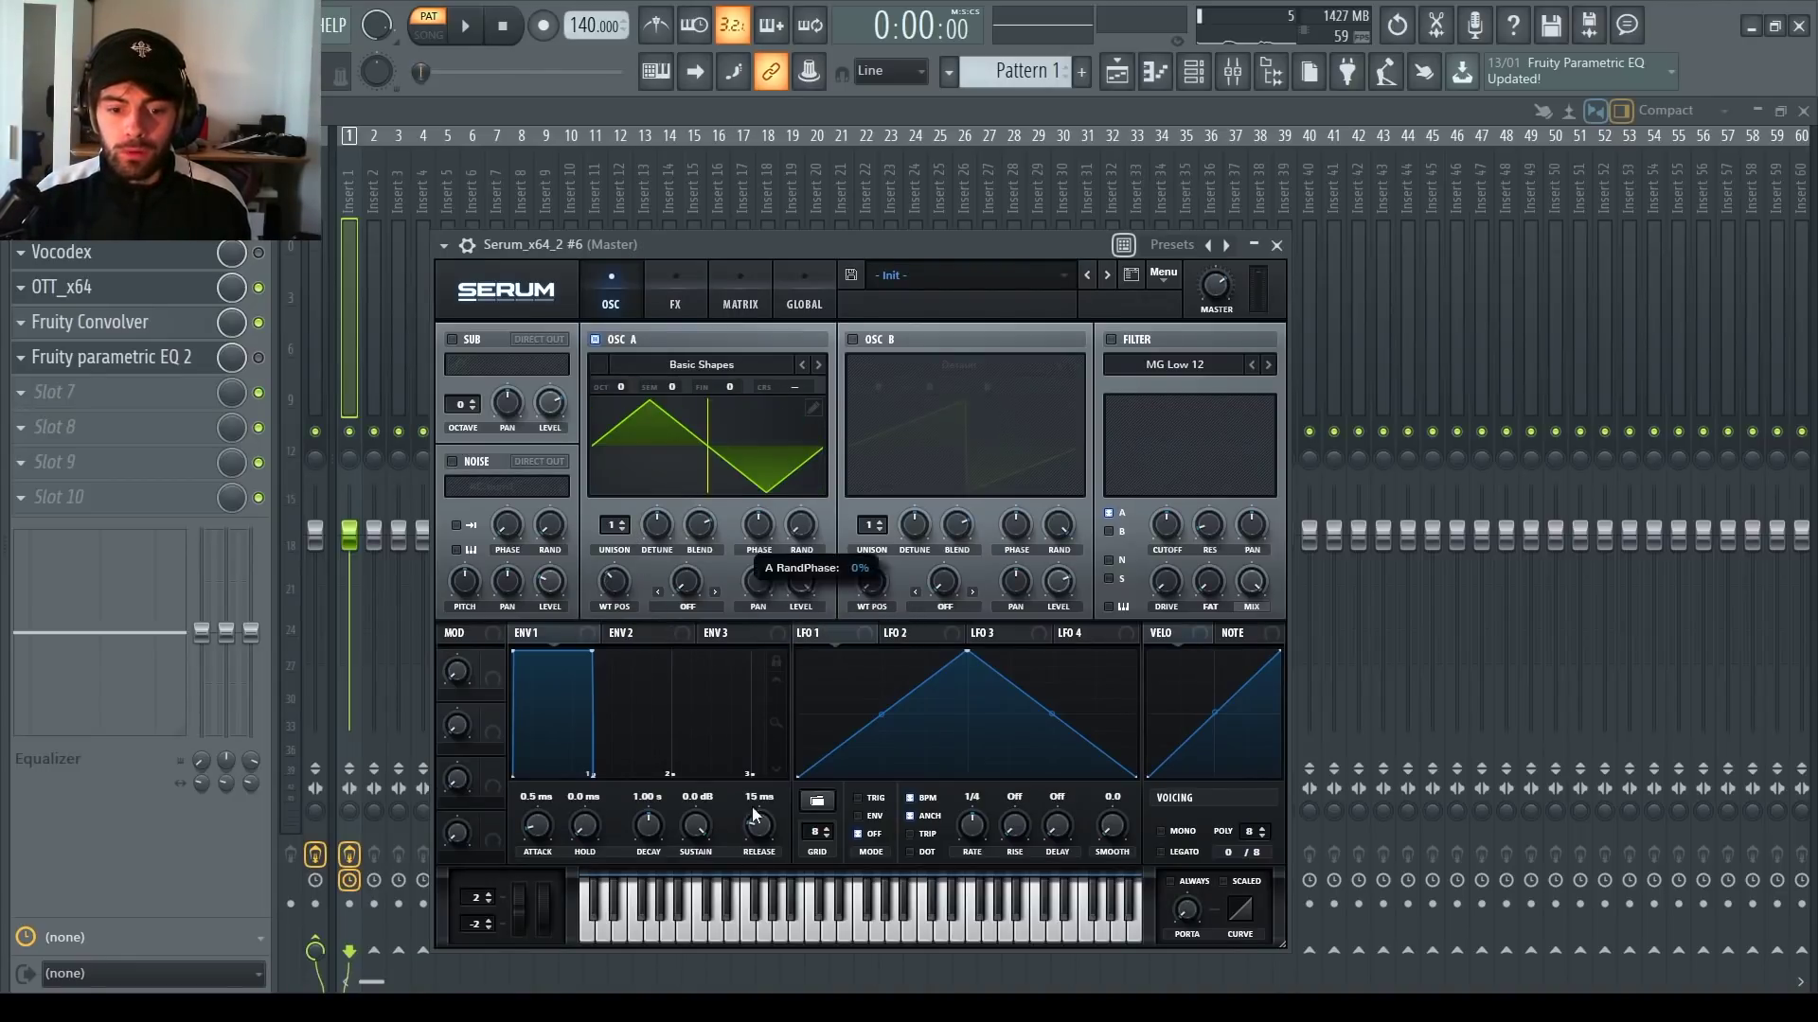
{"action": "left_click", "coordinate": [801, 296]}
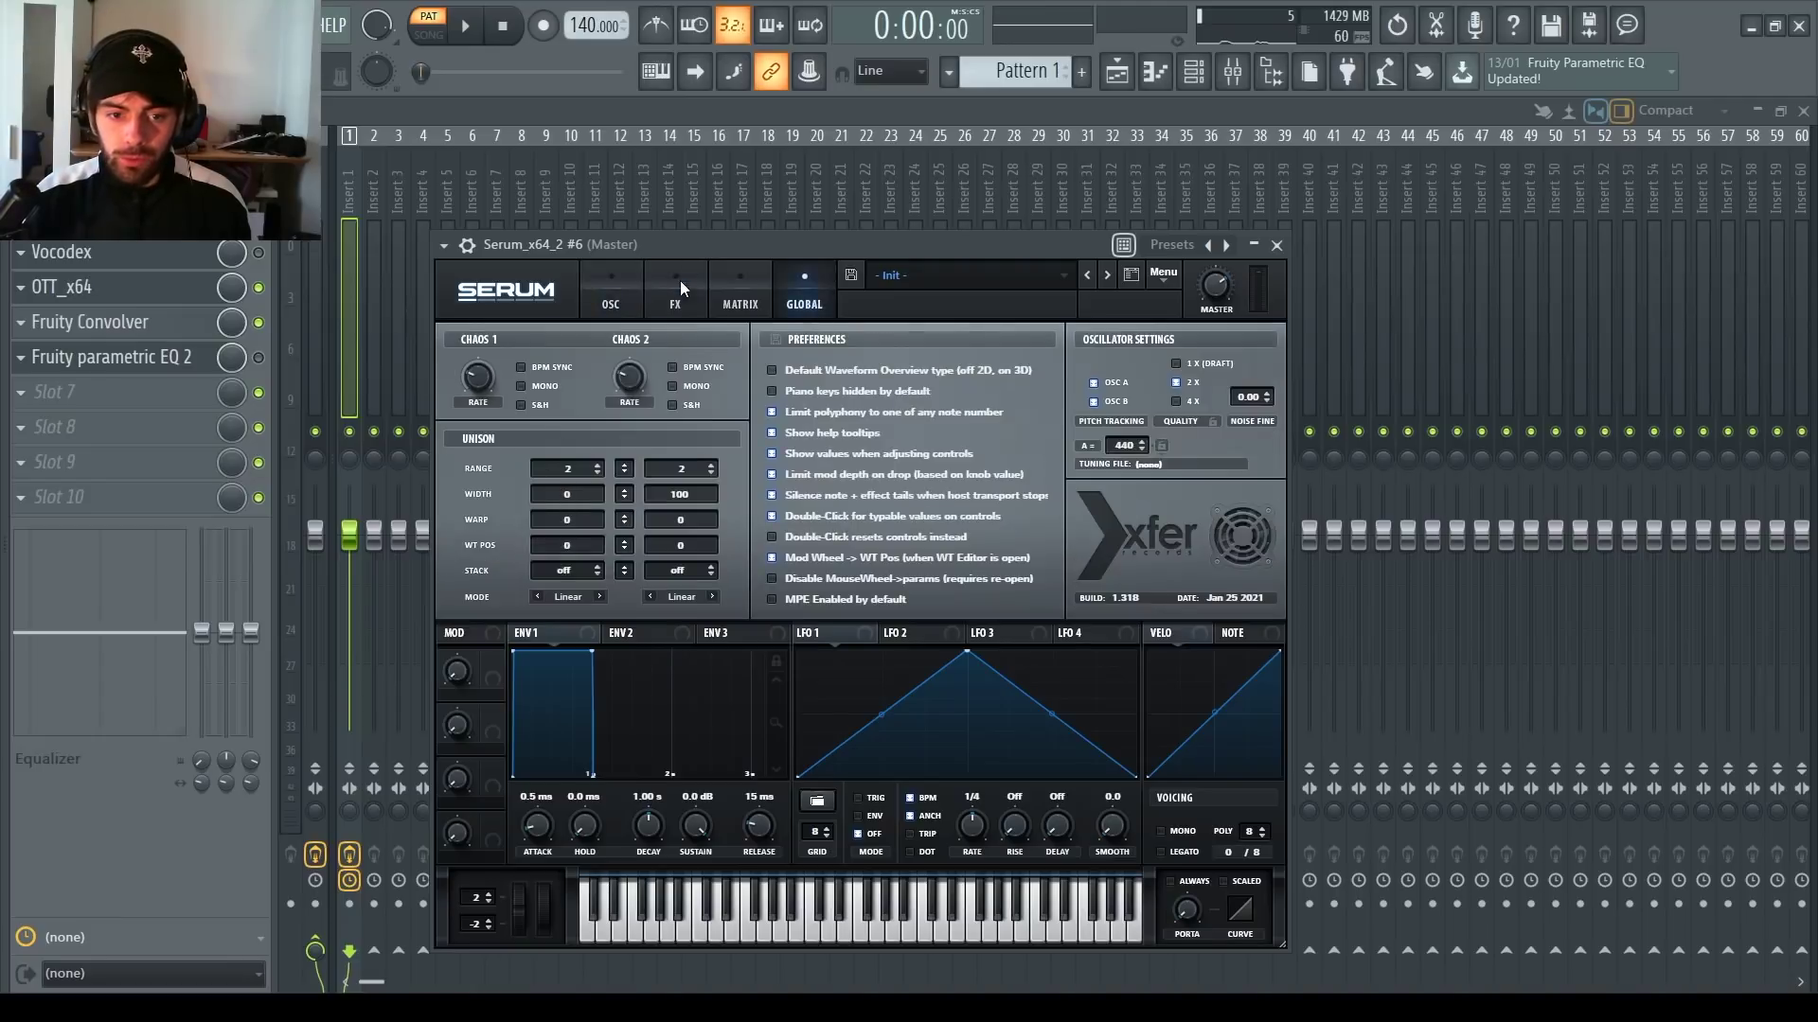
{"action": "left_click", "coordinate": [678, 284]}
{"action": "left_click", "coordinate": [620, 297]}
{"action": "left_click", "coordinate": [622, 521]}
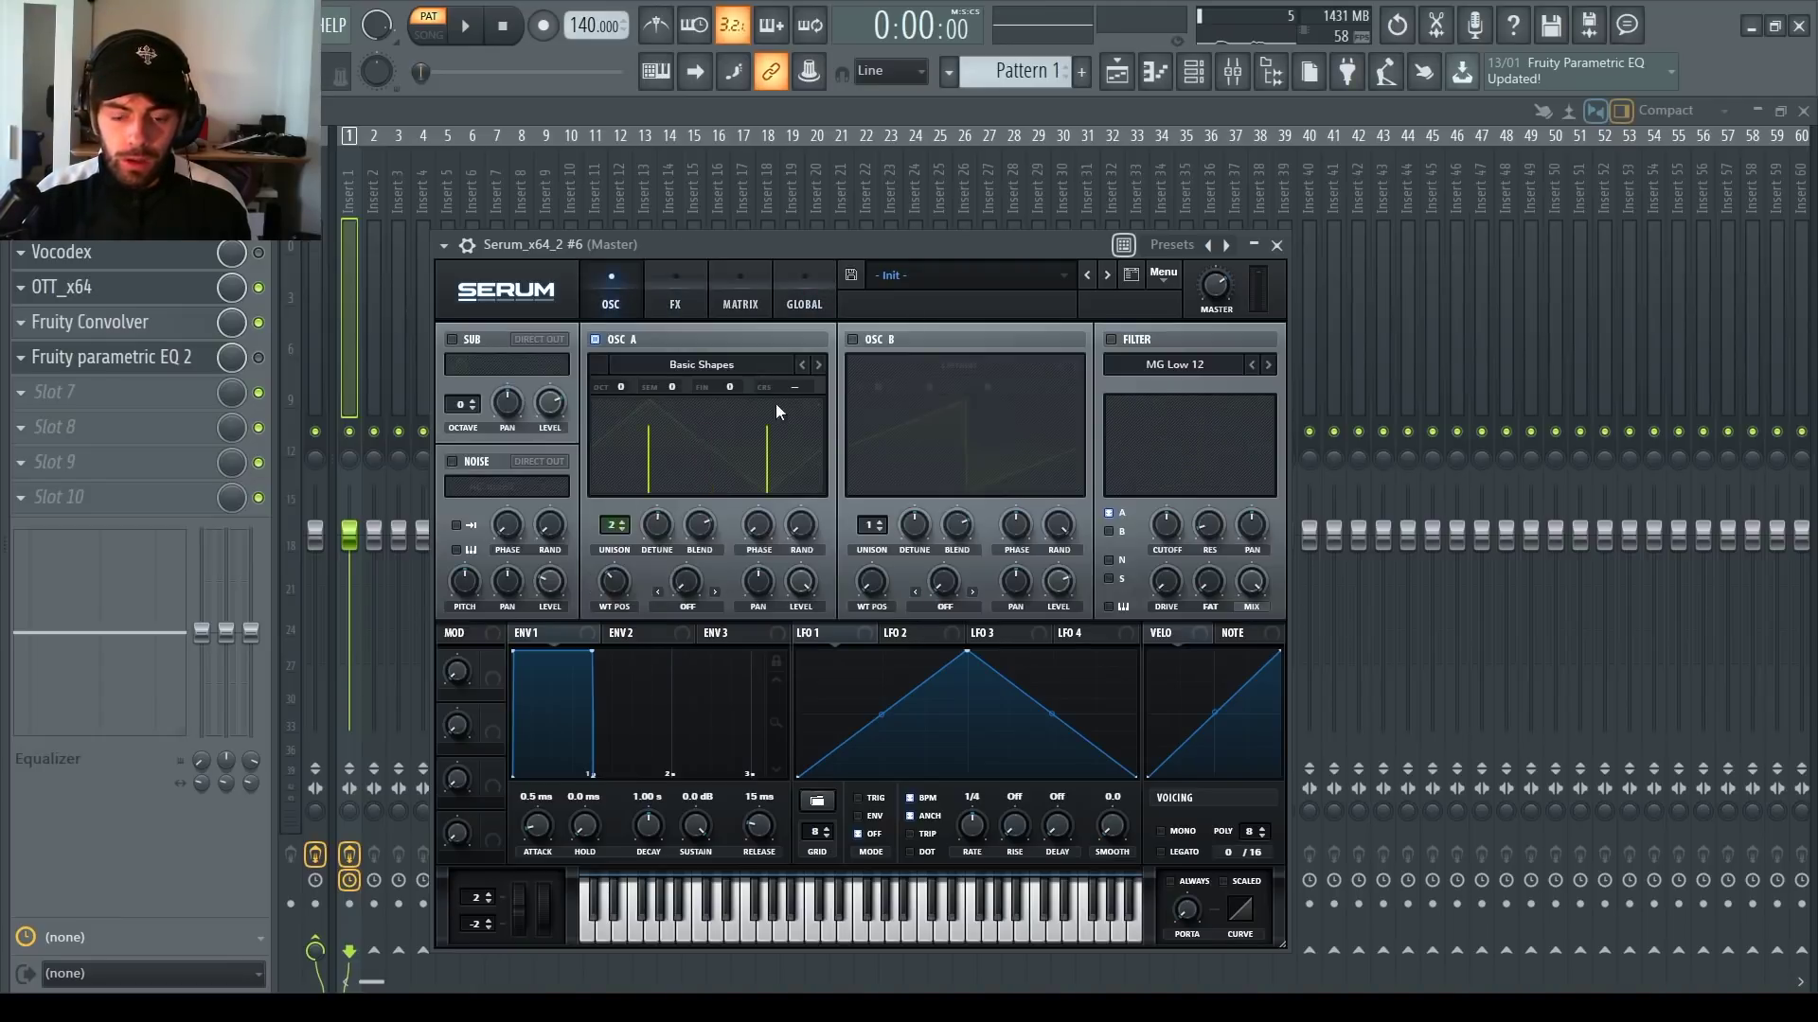
Step: Enable oscillator B with Basic Shapes at wavetable position 3, set octaves to -2 for A and +2 for B, and lower B's level
{"action": "left_click", "coordinate": [851, 340]}
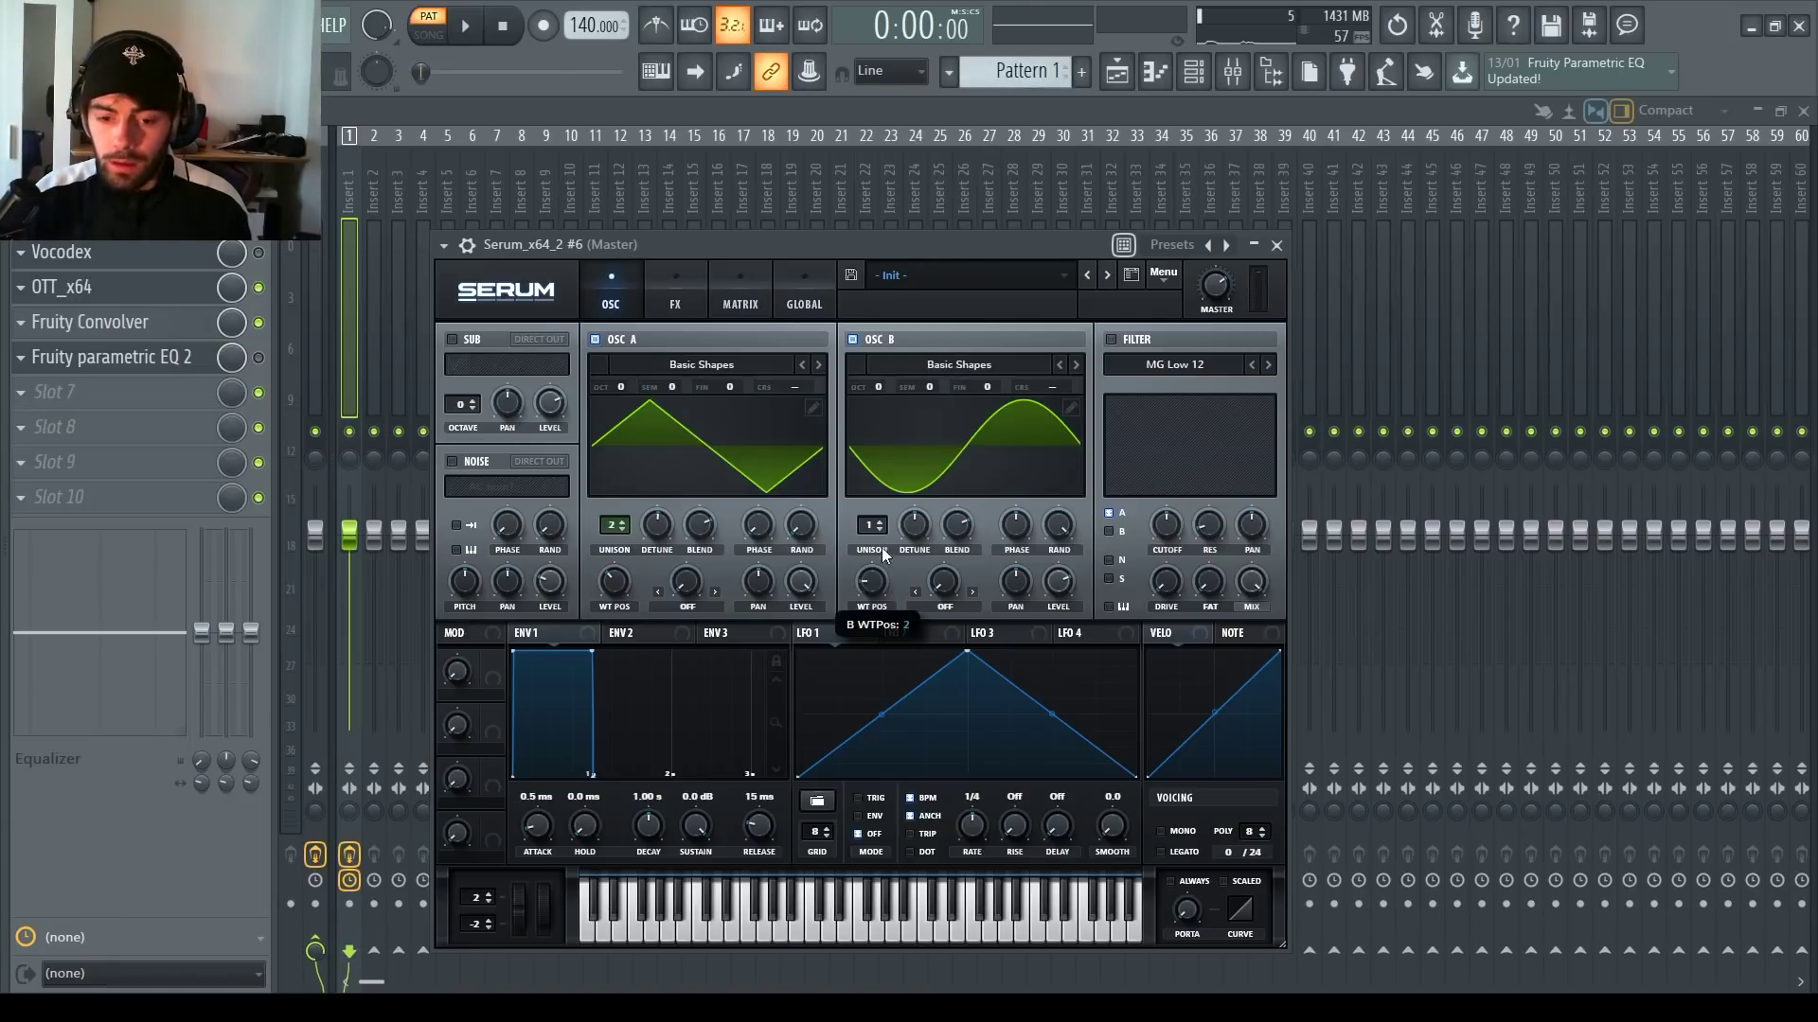
{"action": "left_click_drag", "start_coordinate": [878, 579], "coordinate": [886, 523]}
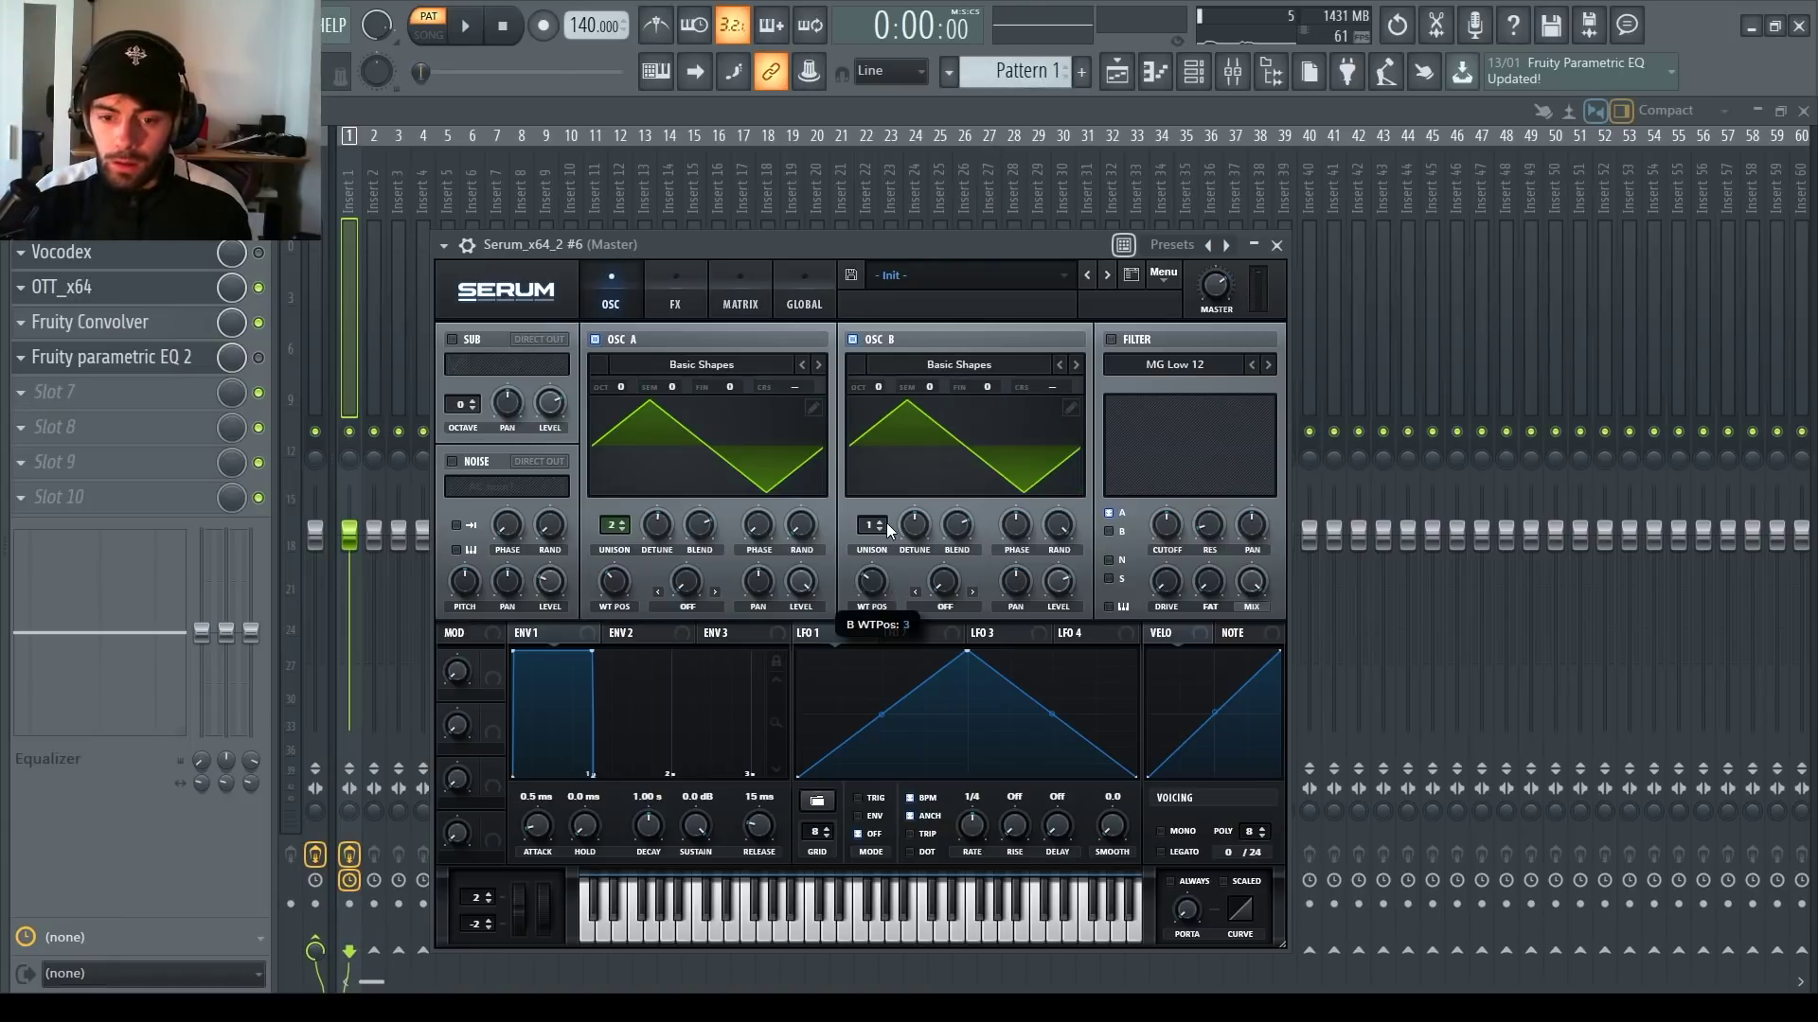
{"action": "left_click_drag", "start_coordinate": [879, 389], "coordinate": [906, 321]}
{"action": "left_click_drag", "start_coordinate": [632, 383], "coordinate": [633, 426]}
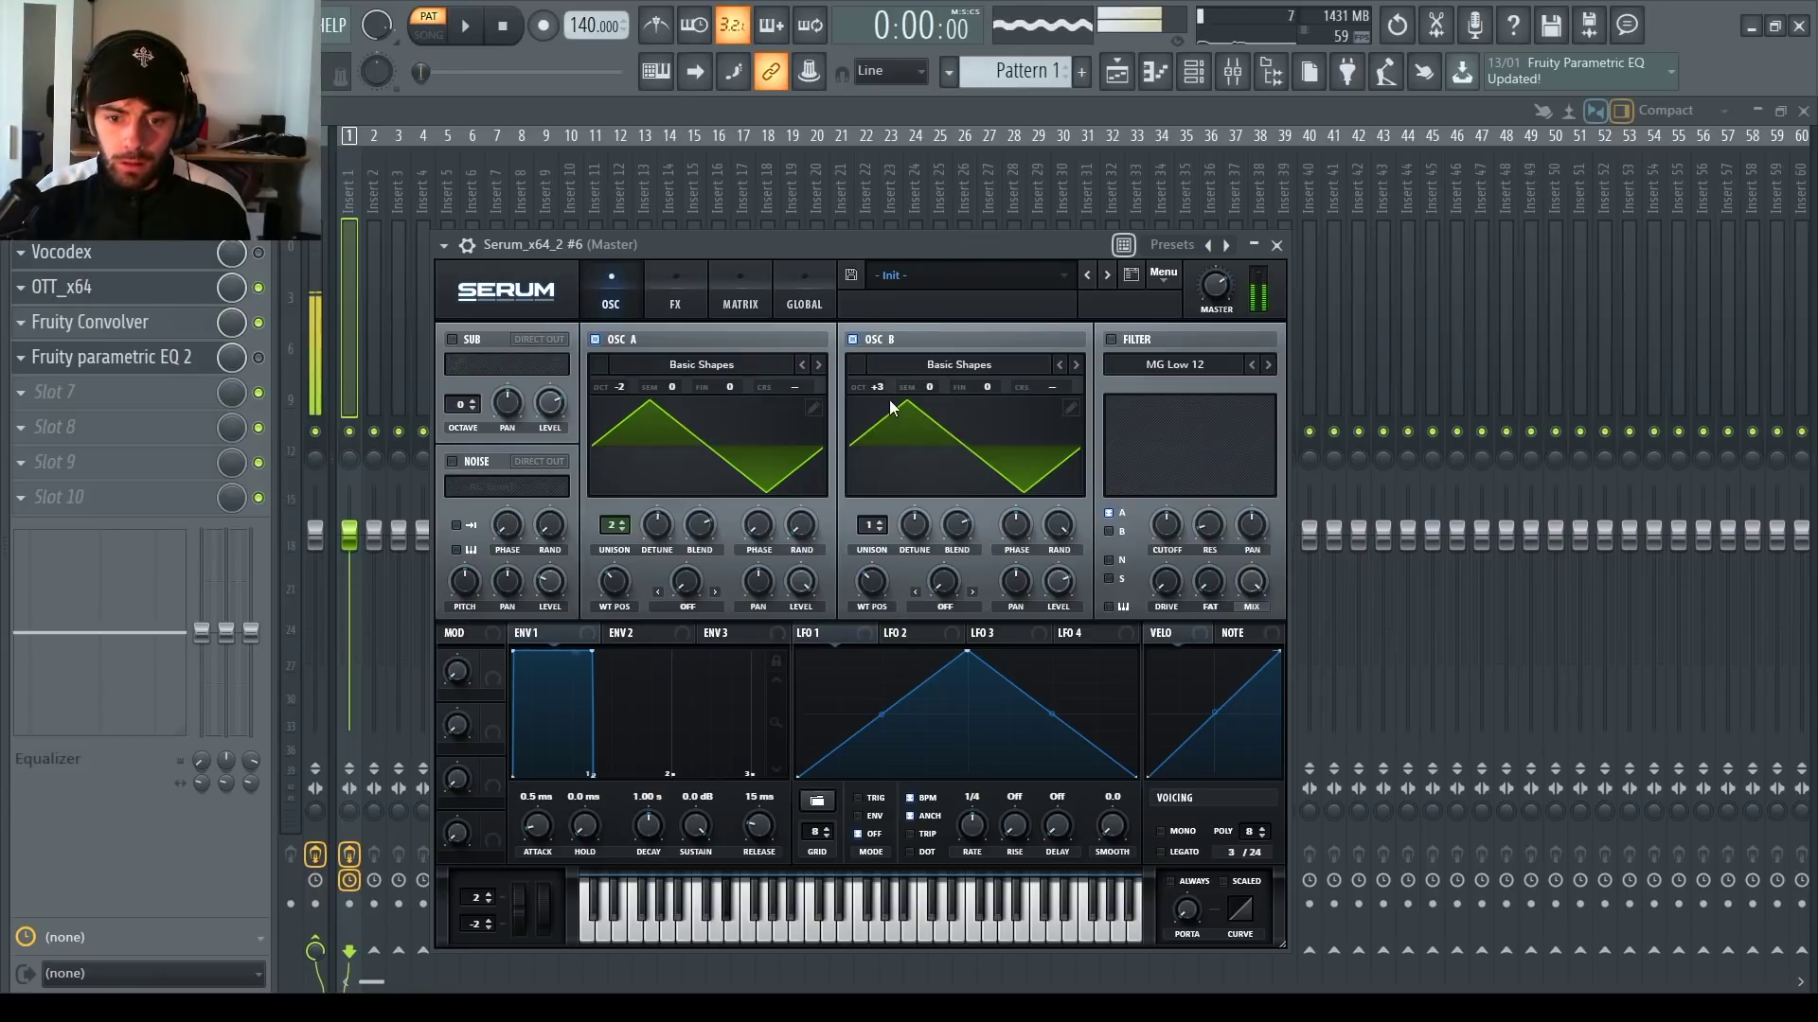
{"action": "left_click_drag", "start_coordinate": [877, 388], "coordinate": [876, 424]}
{"action": "left_click_drag", "start_coordinate": [1058, 581], "coordinate": [1059, 648]}
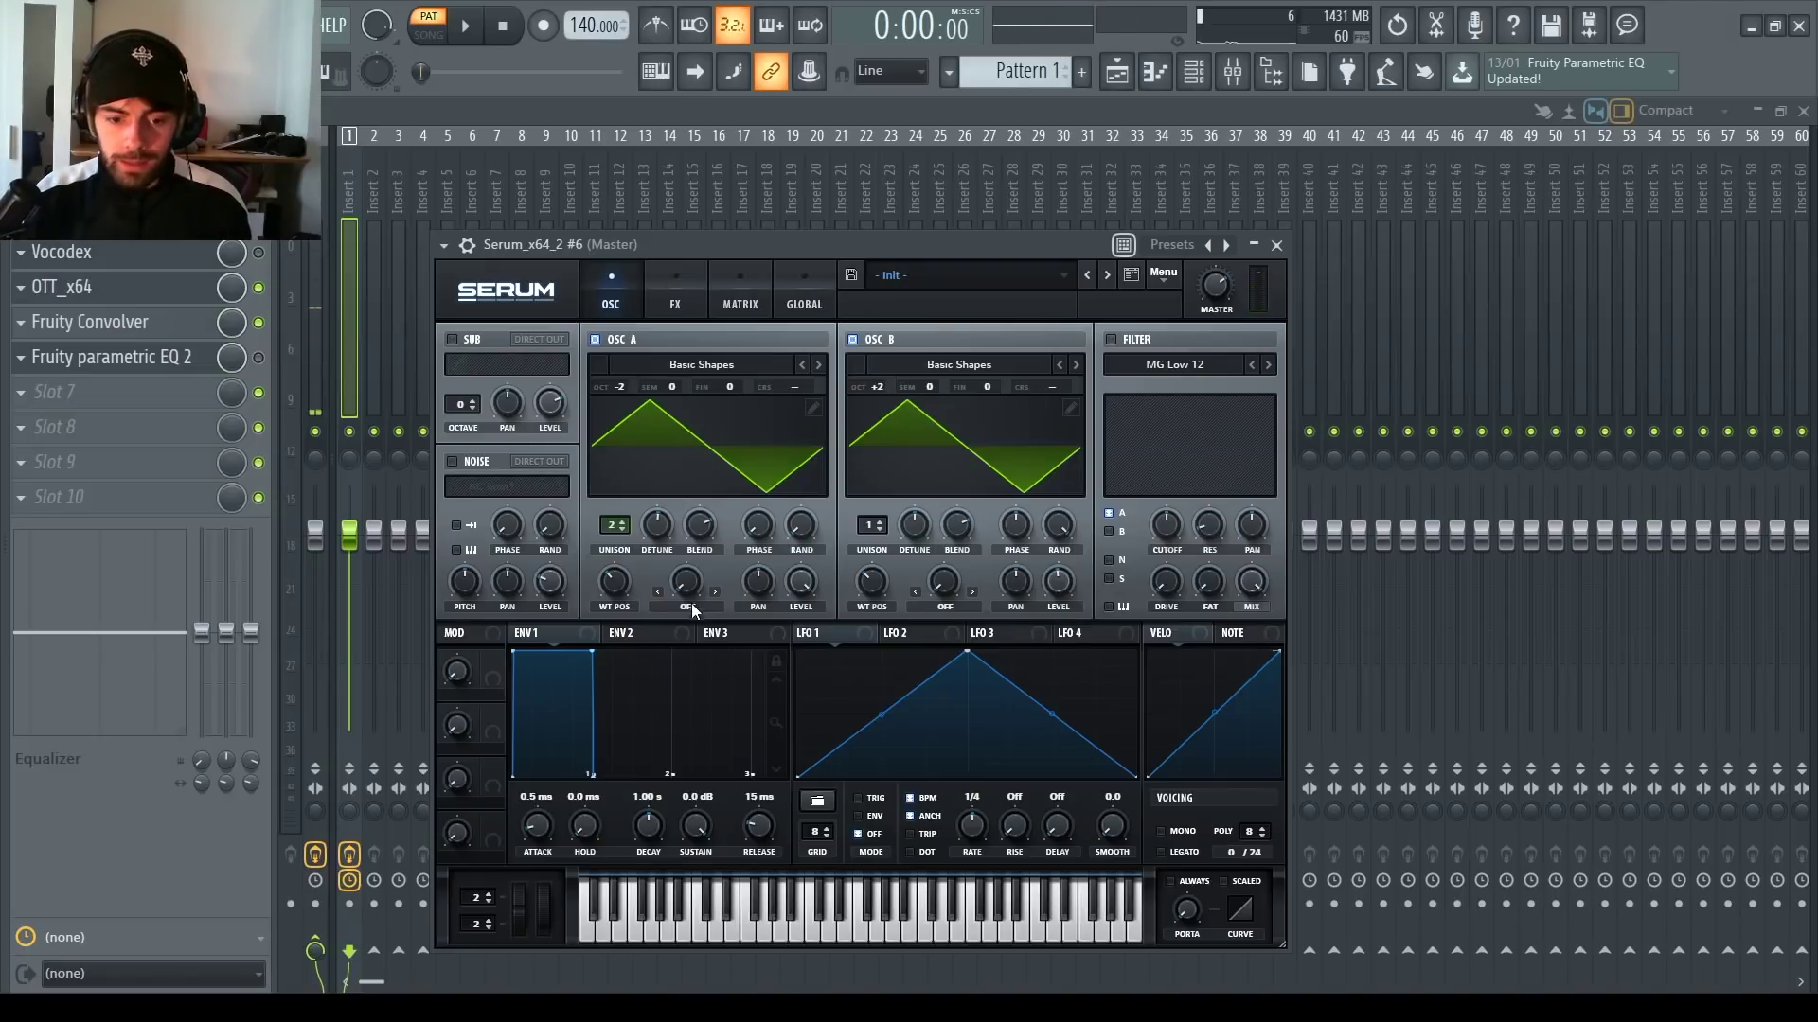
Step: Apply FM from B to oscillator A, and enable the sub at octave -2 to drive FM (Sub) on oscillator B
{"action": "left_click", "coordinate": [723, 511]}
{"action": "left_click_drag", "start_coordinate": [689, 576], "coordinate": [701, 538]}
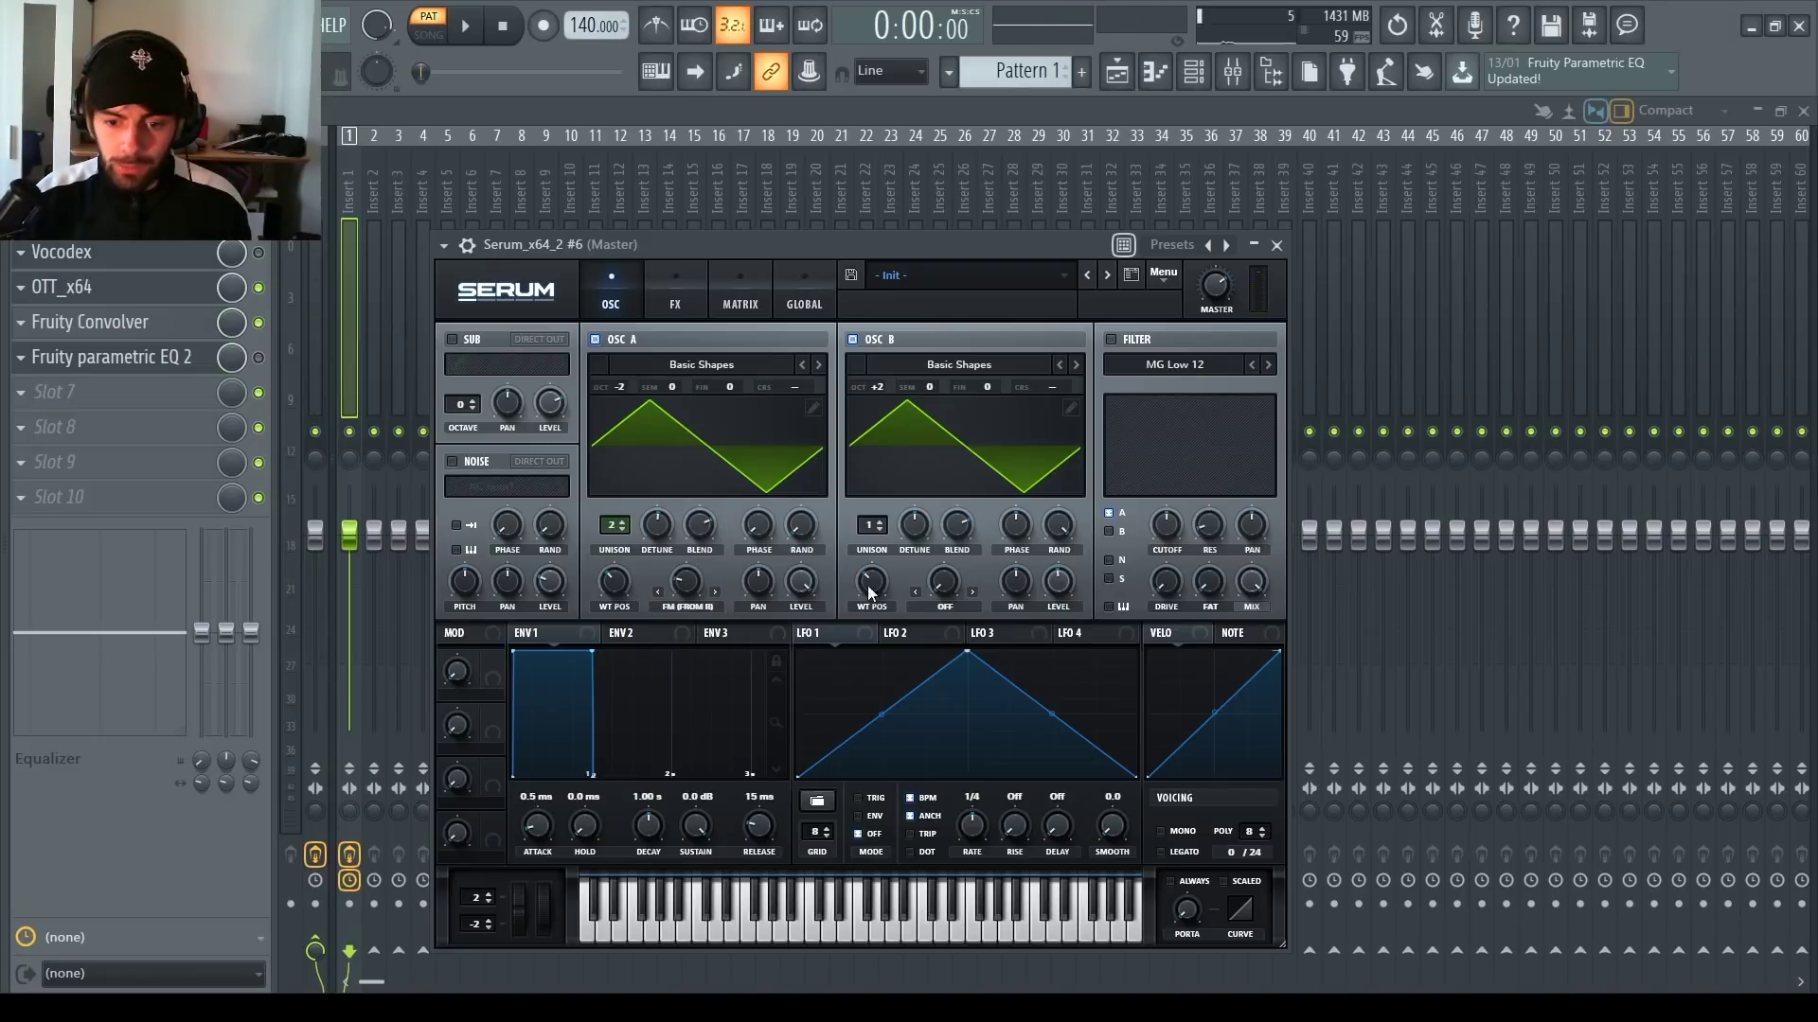
{"action": "left_click", "coordinate": [452, 339]}
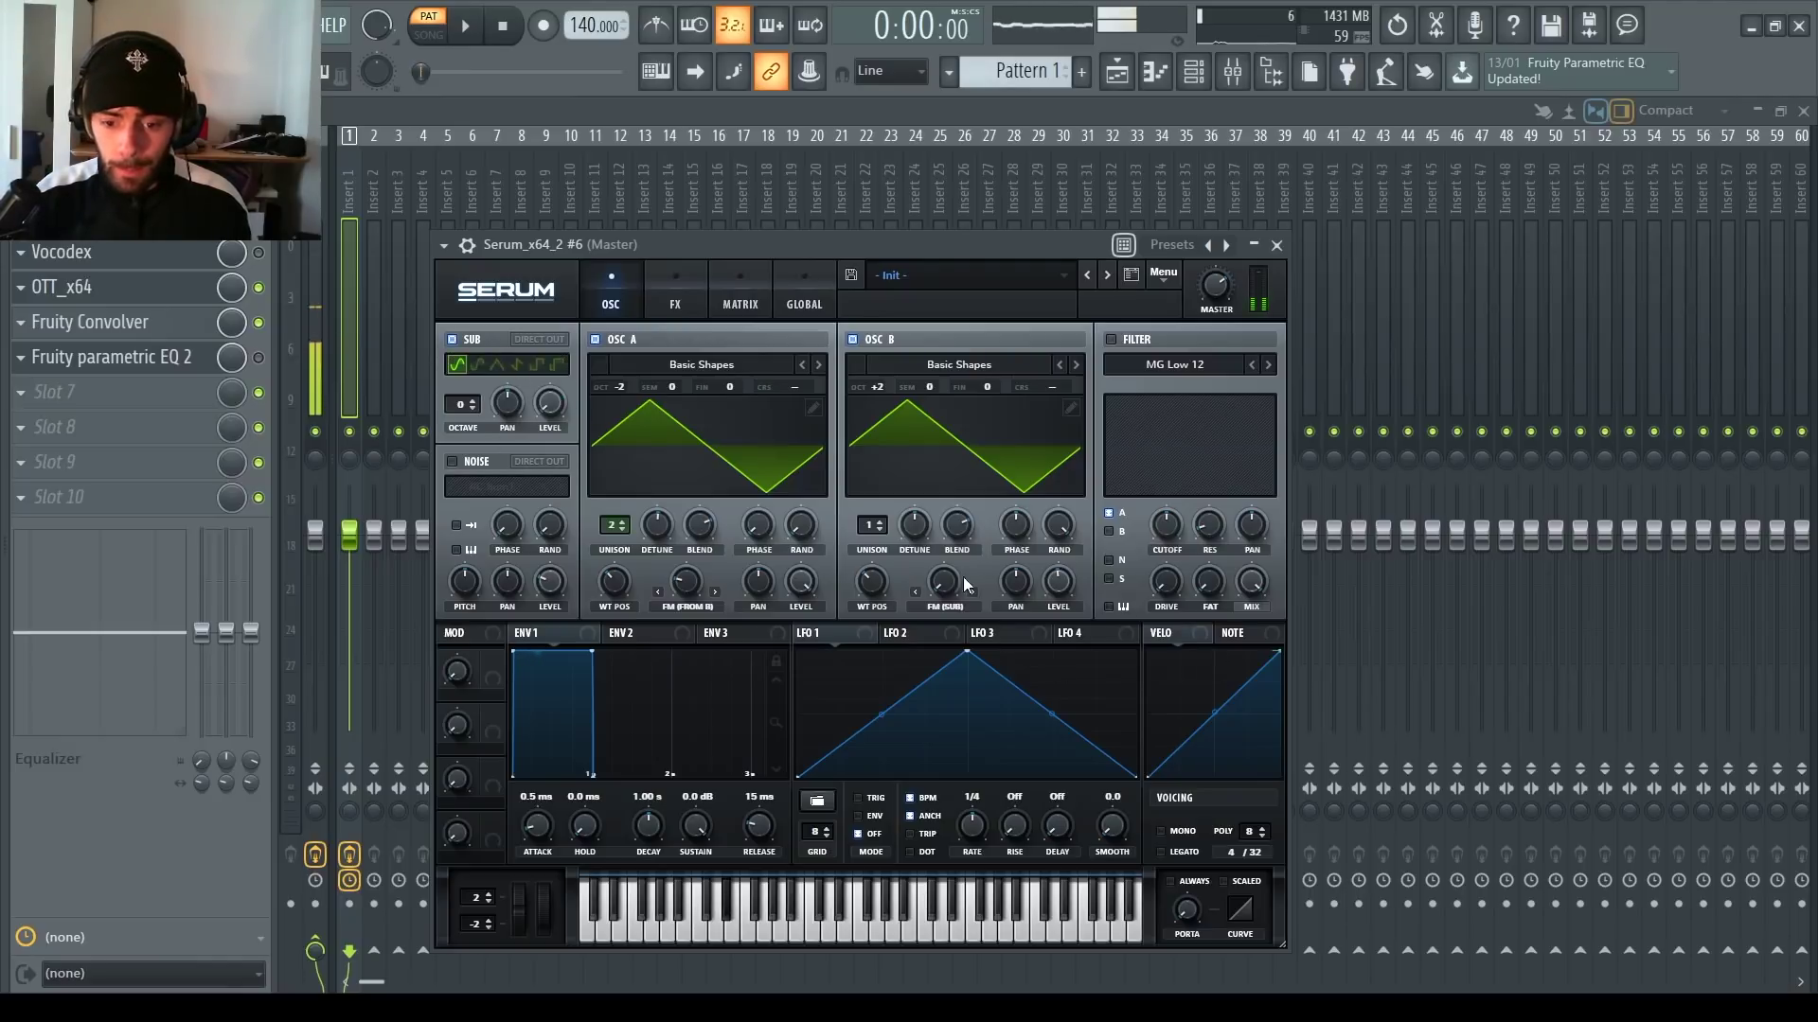
{"action": "left_click_drag", "start_coordinate": [941, 581], "coordinate": [942, 525]}
{"action": "left_click_drag", "start_coordinate": [461, 420], "coordinate": [463, 429]}
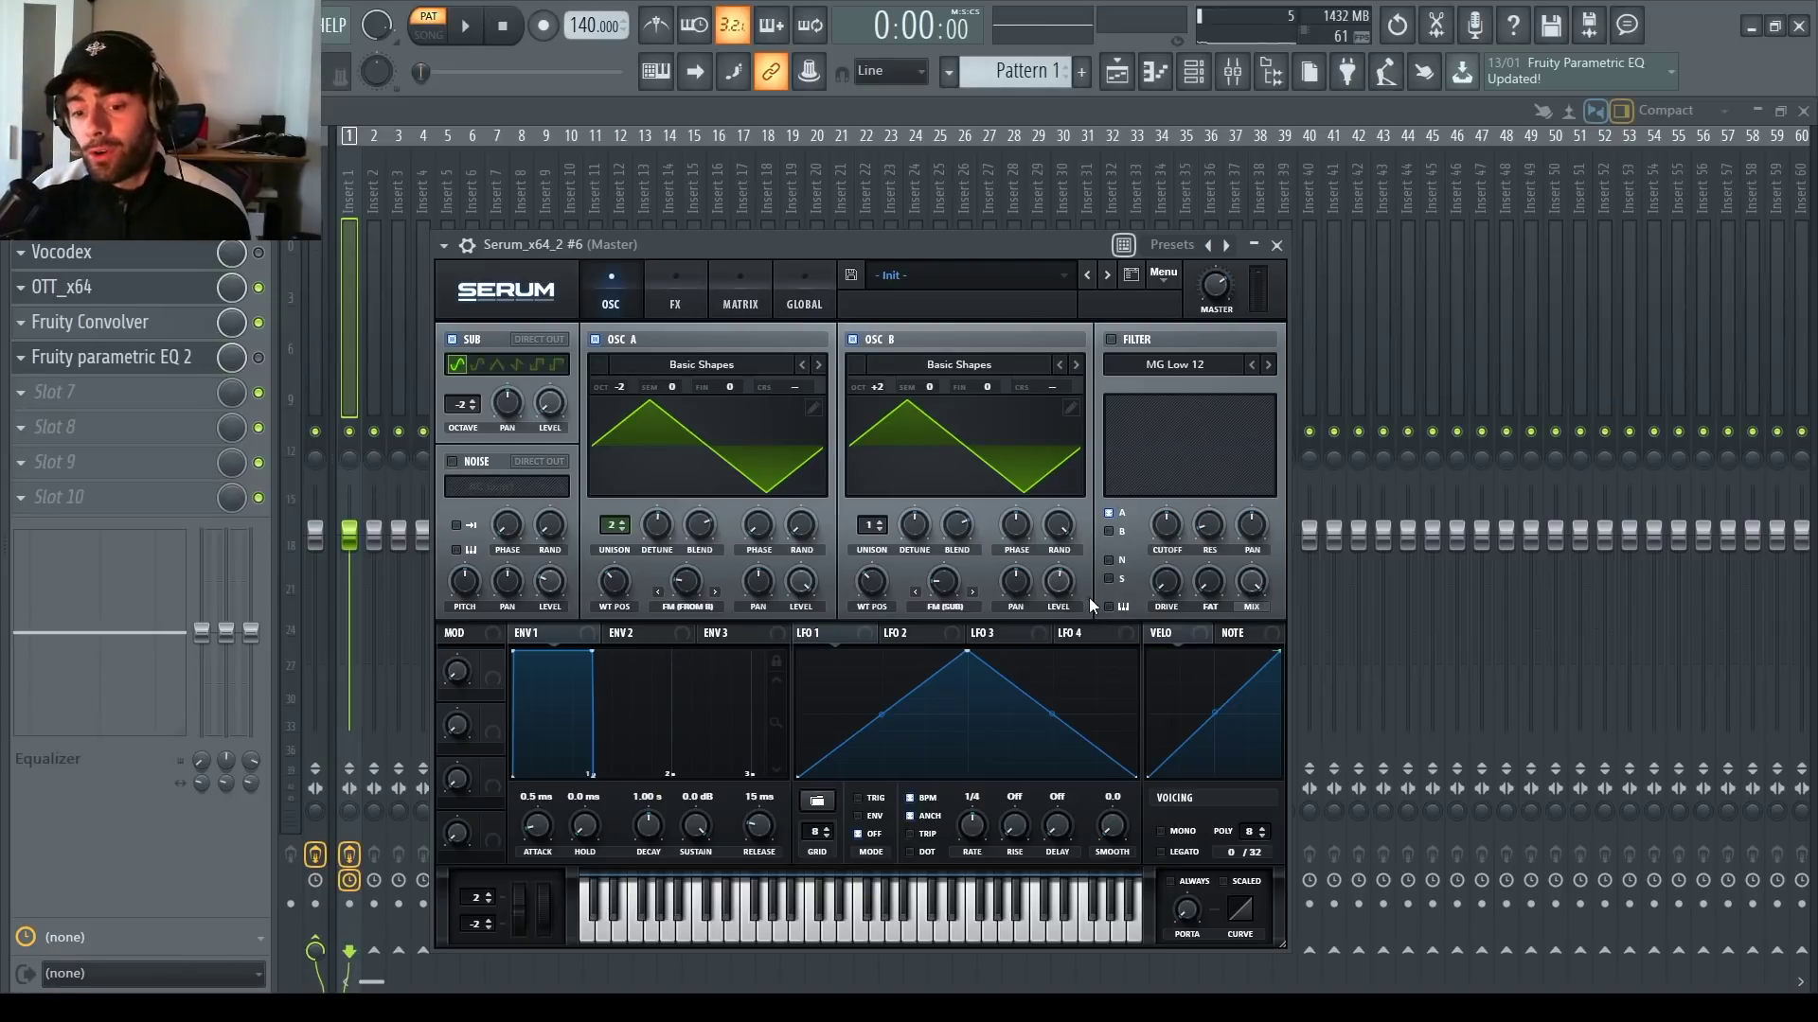
Step: Enable the filter on oscillator A with the Combs type, lower its cutoff and raise its resonance to about 74%
{"action": "left_click", "coordinate": [1111, 339]}
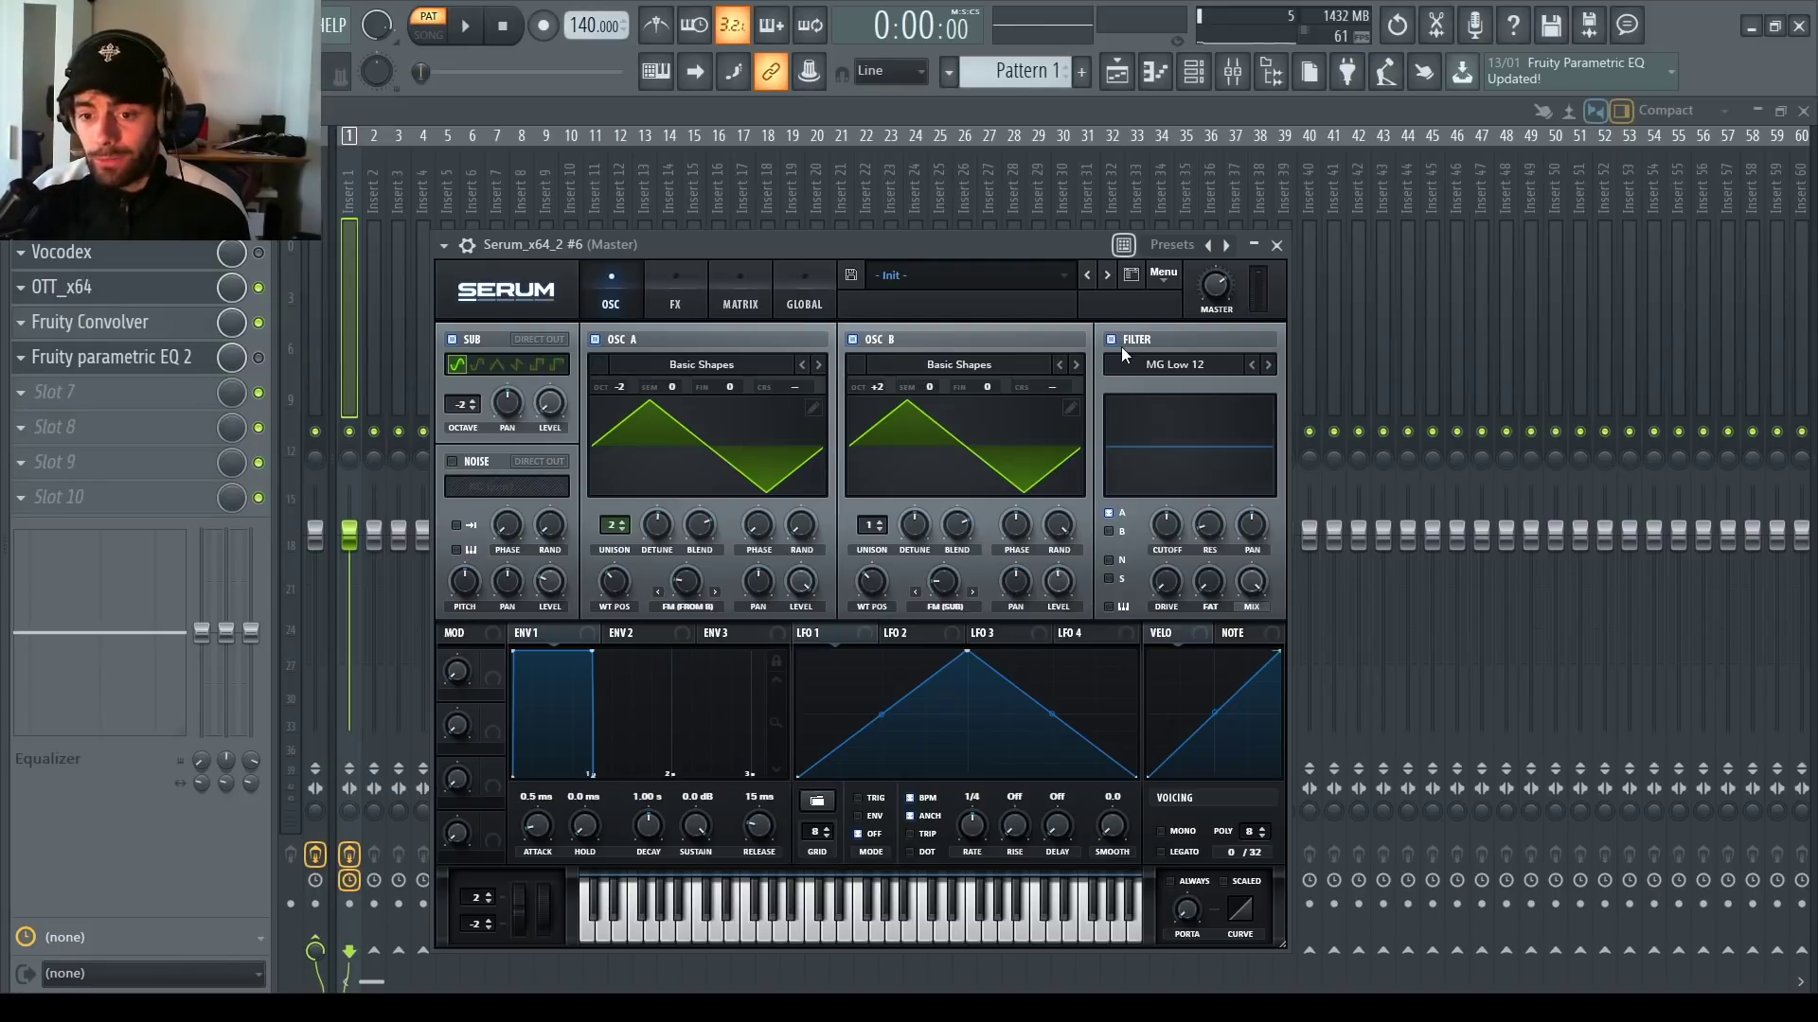
{"action": "left_click", "coordinate": [1292, 648]}
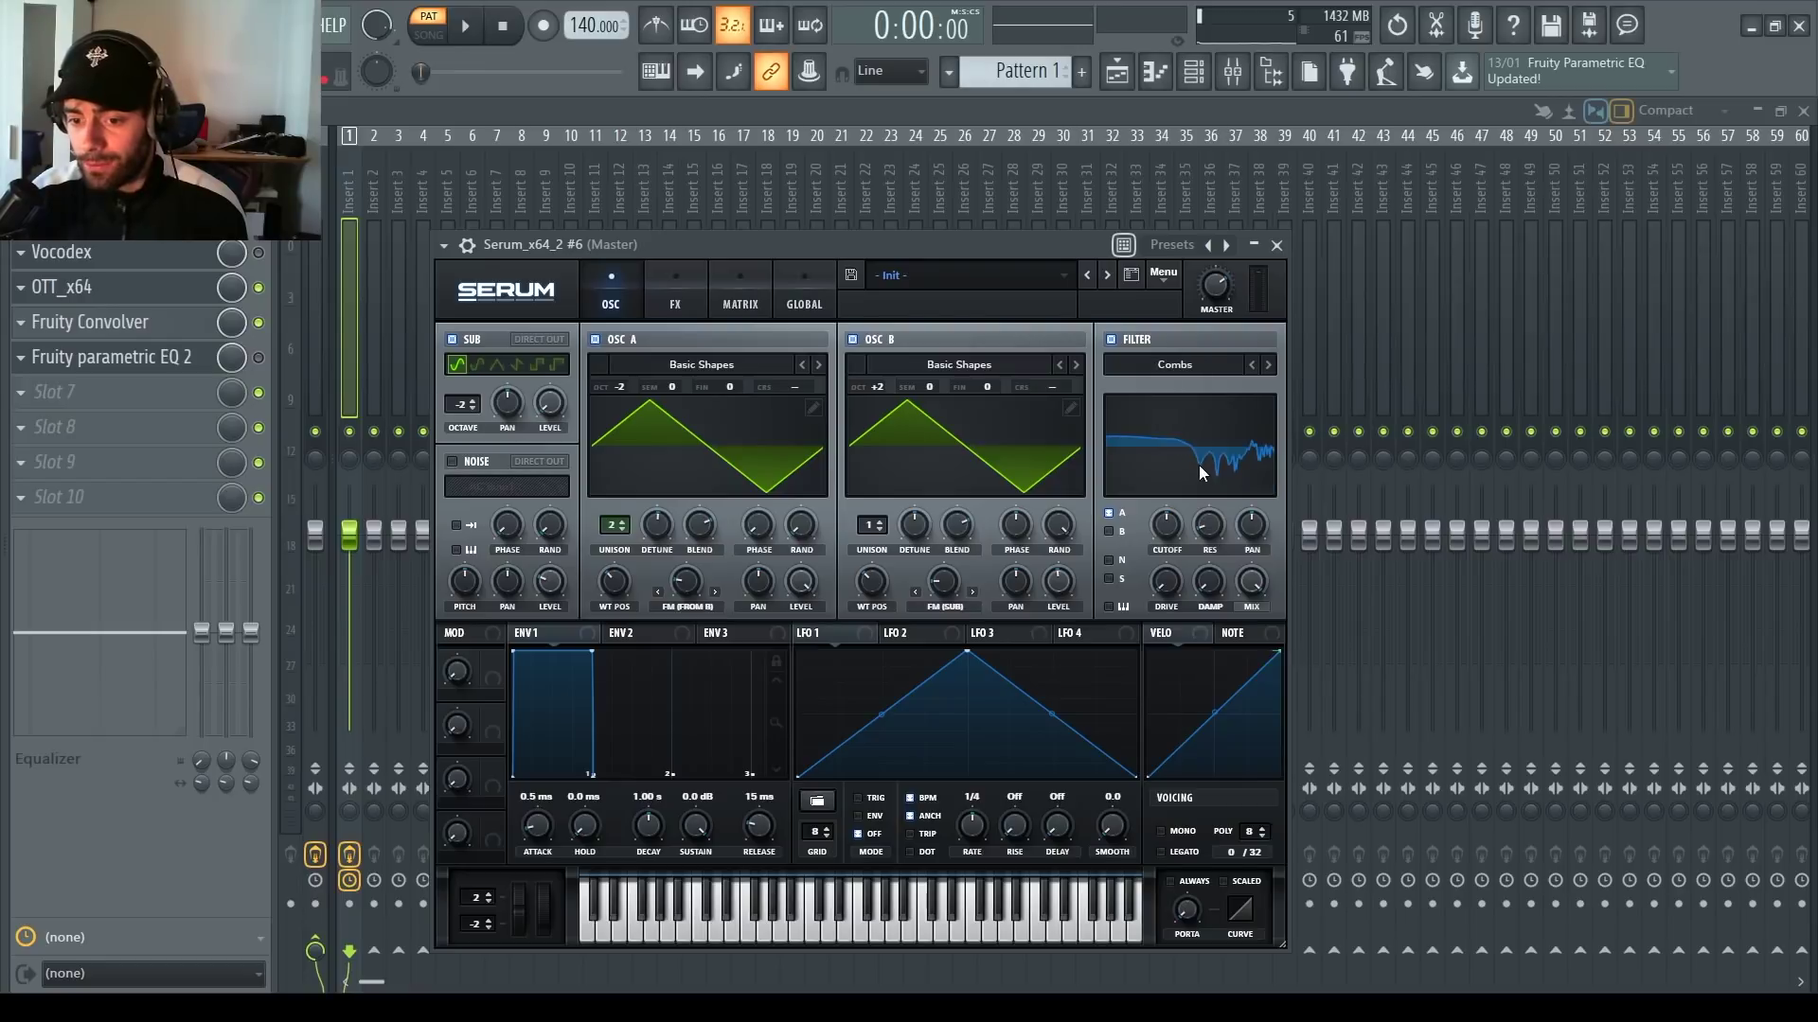
{"action": "left_click_drag", "start_coordinate": [1168, 526], "coordinate": [1169, 548]}
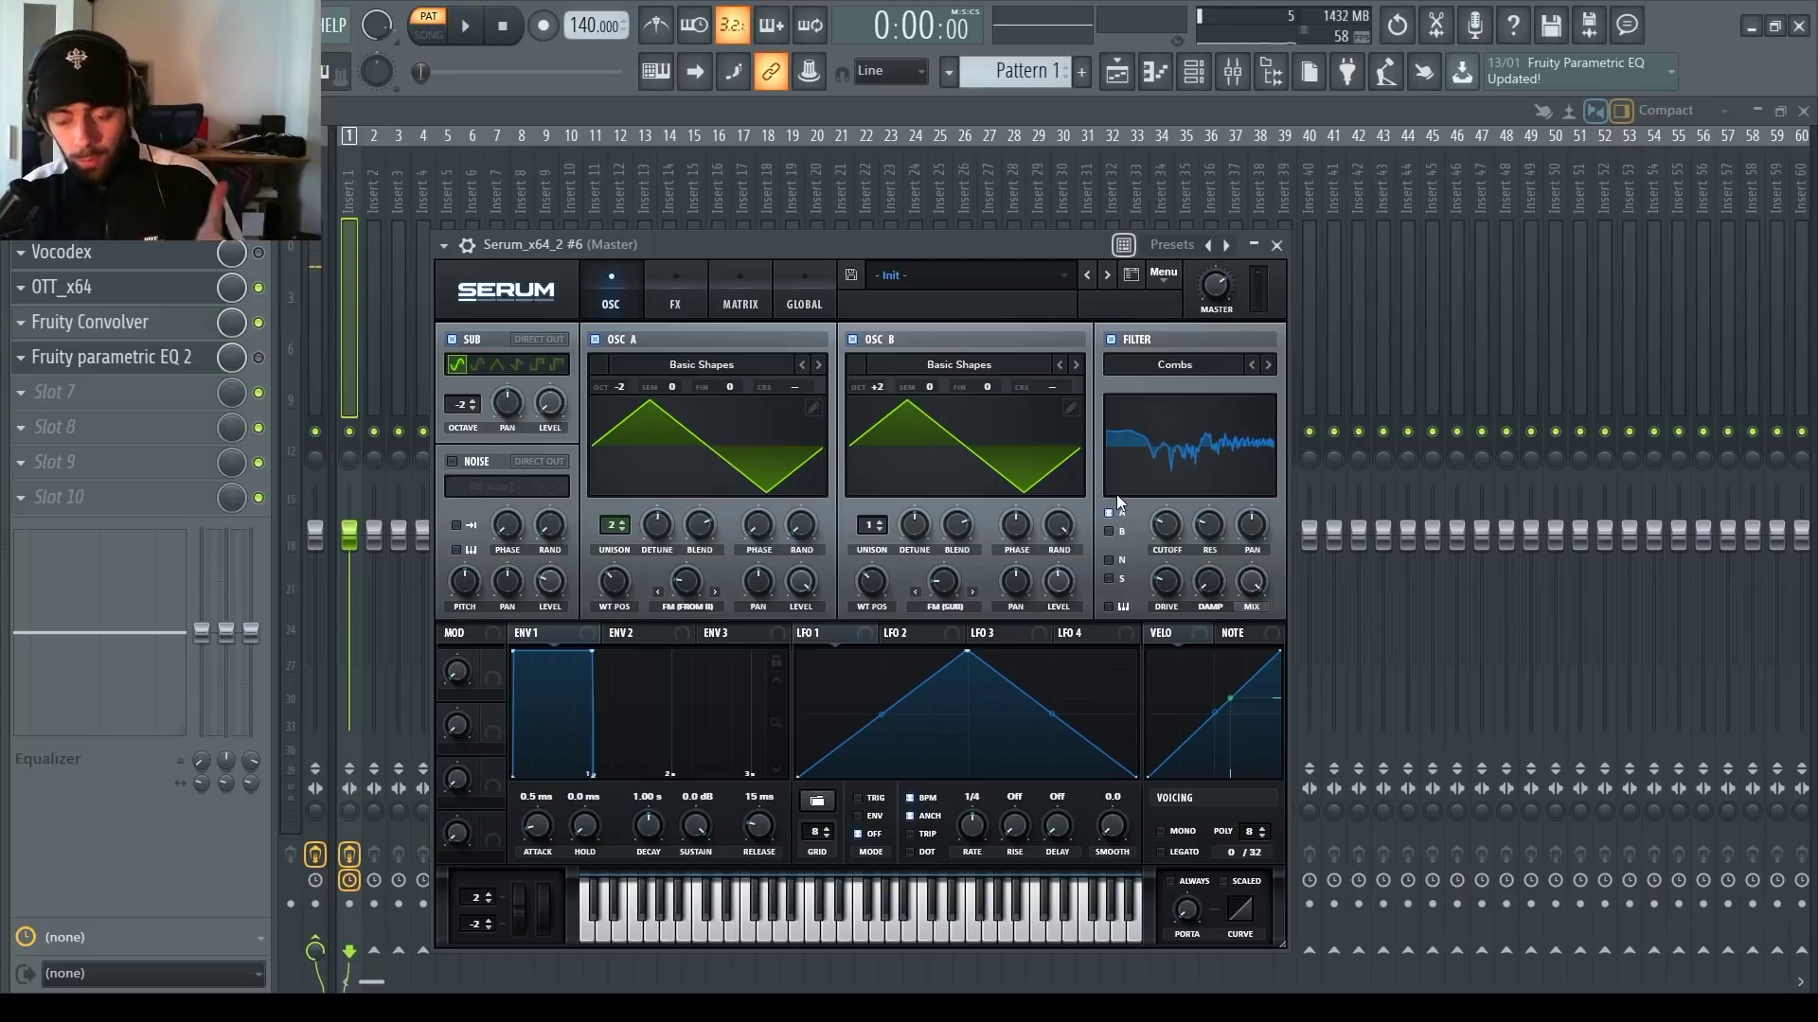
{"action": "left_click_drag", "start_coordinate": [1207, 529], "coordinate": [1205, 496]}
{"action": "left_click_drag", "start_coordinate": [1225, 429], "coordinate": [1226, 442]}
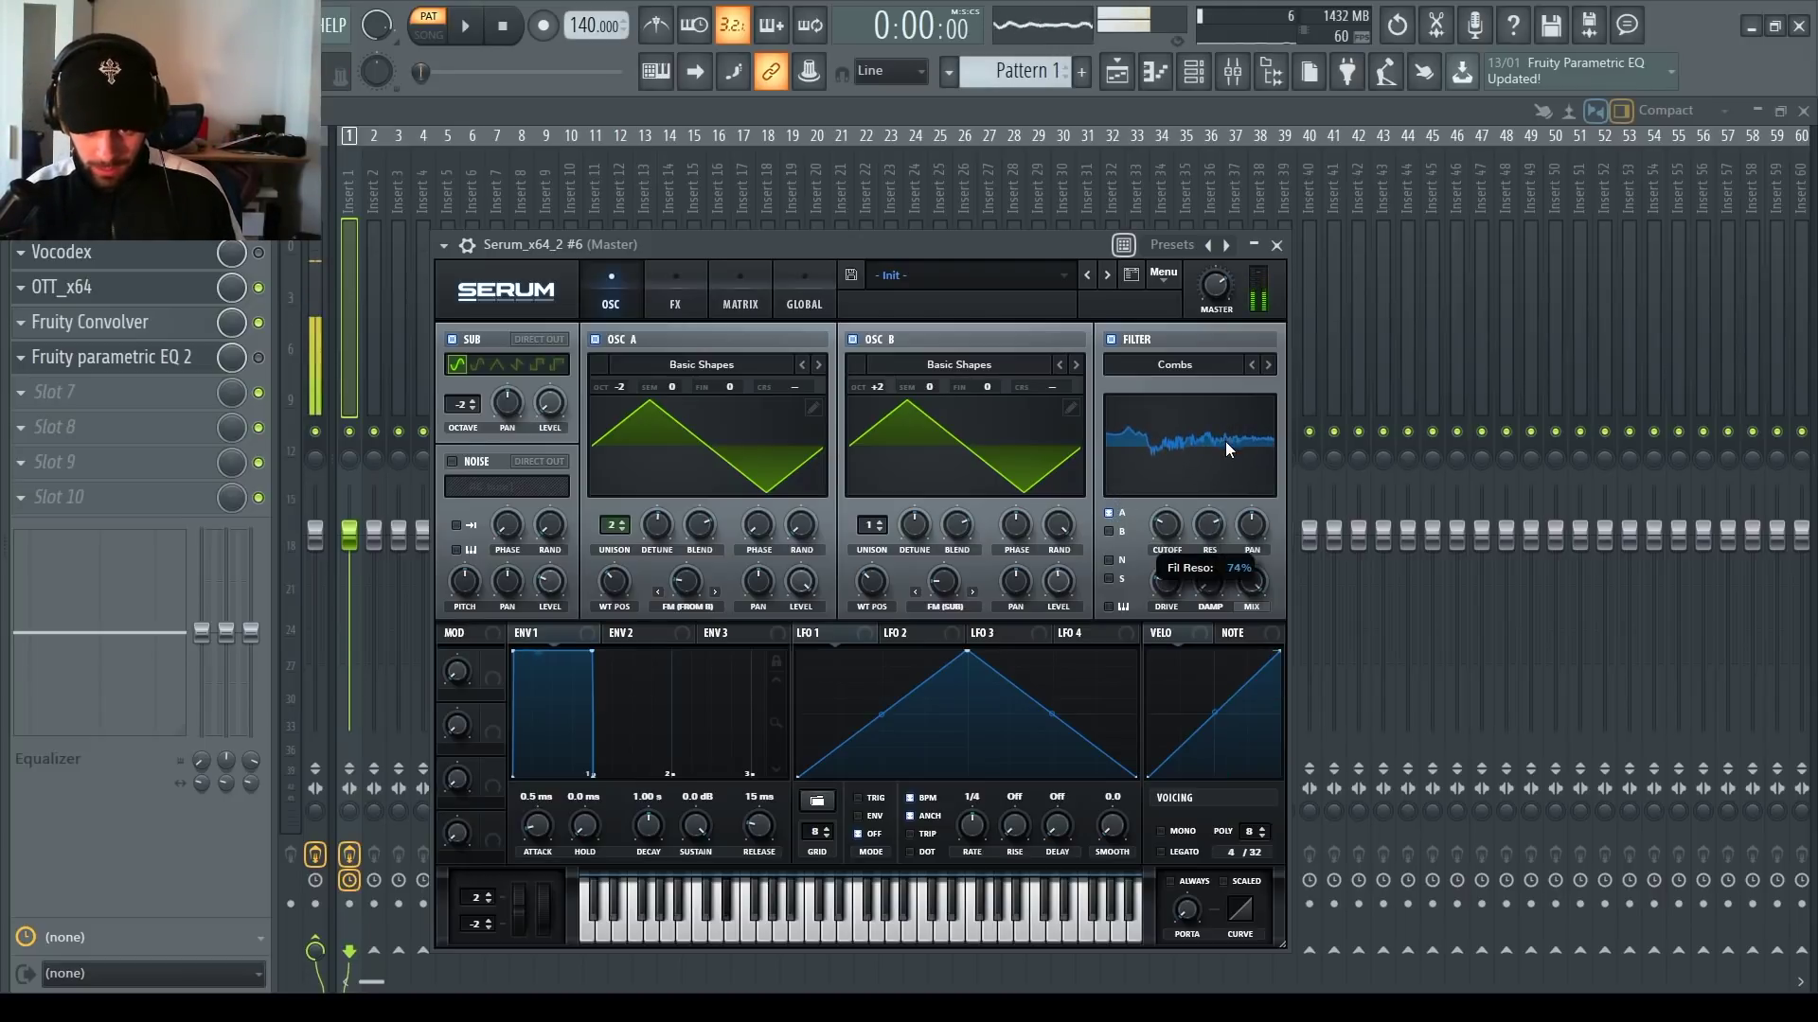
{"action": "left_click_drag", "start_coordinate": [1169, 535], "coordinate": [1166, 531]}
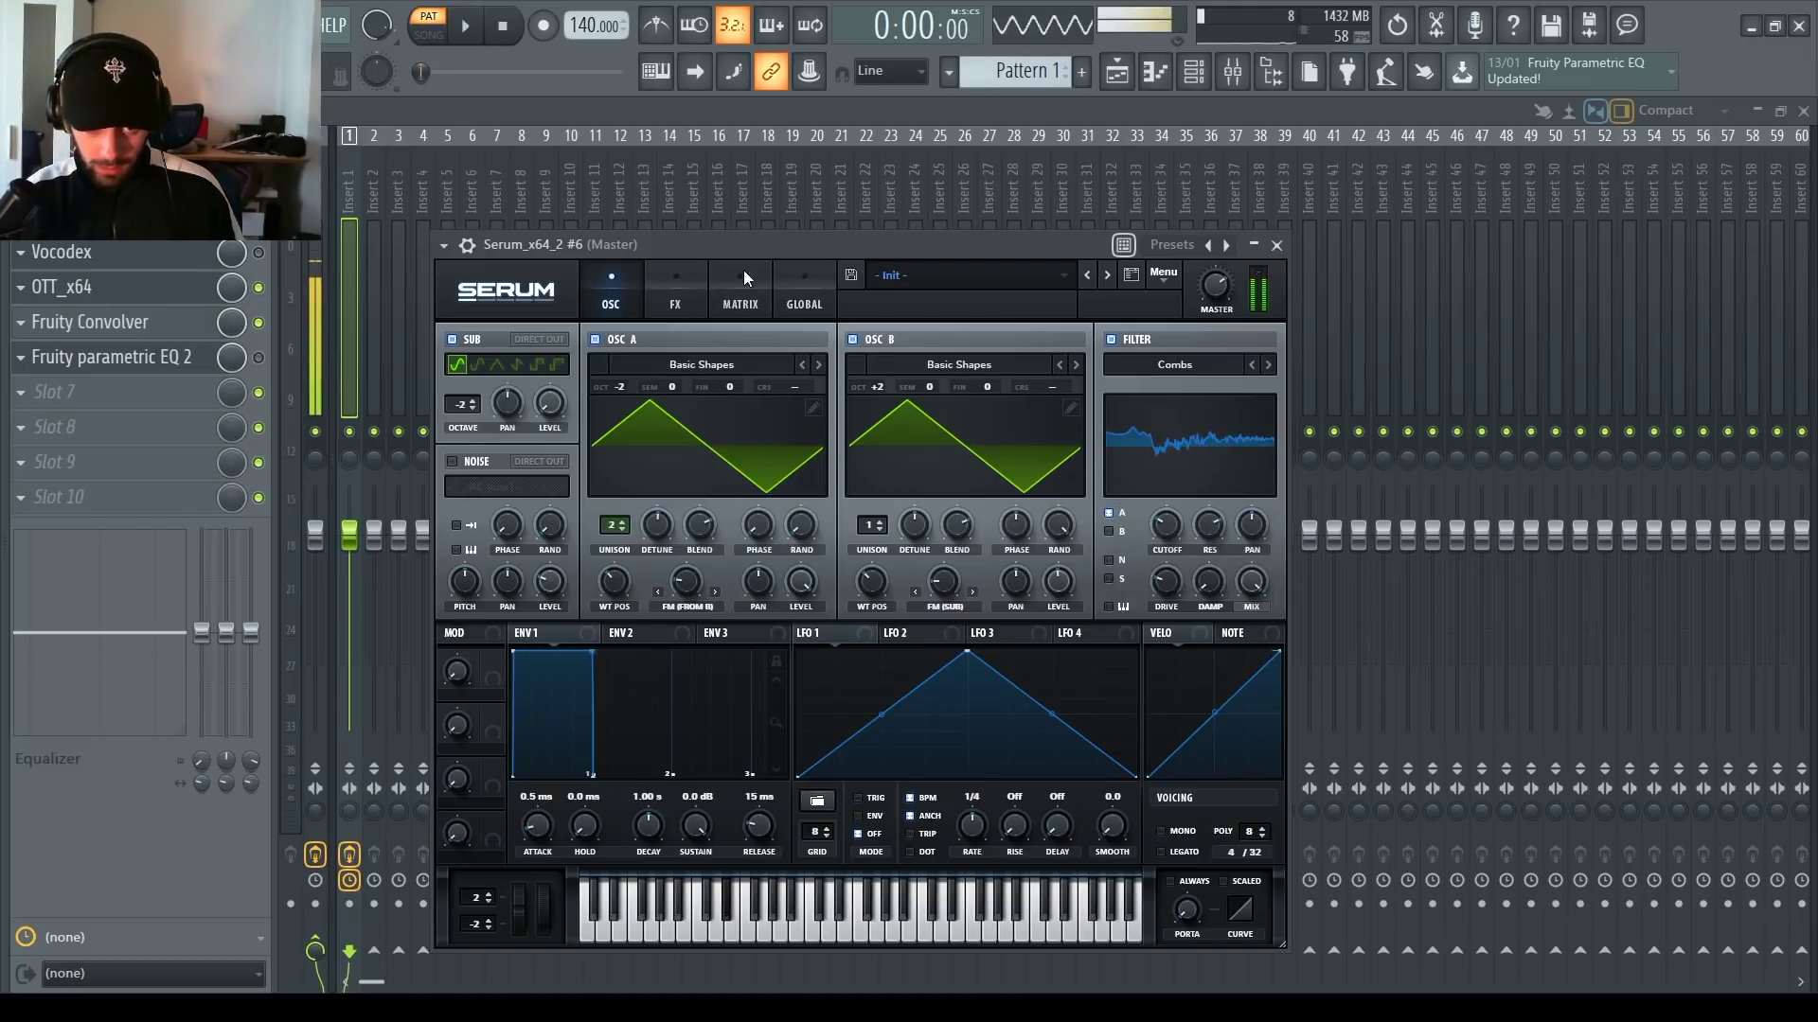
Step: Add a Tube distortion with its drive at 90% and a compressor to the effects chain
{"action": "left_click", "coordinate": [691, 284]}
{"action": "left_click", "coordinate": [490, 375]}
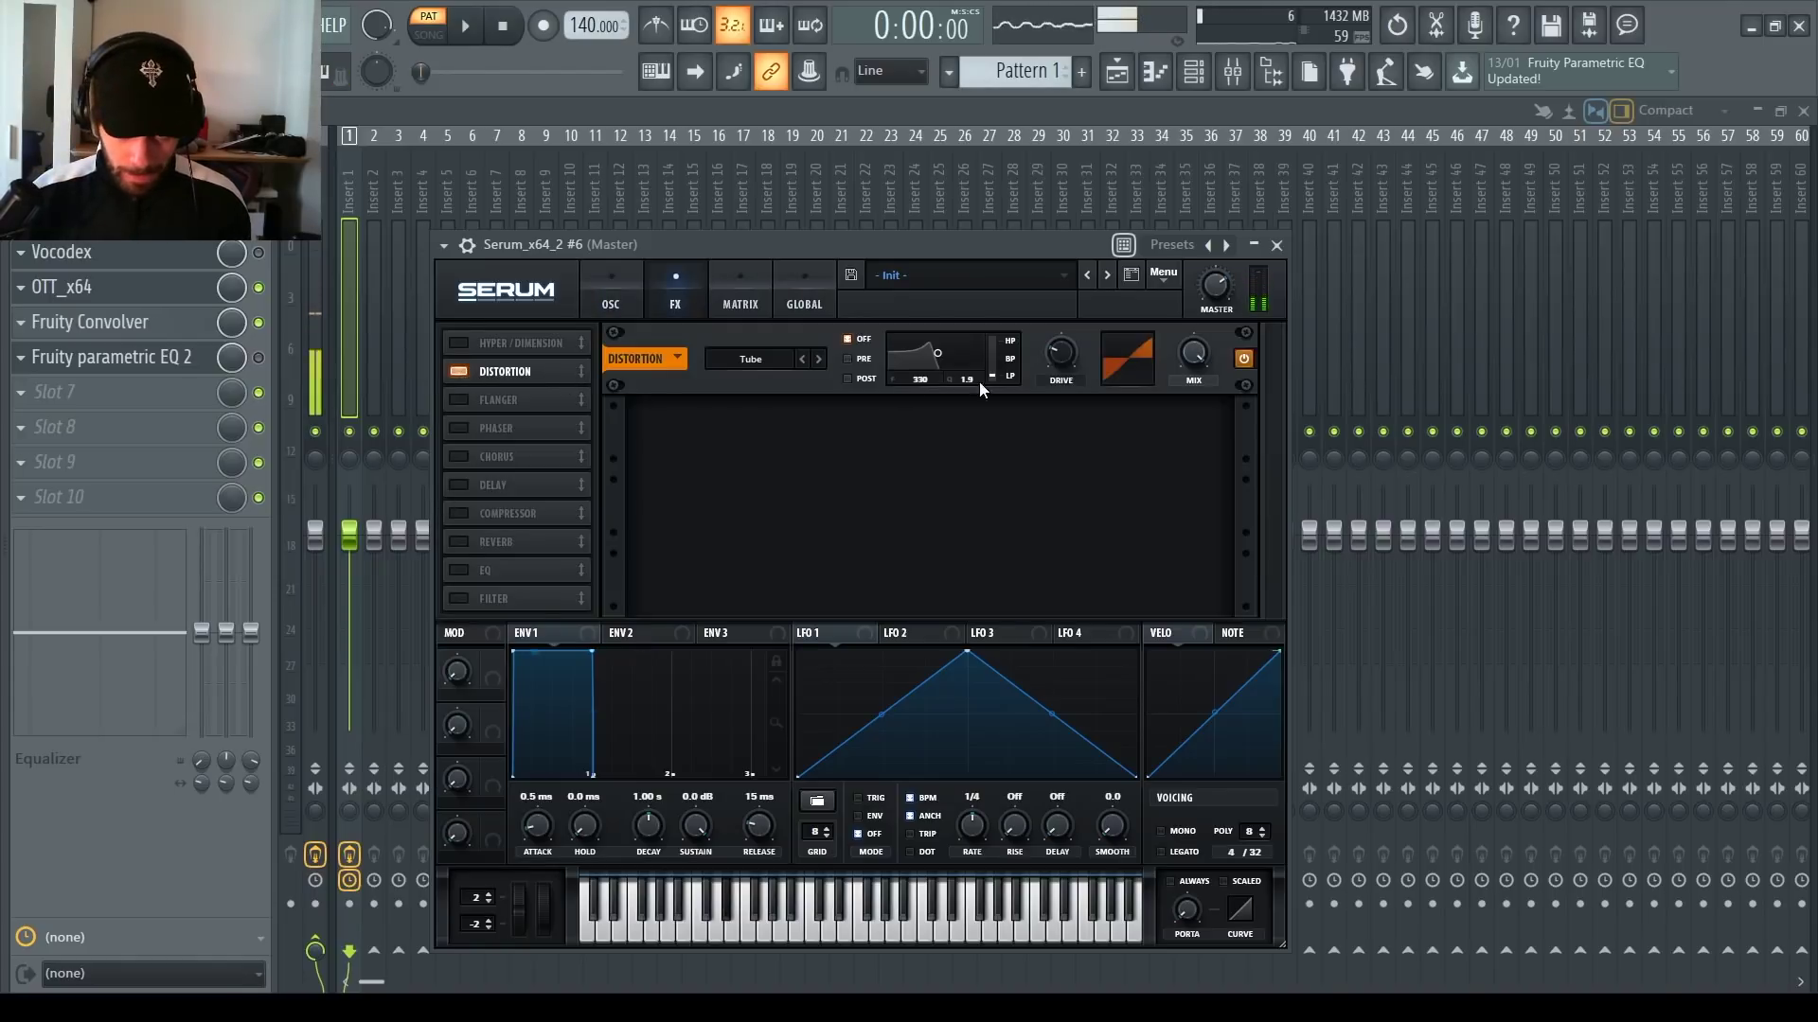
{"action": "left_click_drag", "start_coordinate": [1051, 355], "coordinate": [1063, 223]}
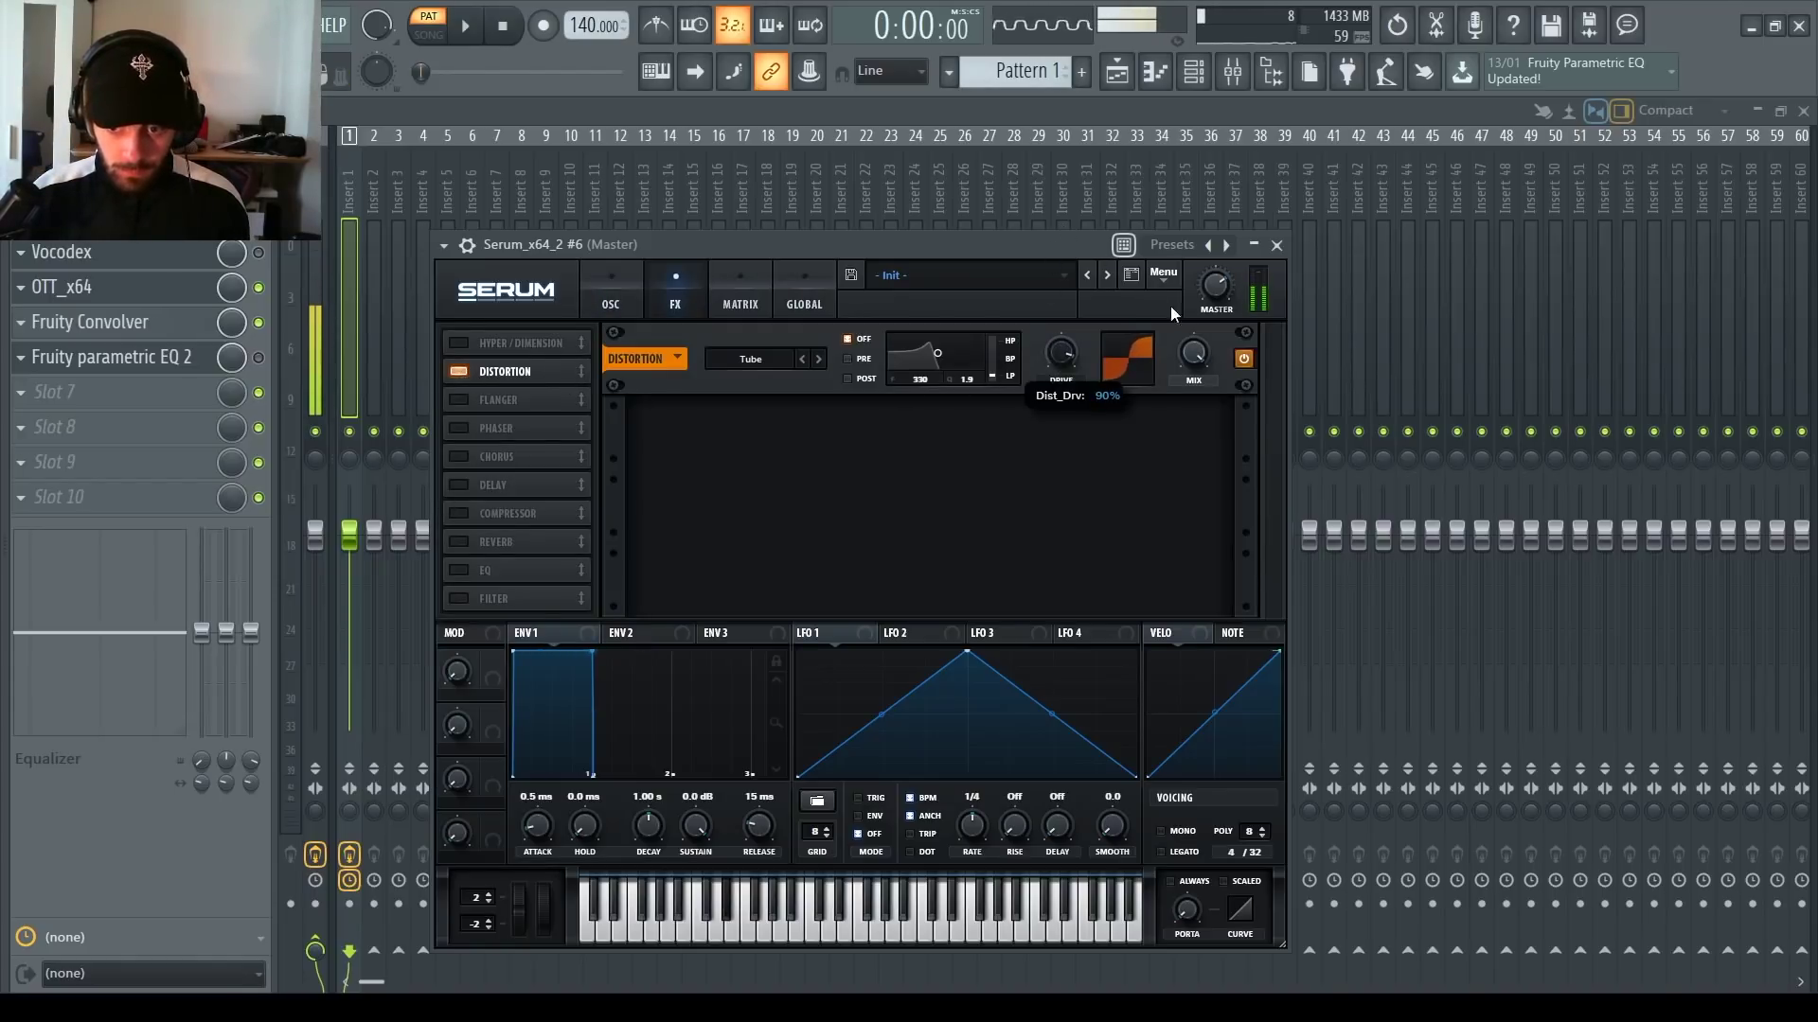
{"action": "left_click", "coordinate": [613, 304]}
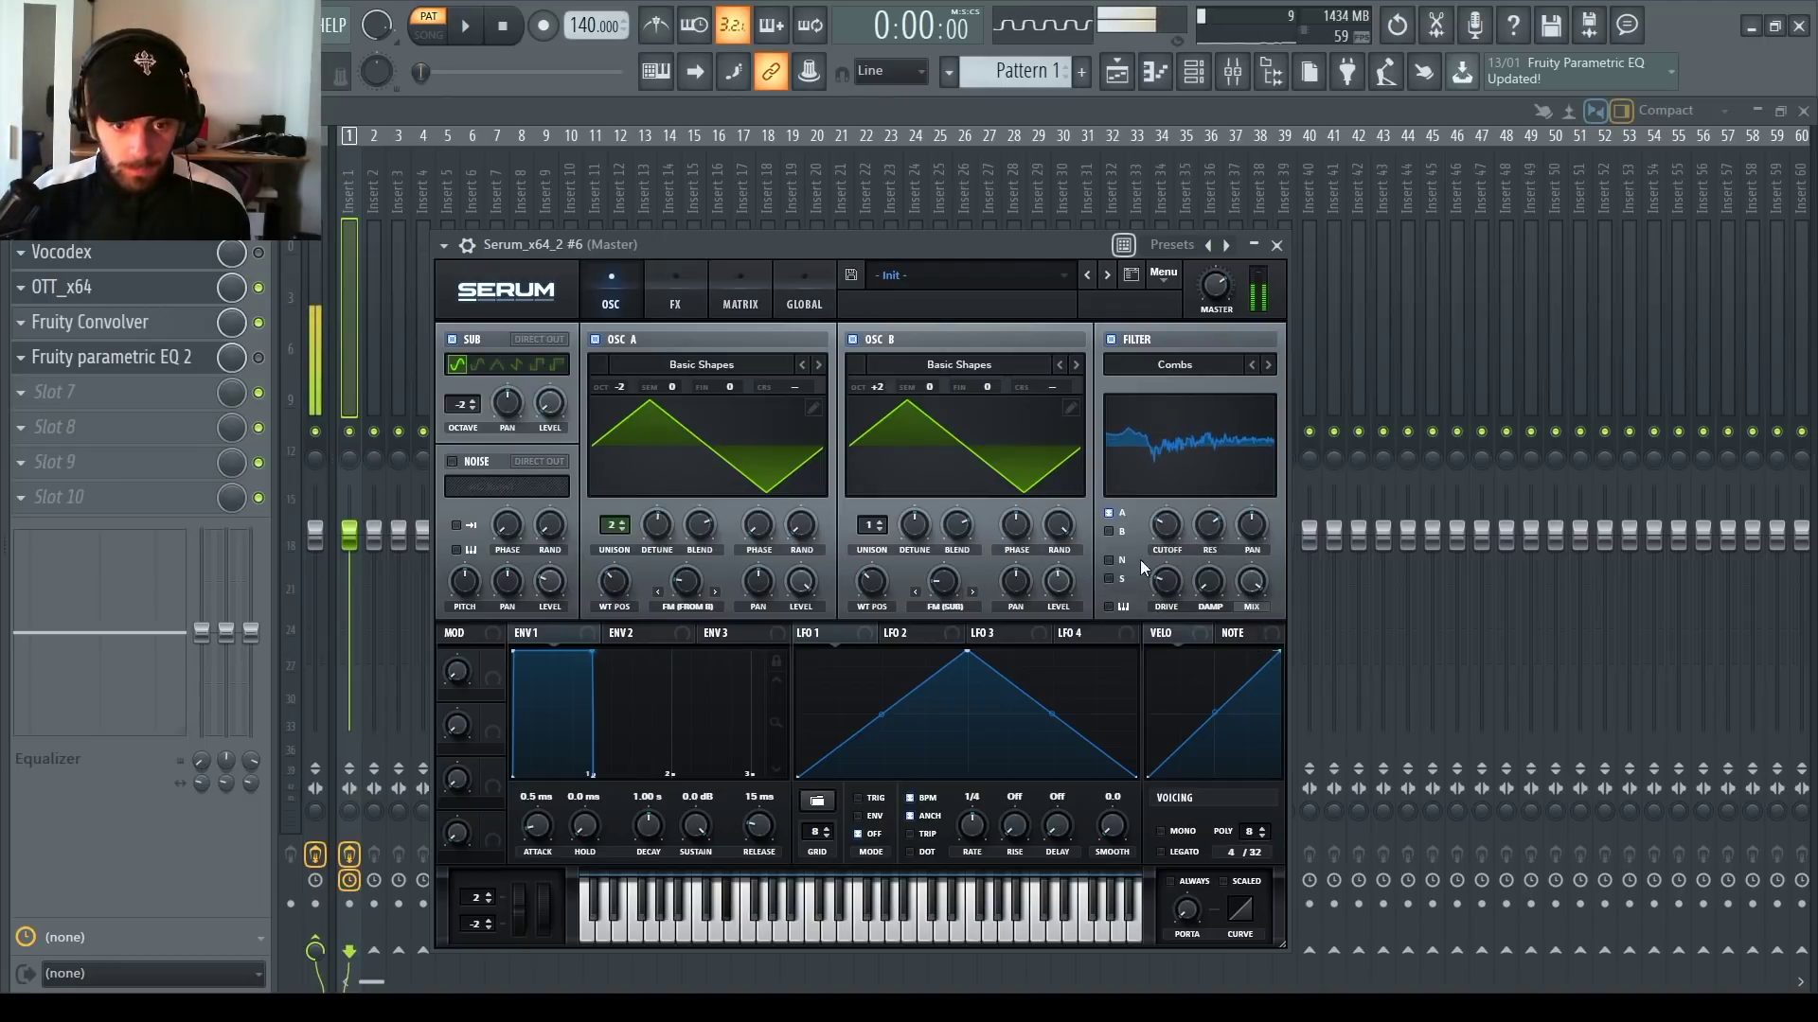
{"action": "left_click", "coordinate": [684, 299]}
{"action": "left_click", "coordinate": [474, 519]}
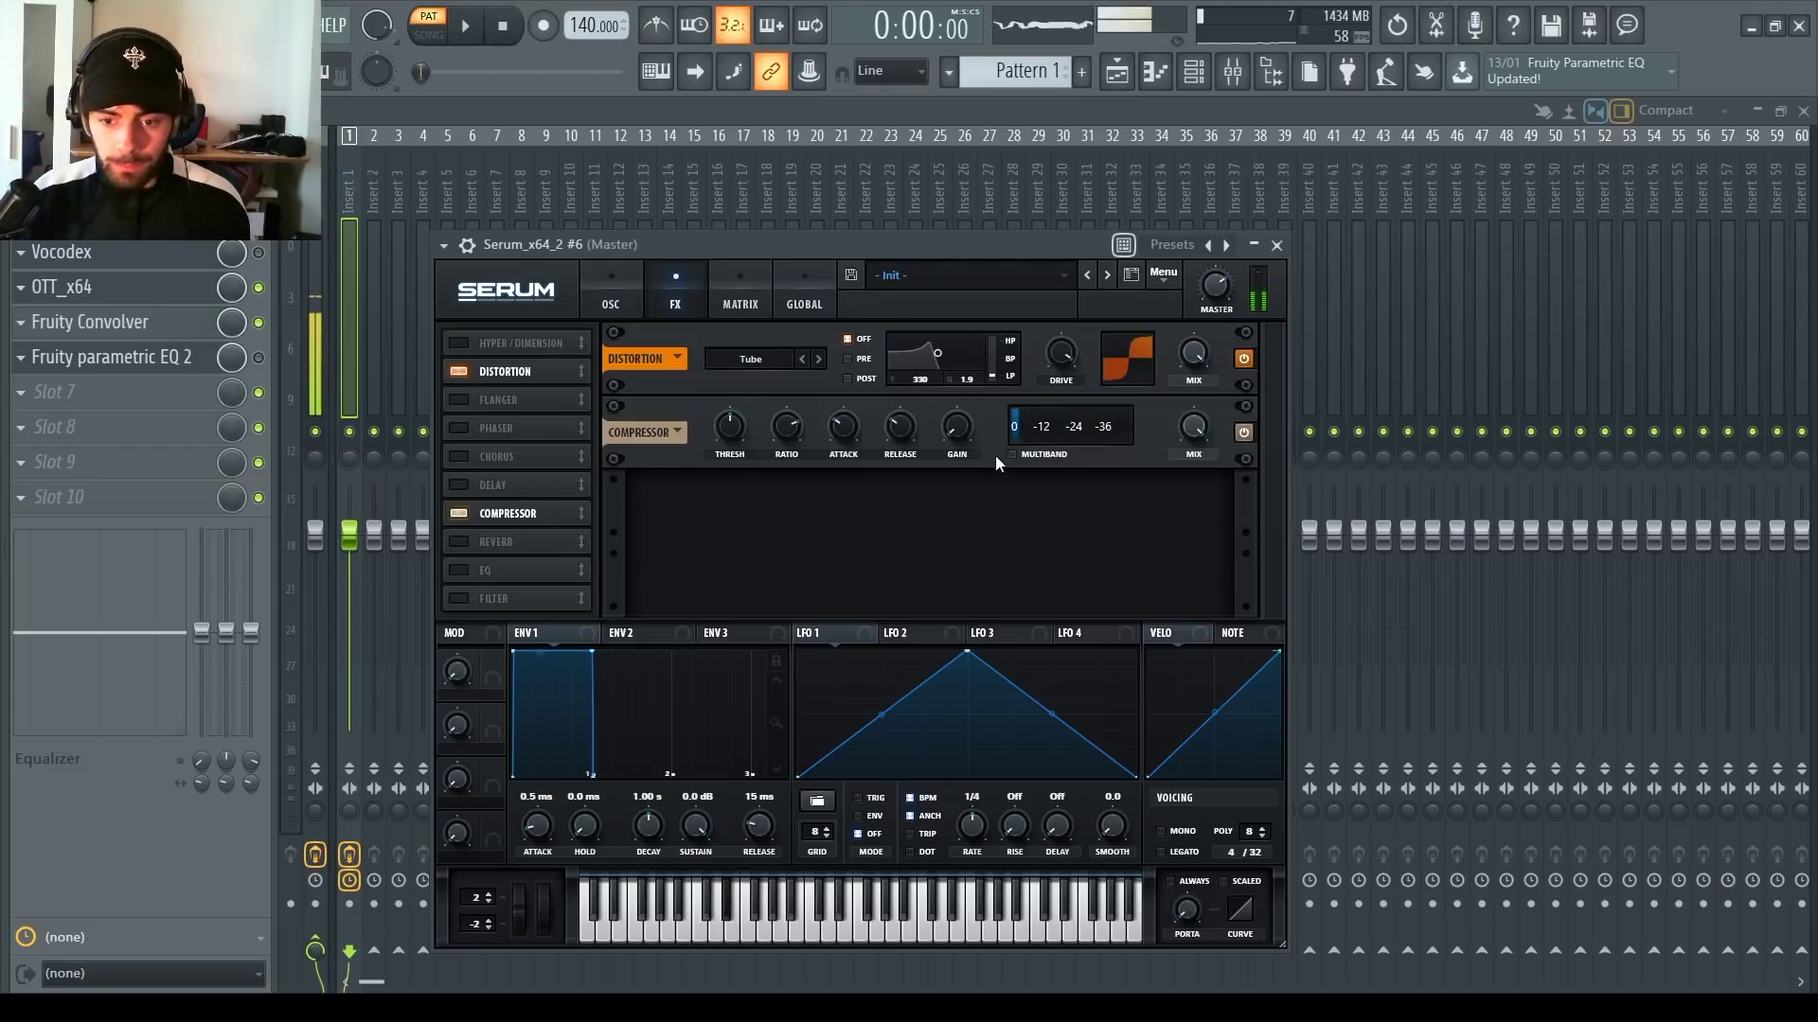
Step: Add a phaser with a 0-degree phase and about 63% feedback, and reduce its mix
{"action": "left_click", "coordinate": [458, 428]}
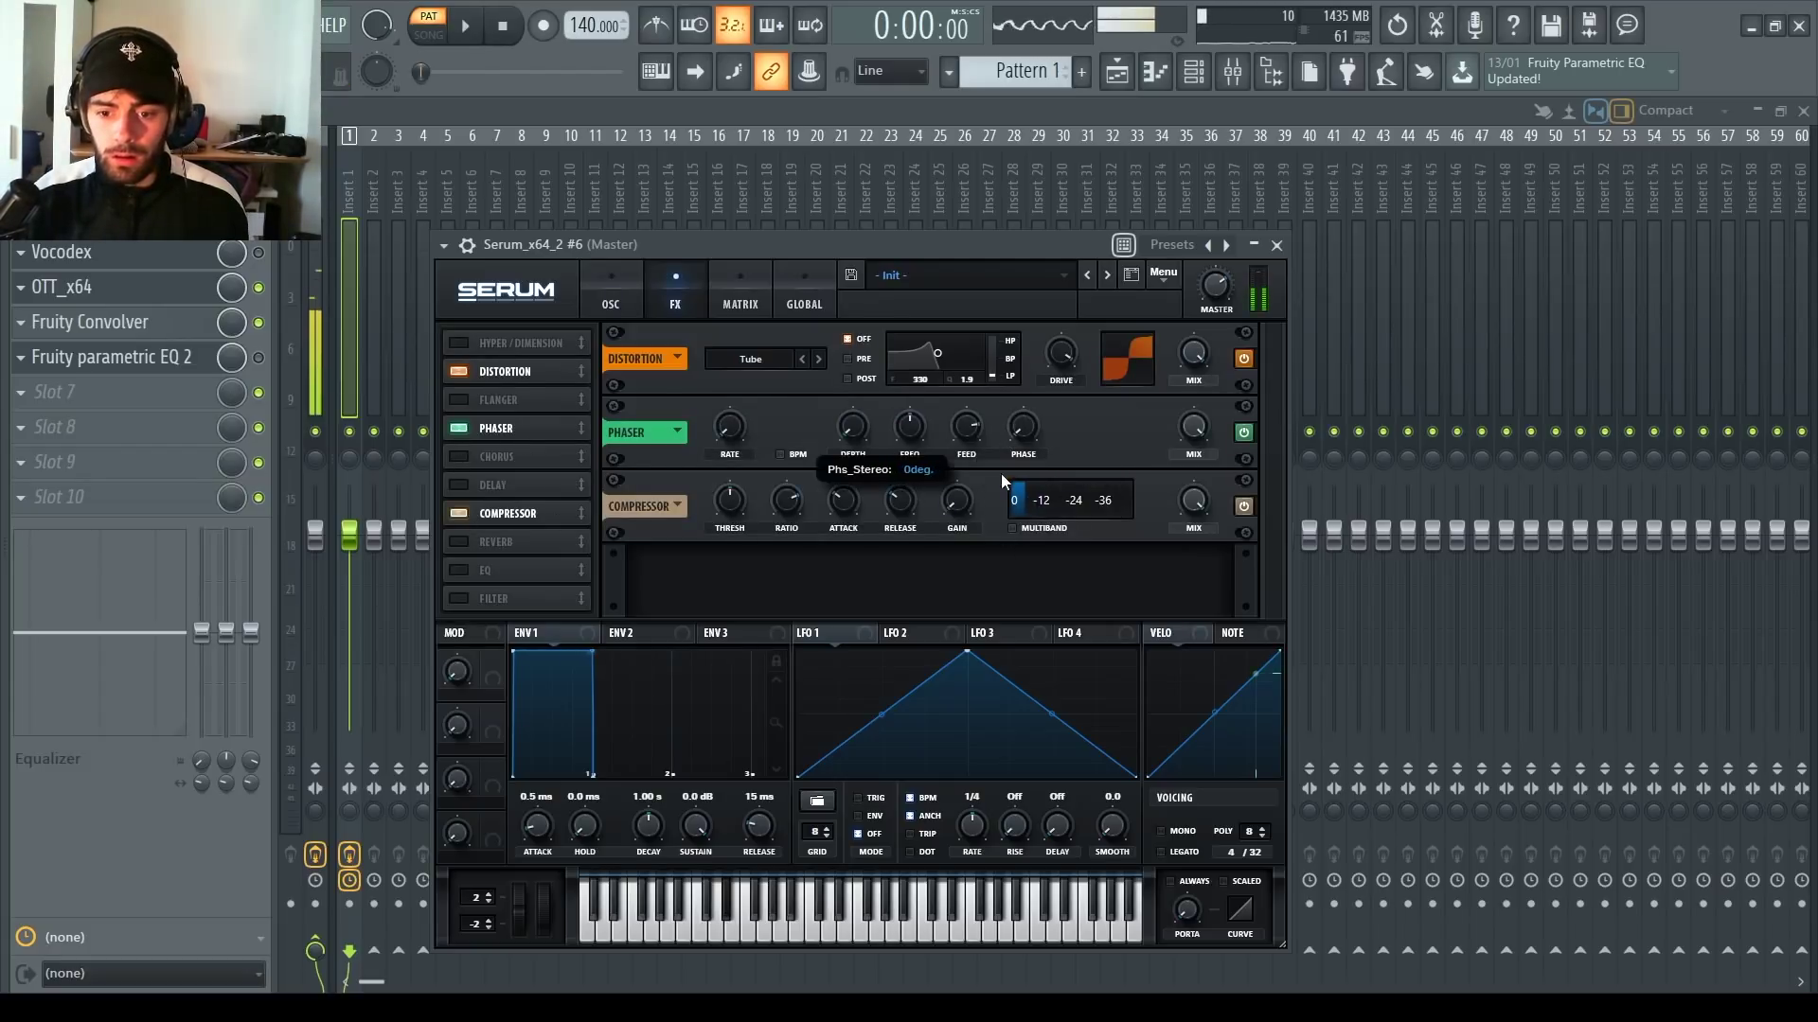
{"action": "left_click_drag", "start_coordinate": [953, 461], "coordinate": [974, 436]}
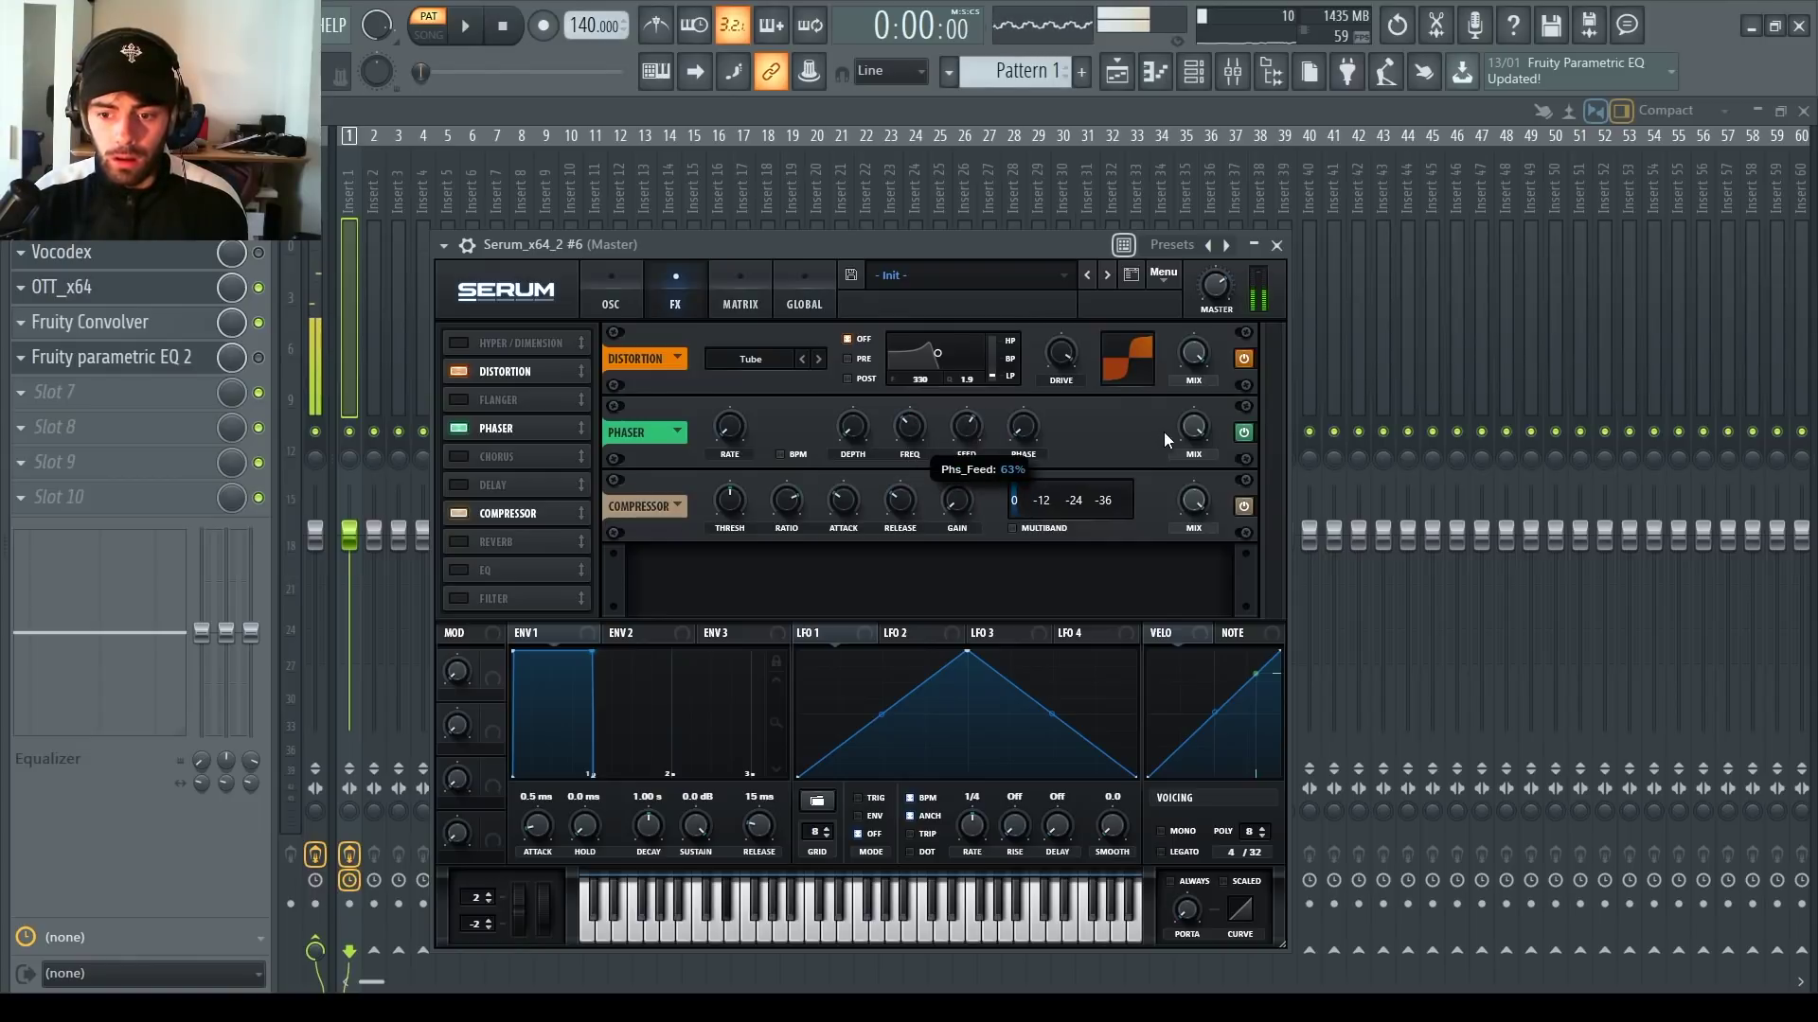
{"action": "left_click_drag", "start_coordinate": [1185, 434], "coordinate": [1178, 520]}
{"action": "left_click", "coordinate": [611, 305]}
{"action": "left_click", "coordinate": [680, 296]}
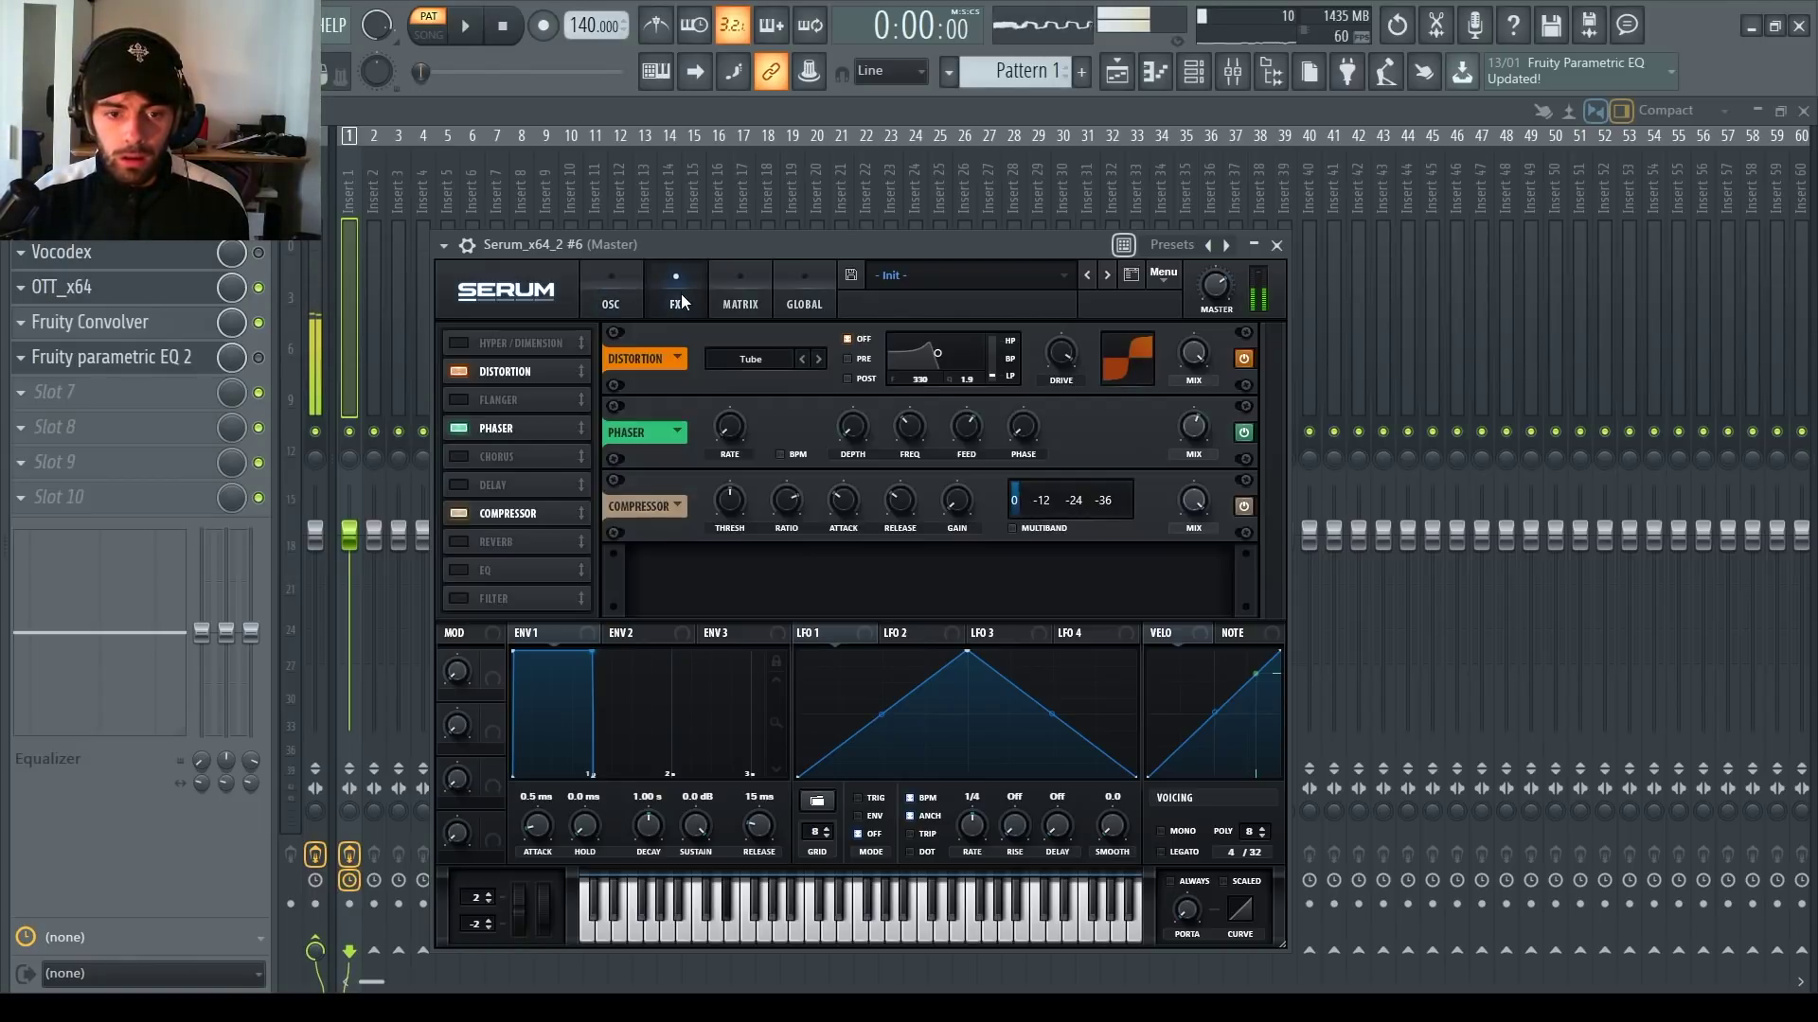
Step: Add an EQ between the distortion and the phaser, and shape a boost in its high band
{"action": "left_click", "coordinate": [464, 570]}
{"action": "left_click_drag", "start_coordinate": [464, 570], "coordinate": [511, 416]}
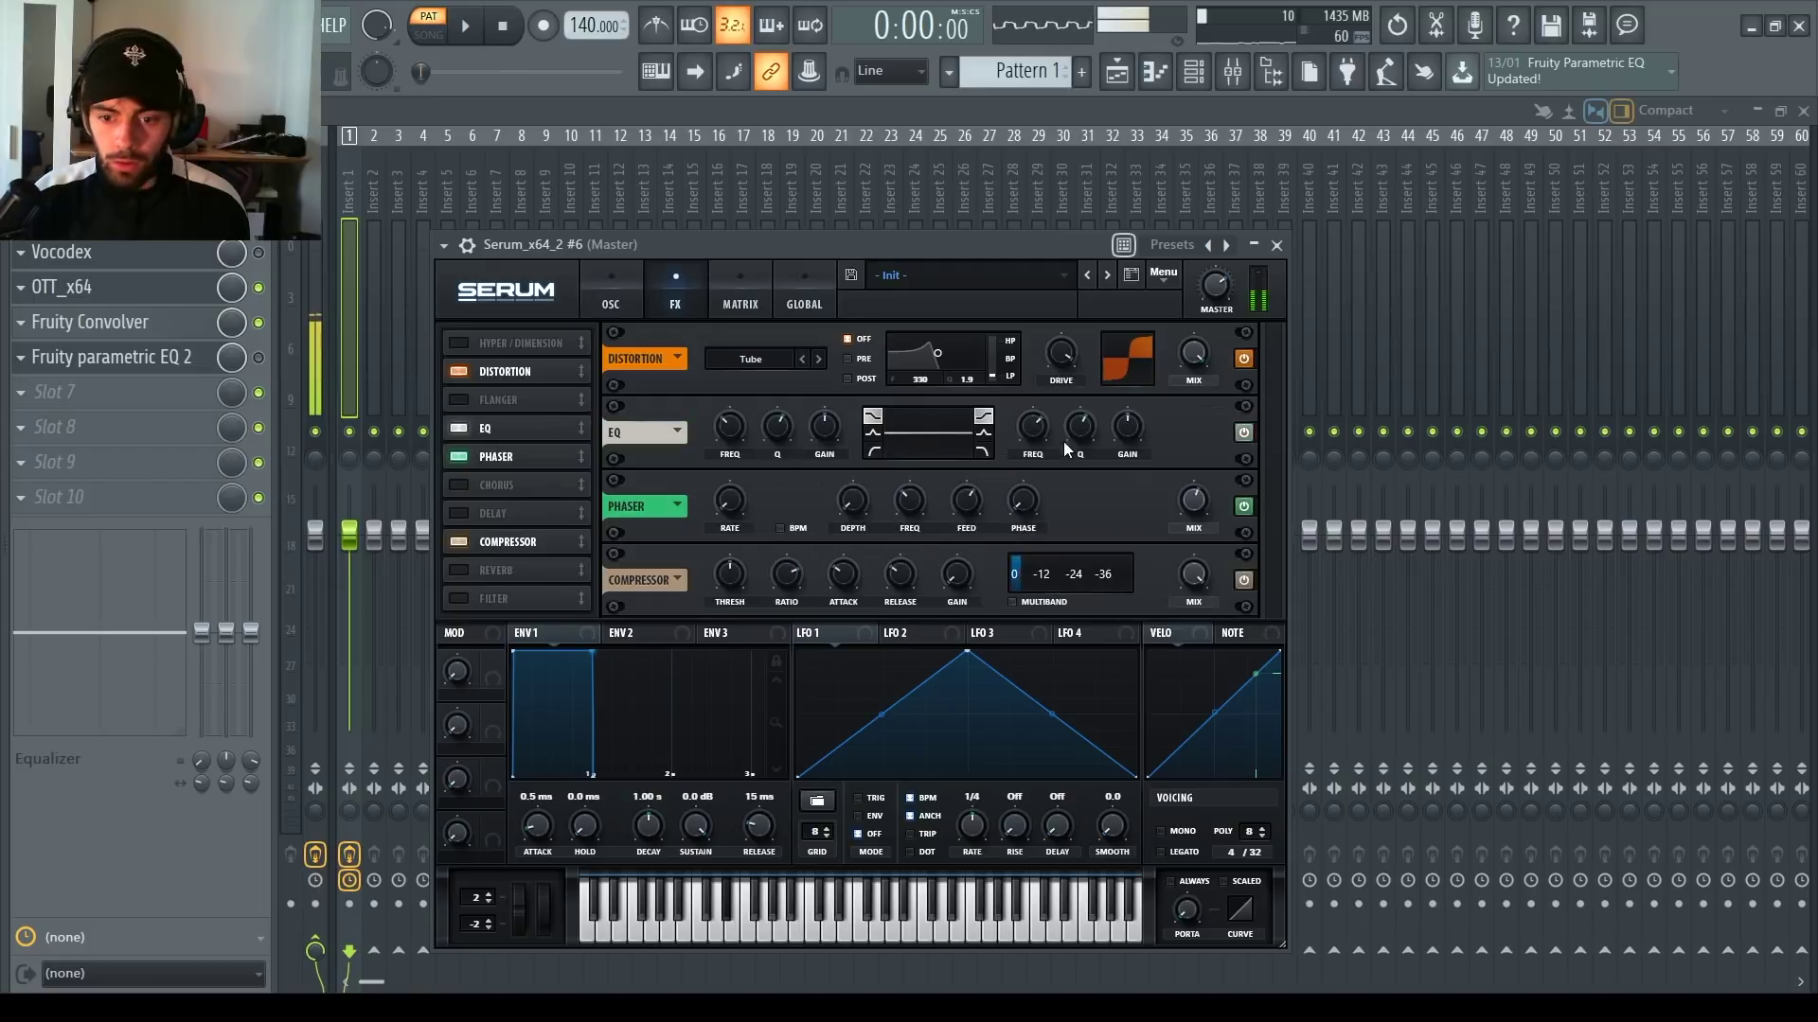
{"action": "left_click_drag", "start_coordinate": [1081, 426], "coordinate": [1084, 456]}
{"action": "left_click_drag", "start_coordinate": [1033, 432], "coordinate": [1096, 402]}
Step: Set the upward pitch bend range to 15 semitones and enable mono and legato voicing
{"action": "left_click", "coordinate": [610, 297]}
{"action": "left_click_drag", "start_coordinate": [657, 528], "coordinate": [657, 526]}
{"action": "left_click_drag", "start_coordinate": [485, 896], "coordinate": [493, 830]}
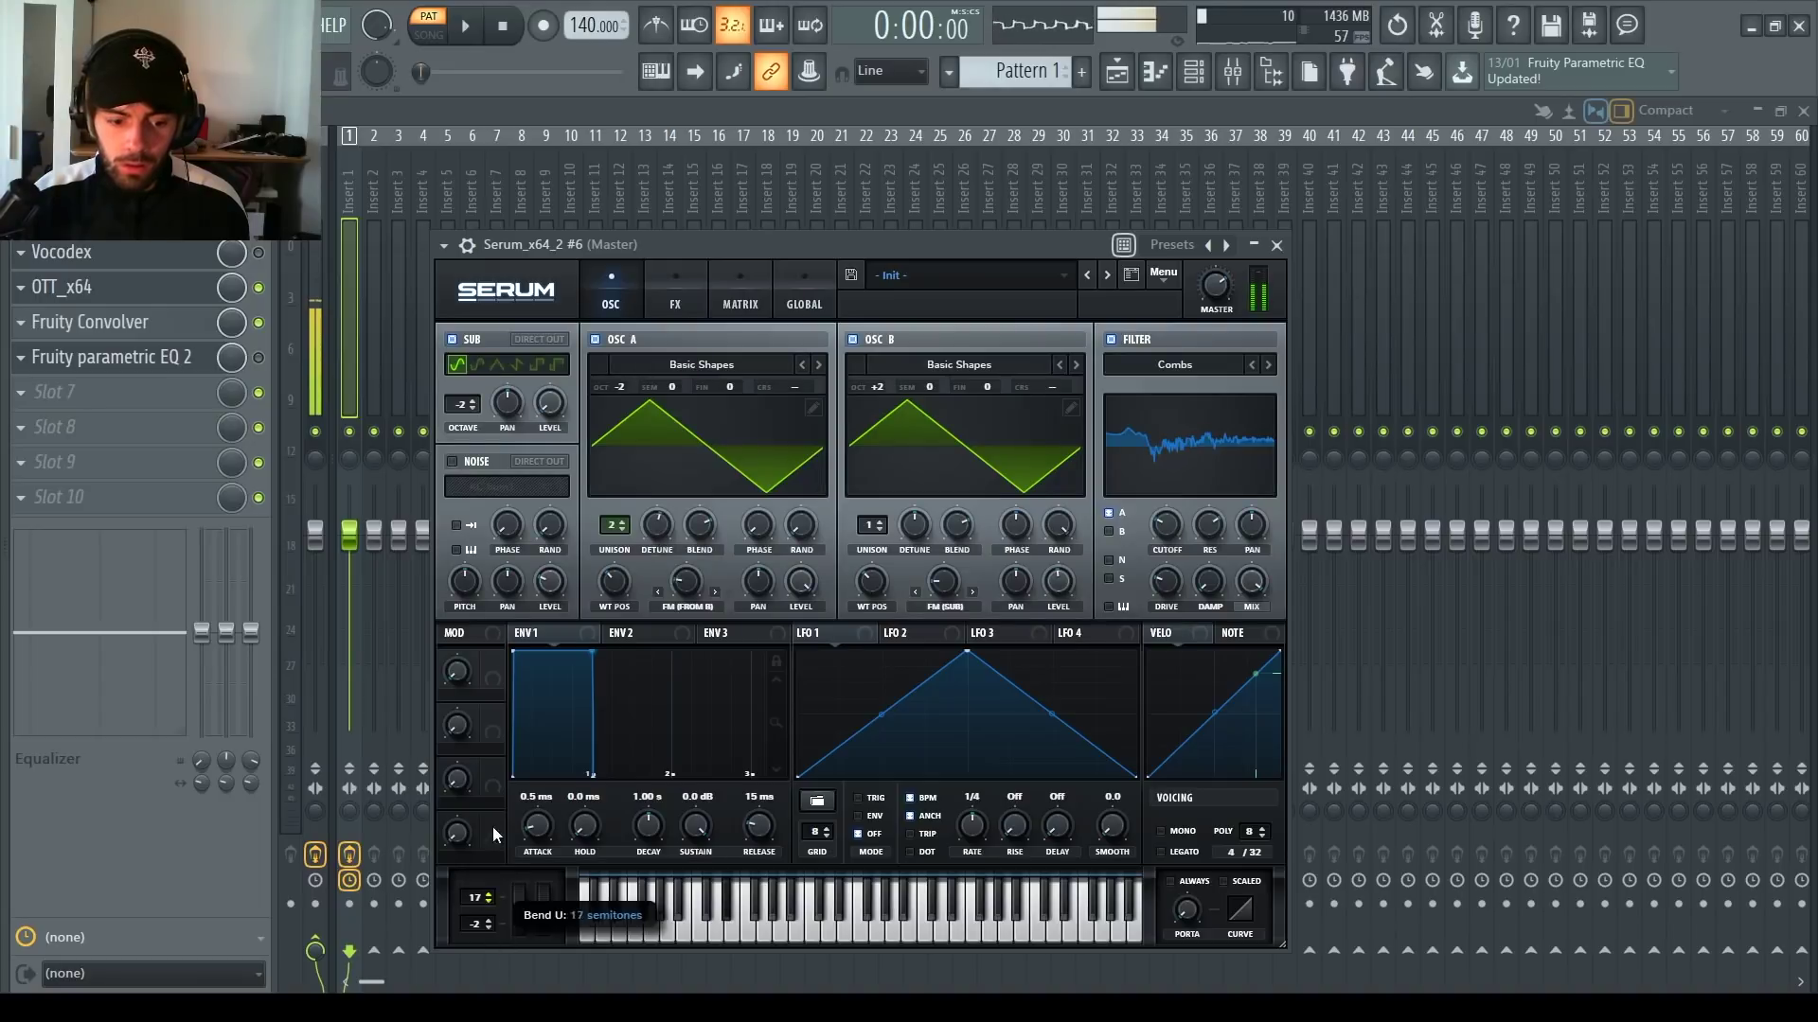
{"action": "left_click_drag", "start_coordinate": [480, 906], "coordinate": [479, 923]}
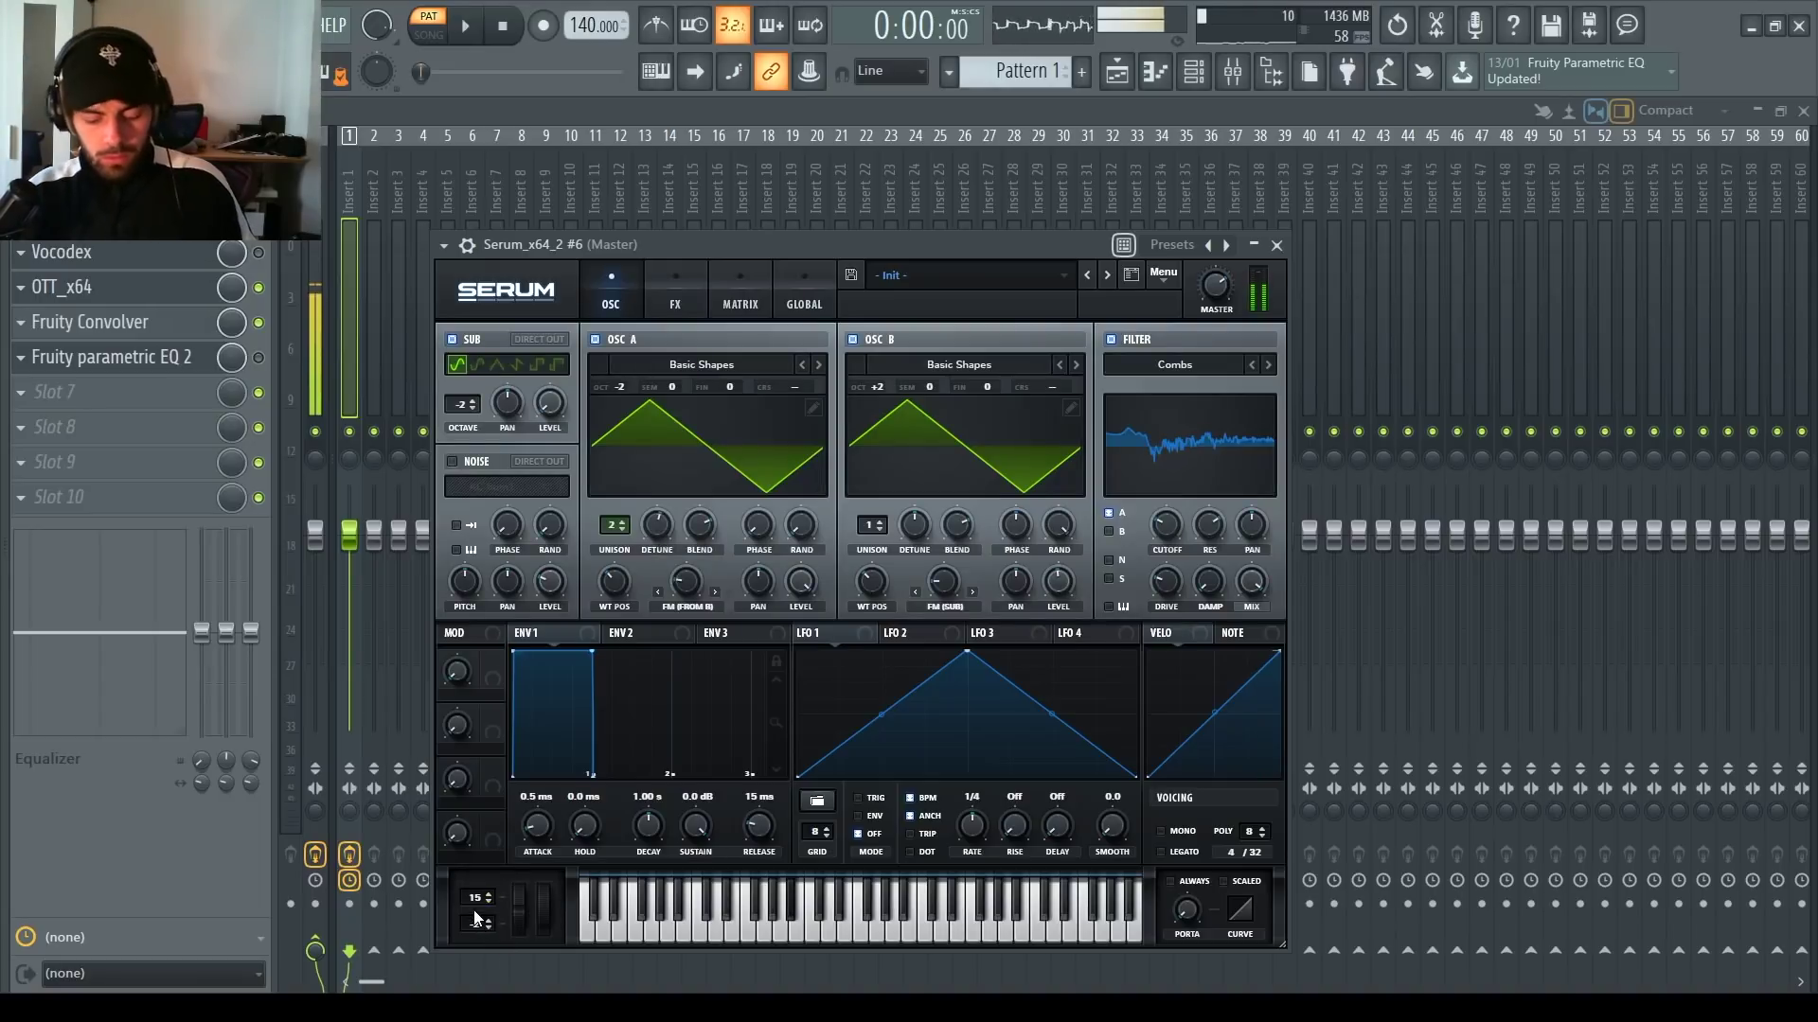
{"action": "left_click", "coordinate": [1174, 832]}
{"action": "left_click", "coordinate": [1161, 850]}
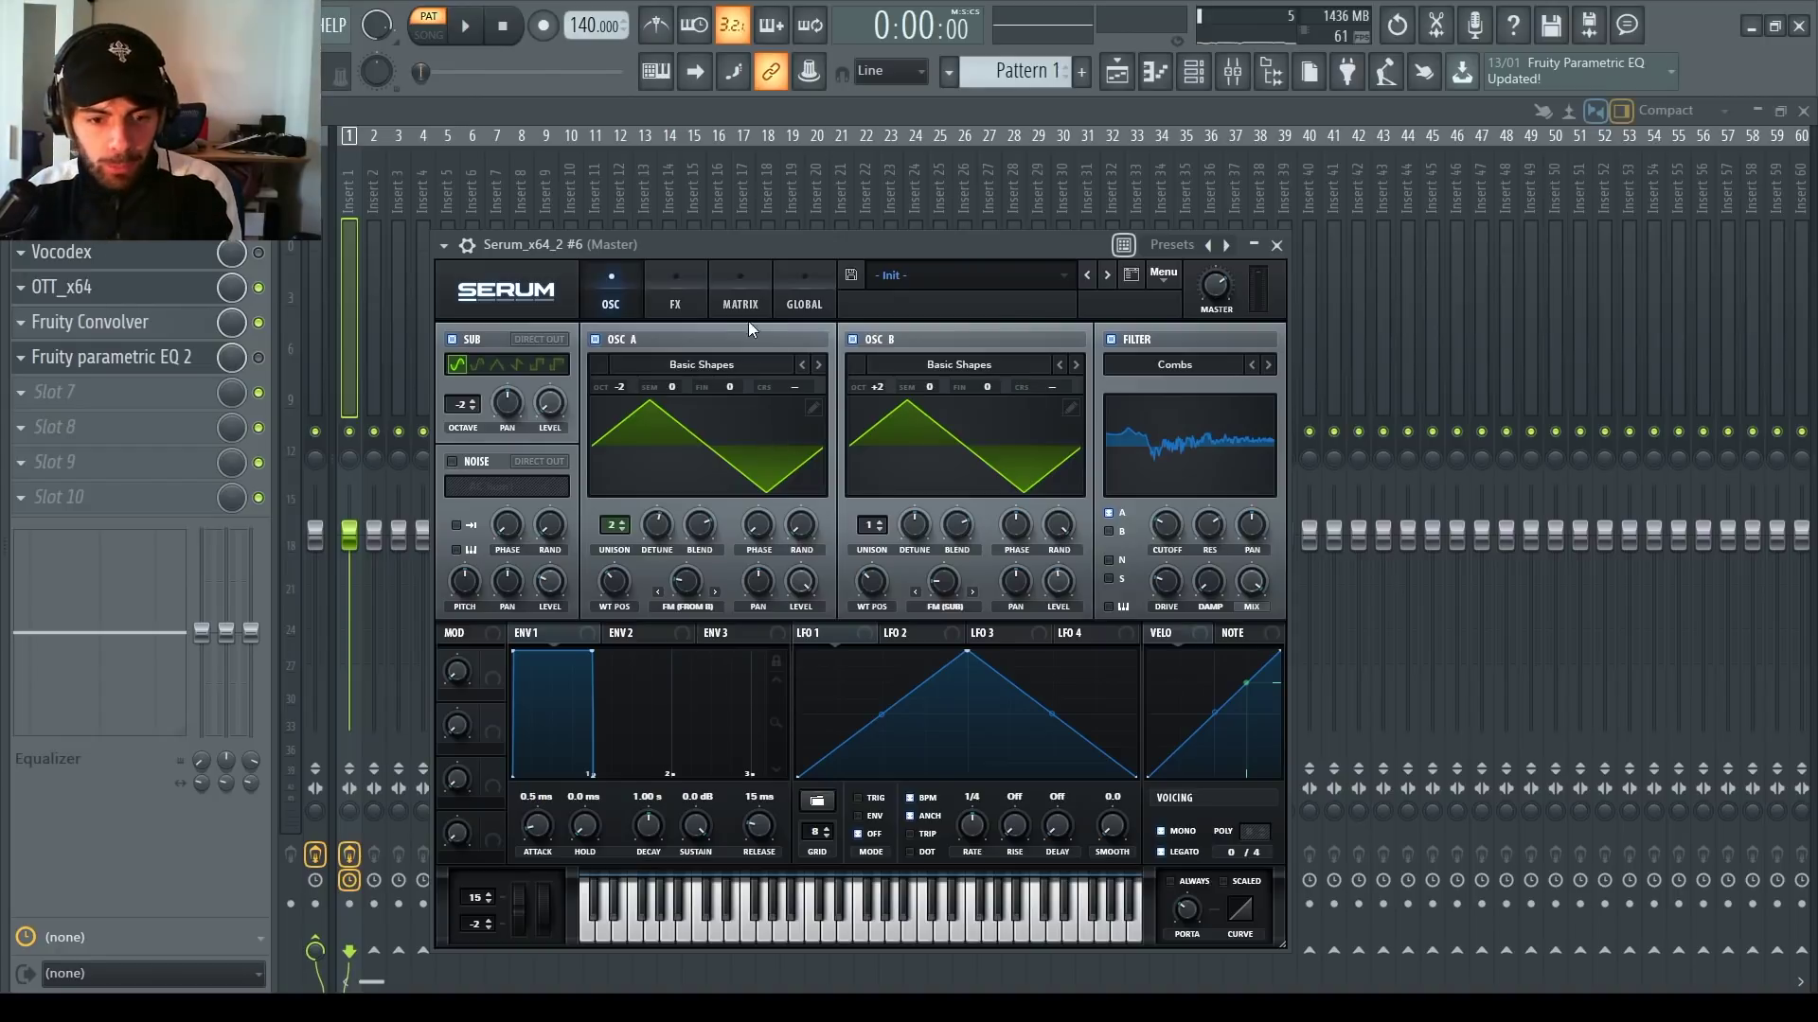
Step: Add a PP 12 filter effect before the EQ with its cutoff around 363 Hz, and adjust its second frequency, resonance and mix
{"action": "left_click", "coordinate": [697, 287]}
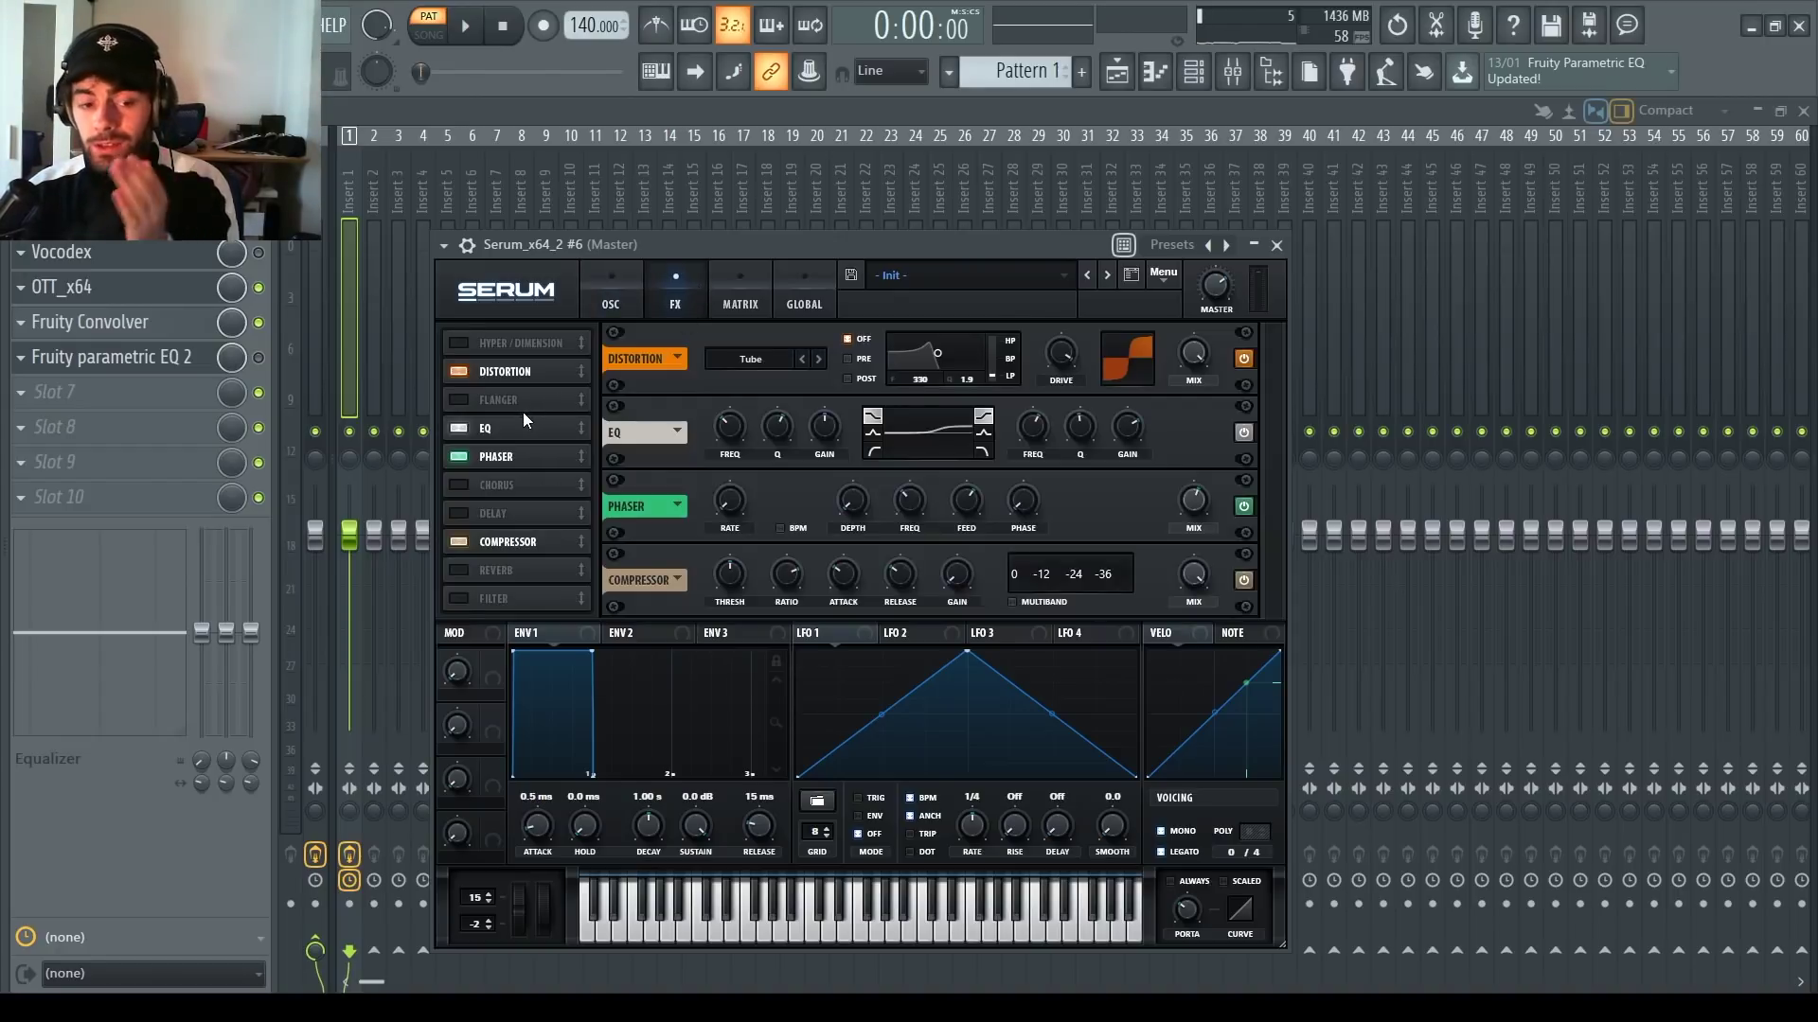
{"action": "left_click", "coordinate": [459, 598]}
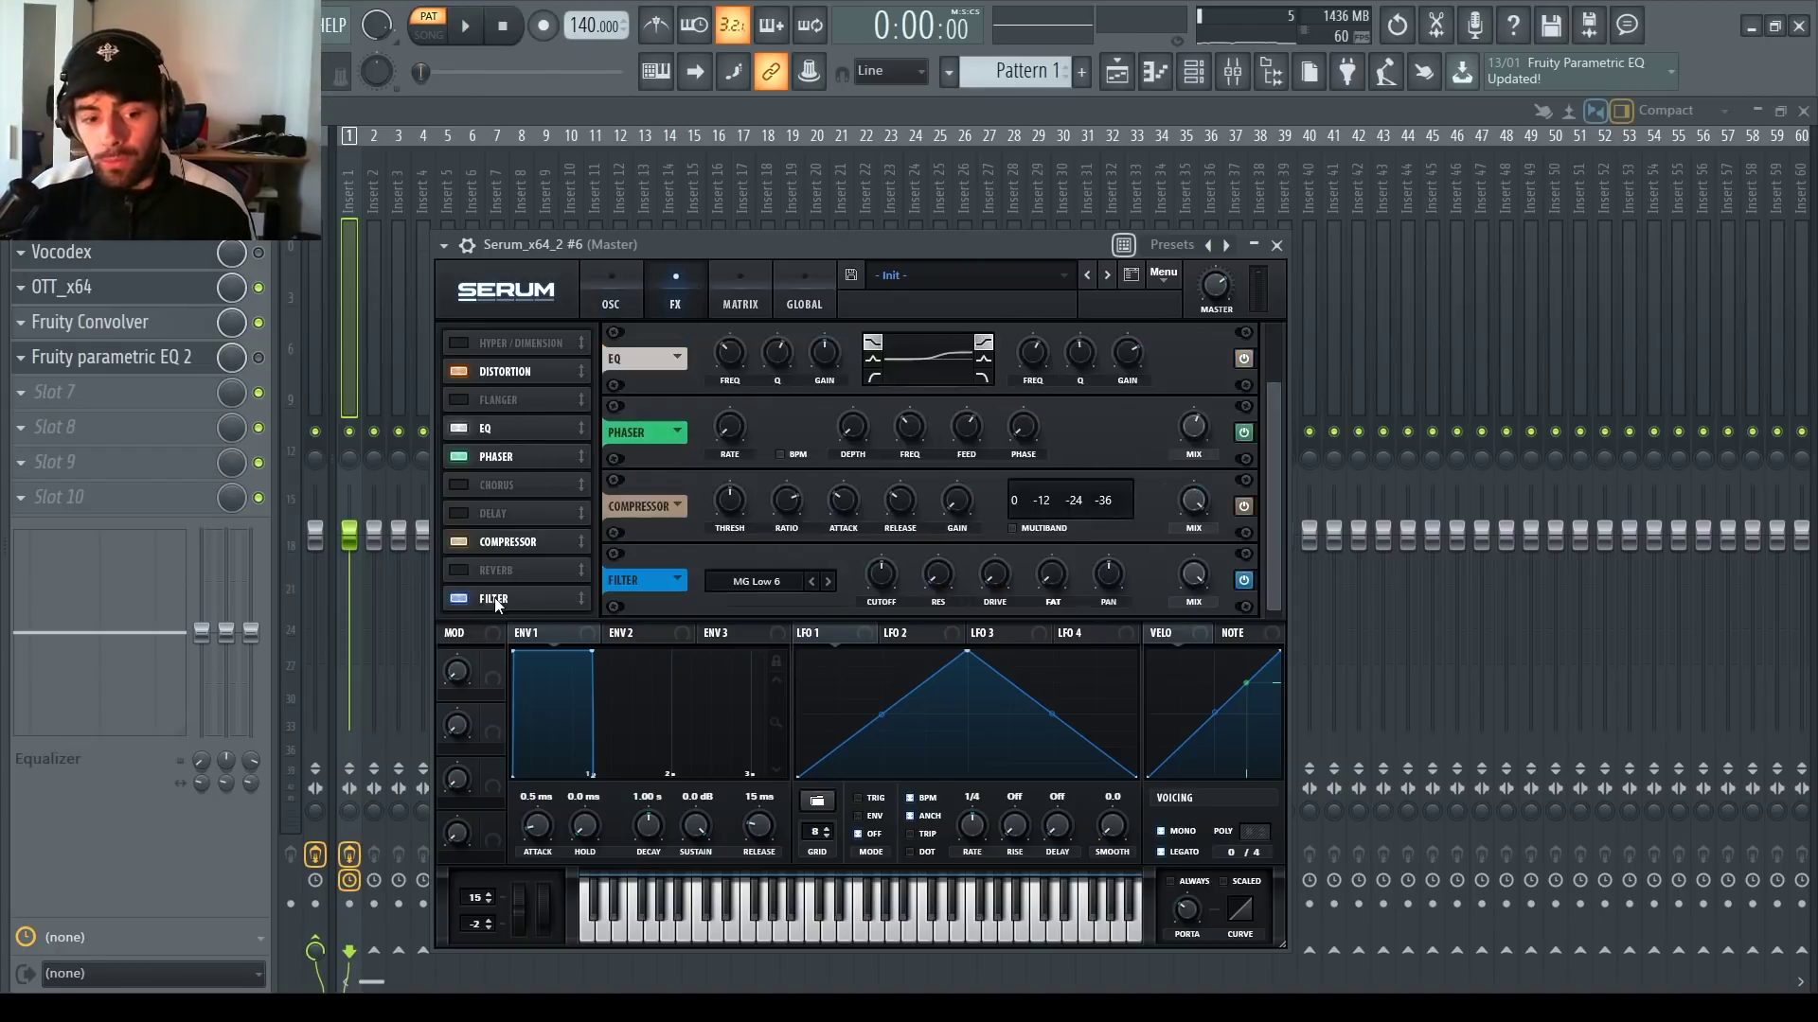
{"action": "left_click_drag", "start_coordinate": [498, 599], "coordinate": [510, 426]}
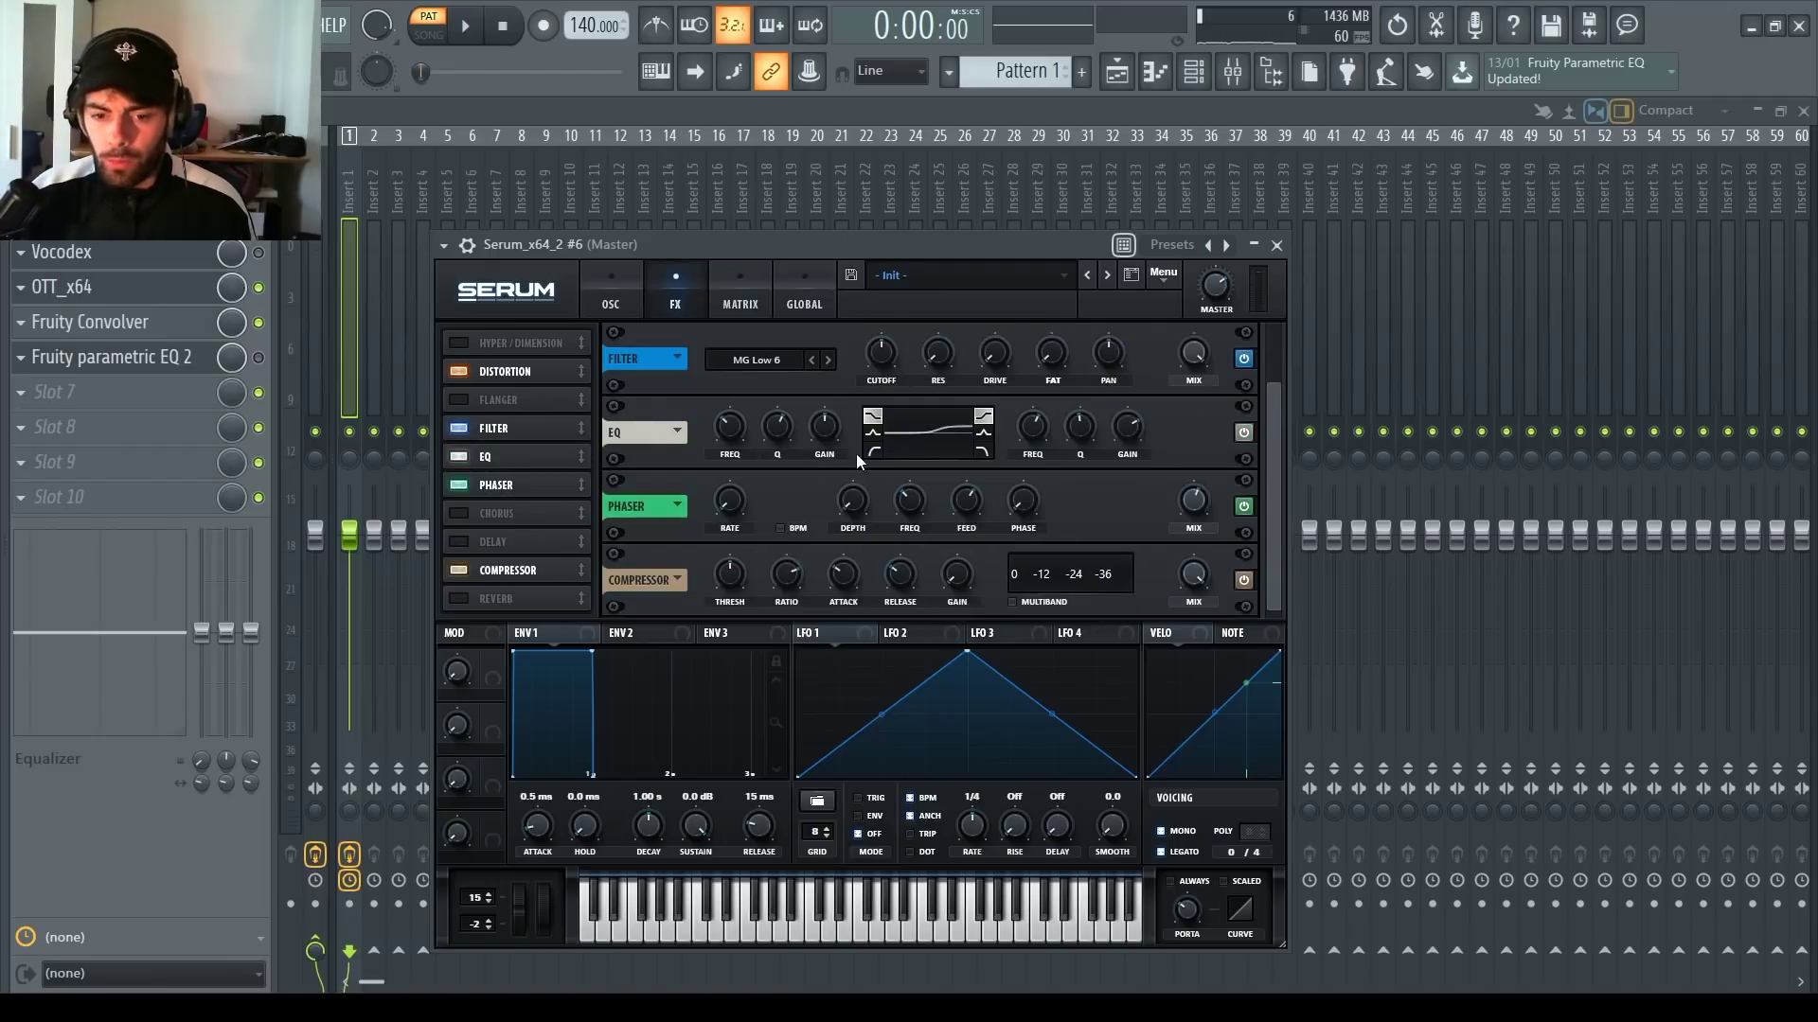
{"action": "left_click", "coordinate": [931, 632]}
{"action": "left_click_drag", "start_coordinate": [986, 355], "coordinate": [1054, 280]}
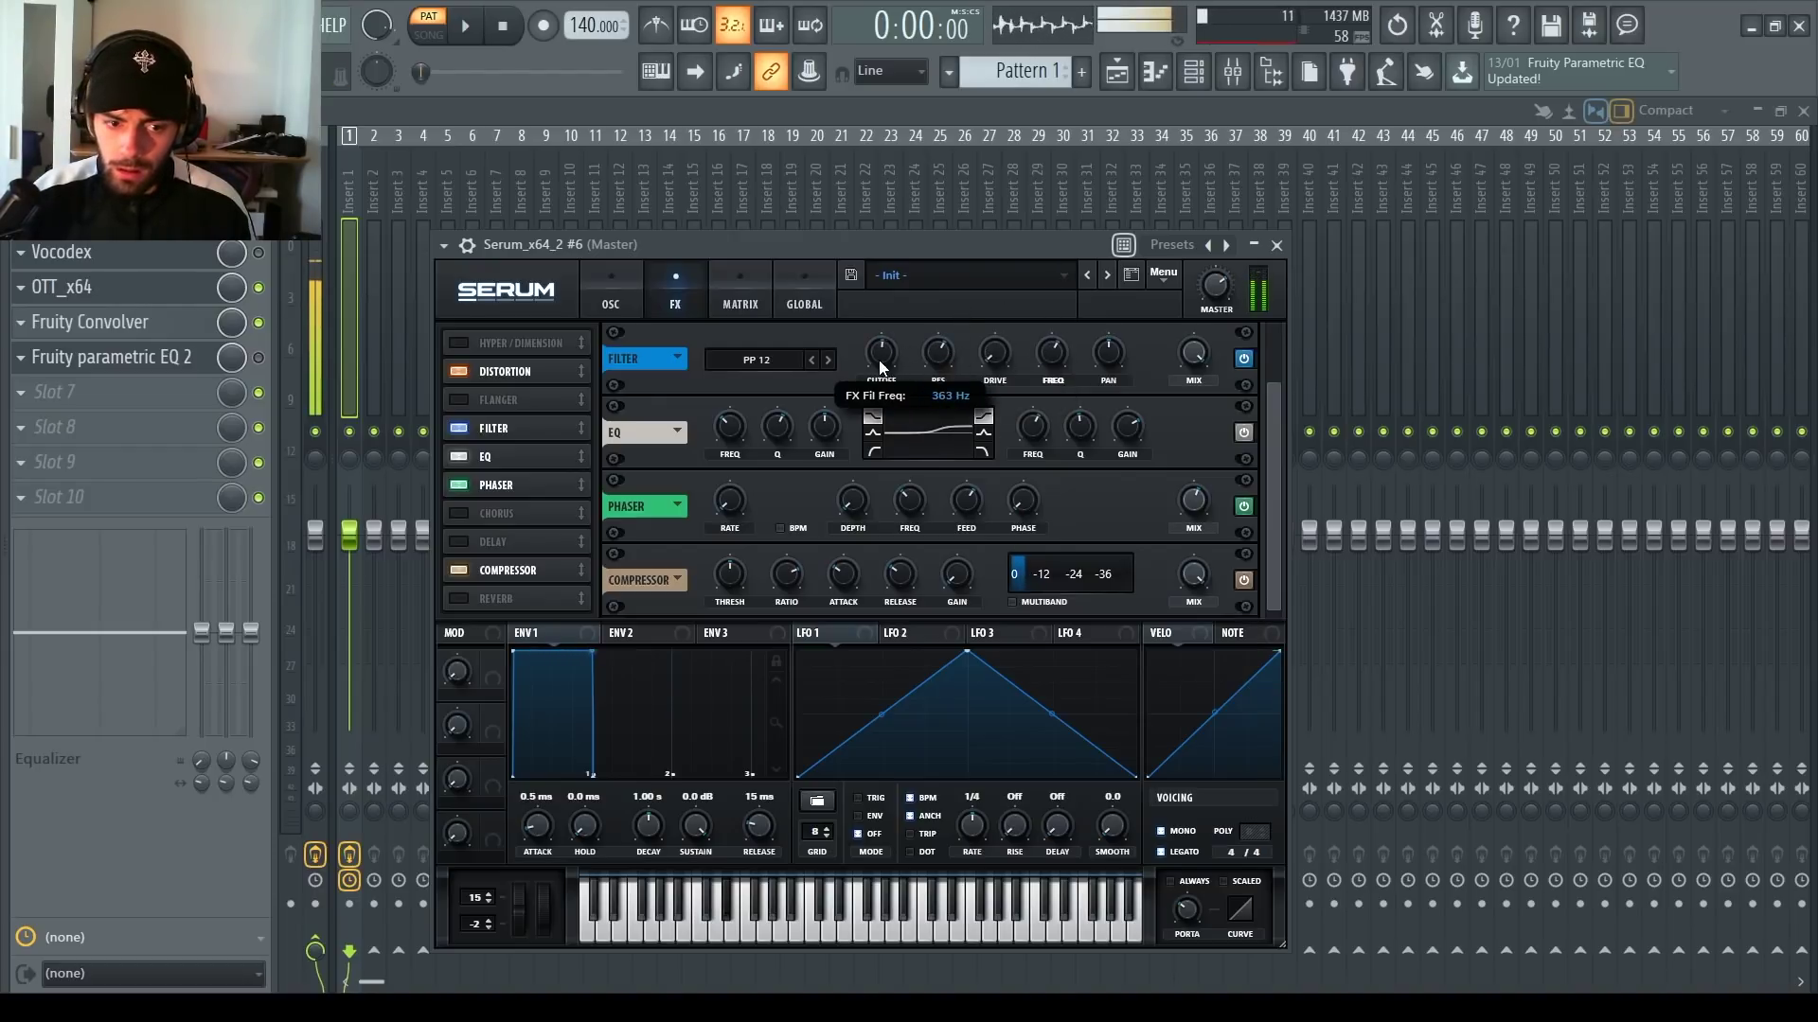
{"action": "mouse_move", "coordinate": [893, 362]}
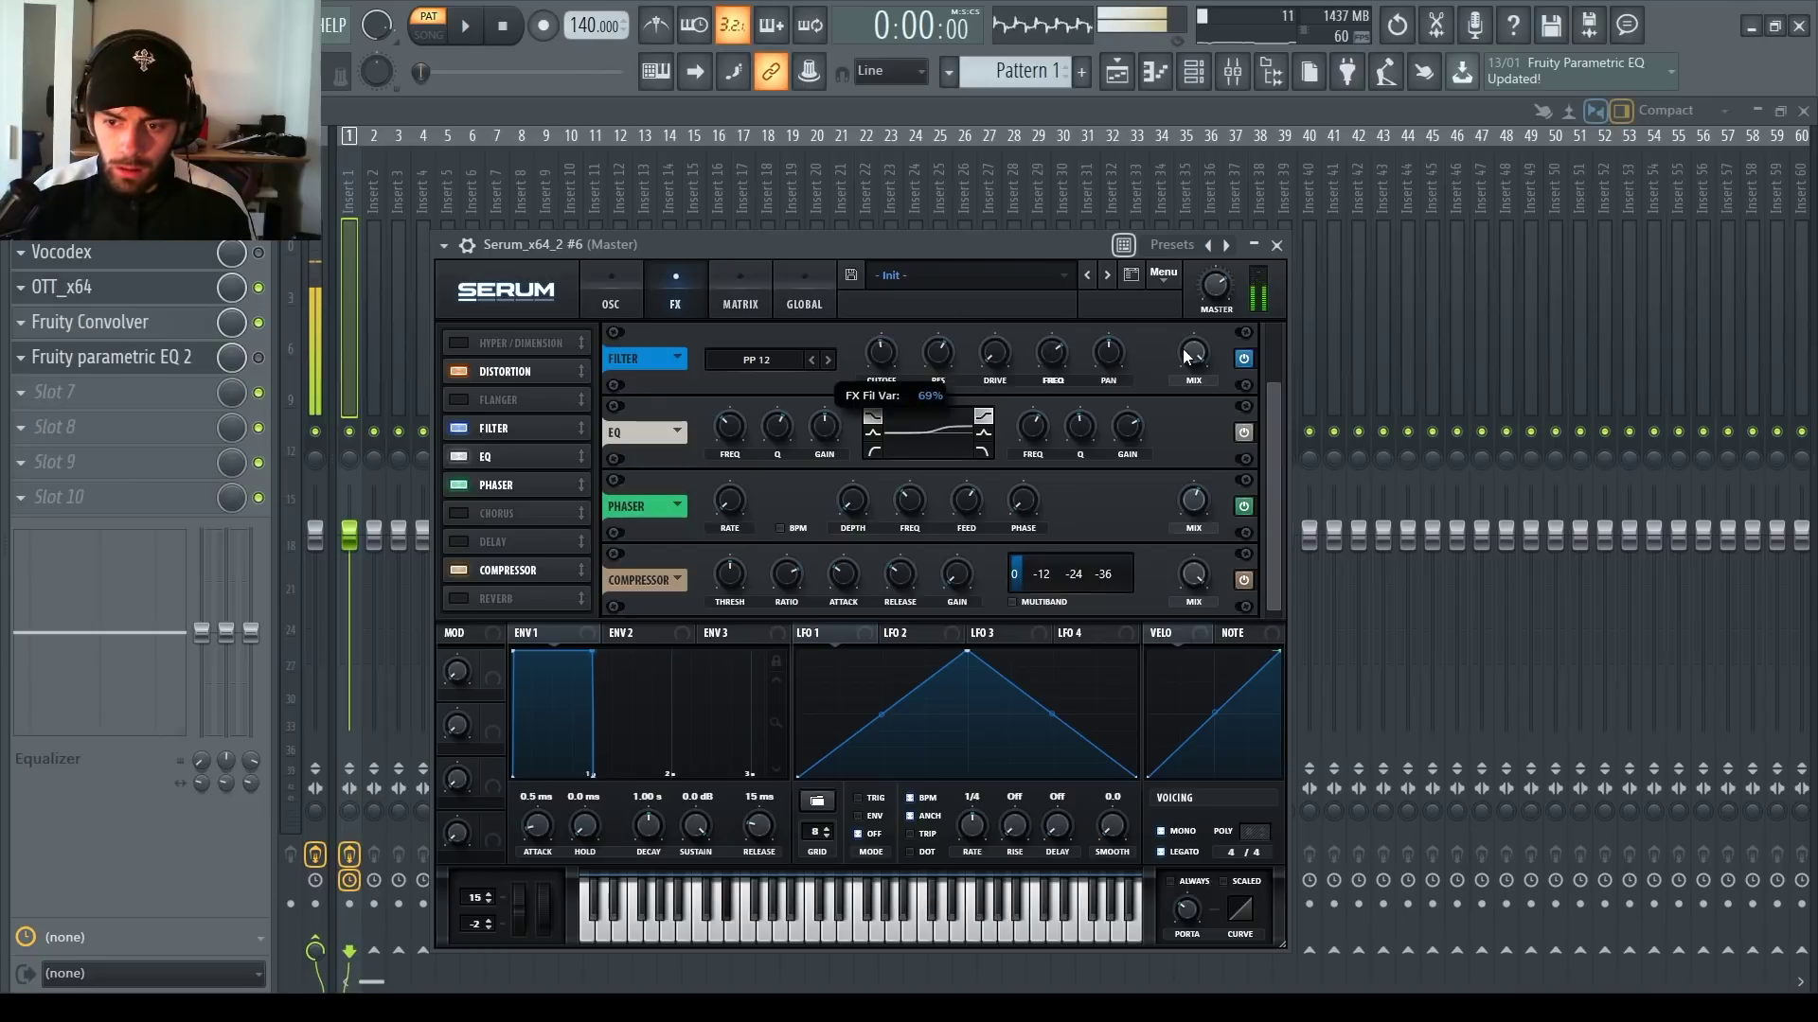
{"action": "left_click_drag", "start_coordinate": [1194, 352], "coordinate": [1189, 469]}
Step: Switch the compressor to multiband mode and adjust its threshold
{"action": "left_click", "coordinate": [1013, 602]}
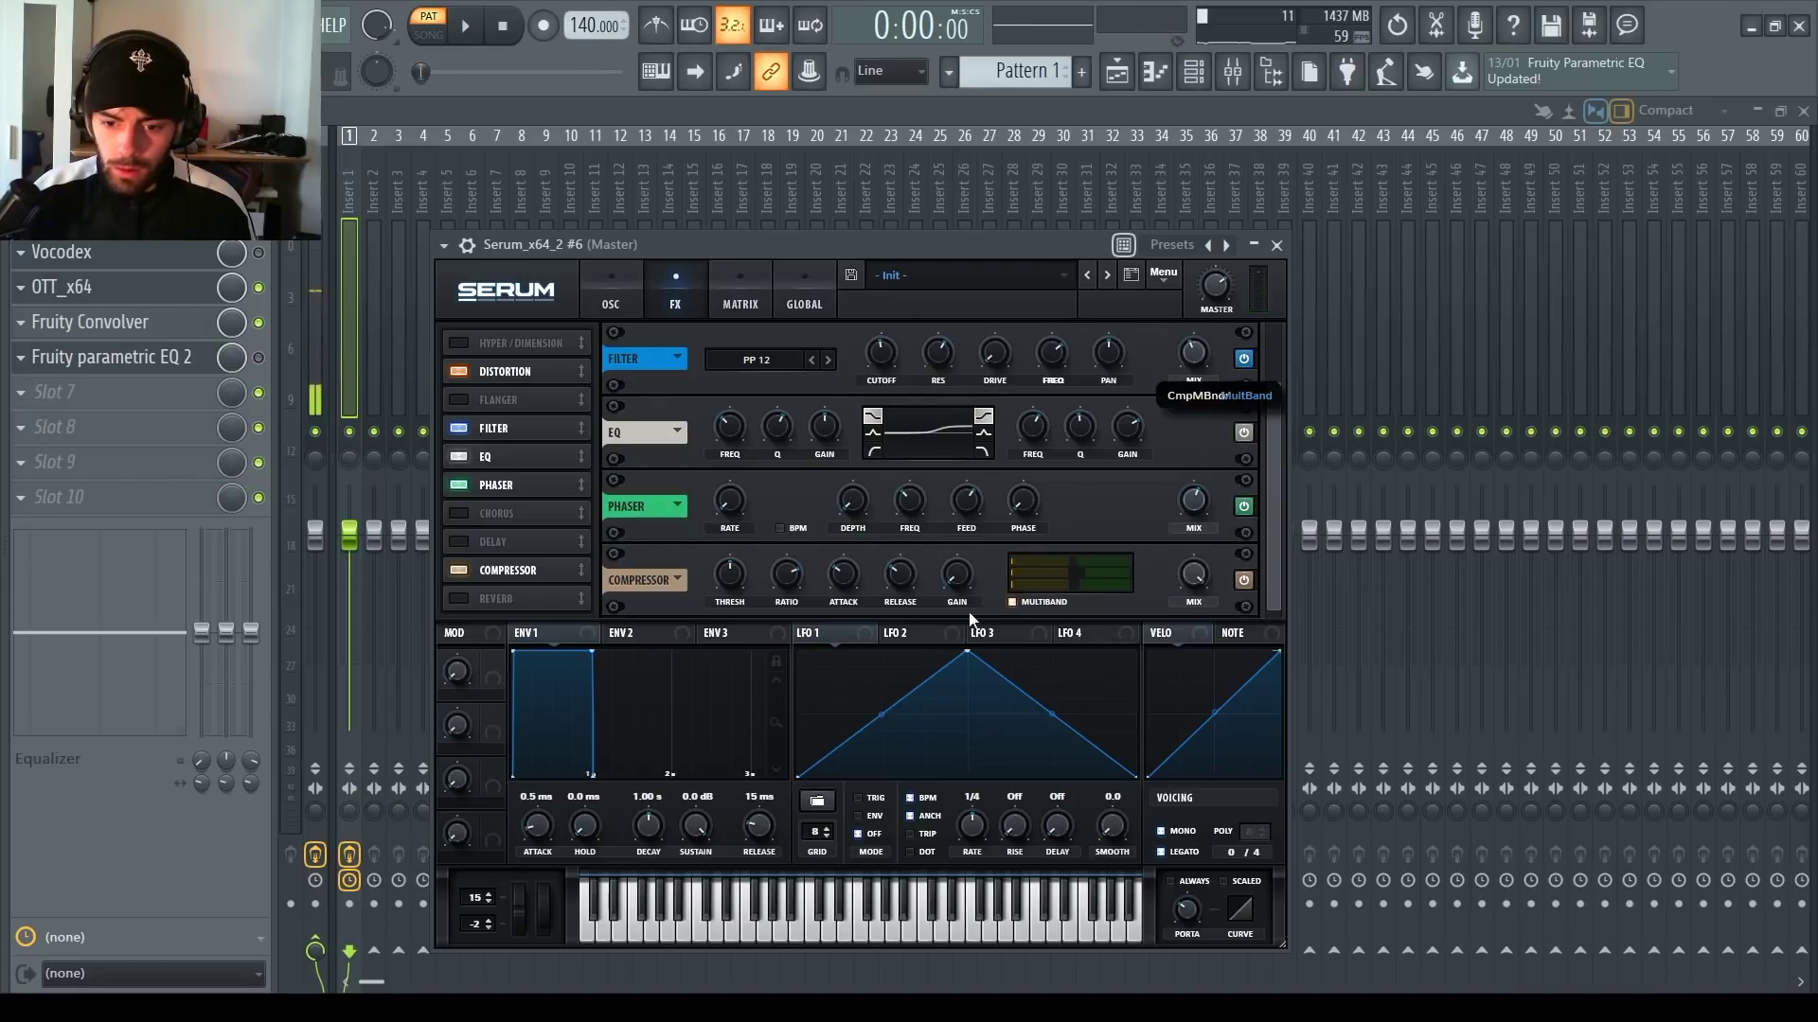
{"action": "left_click_drag", "start_coordinate": [731, 581], "coordinate": [724, 602]}
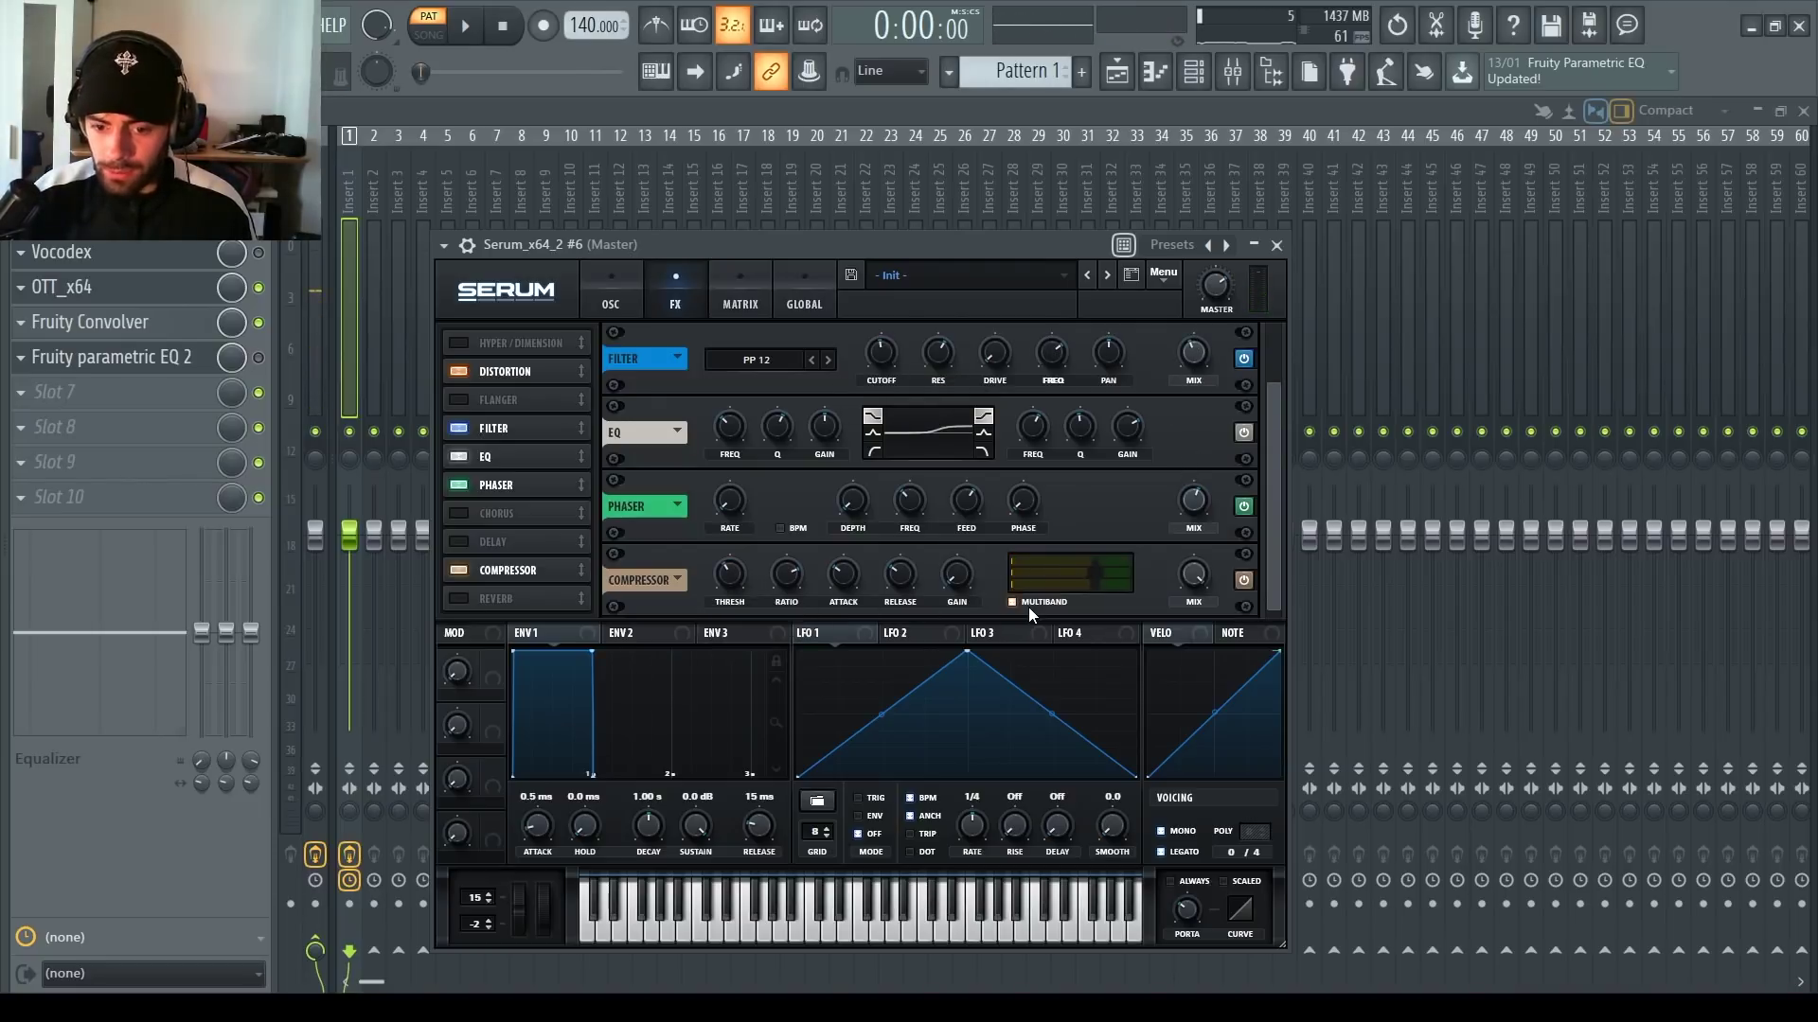
Step: Route the new Serum instance to mixer track 1 in its channel settings
{"action": "left_click_drag", "start_coordinate": [841, 573], "coordinate": [916, 553]}
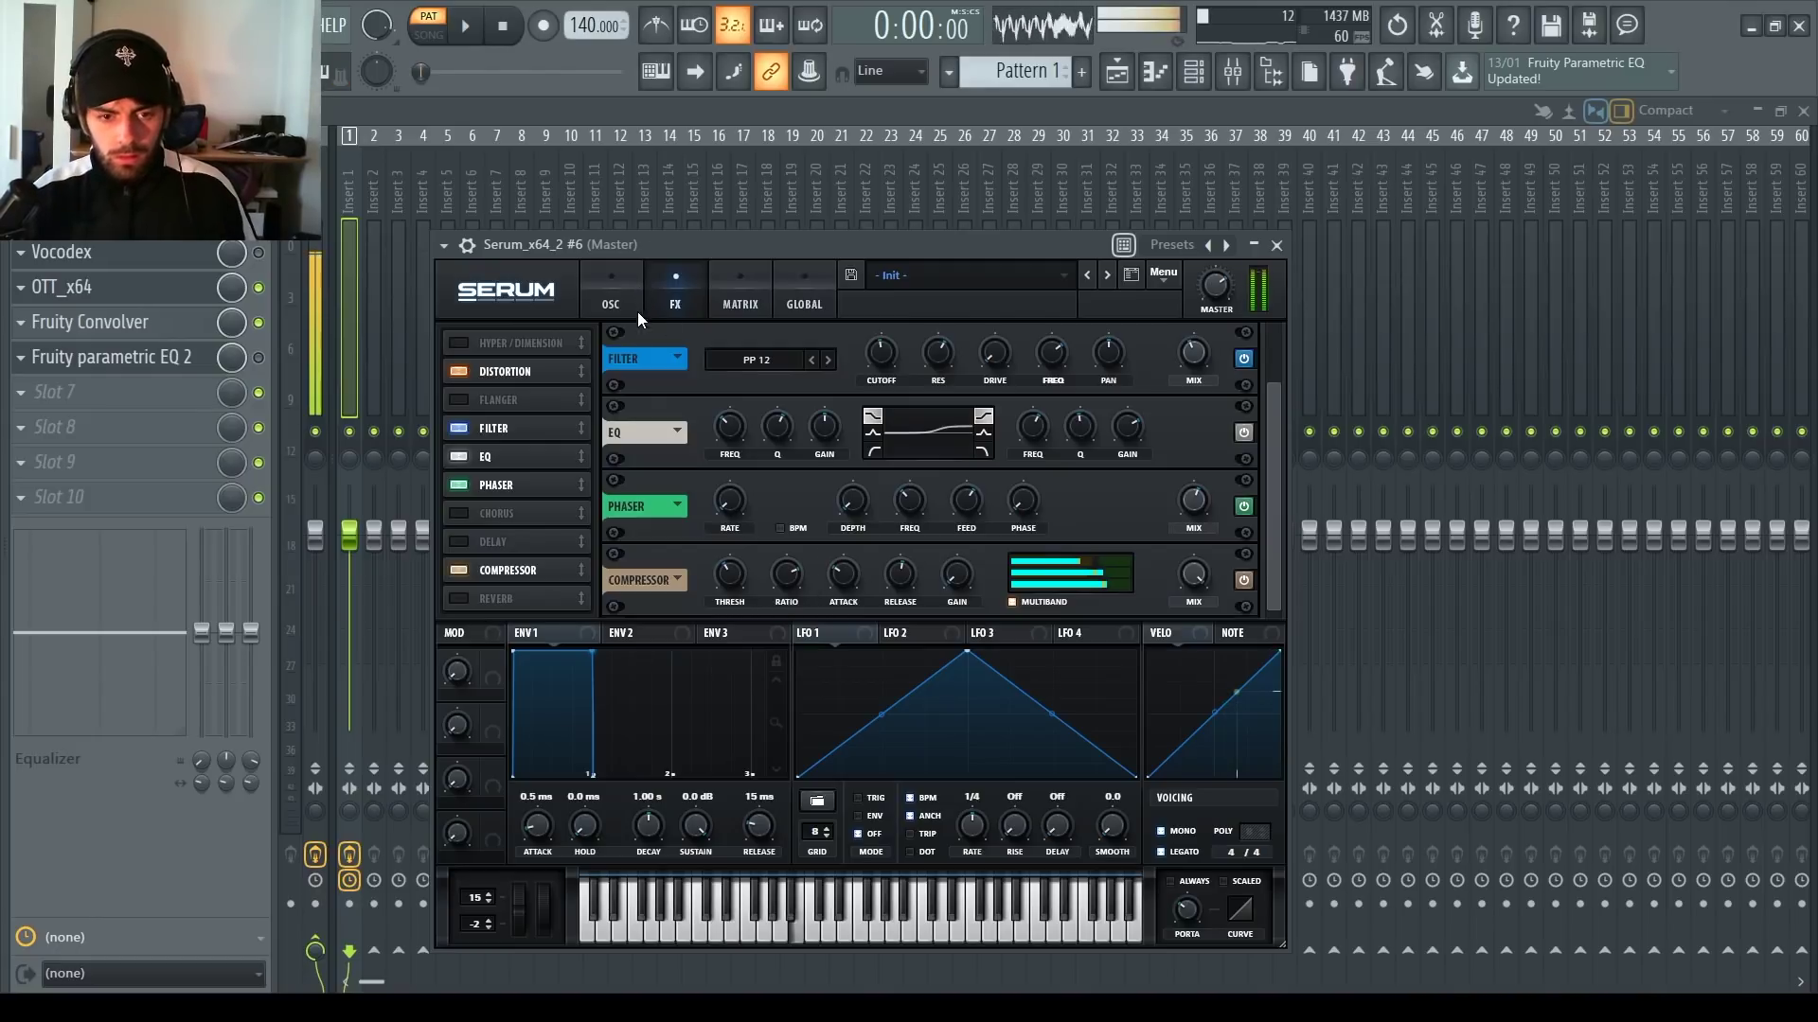
{"action": "left_click", "coordinate": [467, 244]}
{"action": "scroll", "coordinate": [1250, 284], "scroll_direction": "up", "scroll_amount": 1}
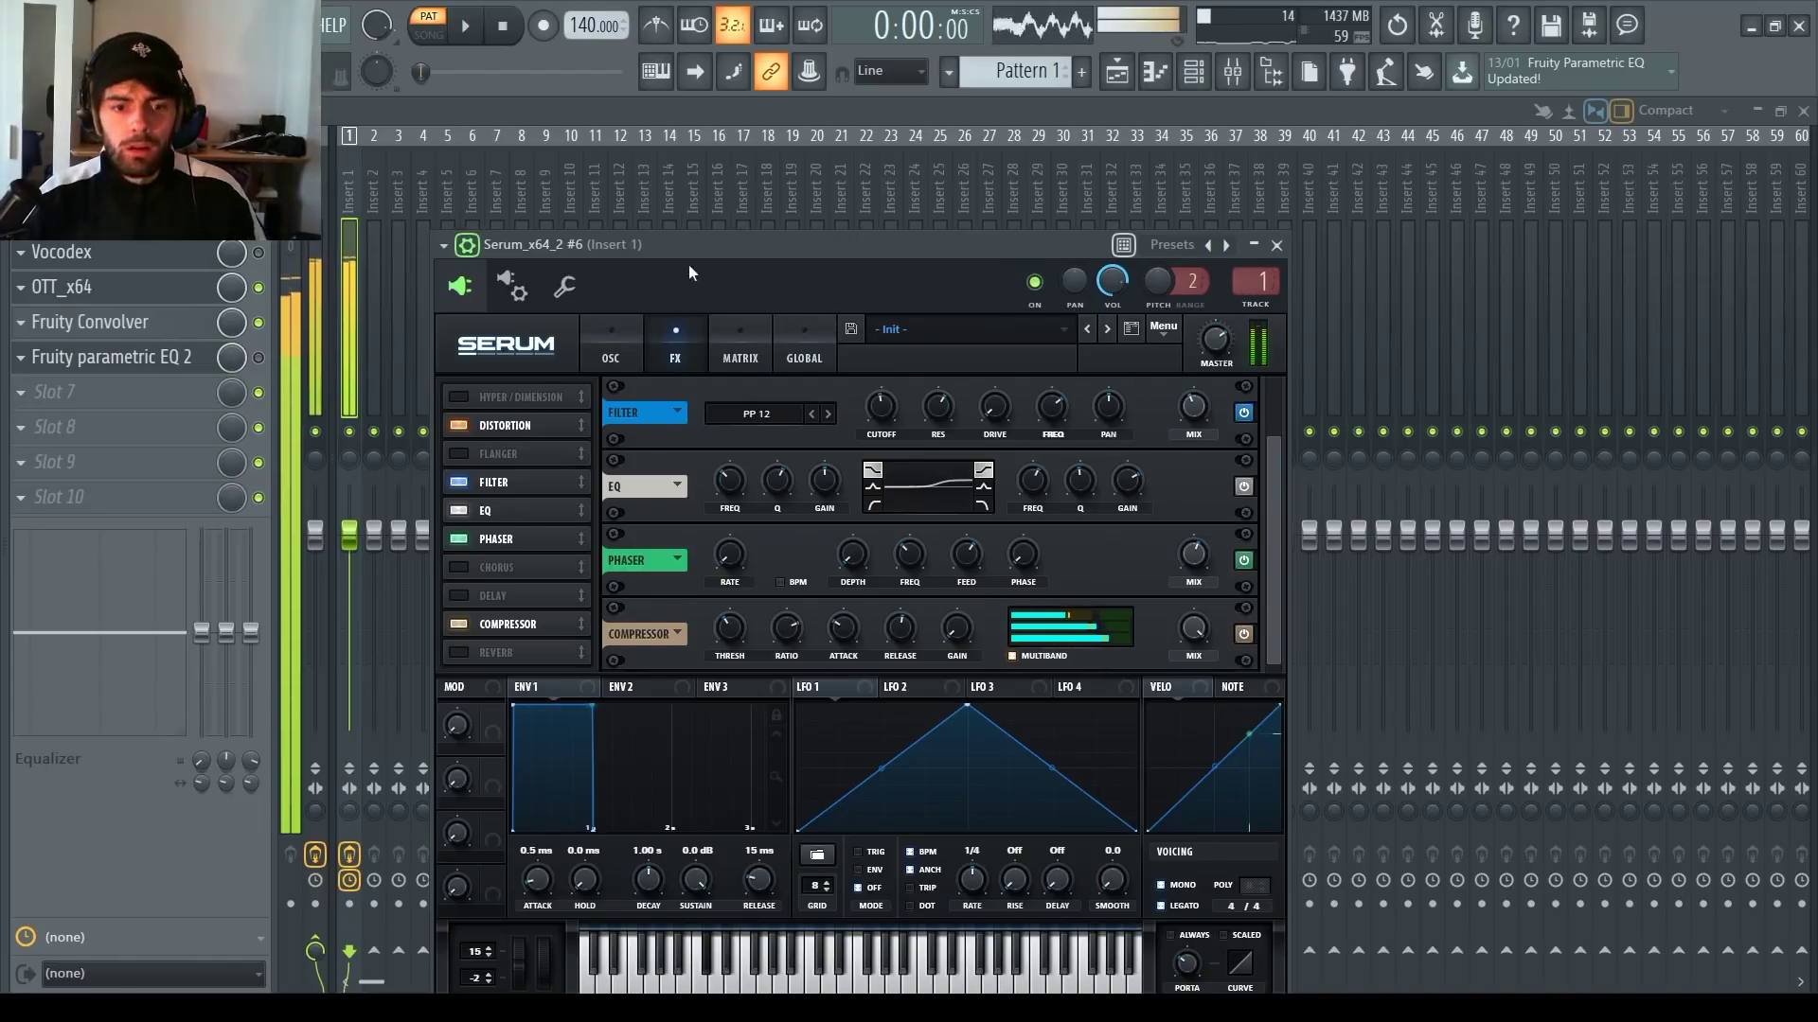
Step: Open the second Serum instance holding the DISCIPLE SCREECH 1 preset and reposition its window for comparison with the new patch
{"action": "left_click", "coordinate": [1194, 71]}
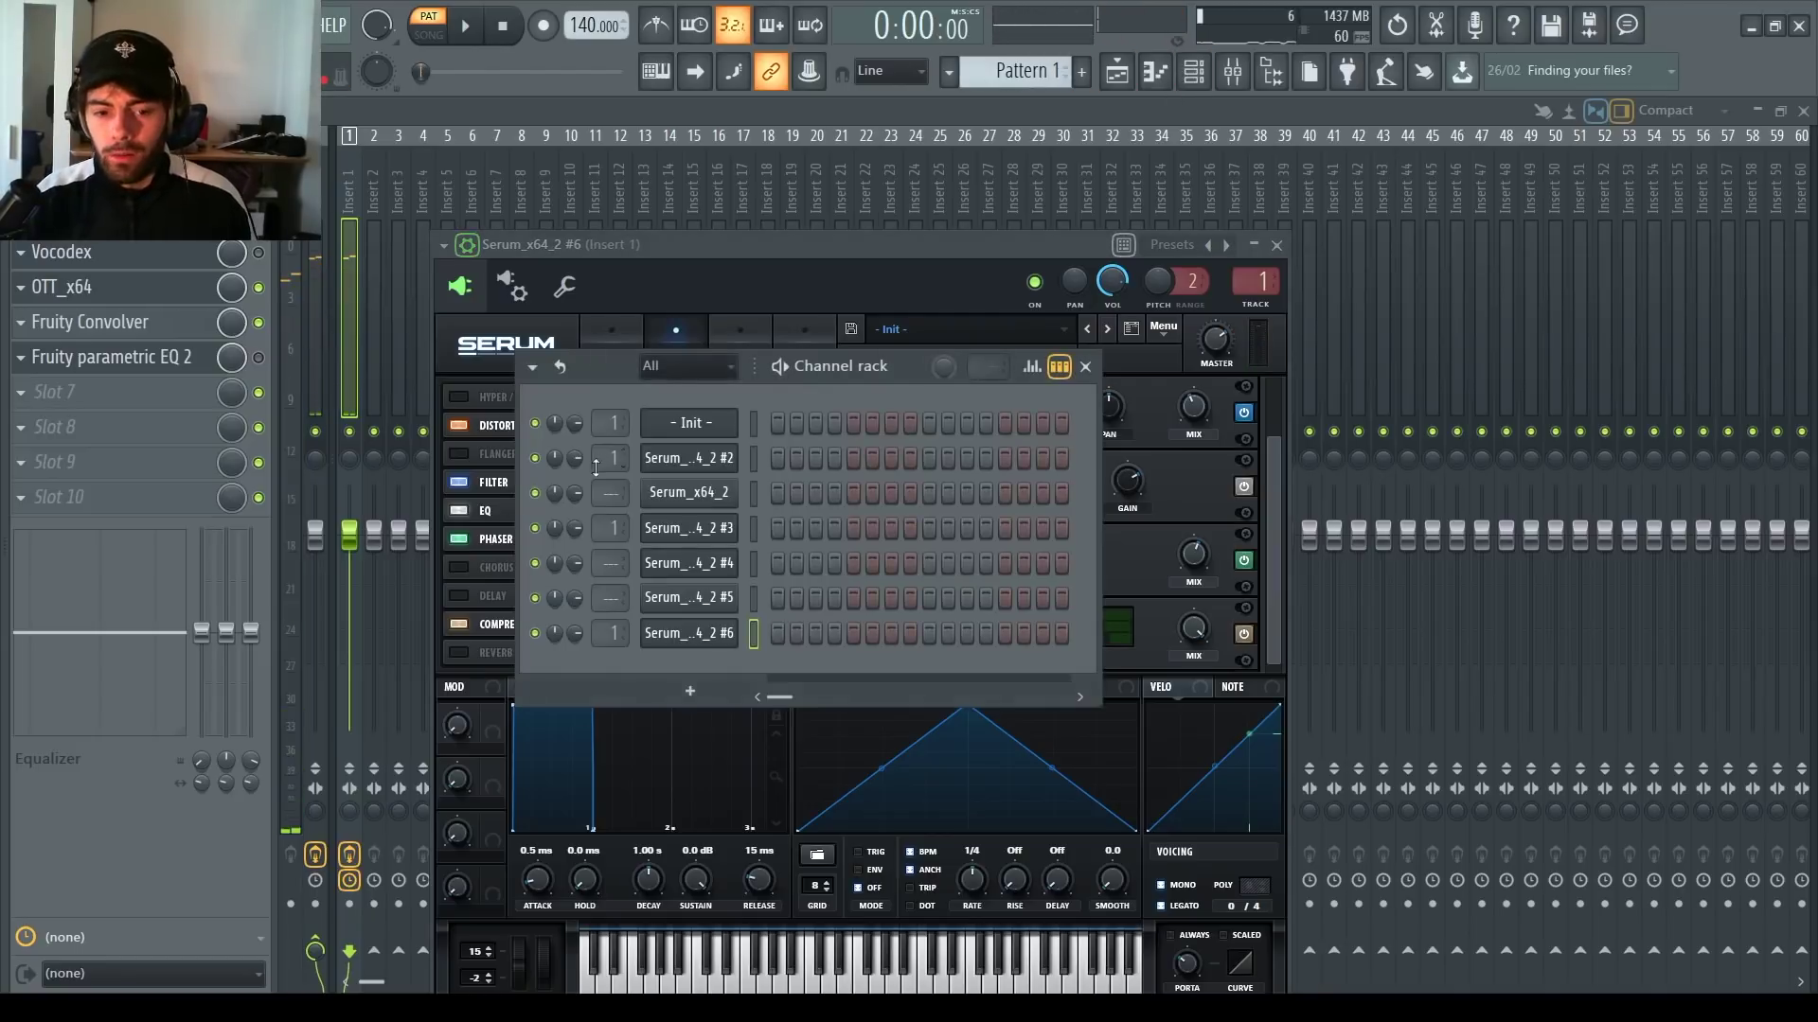
{"action": "left_click", "coordinate": [678, 458]}
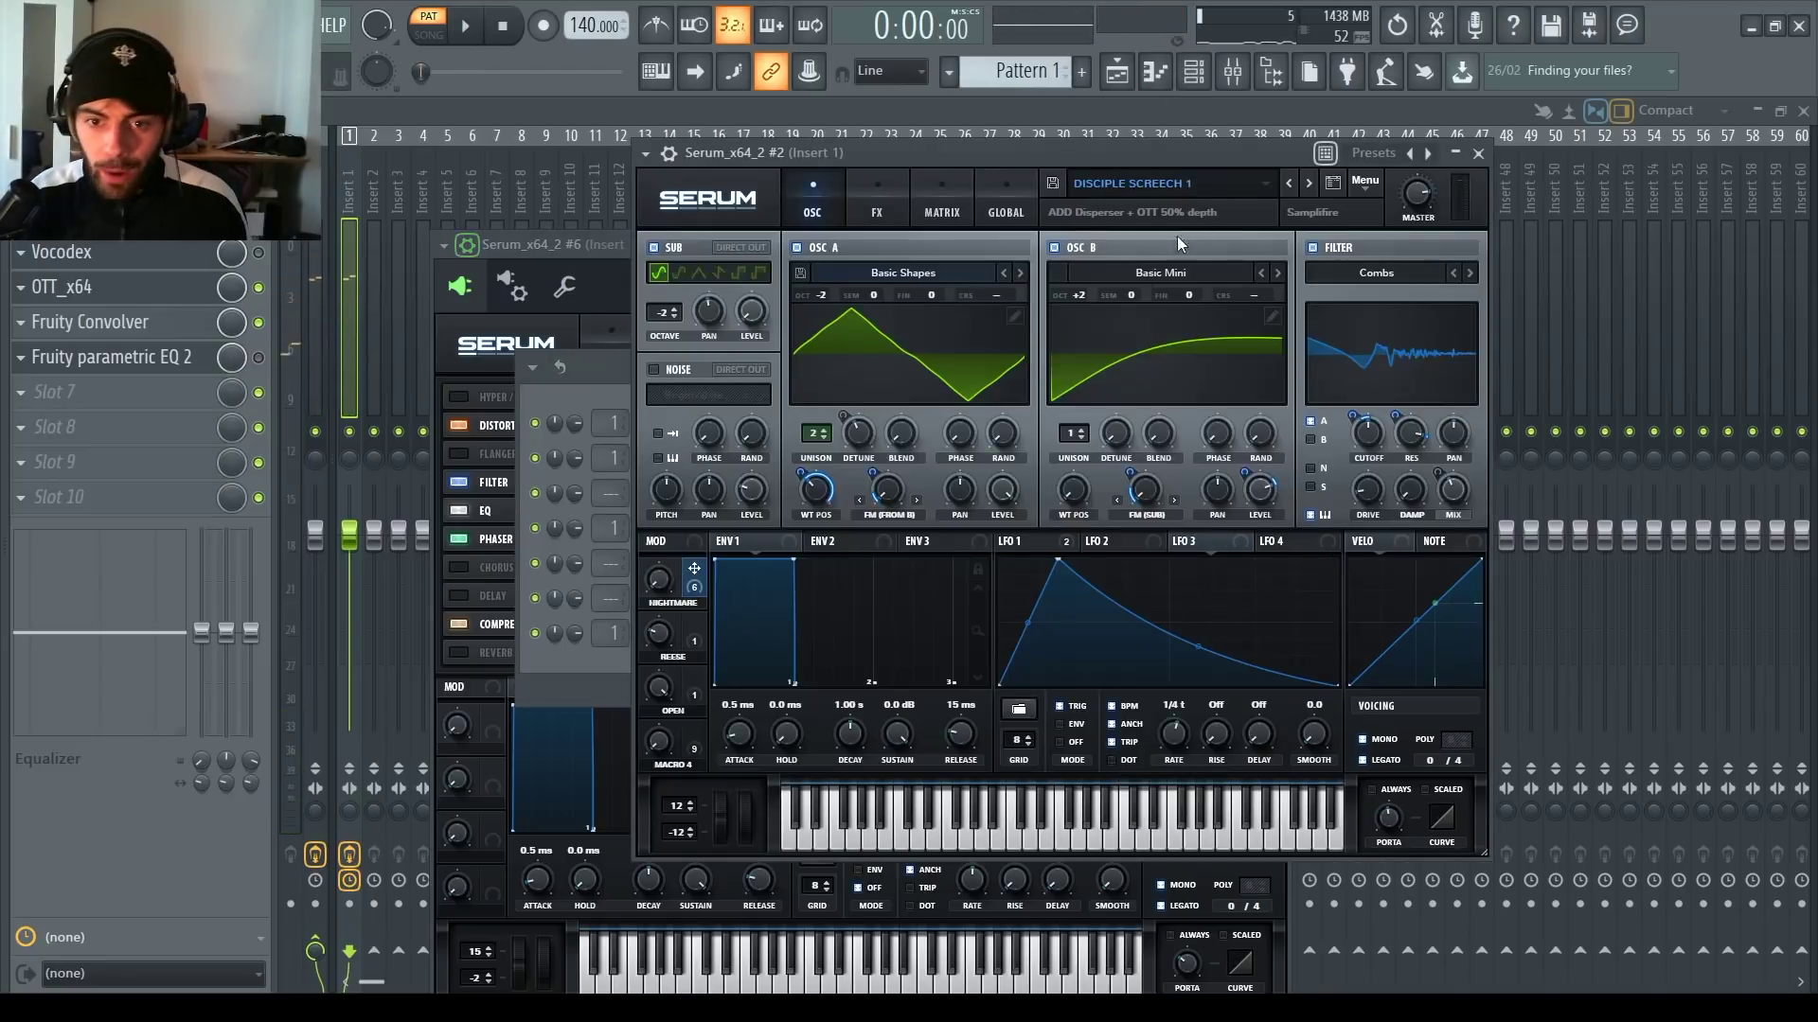
{"action": "left_click_drag", "start_coordinate": [1094, 144], "coordinate": [1069, 103]}
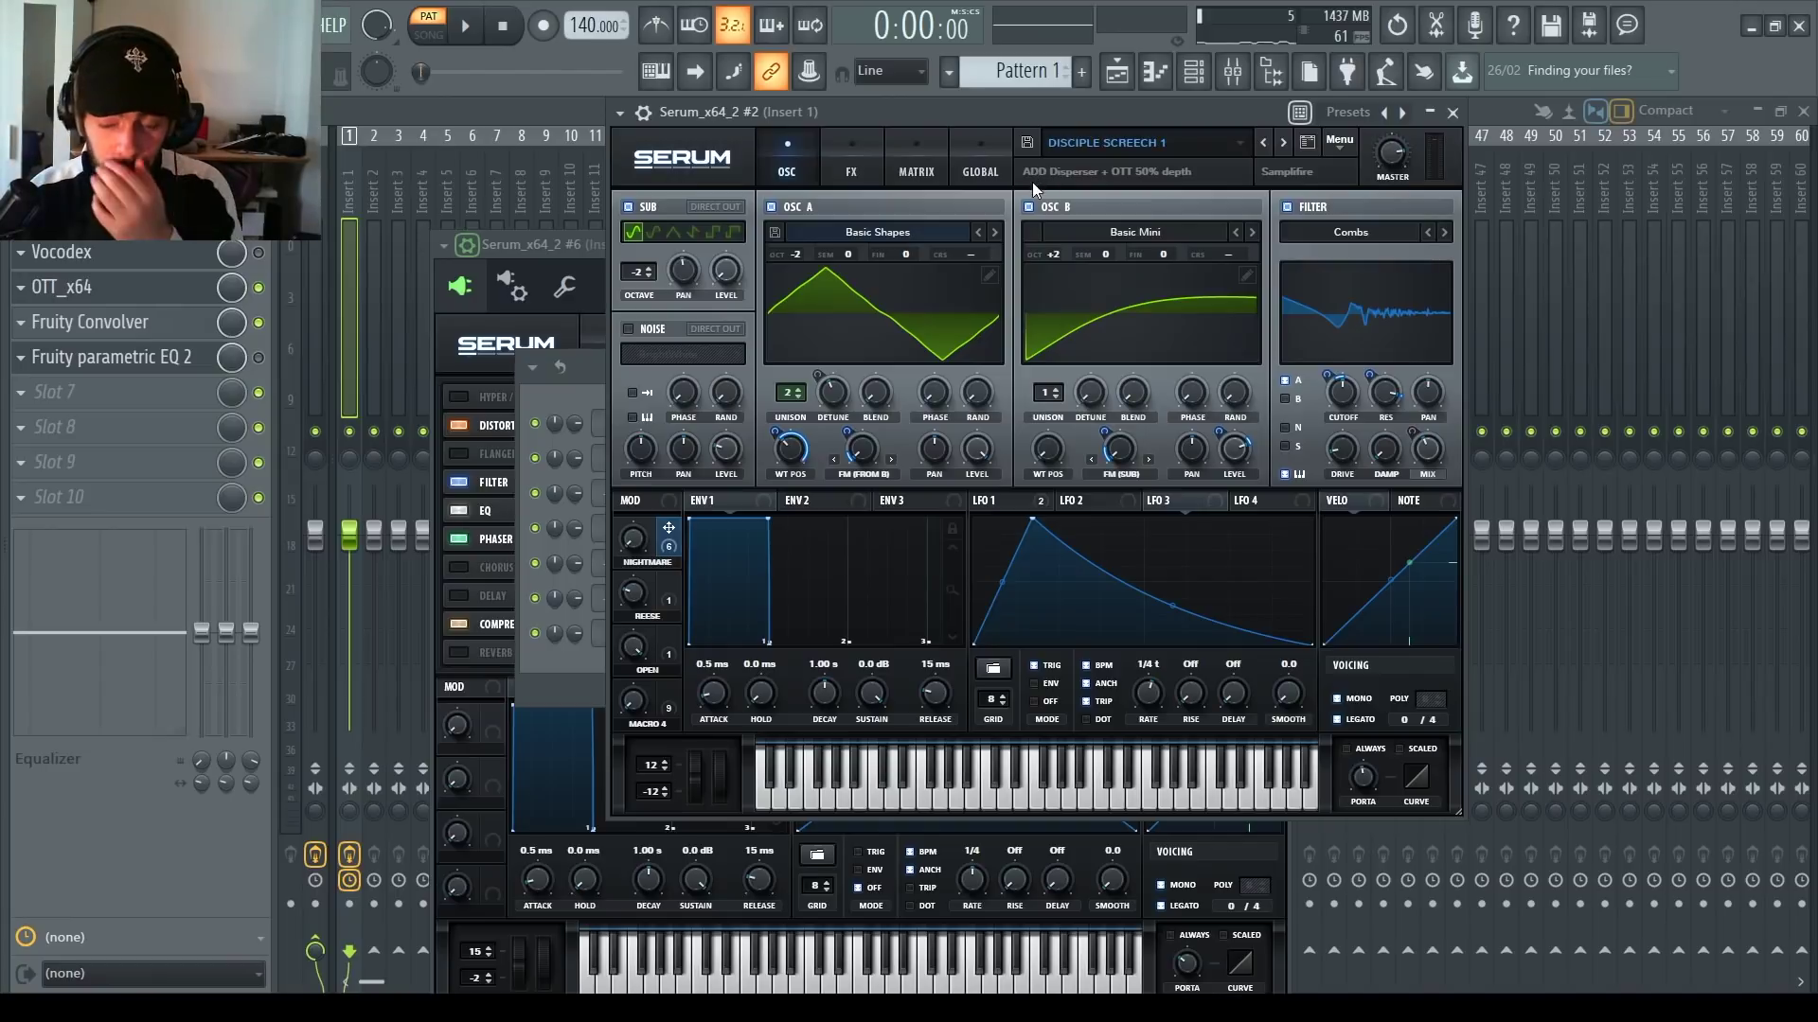
{"action": "left_click_drag", "start_coordinate": [932, 117], "coordinate": [926, 166]}
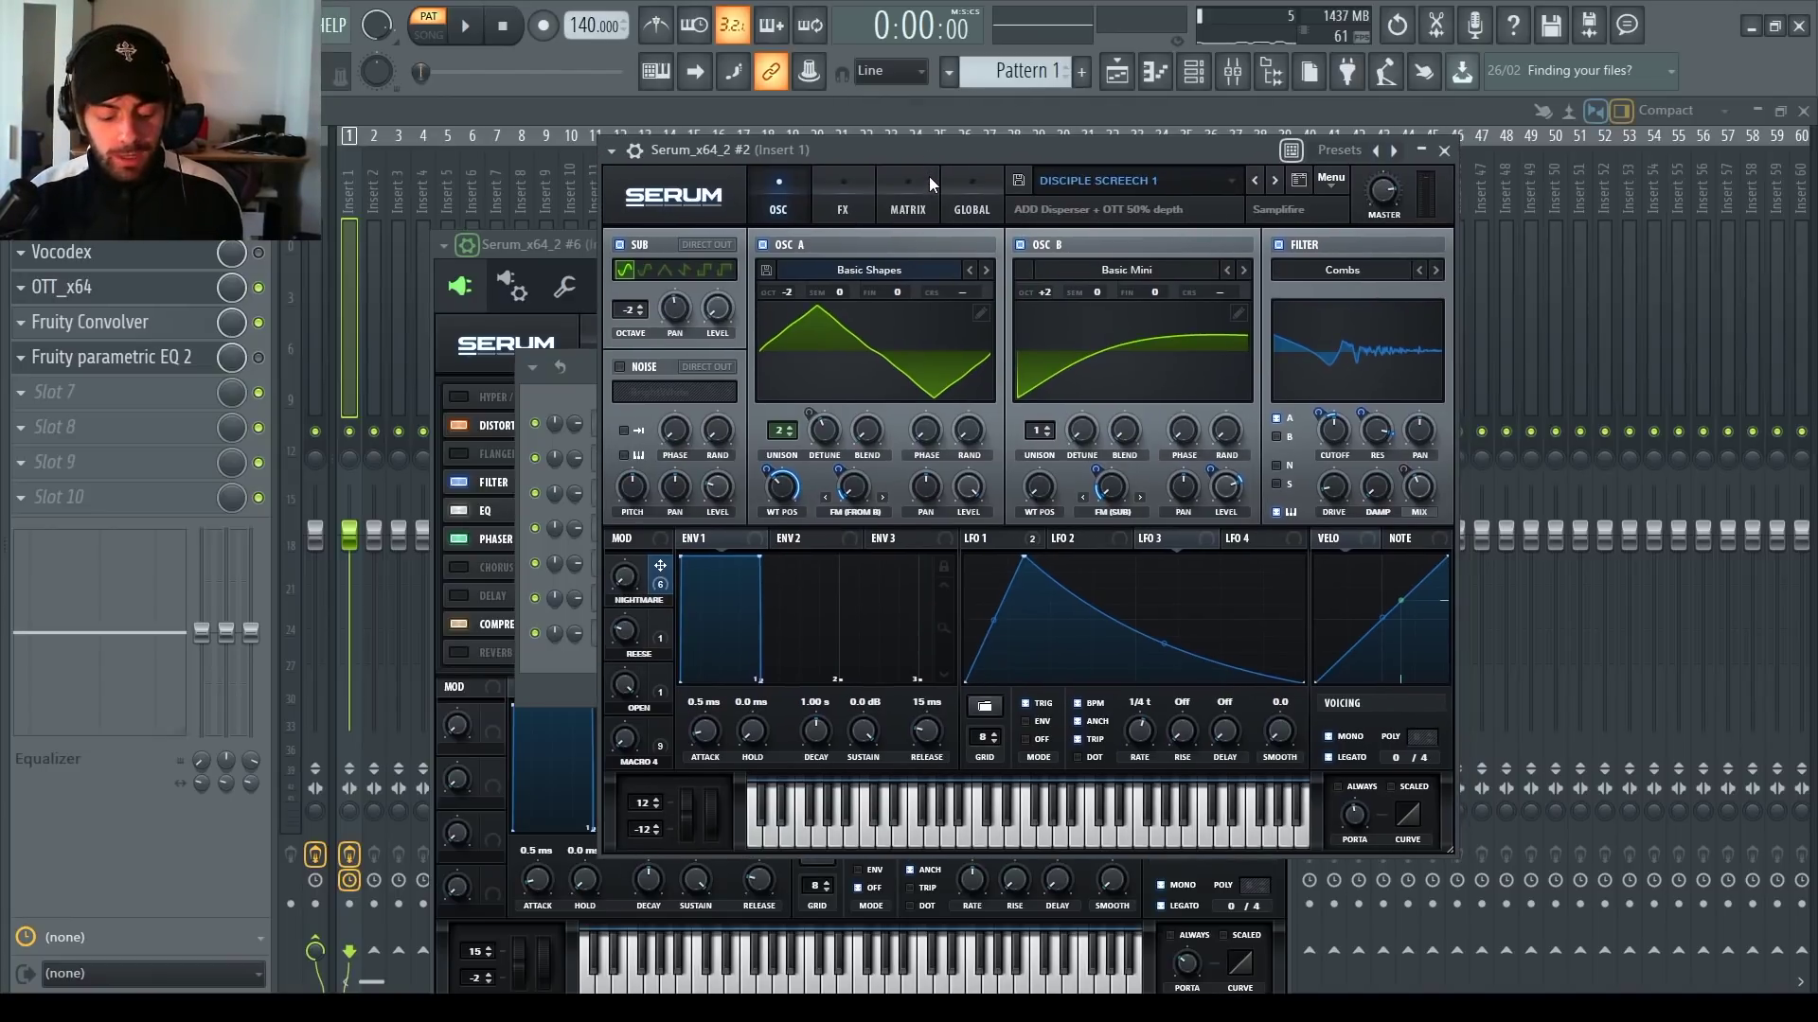